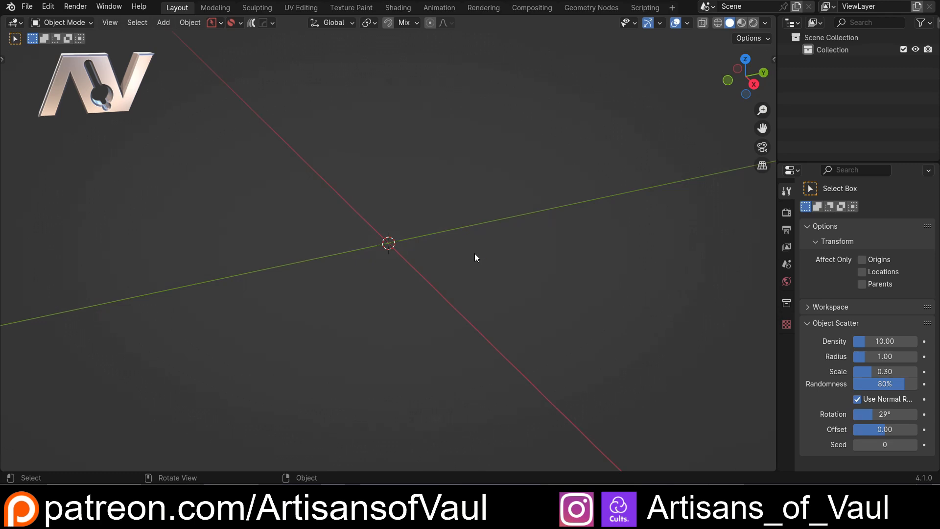
# Add a mesh cube at the world origin with a size of 1.5
pyautogui.hotkey('shift', 'a')
pyautogui.moveTo(374, 190)
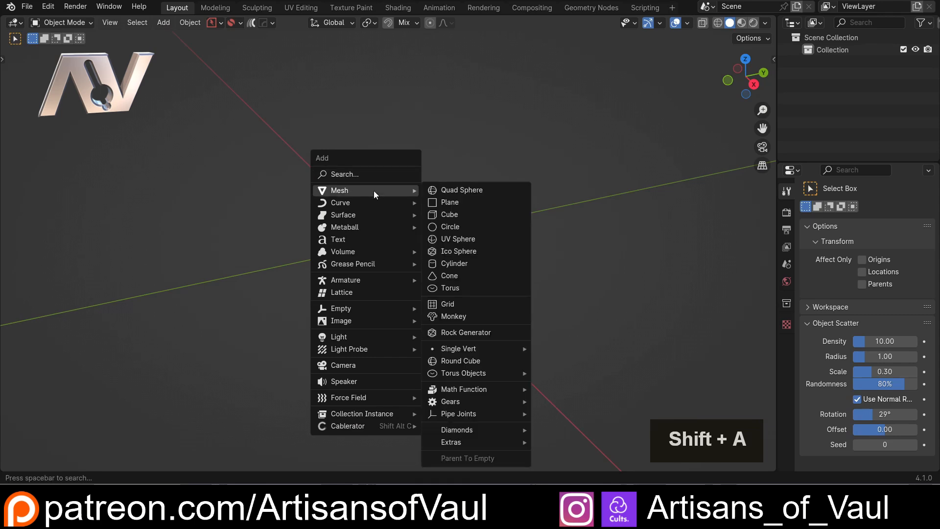
pyautogui.click(472, 218)
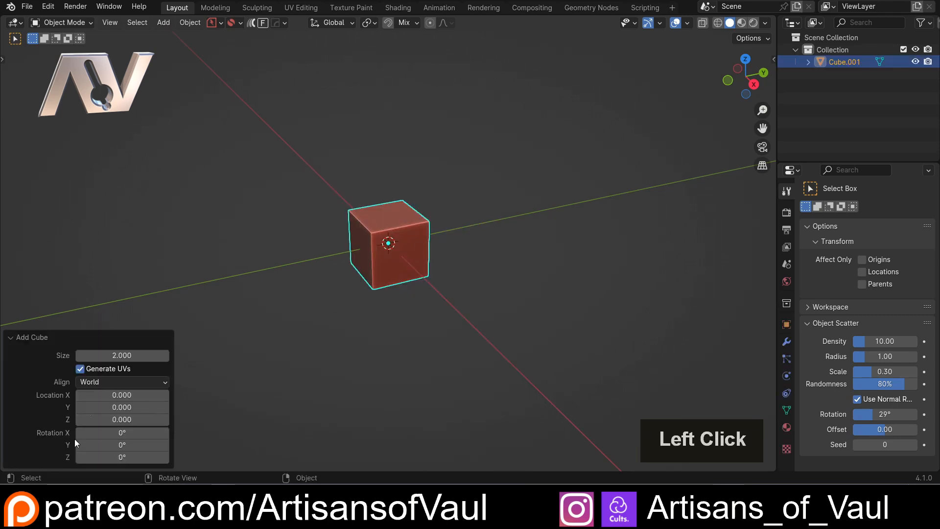
pyautogui.click(126, 355)
pyautogui.write('1.5')
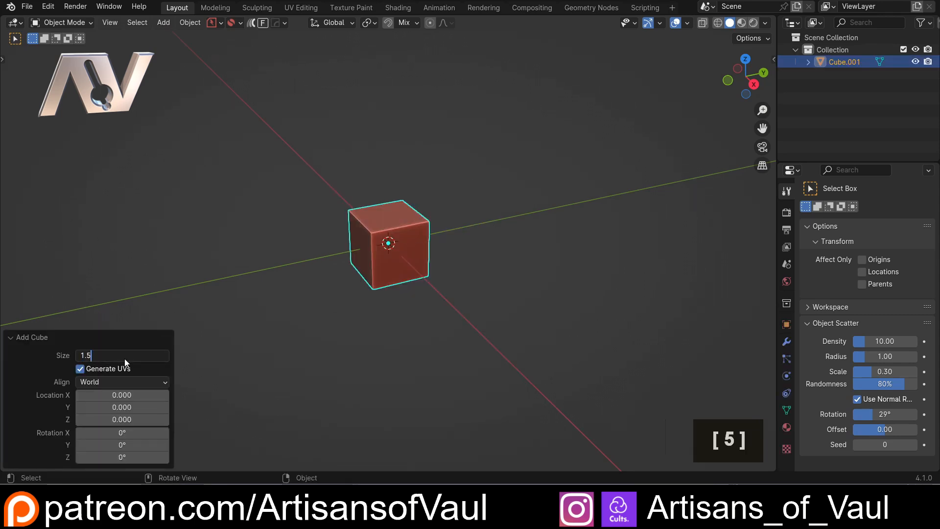
pyautogui.press('Return')
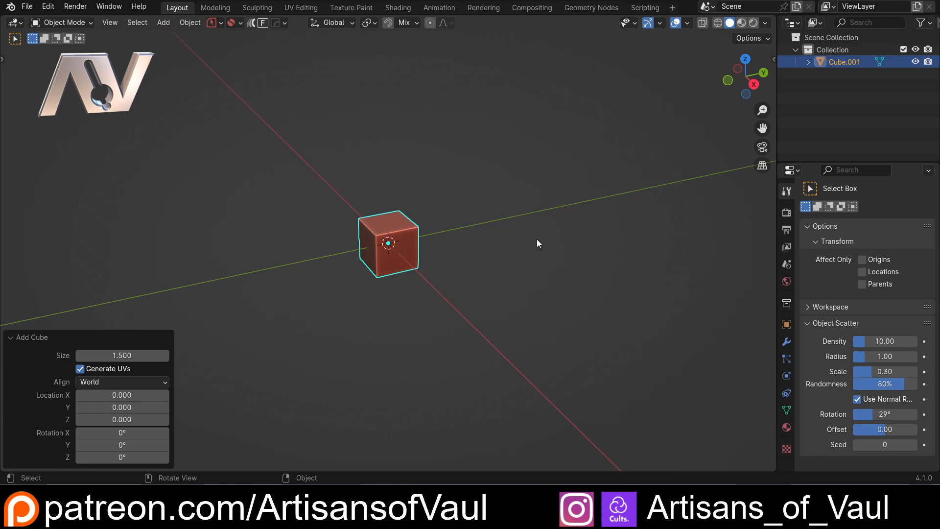
# Set the cube's dimensions to 28 in Z and 19.5 in X to form an upright slab
pyautogui.press('n')
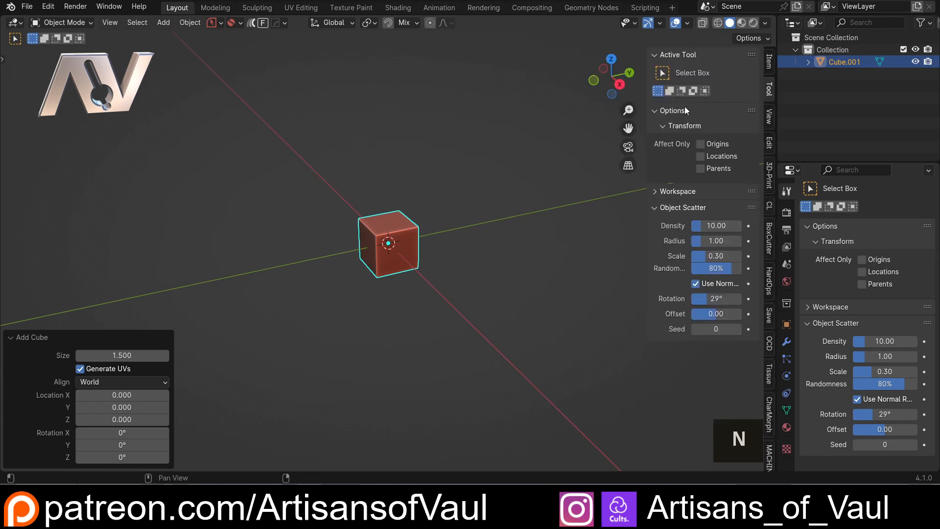
pyautogui.click(769, 66)
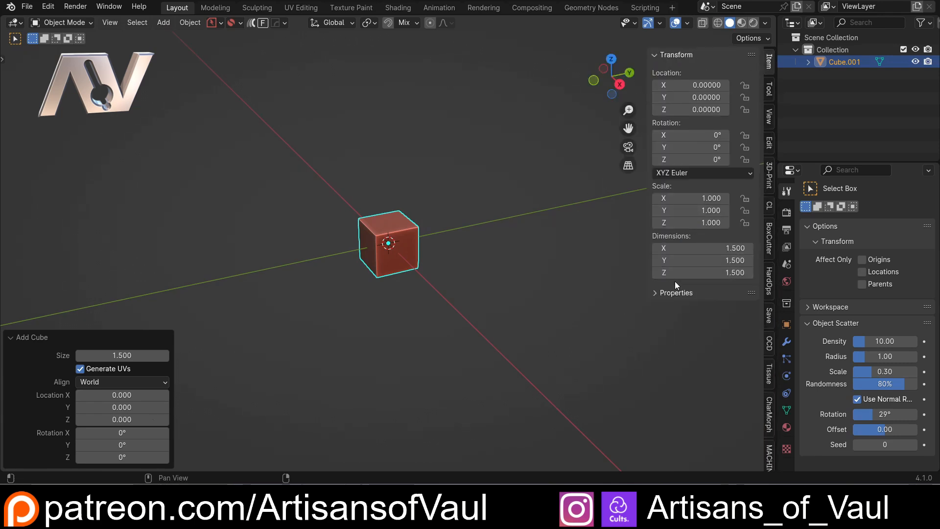
pyautogui.click(685, 272)
pyautogui.write('28')
pyautogui.press('Return')
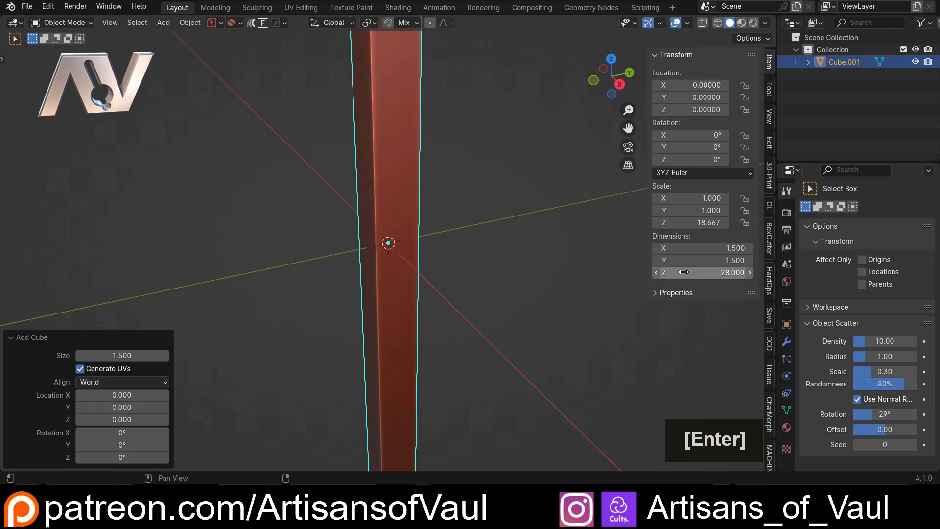
pyautogui.scroll(-2, 451, 277)
pyautogui.click(696, 248)
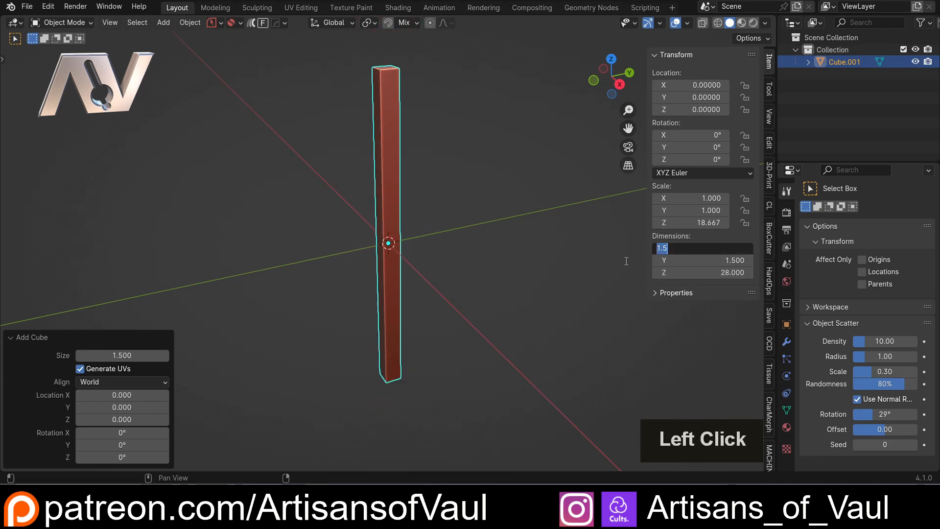
pyautogui.write('19.5')
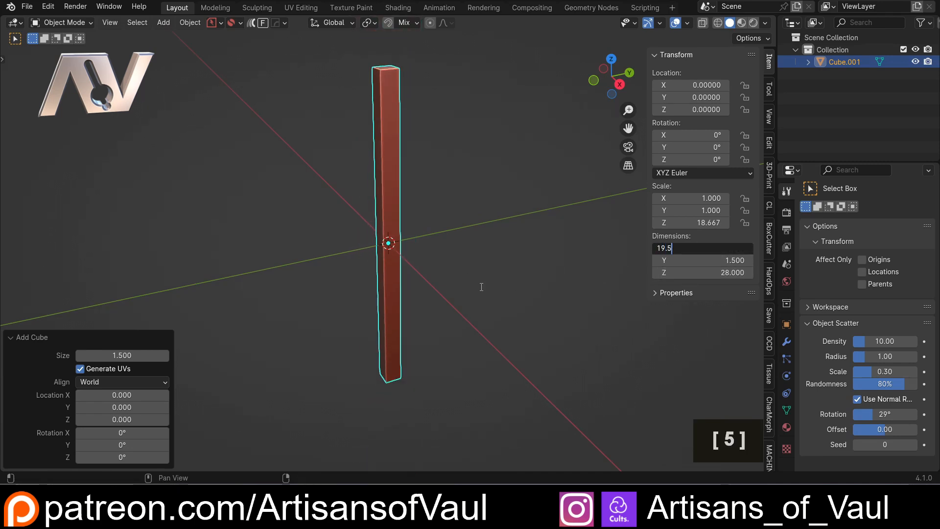
pyautogui.press('Return')
# Apply the slab's scale
pyautogui.scroll(-1, 350, 225)
pyautogui.moveTo(350, 225); pyautogui.dragTo(398, 101, button='middle')
pyautogui.scroll(2, 418, 212)
pyautogui.hotkey('ctrl', 'a')
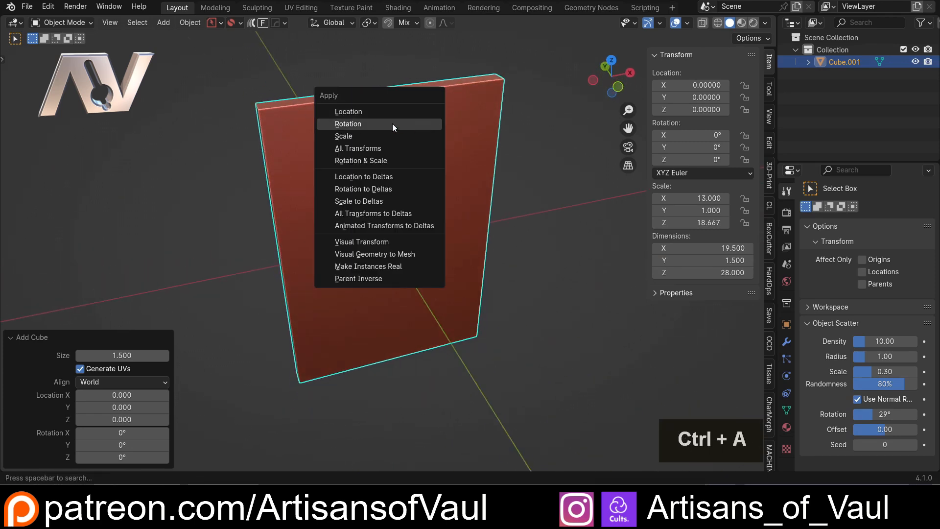
pyautogui.click(369, 136)
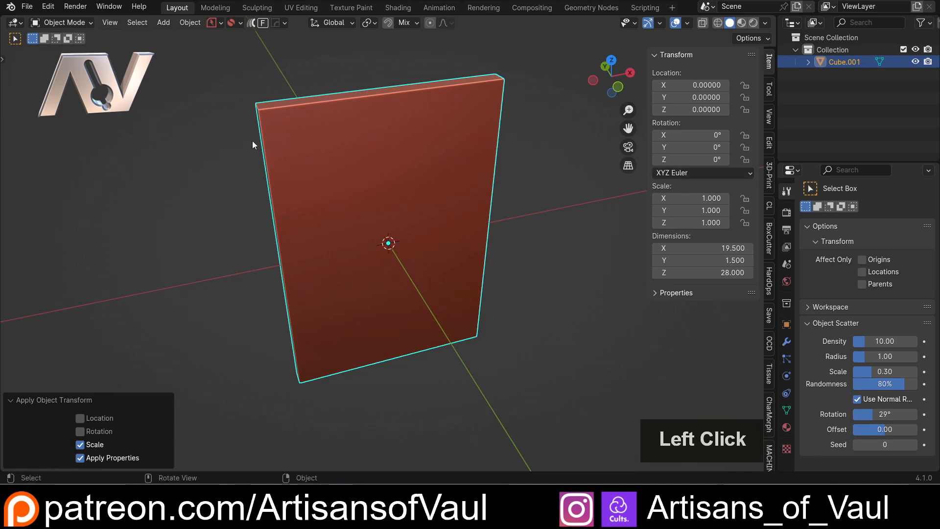
# In Edit Mode, select one short corner edge of the slab and extend the selection to all edges of similar length
pyautogui.moveTo(253, 144); pyautogui.dragTo(305, 172, button='middle')
pyautogui.press('Tab')
pyautogui.click(301, 220)
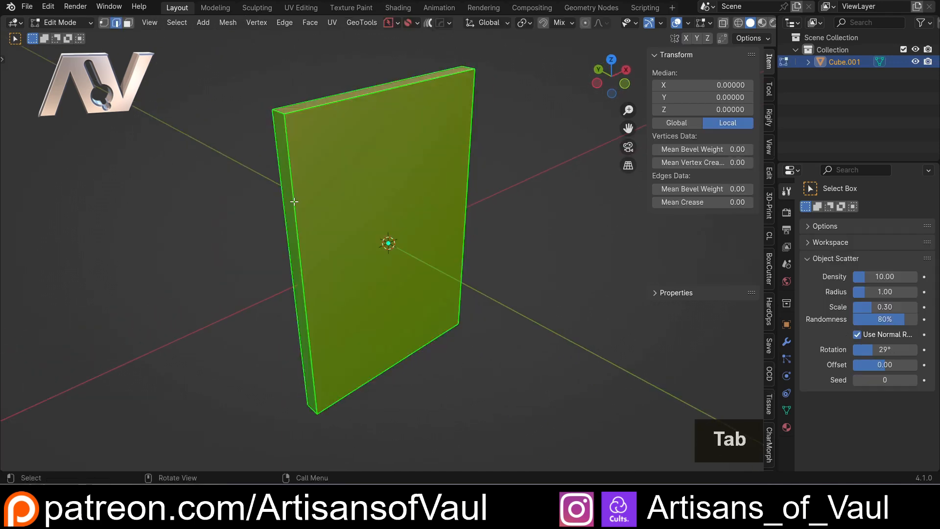
pyautogui.click(278, 114)
pyautogui.hotkey('shift', 'g')
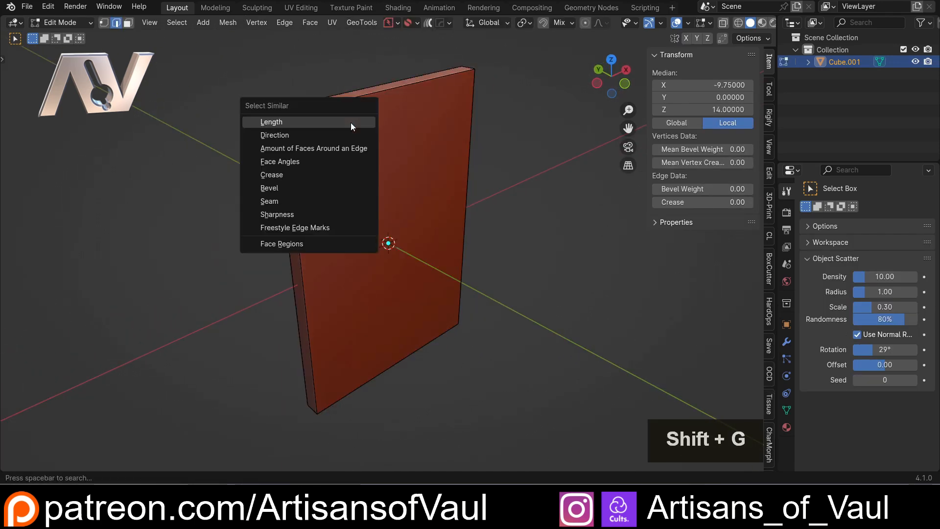
pyautogui.click(349, 124)
# Bevel the four corner edges with Clamp Overlap on, a width of about 13.1 and 128 segments to fully round both ends
pyautogui.moveTo(348, 124); pyautogui.dragTo(333, 141, button='middle')
pyautogui.hotkey('ctrl', 'b')
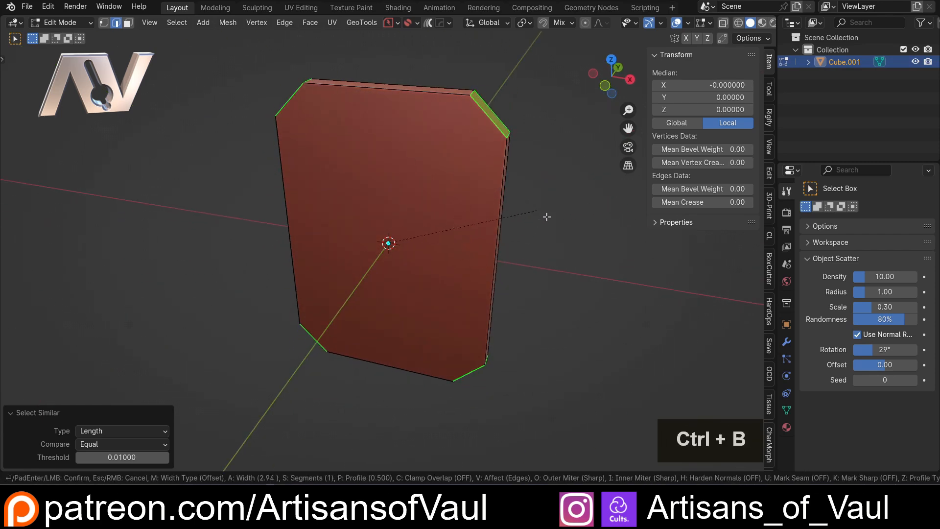
pyautogui.press('c')
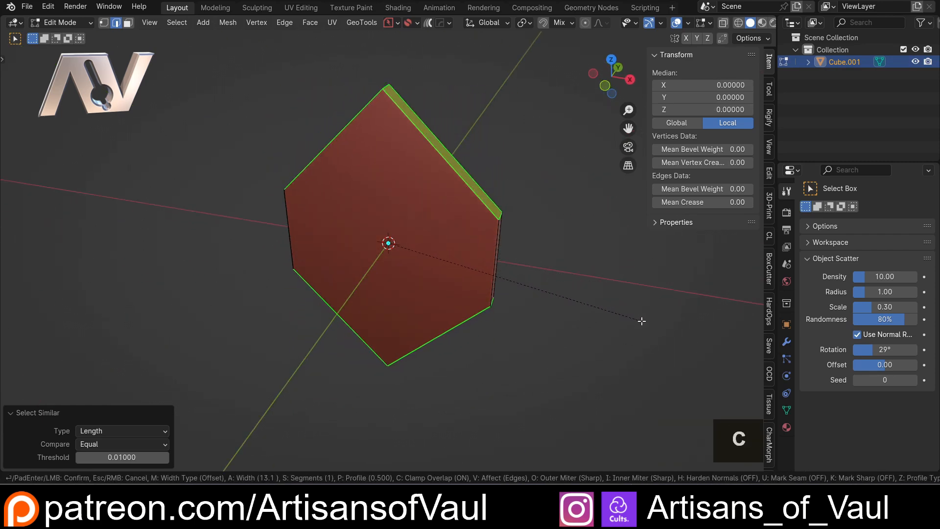
pyautogui.scroll(6, 642, 321)
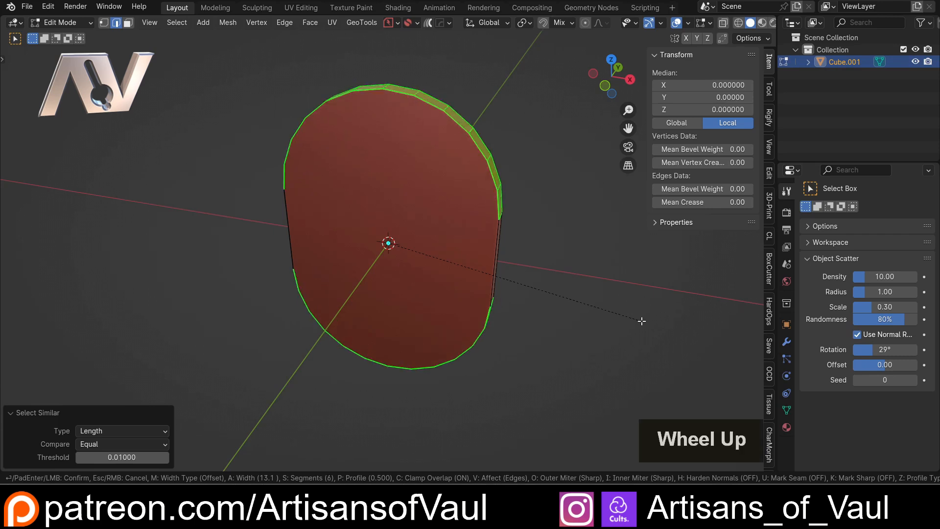
pyautogui.write('s (')
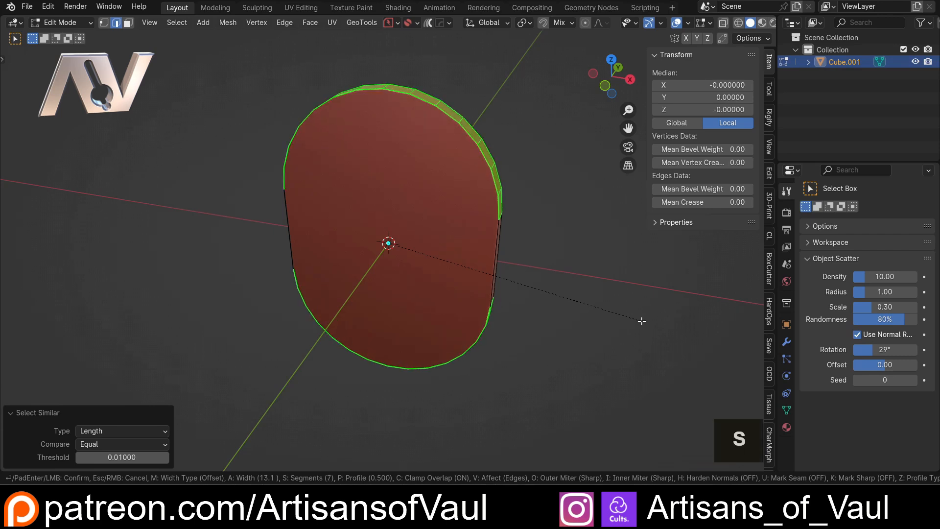
pyautogui.write('128')
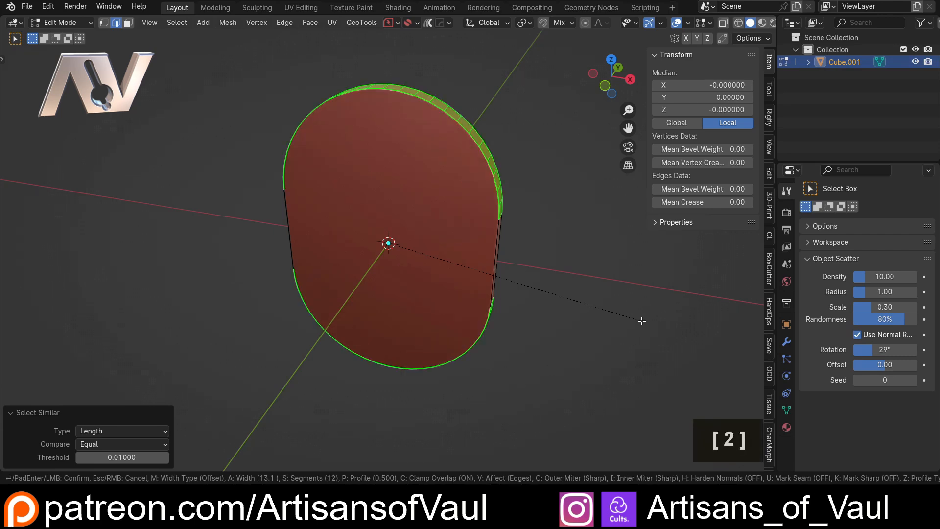
pyautogui.press('Return')
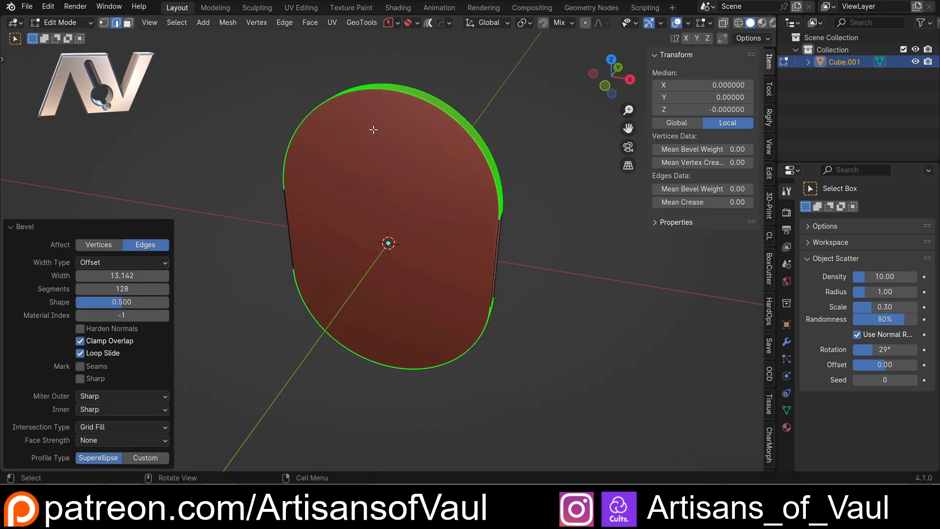
# From the front view in wireframe, select the topmost centre vertices of the rounded end and snap the 3D cursor to them
pyautogui.moveTo(339, 125); pyautogui.dragTo(377, 147, button='middle')
pyautogui.click(609, 89)
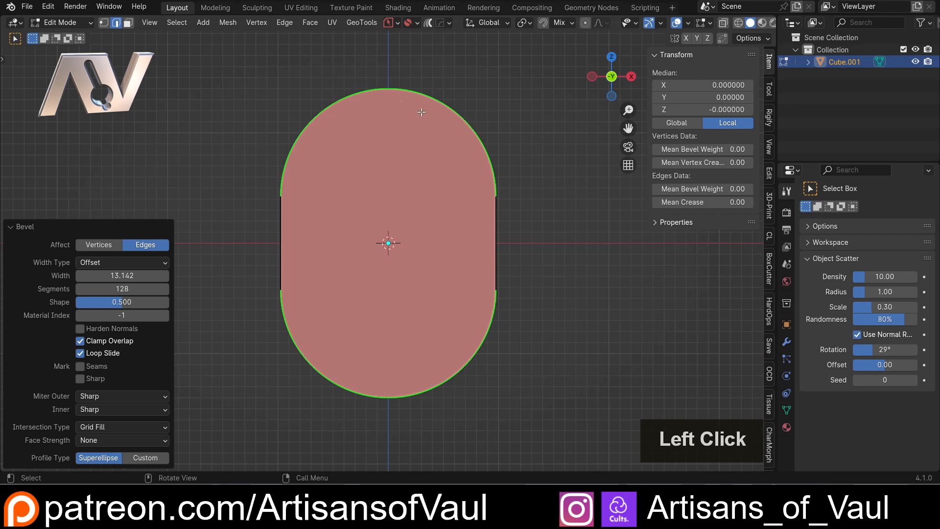
pyautogui.keyDown('shift'); pyautogui.moveTo(285, 145); pyautogui.dragTo(246, 224, button='middle'); pyautogui.keyUp('shift')
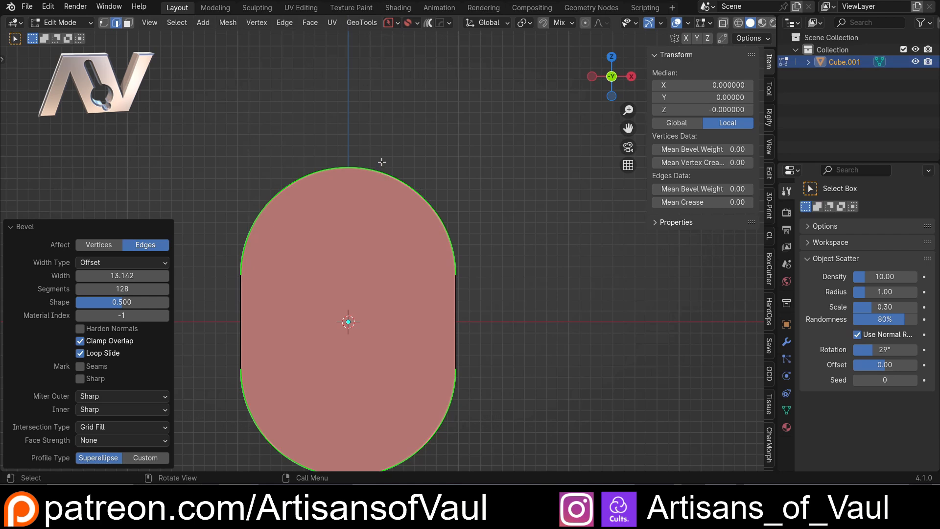
pyautogui.moveTo(382, 161); pyautogui.dragTo(380, 237, button='middle')
pyautogui.press('Tab')
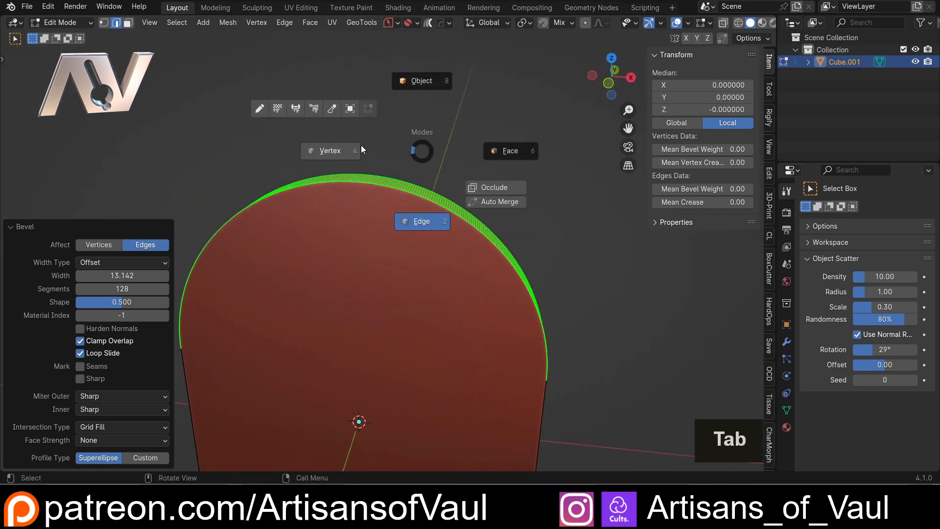
pyautogui.click(360, 145)
pyautogui.scroll(4, 460, 229)
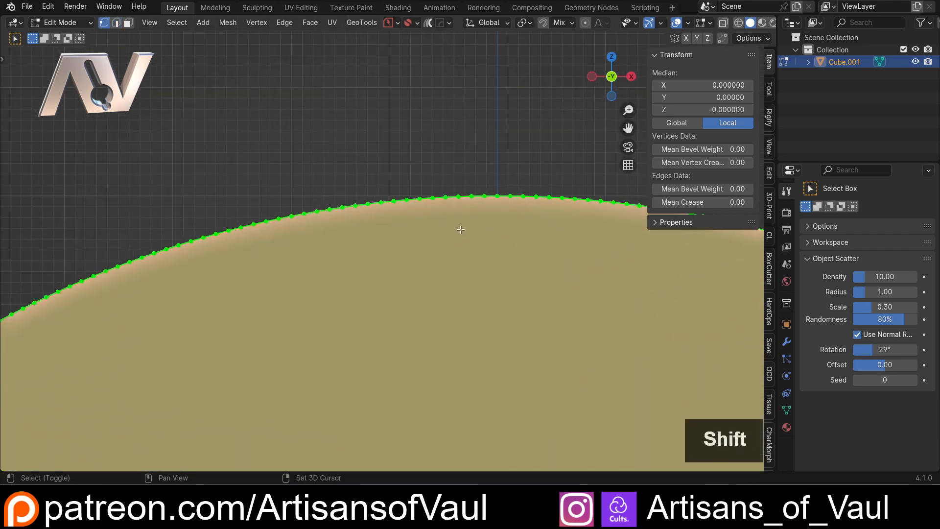
pyautogui.keyDown('shift'); pyautogui.moveTo(499, 179); pyautogui.dragTo(403, 208, button='middle'); pyautogui.keyUp('shift')
pyautogui.hotkey('shift', 'z')
pyautogui.moveTo(391, 199); pyautogui.dragTo(409, 265)
pyautogui.hotkey('shift', 's')
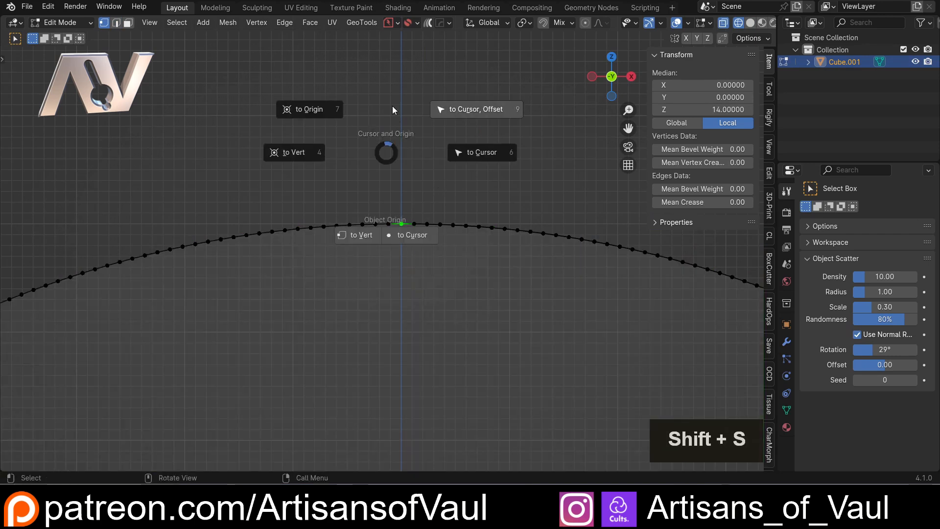
pyautogui.click(294, 153)
# Set the transform pivot point to 3D Cursor
pyautogui.scroll(-4, 308, 157)
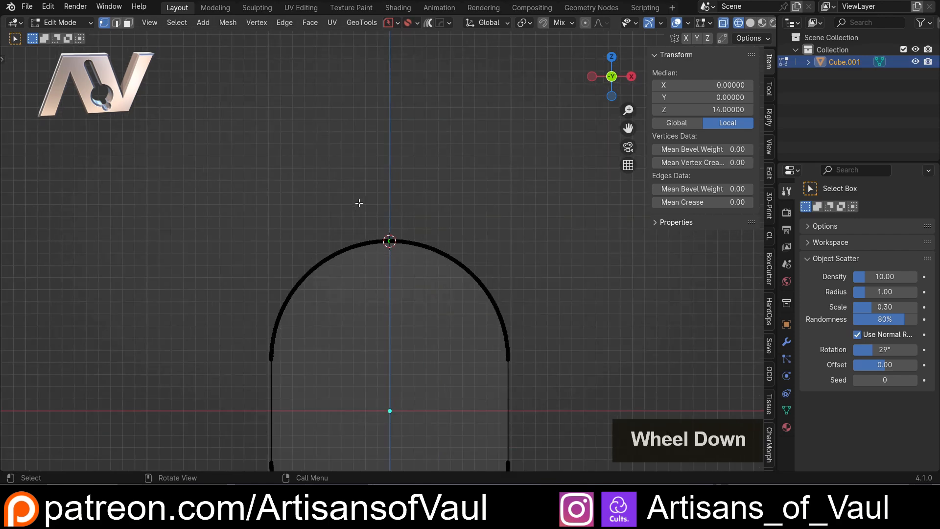
pyautogui.keyDown('shift'); pyautogui.moveTo(360, 202); pyautogui.dragTo(397, 210, button='middle'); pyautogui.keyUp('shift')
pyautogui.scroll(3, 426, 189)
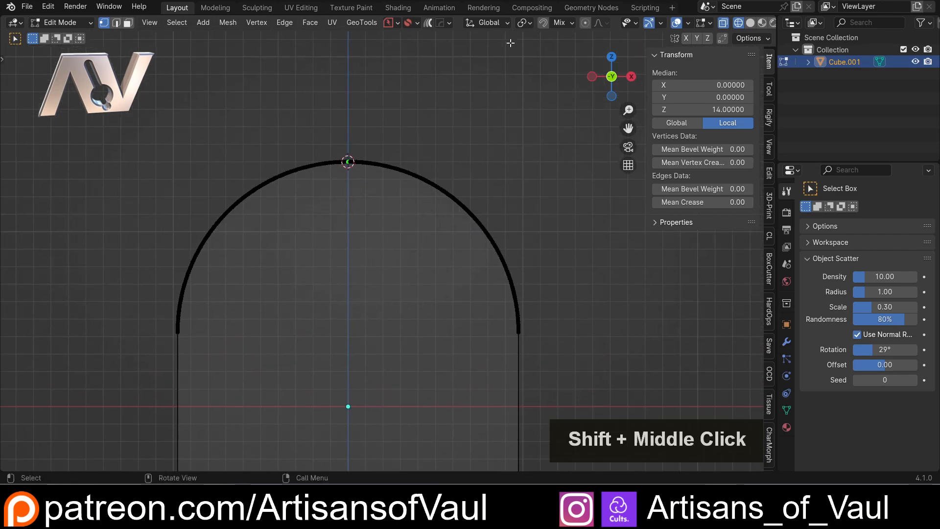
pyautogui.doubleClick(525, 22)
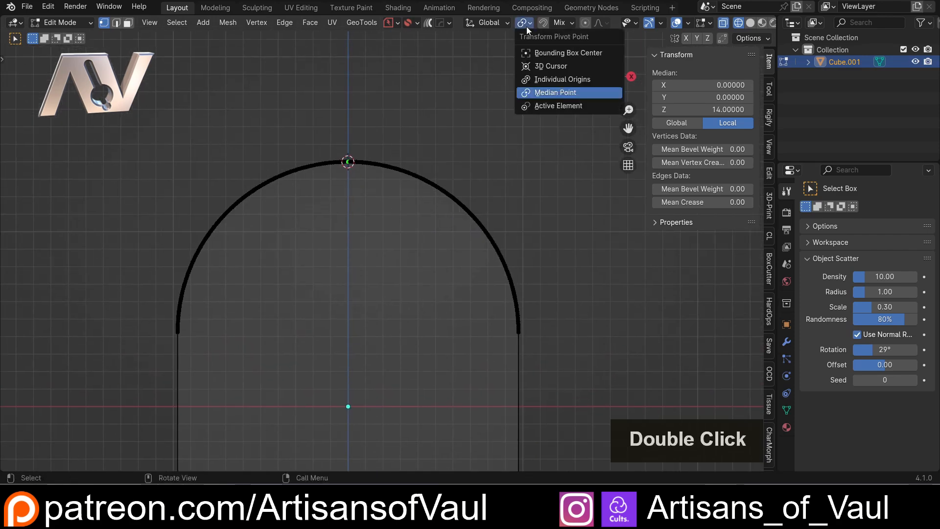
pyautogui.click(548, 66)
# Select all vertices of the upper arch and scale them along Z by about 0.78 to flatten the curve
pyautogui.moveTo(156, 129); pyautogui.dragTo(599, 359)
pyautogui.press('s')
pyautogui.press('z')
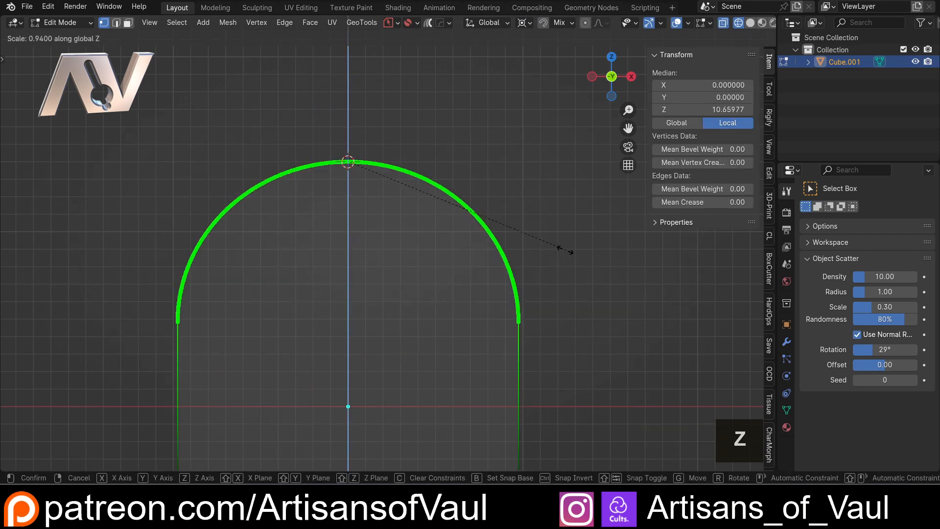
pyautogui.click(525, 236)
pyautogui.scroll(-4, 514, 273)
pyautogui.keyDown('shift'); pyautogui.moveTo(514, 273); pyautogui.dragTo(507, 233, button='middle'); pyautogui.keyUp('shift')
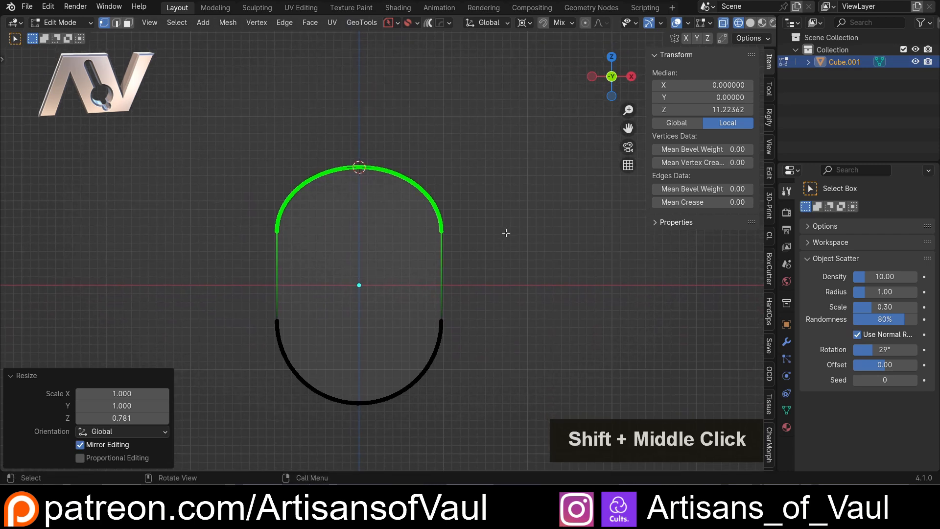
# Scale the selected upper arch vertices along Z by about 1.1 to make the curve slightly taller
pyautogui.scroll(1, 506, 233)
pyautogui.press('s')
pyautogui.press('z')
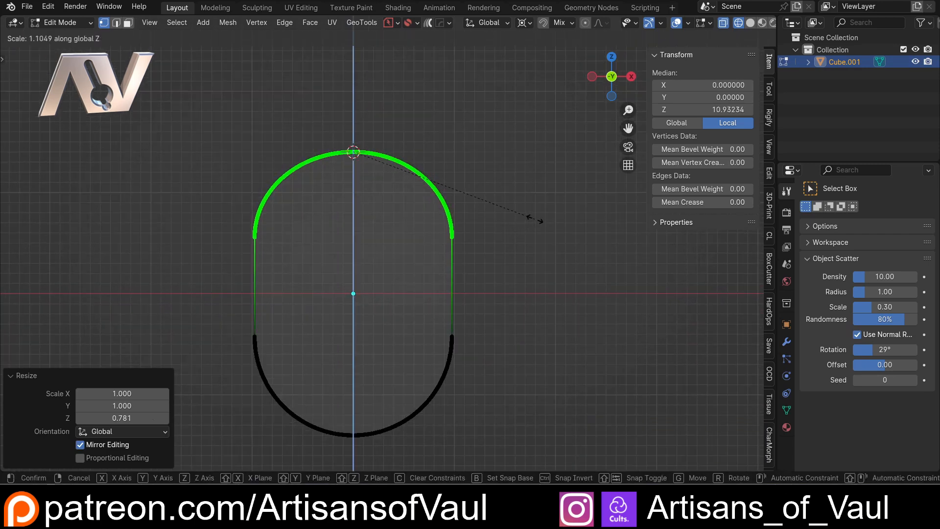
pyautogui.click(535, 219)
pyautogui.scroll(-3, 504, 231)
pyautogui.scroll(3, 495, 243)
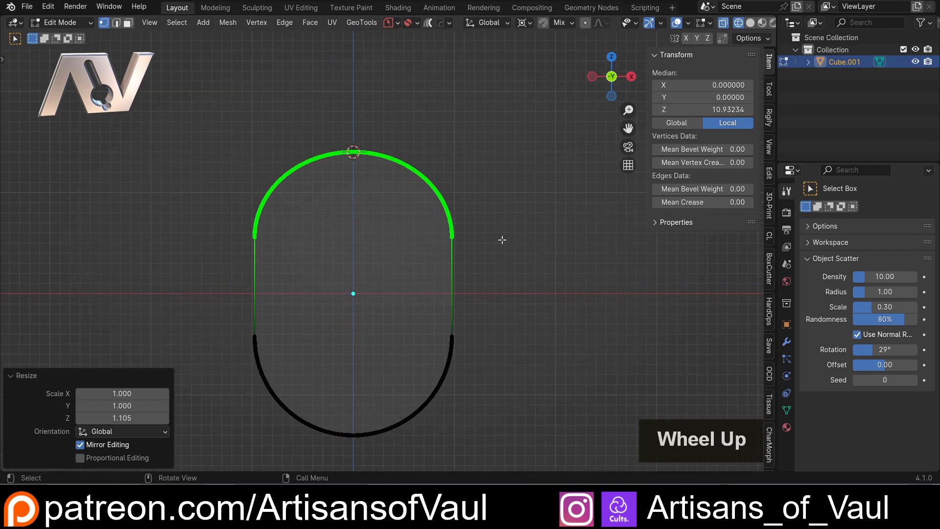
# Symmetrize the mesh with MACHIN3tools along Y from negative to positive and return to solid shading
pyautogui.hotkey('alt', 'x')
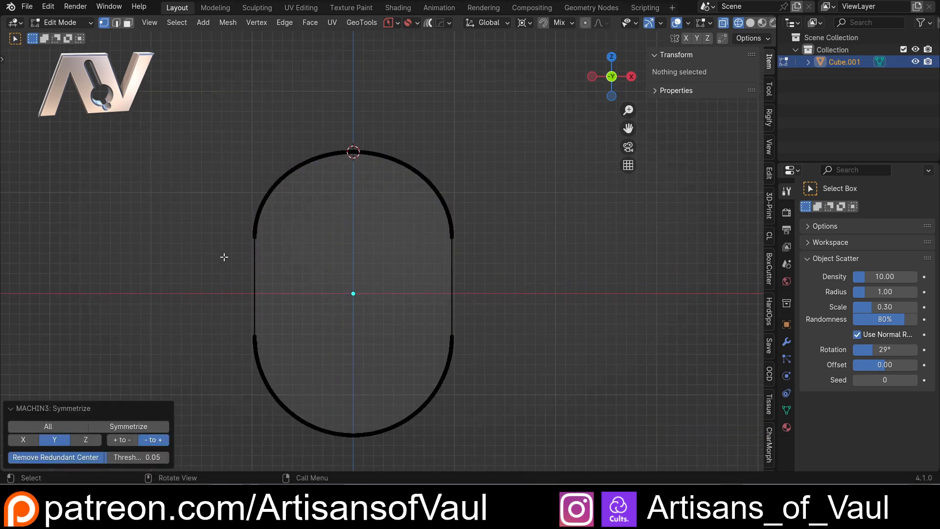
pyautogui.scroll(2, 239, 249)
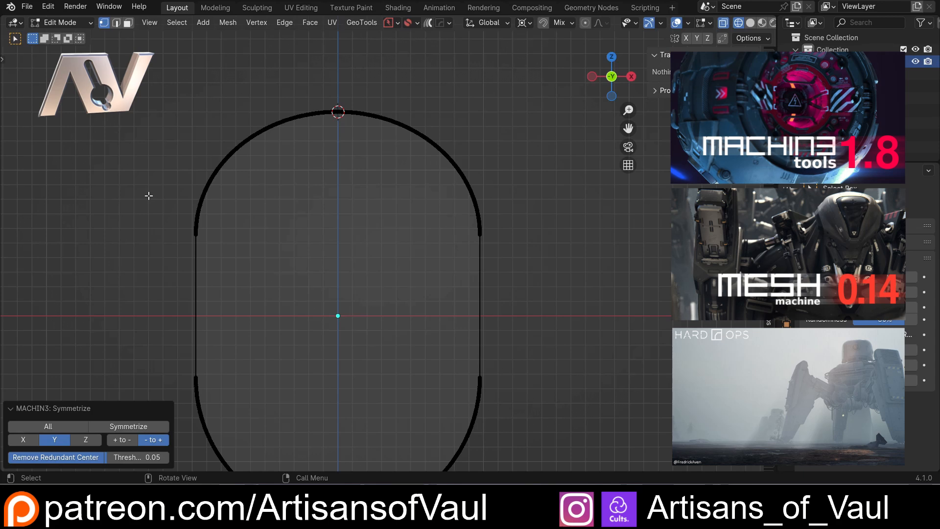
pyautogui.hotkey('shift', 'z')
pyautogui.moveTo(180, 191); pyautogui.dragTo(331, 237, button='middle')
pyautogui.moveTo(331, 237)
pyautogui.keyDown('shift'); pyautogui.mouseDown(button='middle')
pyautogui.moveTo(397, 260)
pyautogui.moveTo(191, 249)
pyautogui.moveTo(447, 252)
pyautogui.moveTo(236, 240)
pyautogui.mouseUp(button='middle'); pyautogui.keyUp('shift')
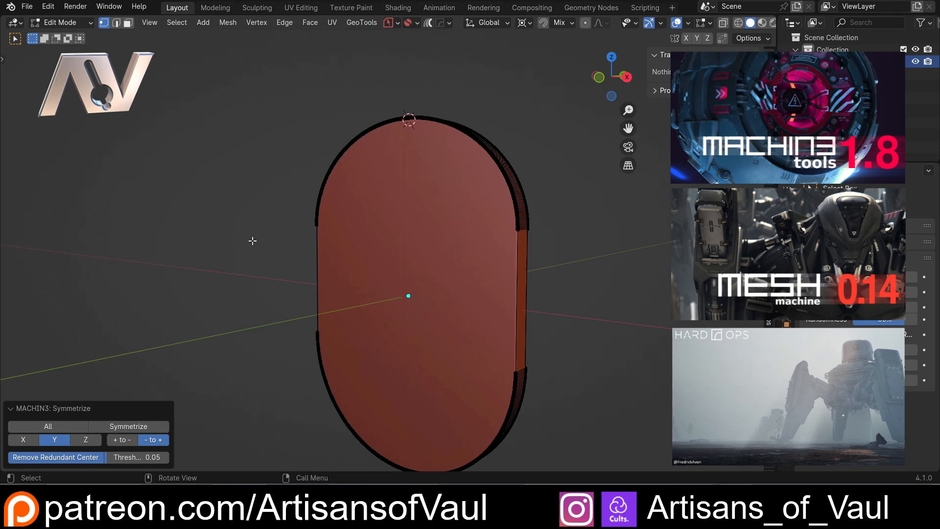
pyautogui.keyDown('shift'); pyautogui.moveTo(277, 232); pyautogui.dragTo(260, 213, button='middle'); pyautogui.keyUp('shift')
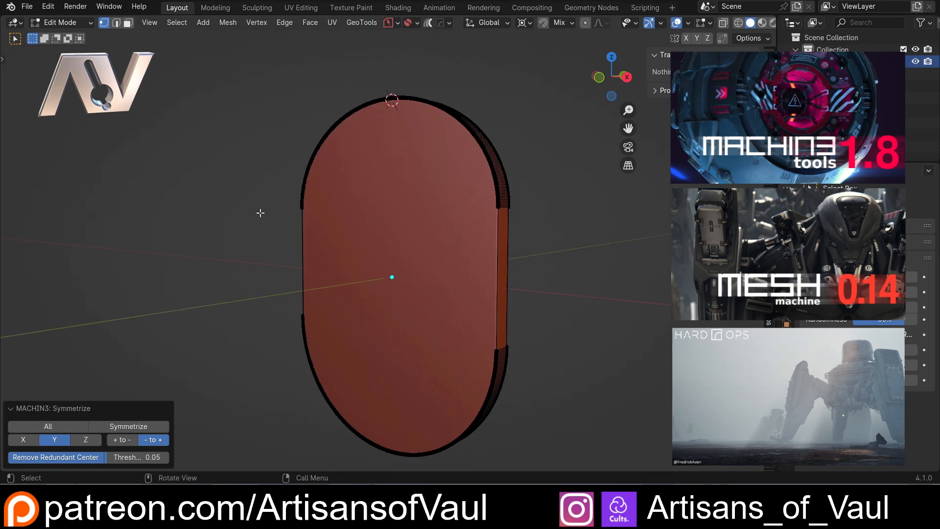
# Snap the 3D cursor to the world origin
pyautogui.moveTo(260, 213); pyautogui.dragTo(459, 206, button='middle')
pyautogui.scroll(2, 443, 236)
pyautogui.scroll(-1, 459, 206)
pyautogui.moveTo(461, 174); pyautogui.dragTo(392, 232, button='middle')
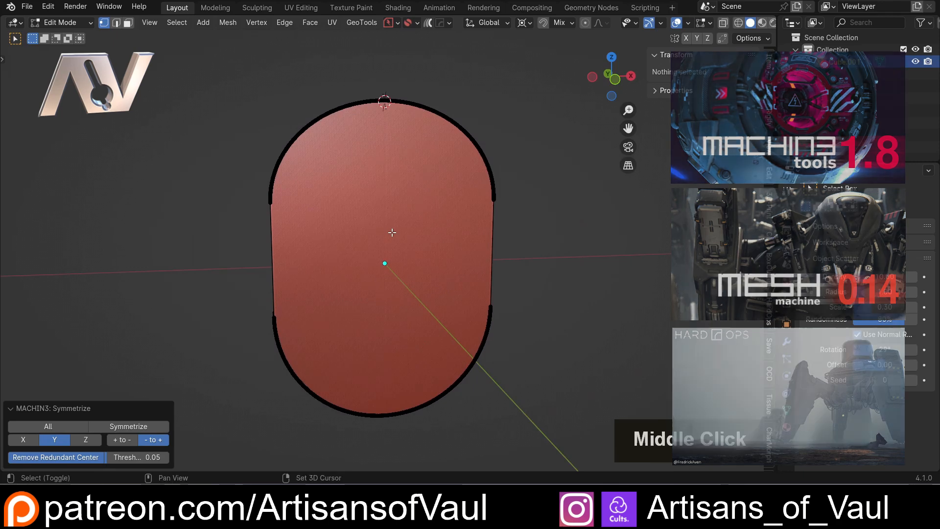
pyautogui.hotkey('shift', 's')
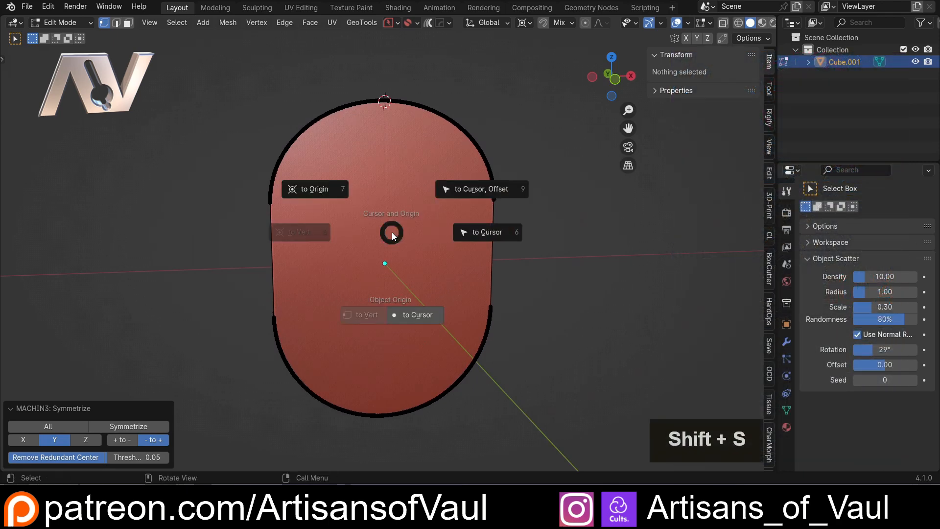
pyautogui.click(312, 189)
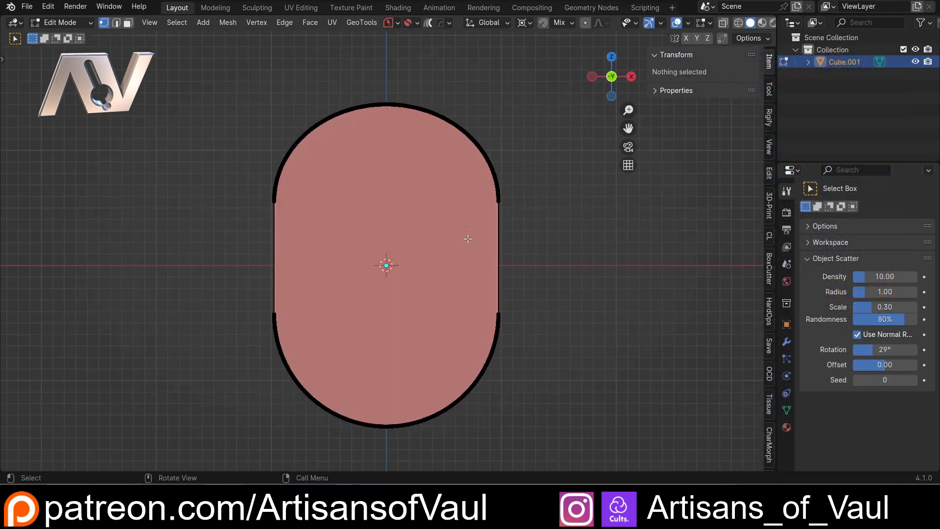
# Add a new cube at the origin in Object Mode and scale it uniformly to about 2.6 per side
pyautogui.press('Tab')
pyautogui.hotkey('shift', 'a')
pyautogui.moveTo(491, 205)
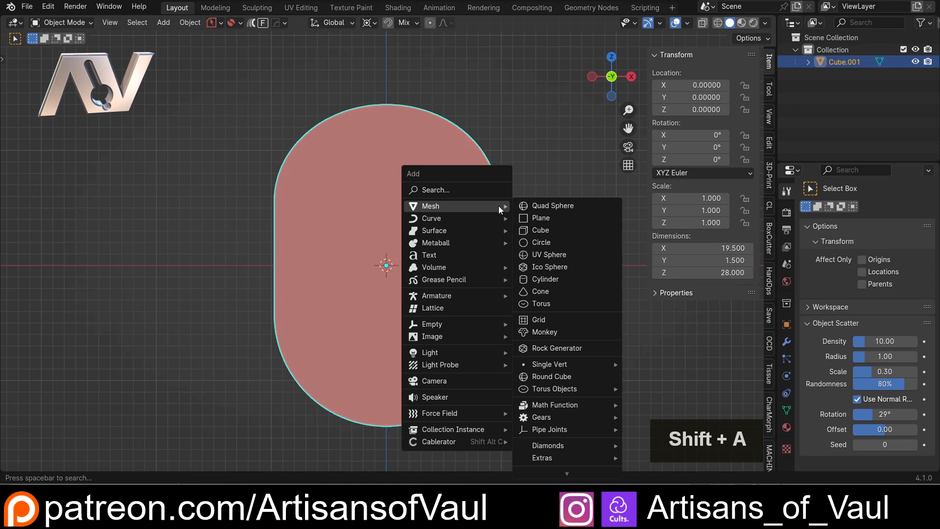
pyautogui.click(550, 229)
pyautogui.keyDown('shift'); pyautogui.moveTo(562, 218); pyautogui.dragTo(407, 239, button='middle'); pyautogui.keyUp('shift')
pyautogui.scroll(2, 300, 254)
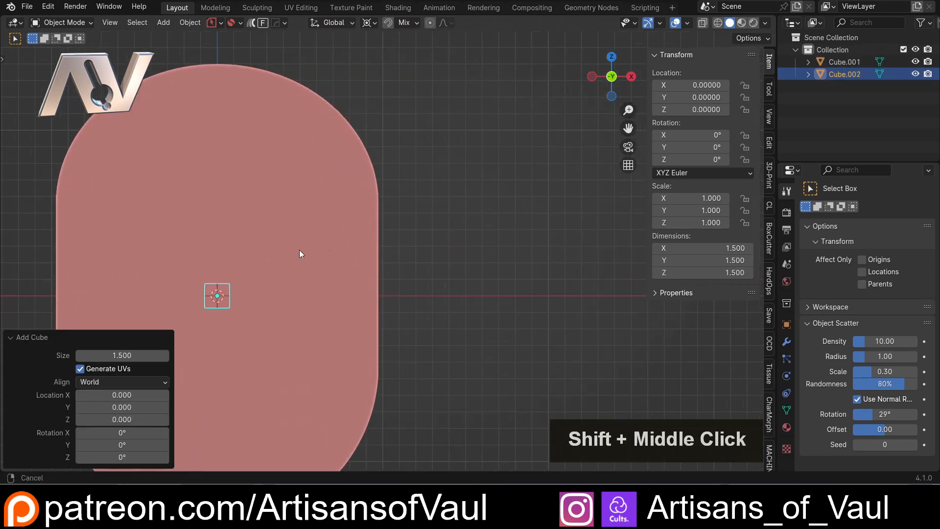
pyautogui.keyDown('shift'); pyautogui.moveTo(301, 253); pyautogui.dragTo(371, 238, button='middle'); pyautogui.keyUp('shift')
pyautogui.press('s')
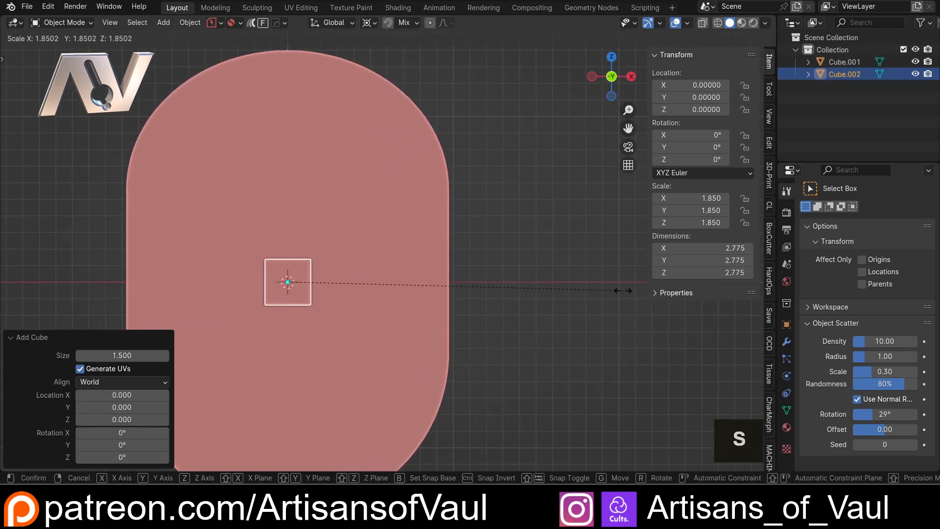
pyautogui.click(601, 288)
# Move the cube along X by about 9.43 so it overlaps the slab's straight side edge
pyautogui.press('g')
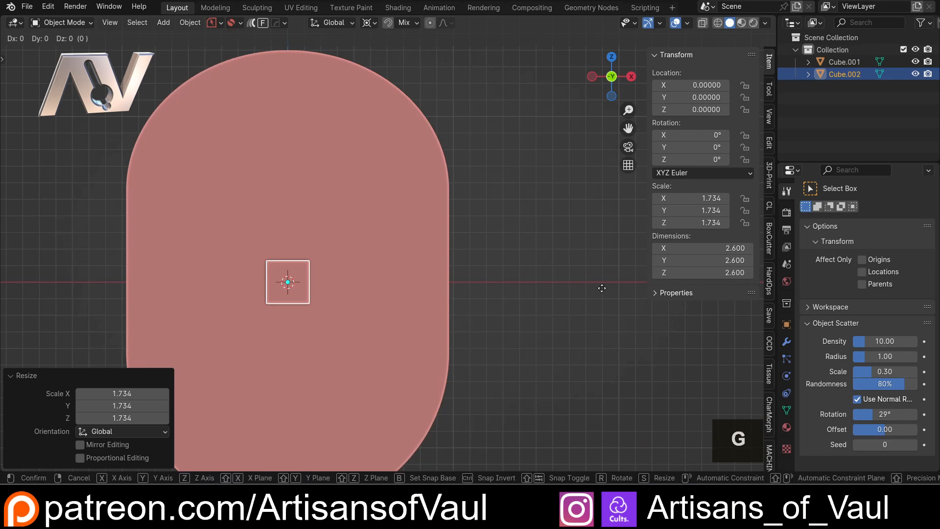
pyautogui.press('x')
pyautogui.click(758, 315)
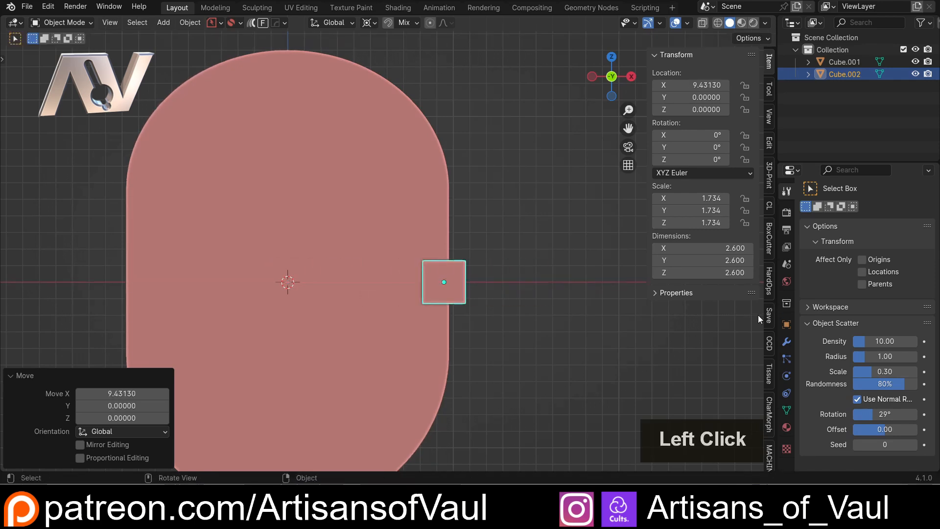
# Lengthen the cube along Z to a dimension of 9.5 and apply its scale
pyautogui.press('s')
pyautogui.press('z')
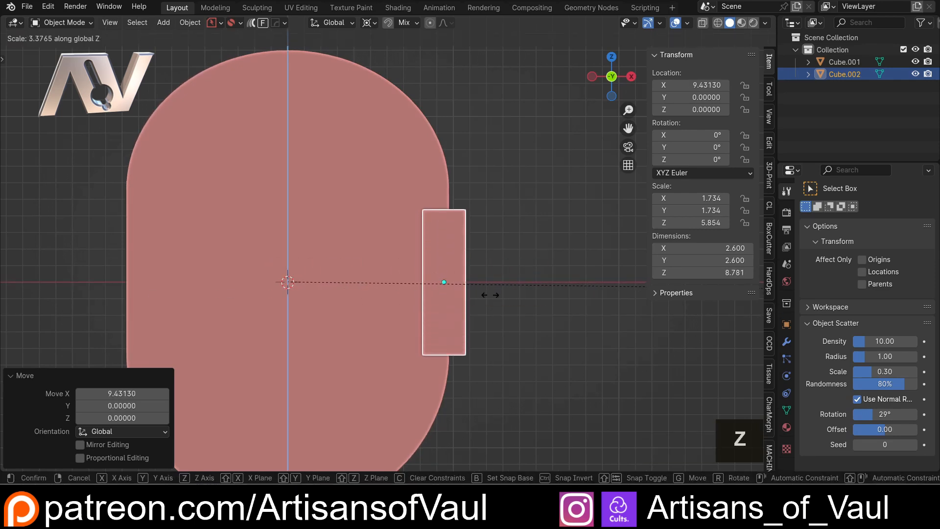
pyautogui.click(588, 299)
pyautogui.click(702, 273)
pyautogui.write('9')
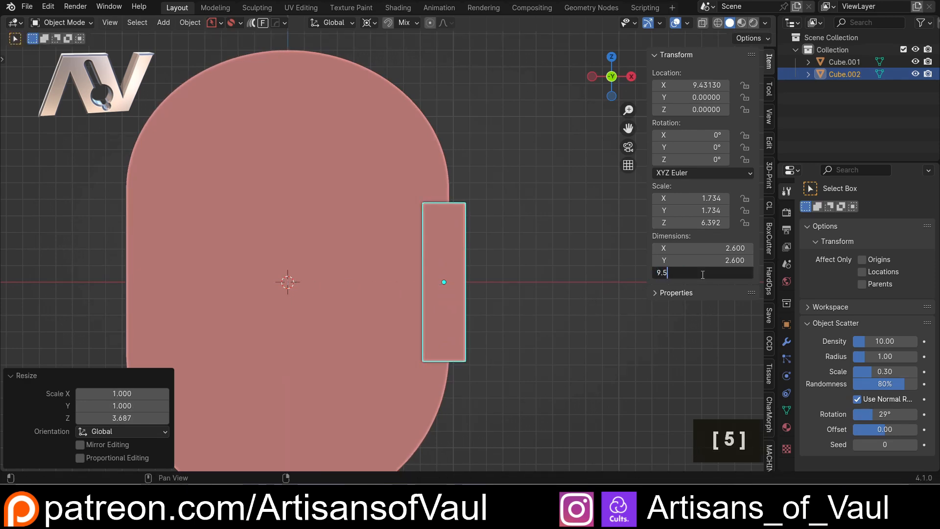
pyautogui.write('.5')
pyautogui.press('Return')
pyautogui.hotkey('ctrl', 'a')
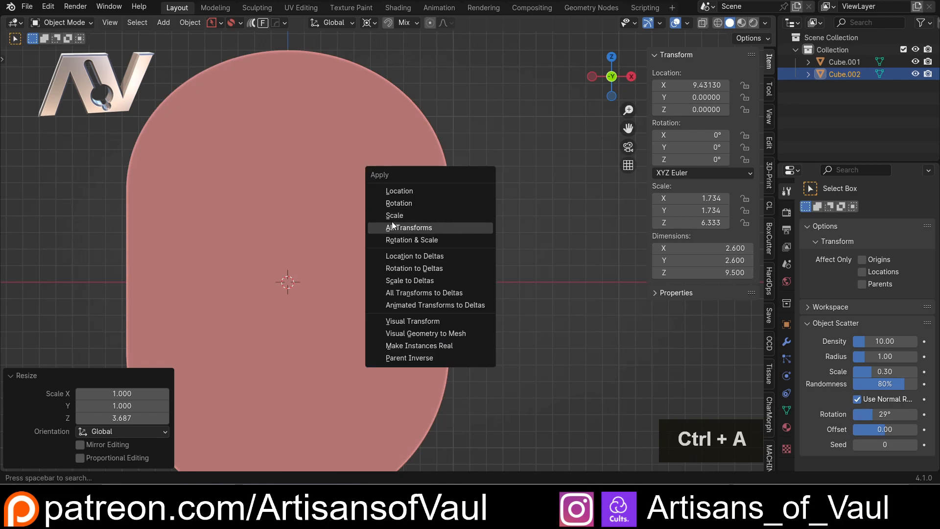
pyautogui.click(392, 225)
# Bevel the cube's upper and lower inner edges by about 1.92 with 128 segments and return to Object Mode
pyautogui.moveTo(426, 227); pyautogui.dragTo(456, 284, button='middle')
pyautogui.press('Tab')
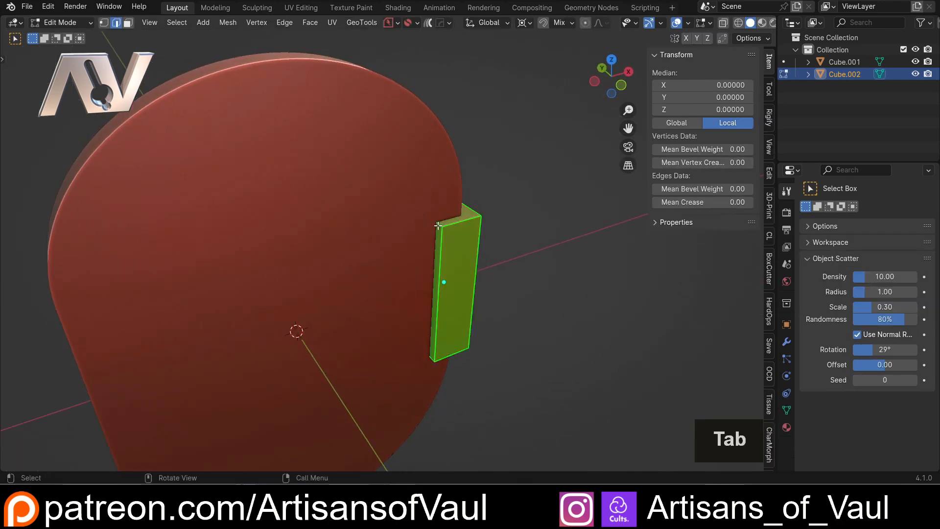
pyautogui.click(435, 284)
pyautogui.hotkey('ctrl', 'b')
pyautogui.click(567, 310)
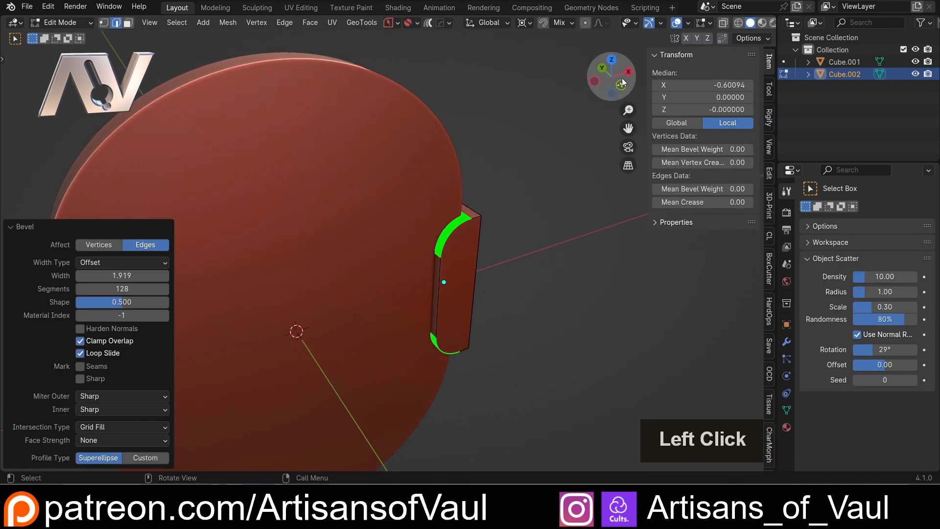
pyautogui.click(622, 85)
pyautogui.scroll(-2, 525, 214)
pyautogui.scroll(3, 509, 222)
pyautogui.press('Tab')
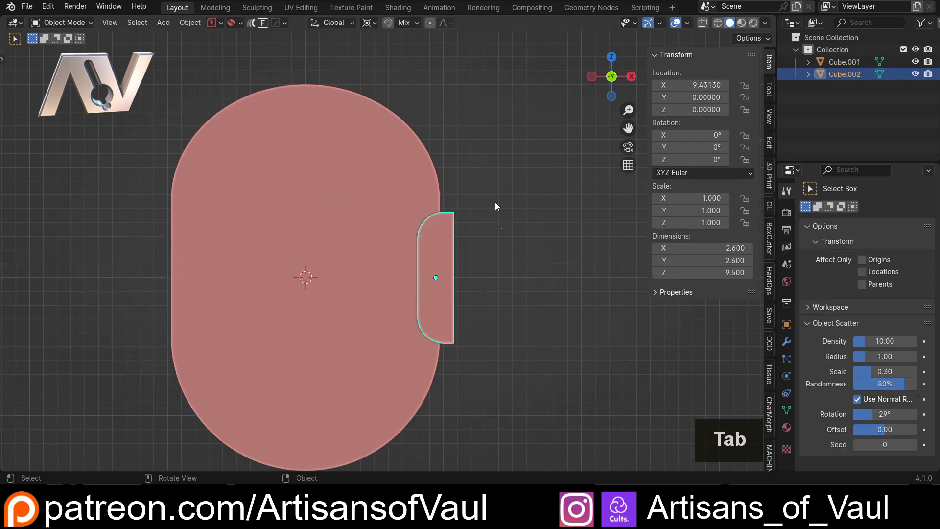
# Move the rounded cutter along X by about -0.28, further into the slab
pyautogui.press('g')
pyautogui.press('y')
pyautogui.press('x')
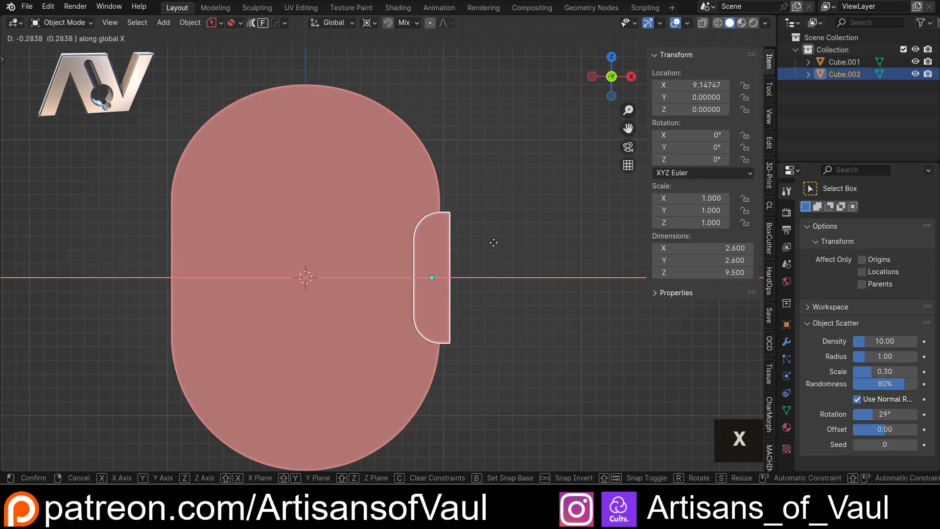
pyautogui.click(494, 243)
# Mirror the cutter across the slab along X with HardOps and cut both shapes out with a Boolean difference
pyautogui.keyDown('shift'); pyautogui.click(389, 183); pyautogui.keyUp('shift')
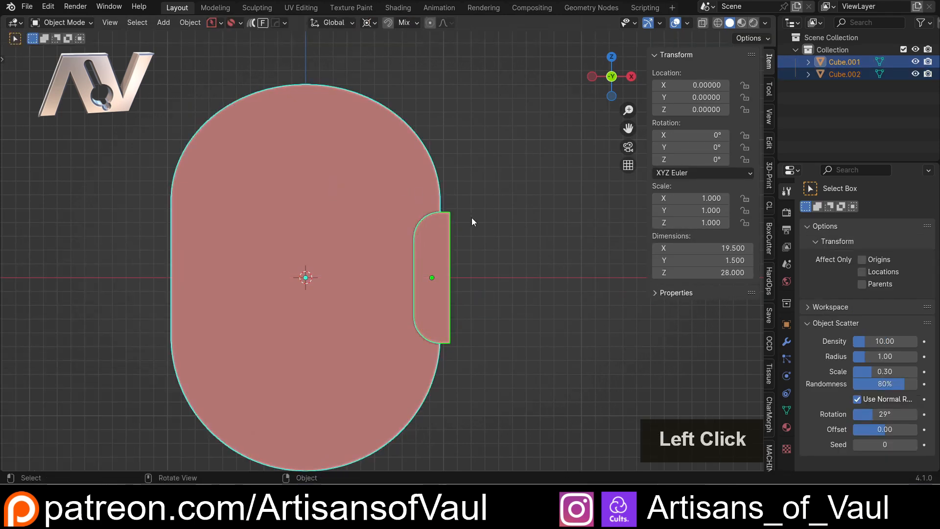
pyautogui.hotkey('alt', 'x')
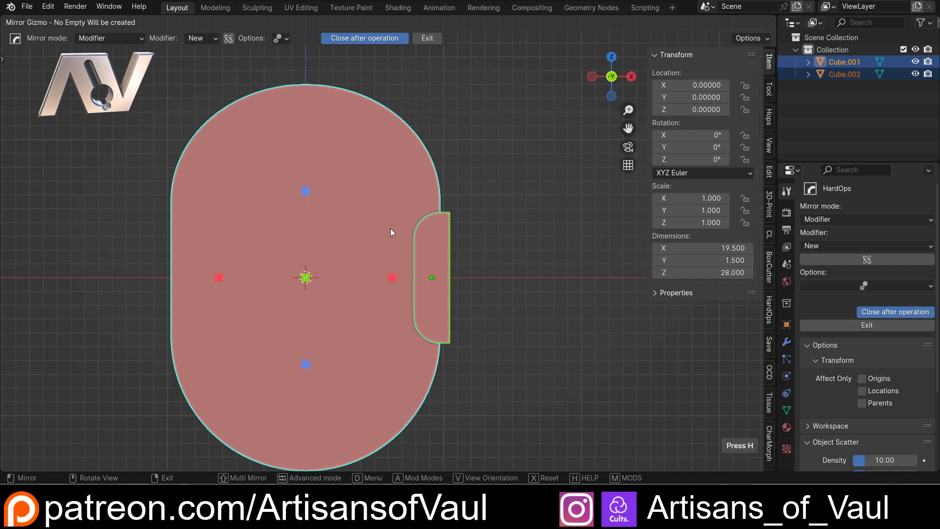
pyautogui.click(393, 277)
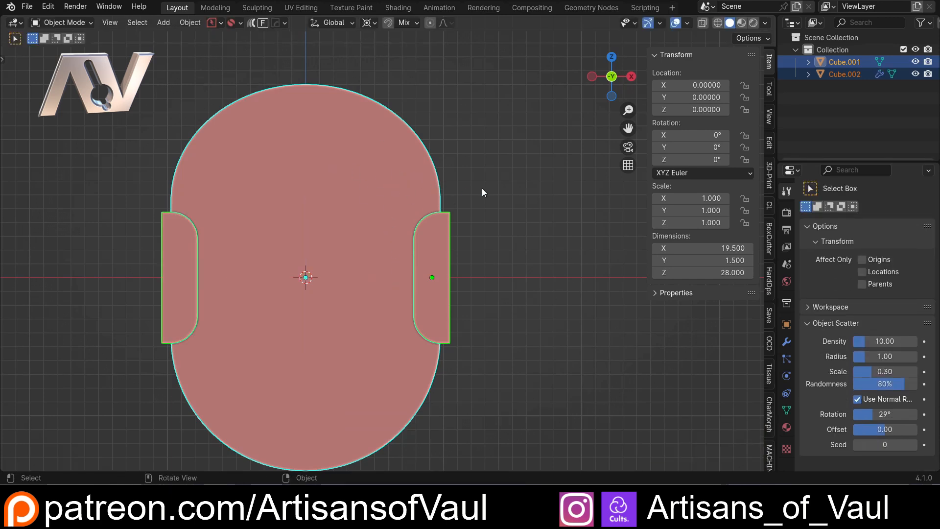
pyautogui.hotkey('ctrl', '-')
pyautogui.click(479, 288)
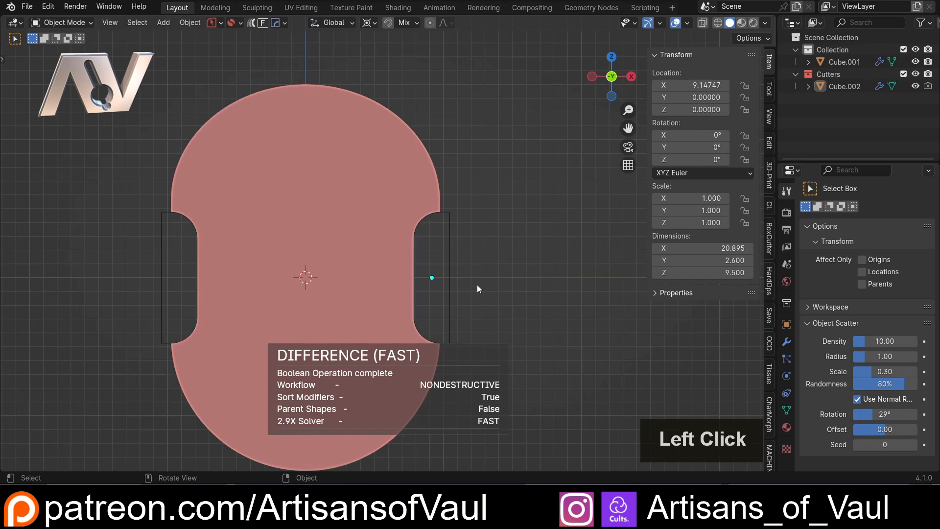
# Shift the cutter along X by about -0.18 to deepen both side notches and hide it
pyautogui.scroll(1, 479, 288)
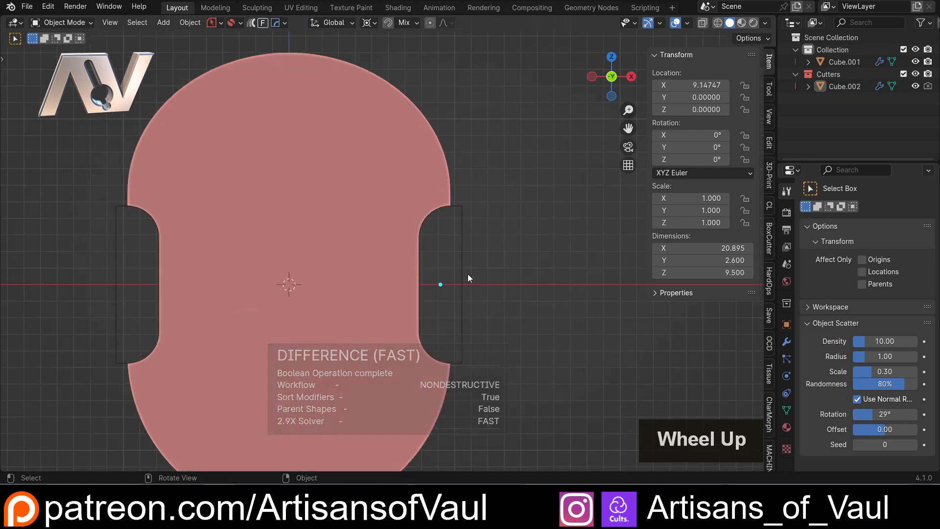
pyautogui.click(490, 275)
pyautogui.press('g')
pyautogui.press('y')
pyautogui.press('x')
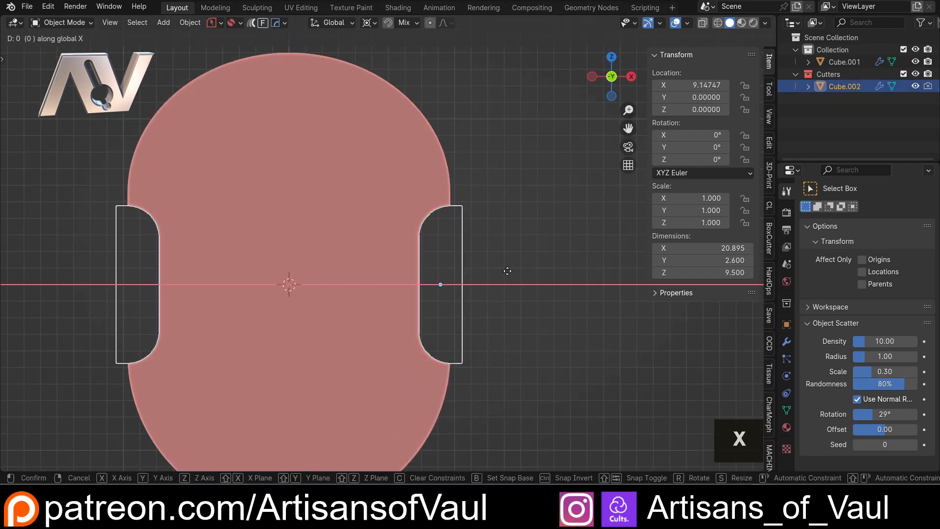
pyautogui.click(504, 271)
pyautogui.scroll(-1, 492, 271)
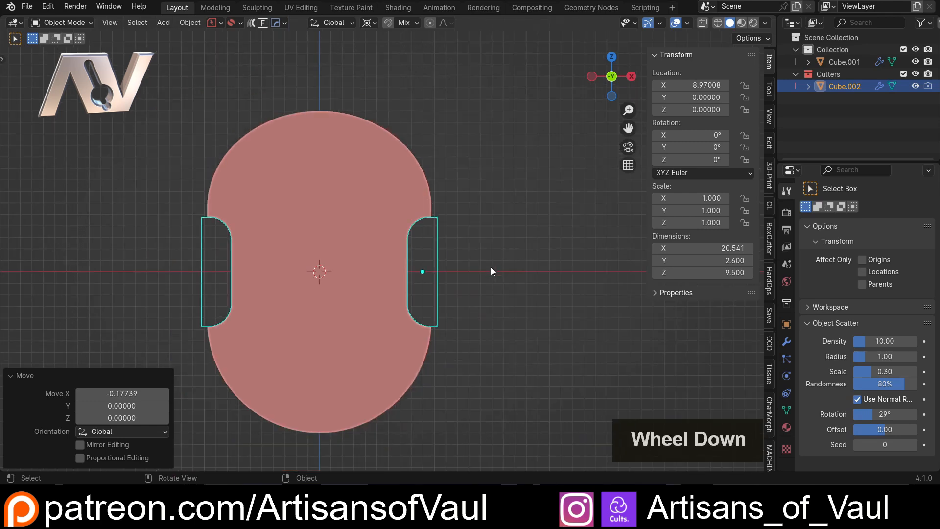
pyautogui.press('h')
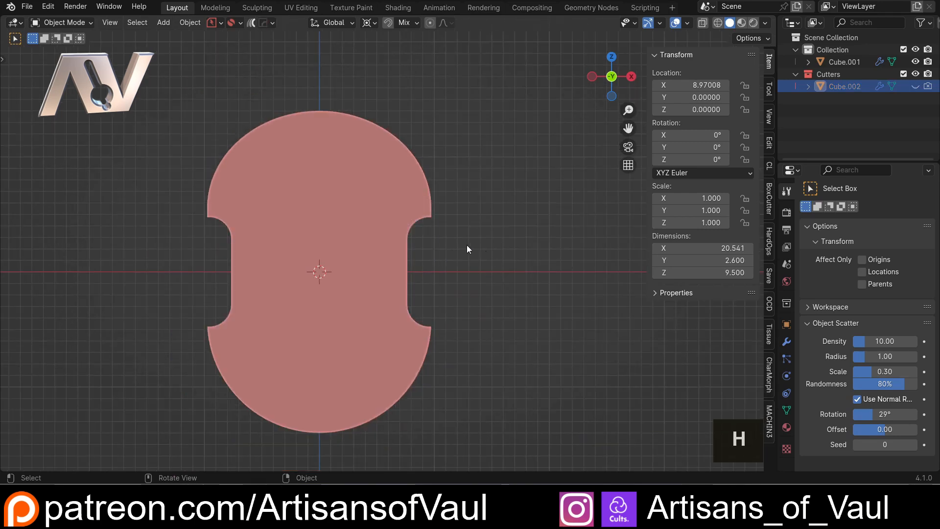
# Duplicate the notched slab in place and move the copy to a new collection named Inner
pyautogui.keyDown('shift'); pyautogui.moveTo(368, 250); pyautogui.dragTo(339, 206, button='middle'); pyautogui.keyUp('shift')
pyautogui.click(339, 206)
pyautogui.scroll(3, 339, 236)
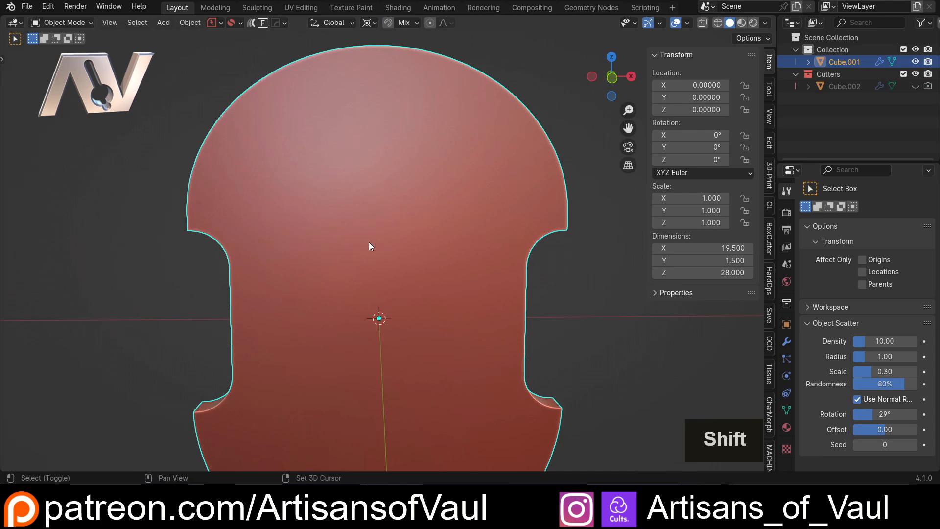
pyautogui.hotkey('shift', 'd')
pyautogui.press('Escape')
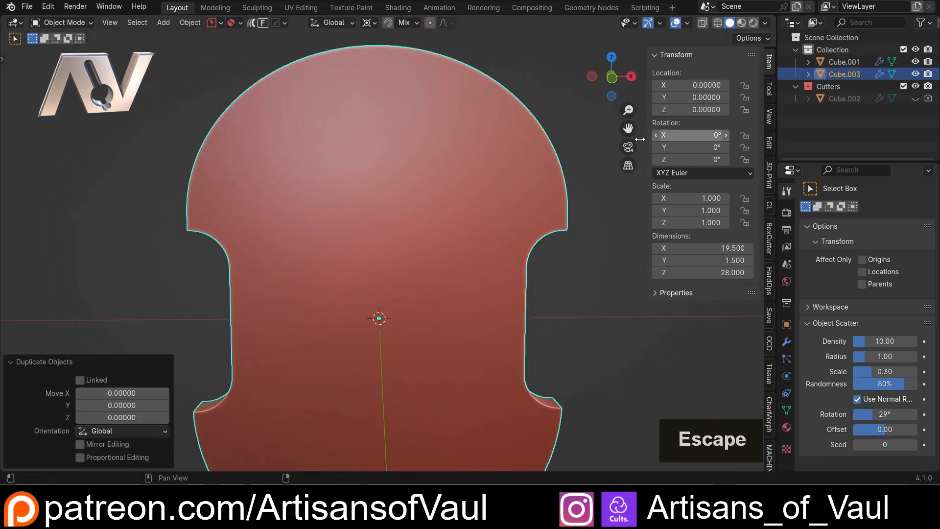
pyautogui.press('m')
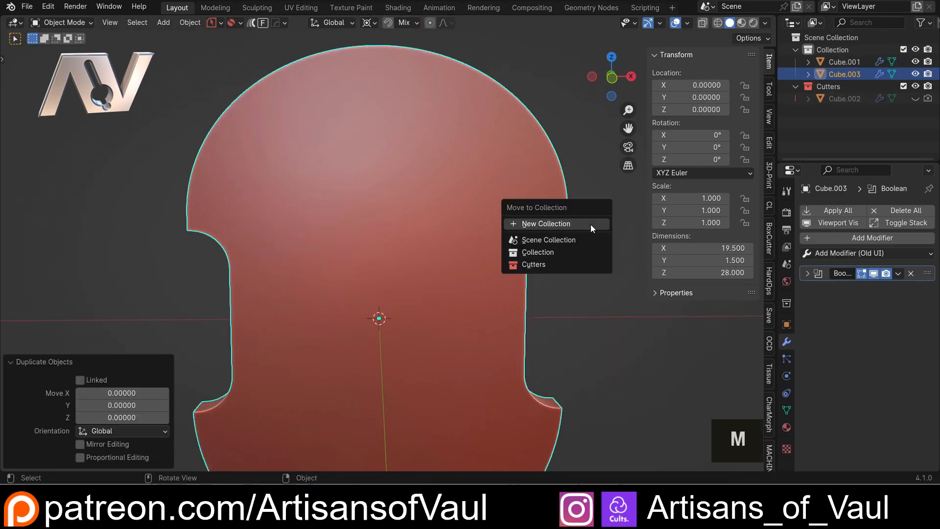
pyautogui.click(560, 224)
pyautogui.write('Inner')
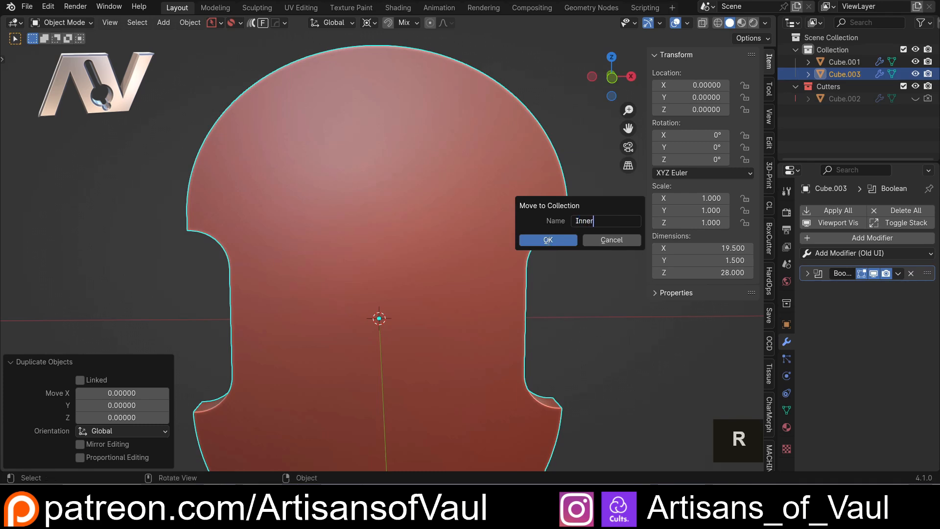
pyautogui.click(550, 241)
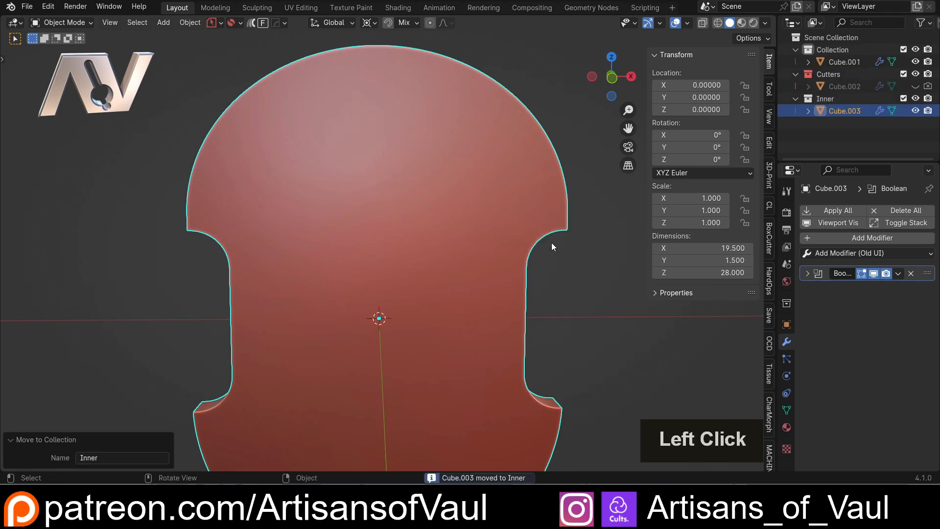
# Hide the Inner collection and apply the original slab's Boolean modifier with HardOps Smart Apply
pyautogui.click(916, 98)
pyautogui.scroll(-3, 503, 240)
pyautogui.click(459, 254)
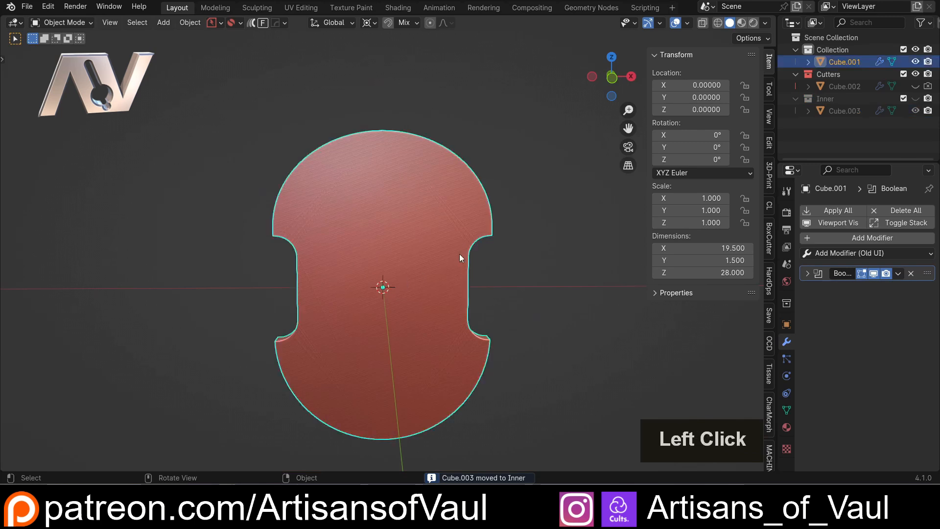
pyautogui.moveTo(460, 254); pyautogui.dragTo(433, 250, button='middle')
pyautogui.scroll(2, 432, 251)
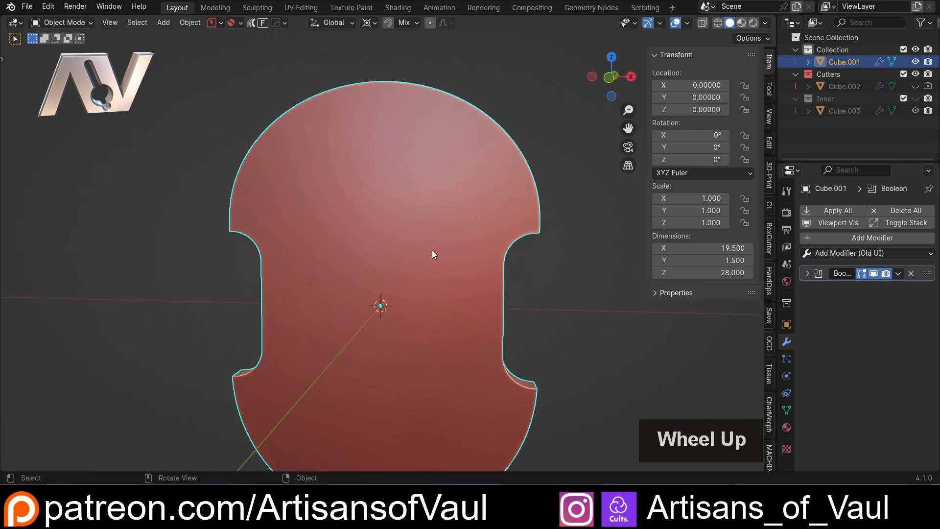
pyautogui.press('q')
pyautogui.press('q')
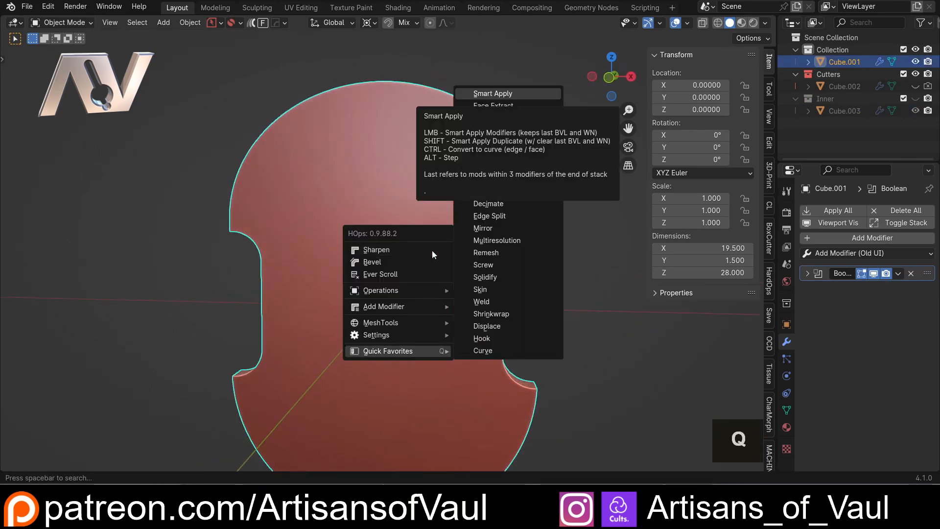
pyautogui.press('Return')
# Enter Edit Mode on the slab and run MESHmachine Clean Up on its mesh
pyautogui.scroll(-2, 433, 252)
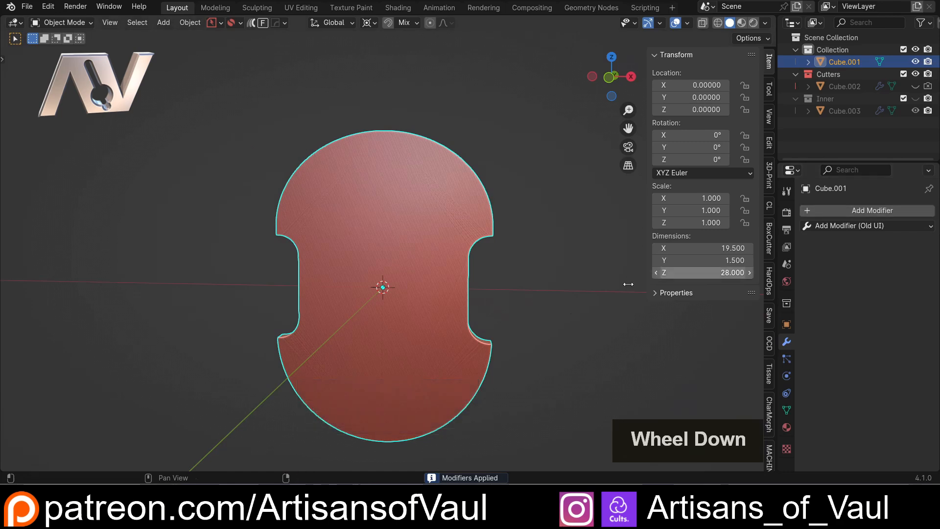
pyautogui.scroll(3, 434, 319)
pyautogui.click(608, 79)
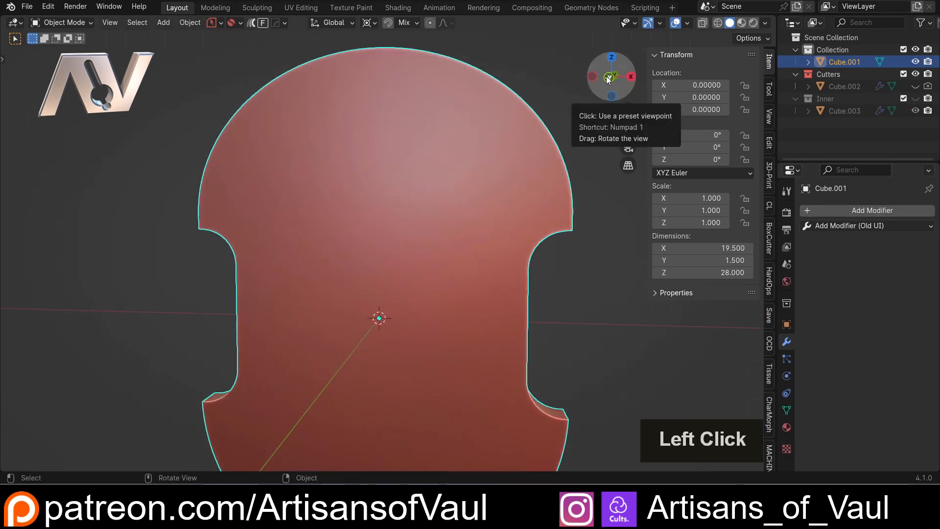
pyautogui.press('Tab')
pyautogui.click(619, 207)
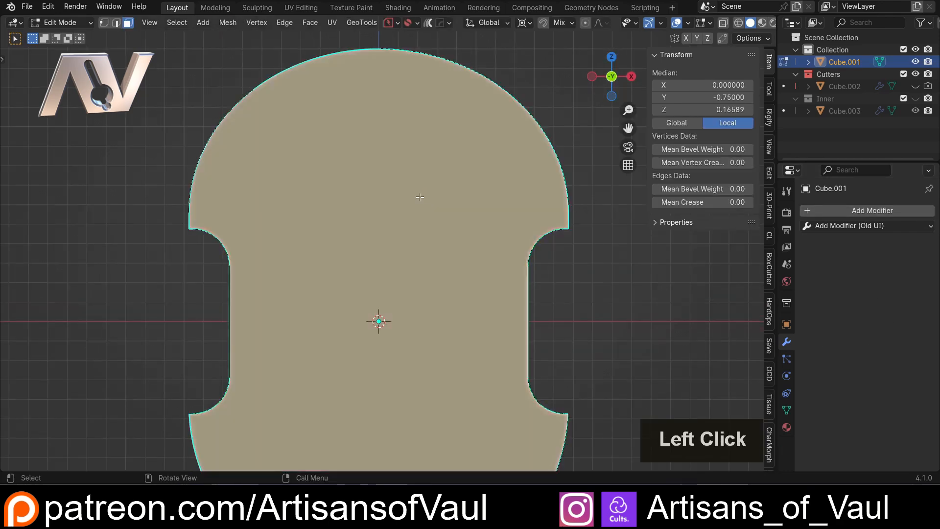
pyautogui.moveTo(372, 206); pyautogui.dragTo(288, 252, button='middle')
pyautogui.scroll(4, 323, 274)
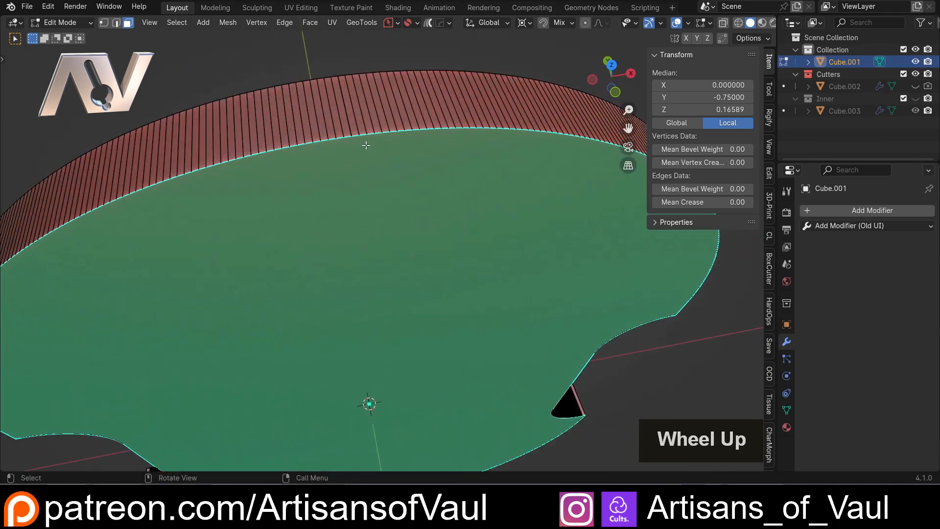
pyautogui.scroll(-5, 369, 201)
pyautogui.moveTo(374, 256); pyautogui.dragTo(377, 235, button='middle')
pyautogui.press('3')
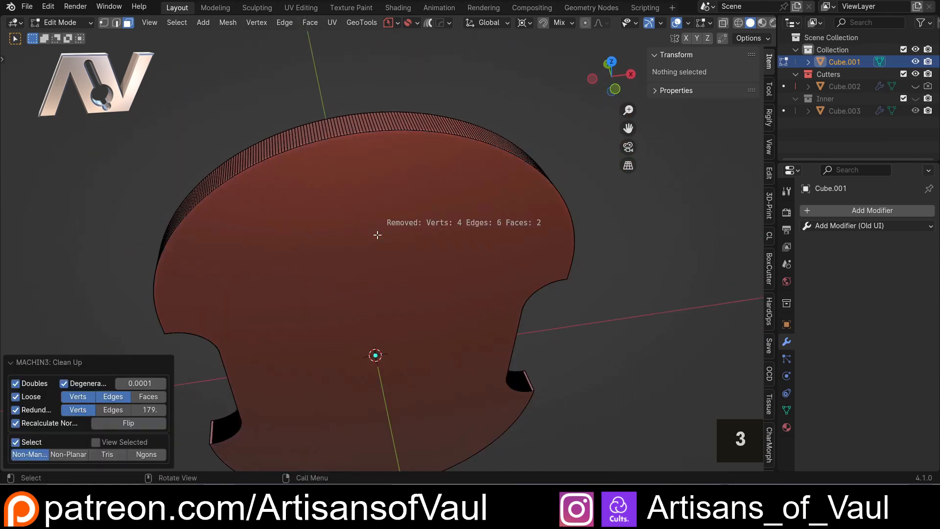
# Select the slab's large front and back faces and inset both by 1.5
pyautogui.moveTo(309, 202); pyautogui.dragTo(374, 165, button='middle')
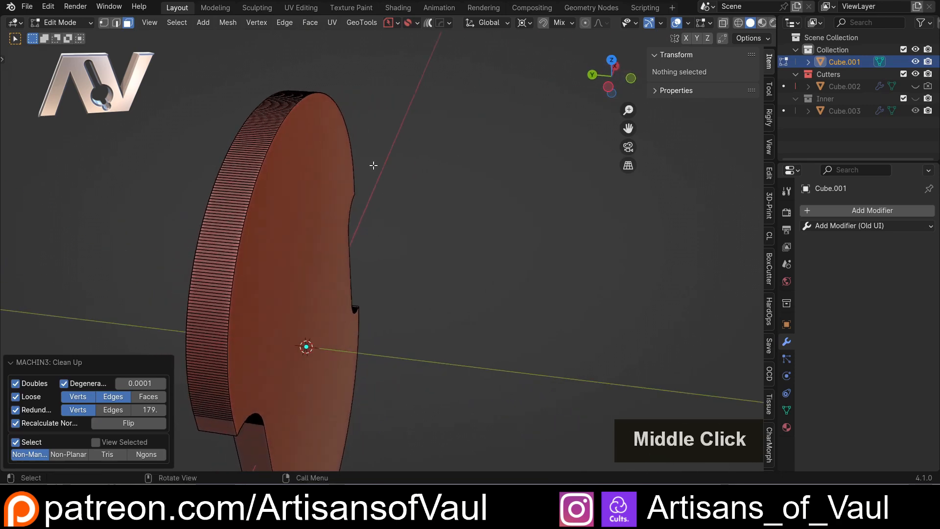
pyautogui.keyDown('shift'); pyautogui.moveTo(250, 126); pyautogui.dragTo(360, 188, button='middle'); pyautogui.keyUp('shift')
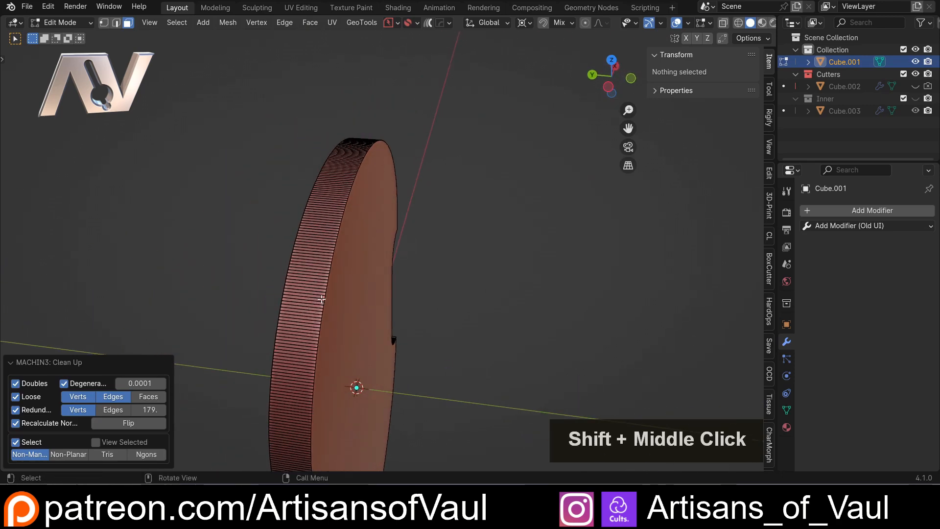
pyautogui.click(351, 299)
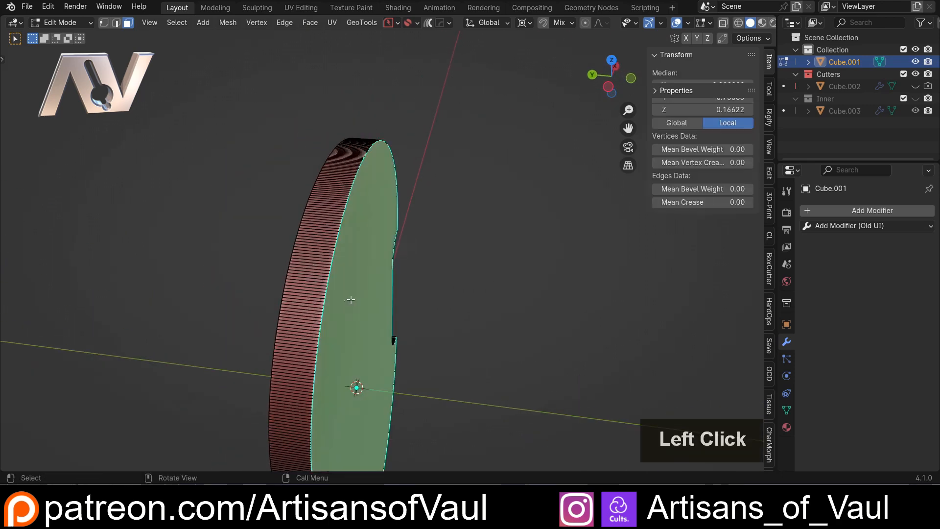
pyautogui.moveTo(351, 300); pyautogui.dragTo(409, 262, button='middle')
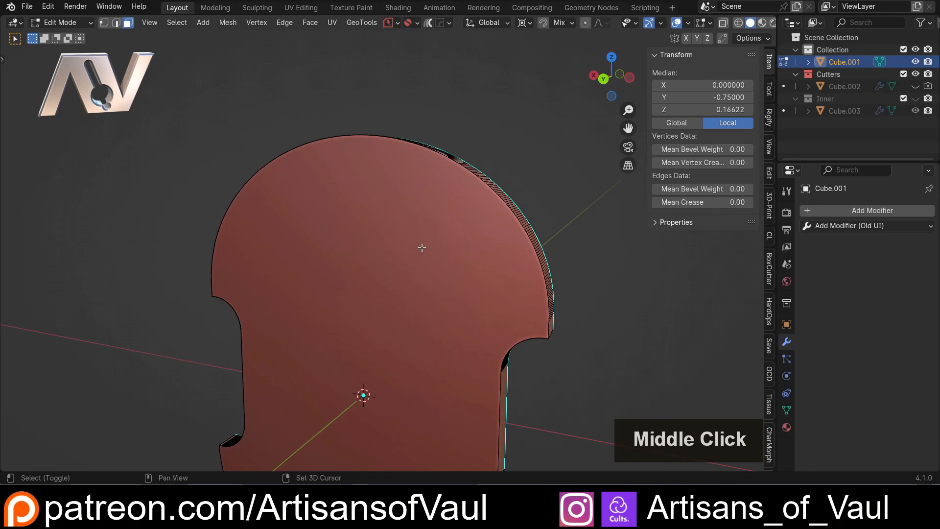
pyautogui.keyDown('shift'); pyautogui.click(422, 248); pyautogui.keyUp('shift')
pyautogui.doubleClick(630, 77)
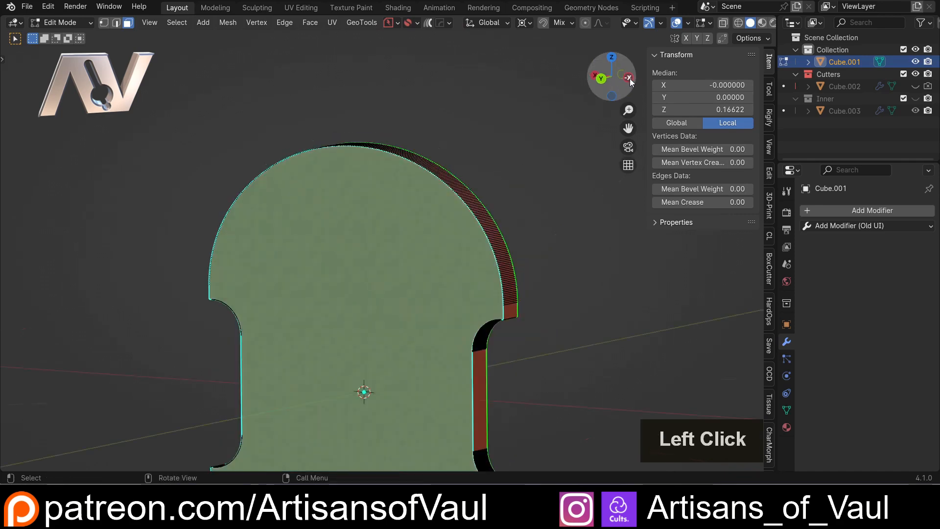
pyautogui.keyDown('shift'); pyautogui.moveTo(464, 225); pyautogui.dragTo(371, 188, button='middle'); pyautogui.keyUp('shift')
pyautogui.scroll(2, 426, 205)
pyautogui.keyDown('shift'); pyautogui.moveTo(426, 205); pyautogui.dragTo(449, 212, button='middle'); pyautogui.keyUp('shift')
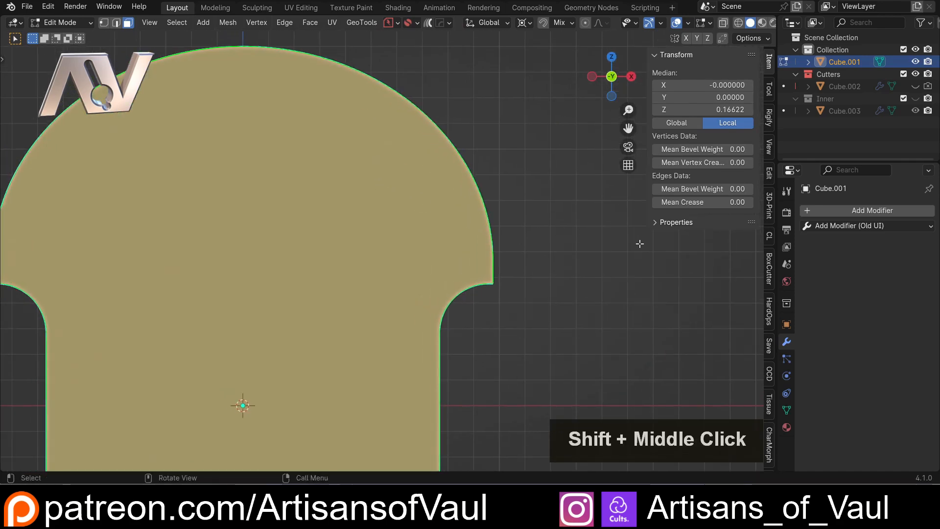
pyautogui.press('i')
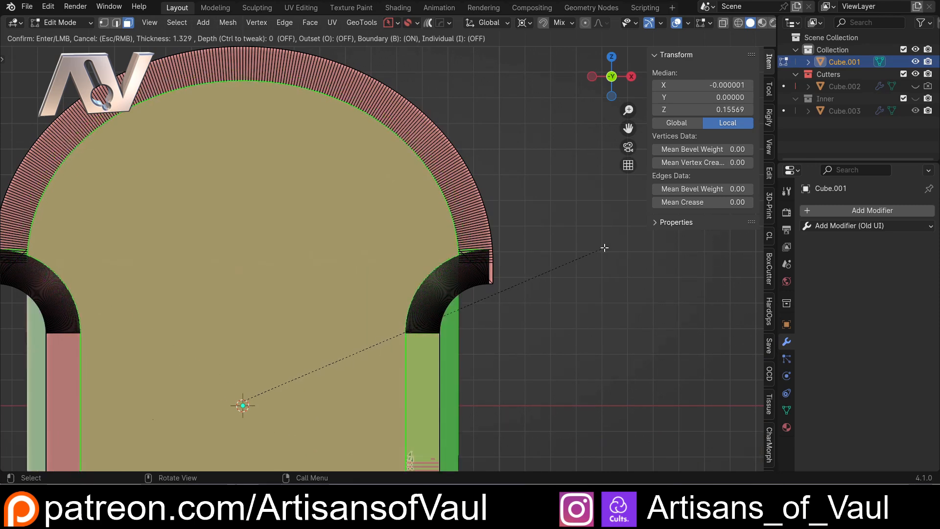
pyautogui.write('1.5')
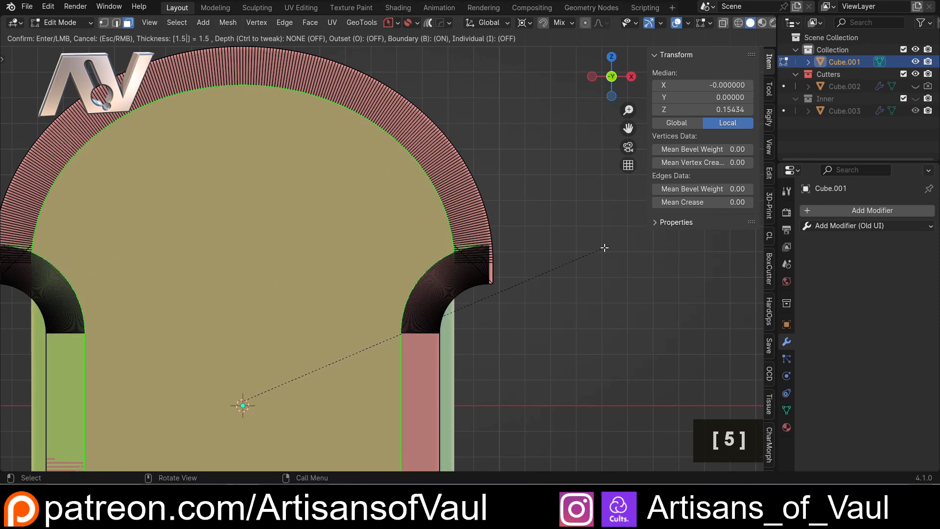
pyautogui.press('Return')
# Merge the overlapping inset edges at the front face's upper +X notch corner using MESHmachine Unf*ck with Merge enabled
pyautogui.keyDown('shift'); pyautogui.moveTo(470, 320); pyautogui.dragTo(514, 333, button='middle'); pyautogui.keyUp('shift')
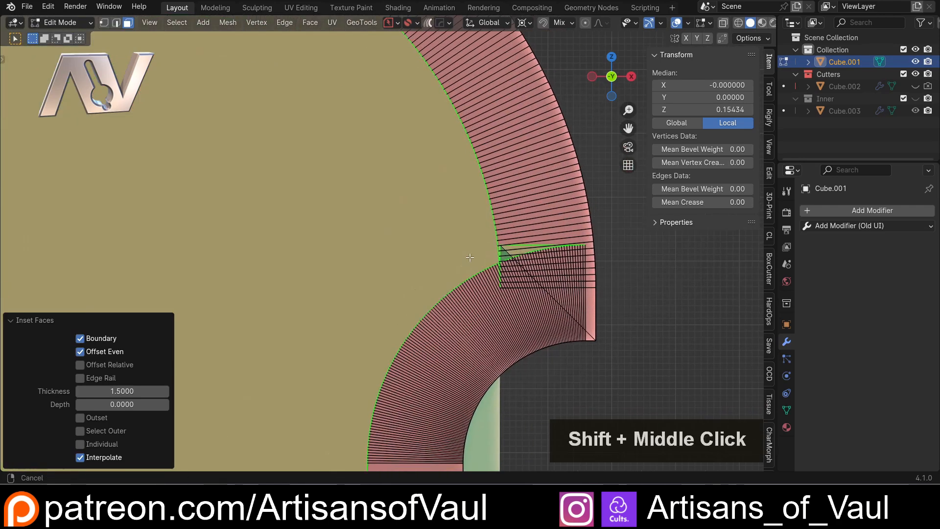
pyautogui.scroll(5, 489, 304)
pyautogui.keyDown('shift'); pyautogui.moveTo(473, 291); pyautogui.dragTo(410, 204, button='middle'); pyautogui.keyUp('shift')
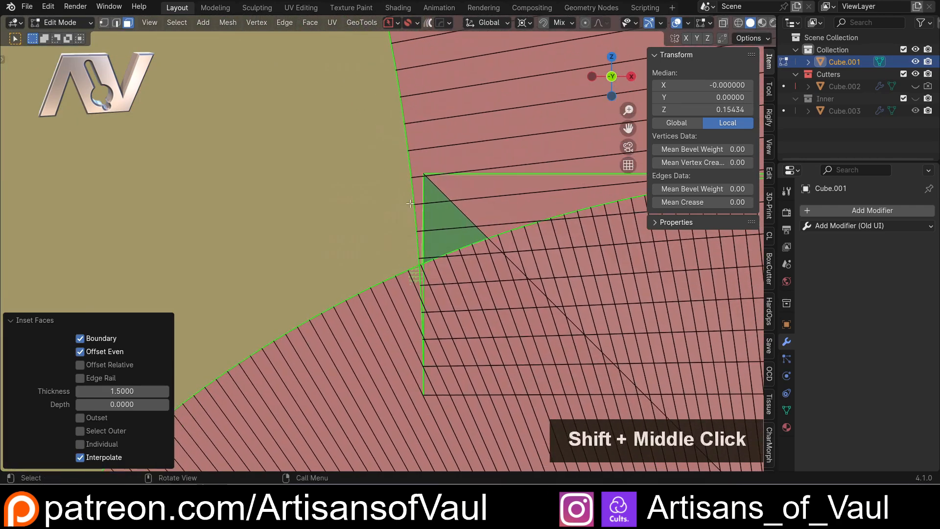
pyautogui.scroll(2, 452, 271)
pyautogui.hotkey('ctrl', 'Tab')
pyautogui.click(448, 286)
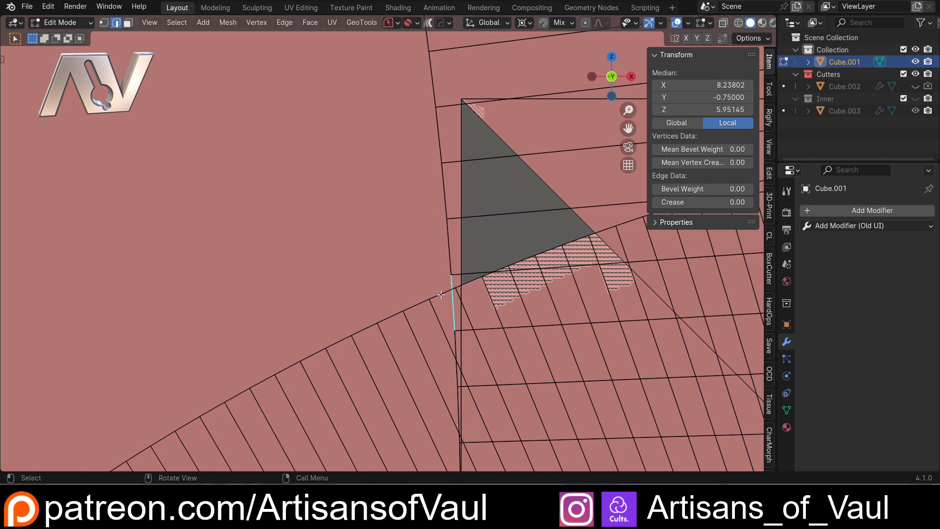
pyautogui.keyDown('ctrl'); pyautogui.click(441, 294); pyautogui.keyUp('ctrl')
pyautogui.scroll(-3, 450, 276)
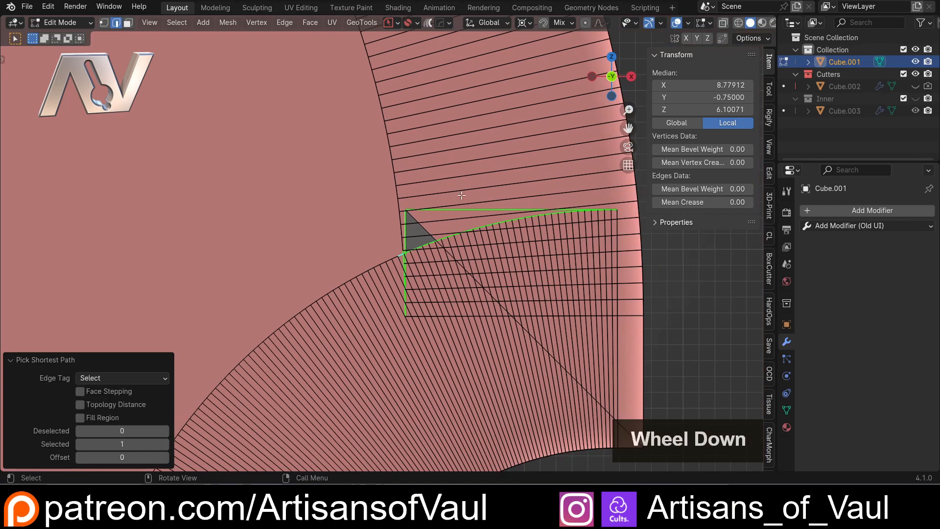
pyautogui.press('y')
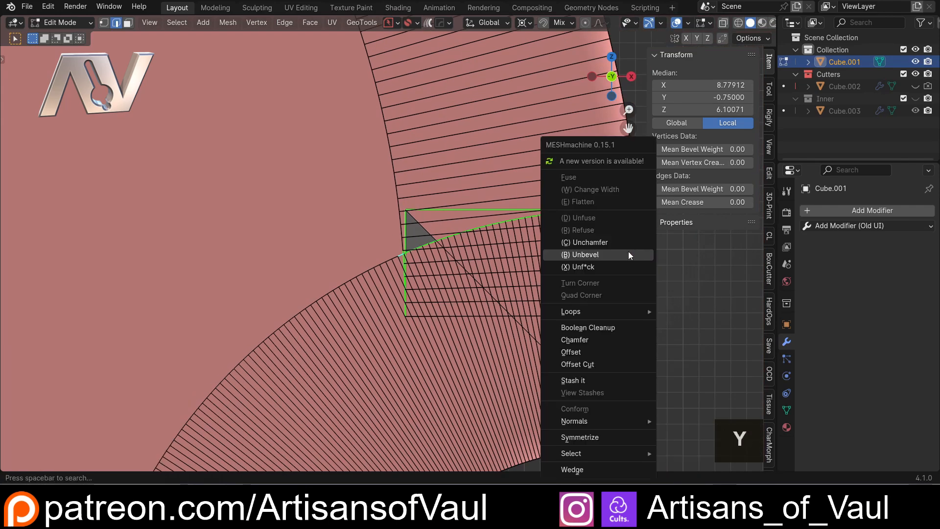
pyautogui.click(601, 264)
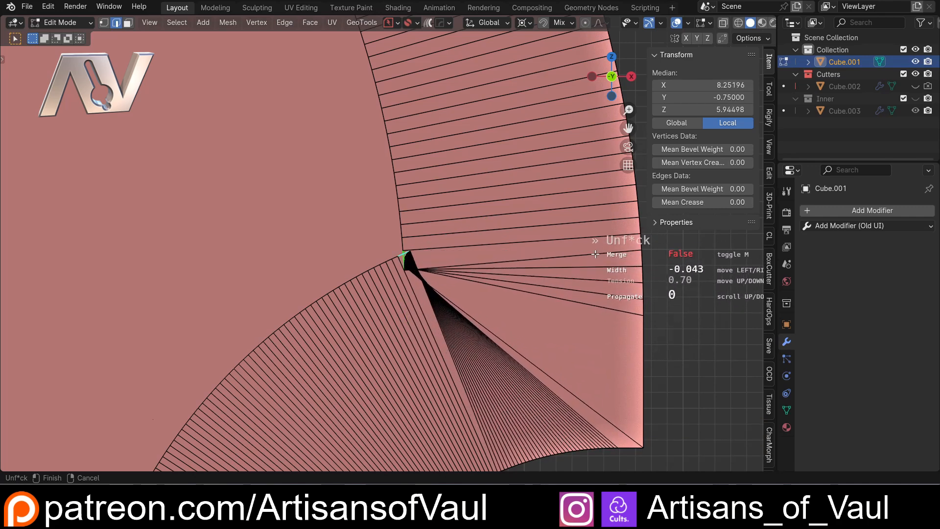
pyautogui.press('m')
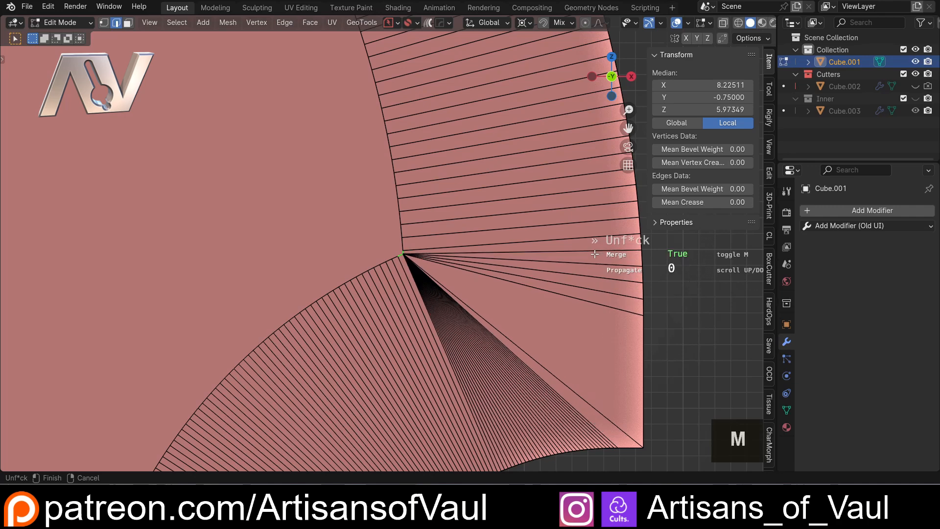
pyautogui.click(594, 253)
# Check the edge flow around the merged notch corner with a loop cut preview and by picking its diagonal edge
pyautogui.scroll(4, 488, 299)
pyautogui.scroll(-6, 488, 299)
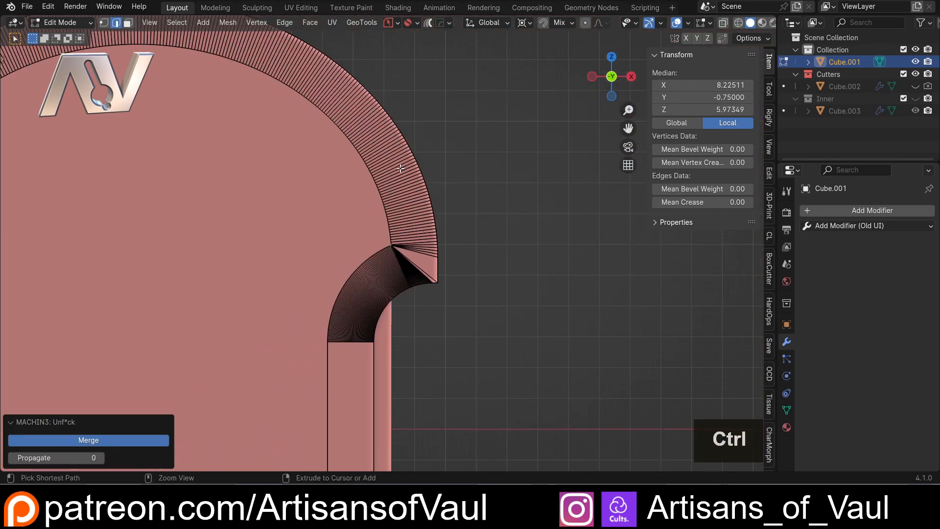
pyautogui.hotkey('ctrl', 'r')
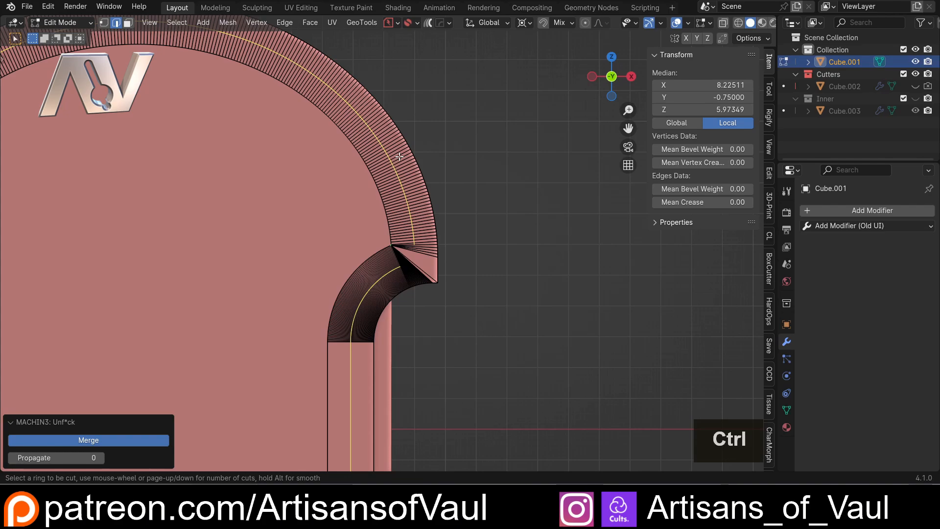
pyautogui.press('Escape')
pyautogui.scroll(4, 471, 268)
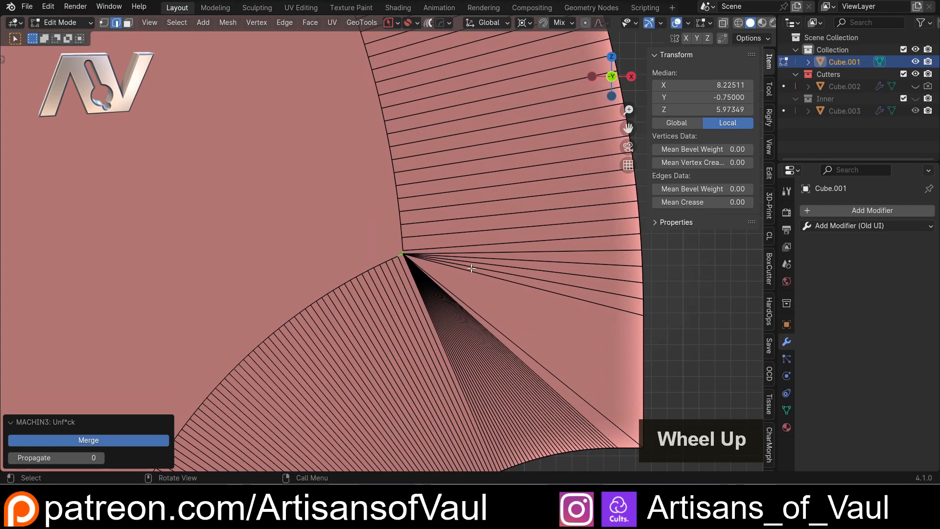
pyautogui.moveTo(548, 349); pyautogui.dragTo(497, 260, button='middle')
pyautogui.click(647, 304)
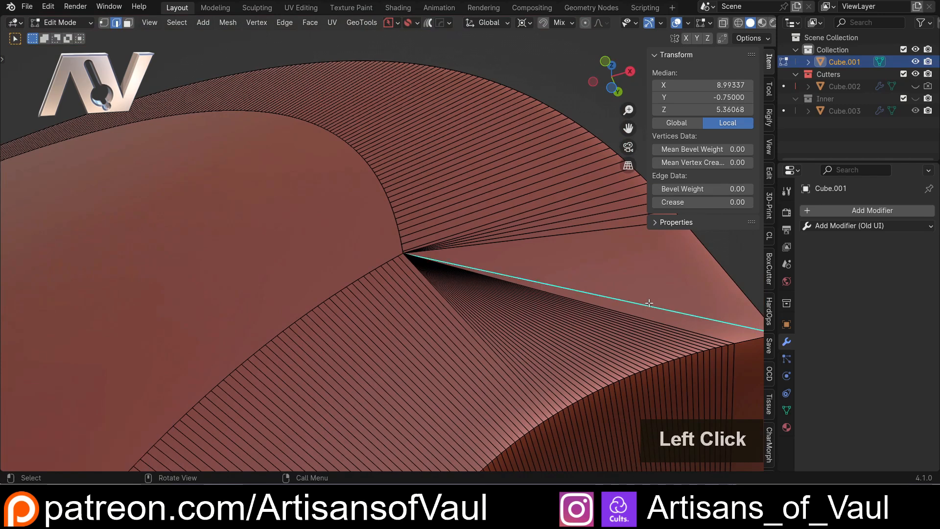
# Symmetrize the mesh with MESHmachine from positive to negative along X and along Z
pyautogui.scroll(-6, 458, 254)
pyautogui.moveTo(304, 211); pyautogui.dragTo(460, 265, button='middle')
pyautogui.scroll(-2, 280, 255)
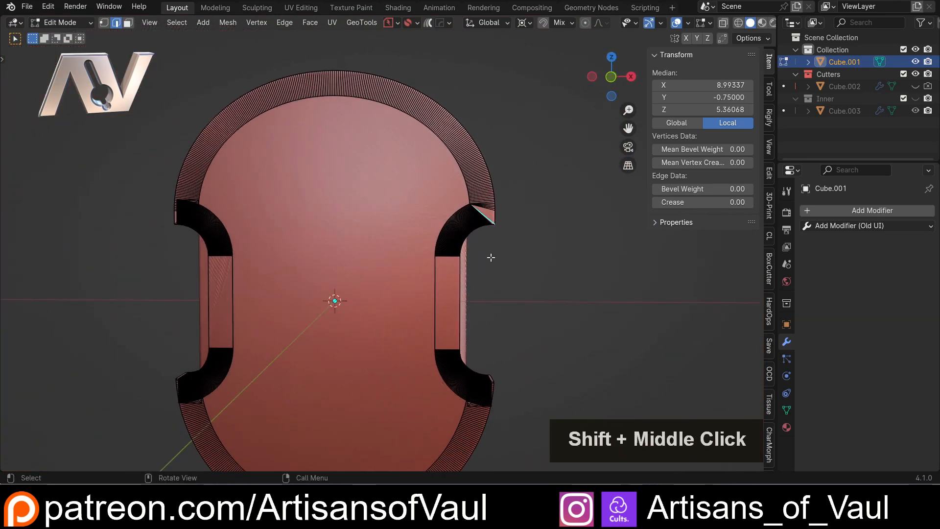
pyautogui.hotkey('alt', 'x')
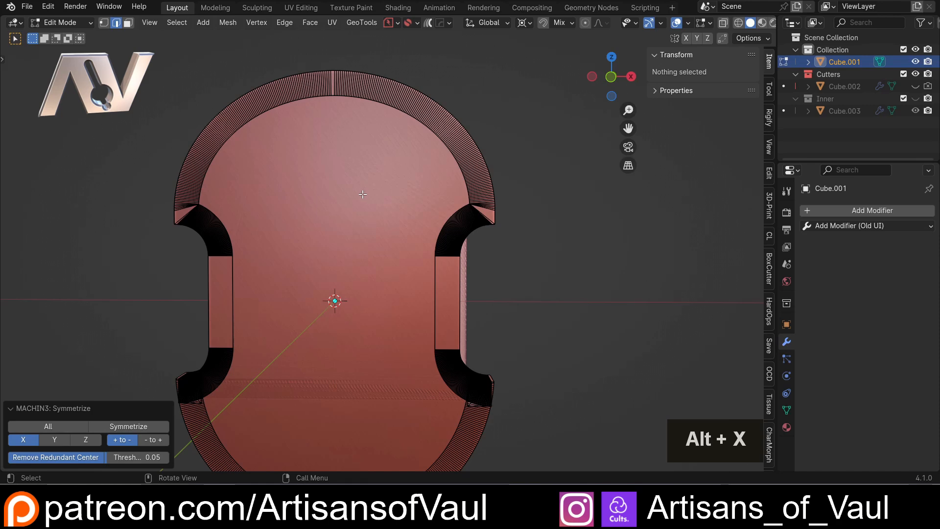
pyautogui.hotkey('alt', 'x')
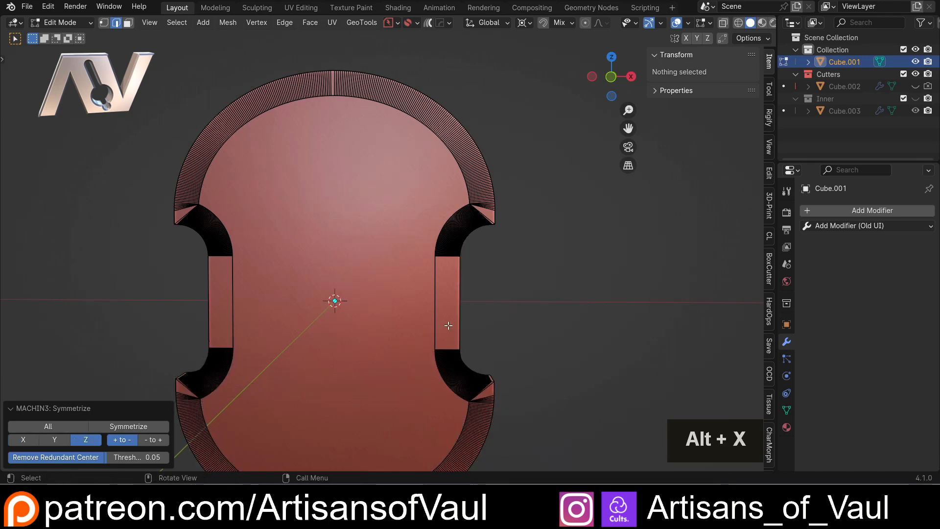
pyautogui.moveTo(510, 244); pyautogui.dragTo(446, 187, button='middle')
pyautogui.scroll(3, 327, 204)
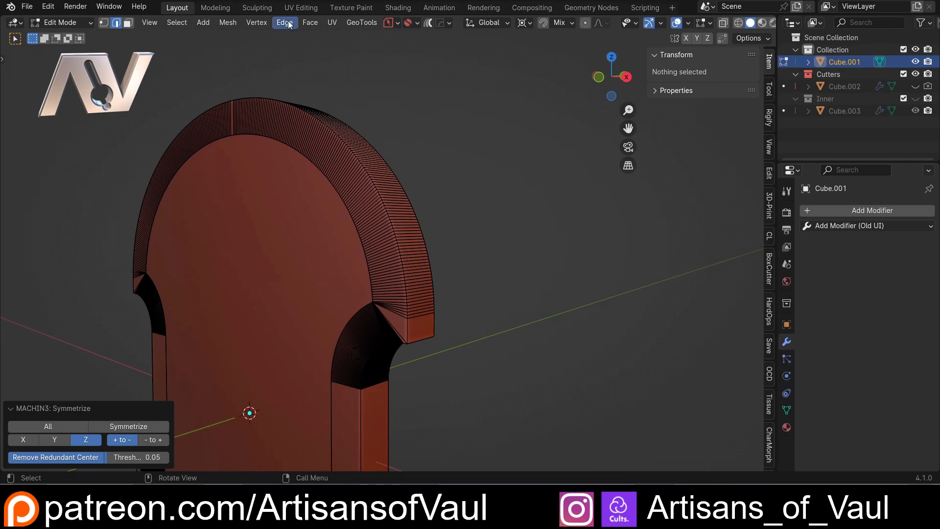
pyautogui.click(228, 22)
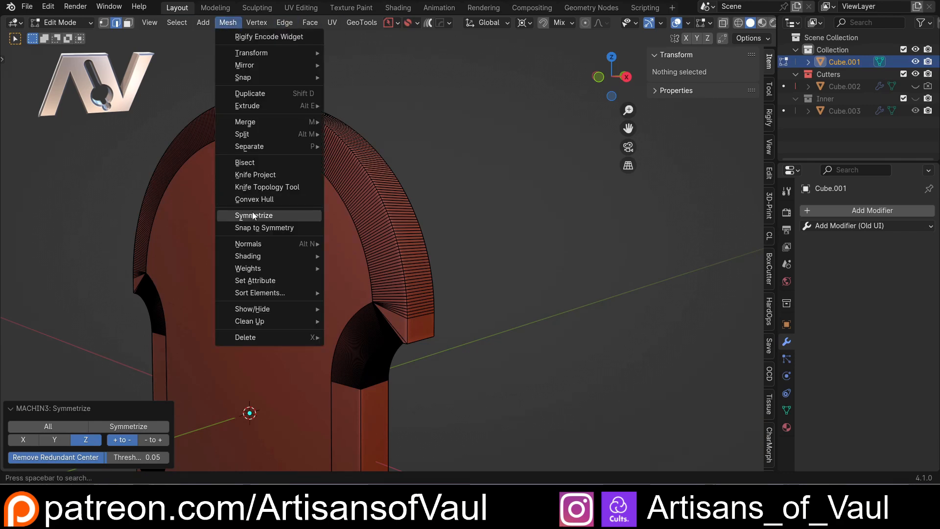
pyautogui.press('Escape')
# Select the front face's outer edge loop and move it 1 unit along Y to form a sloped rim
pyautogui.keyDown('shift'); pyautogui.moveTo(489, 359); pyautogui.dragTo(299, 245, button='middle'); pyautogui.keyUp('shift')
pyautogui.keyDown('alt'); pyautogui.click(375, 300); pyautogui.keyUp('alt')
pyautogui.press('Escape')
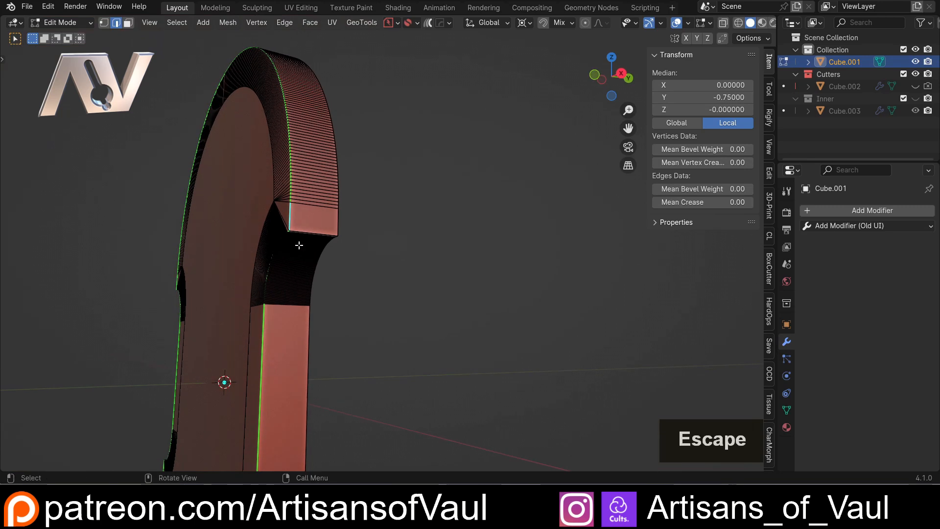
pyautogui.press('g')
pyautogui.press('y')
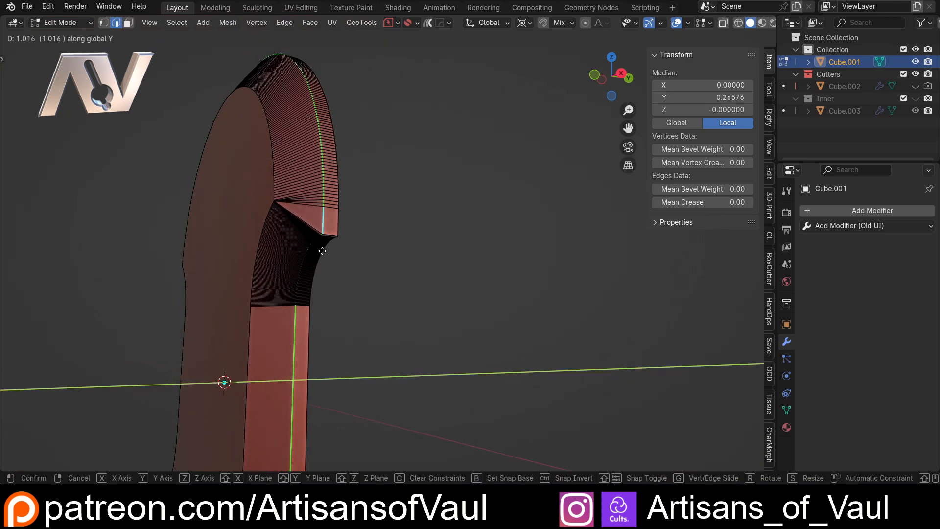
pyautogui.press('Return')
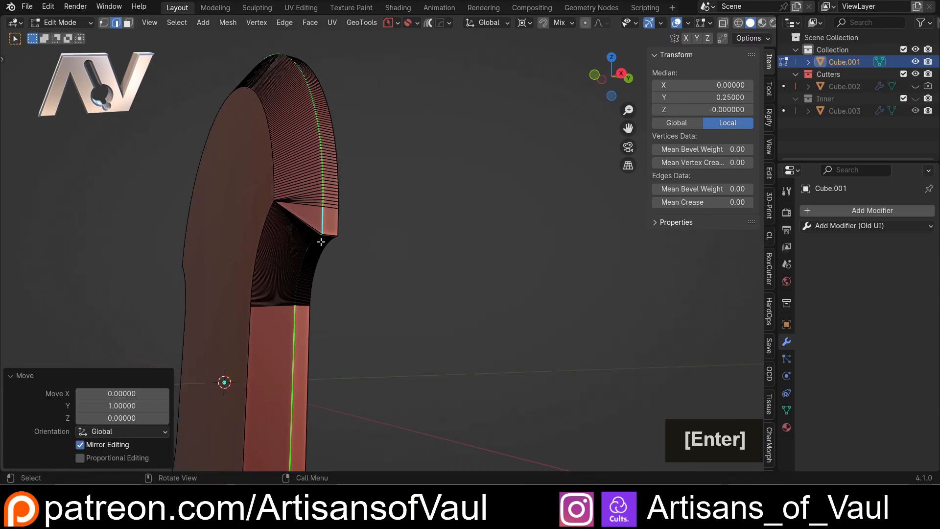
# Inspect the slab's back in Object Mode and examine the overlapping inset edges at its notch corner in Edit Mode
pyautogui.press('Tab')
pyautogui.moveTo(364, 119); pyautogui.dragTo(210, 226, button='middle')
pyautogui.scroll(6, 163, 248)
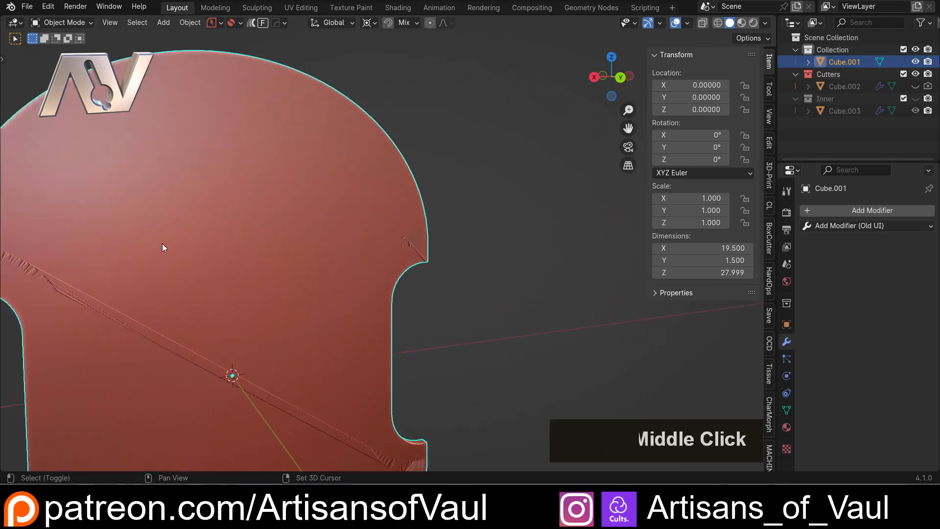
pyautogui.click(316, 216)
pyautogui.press('Tab')
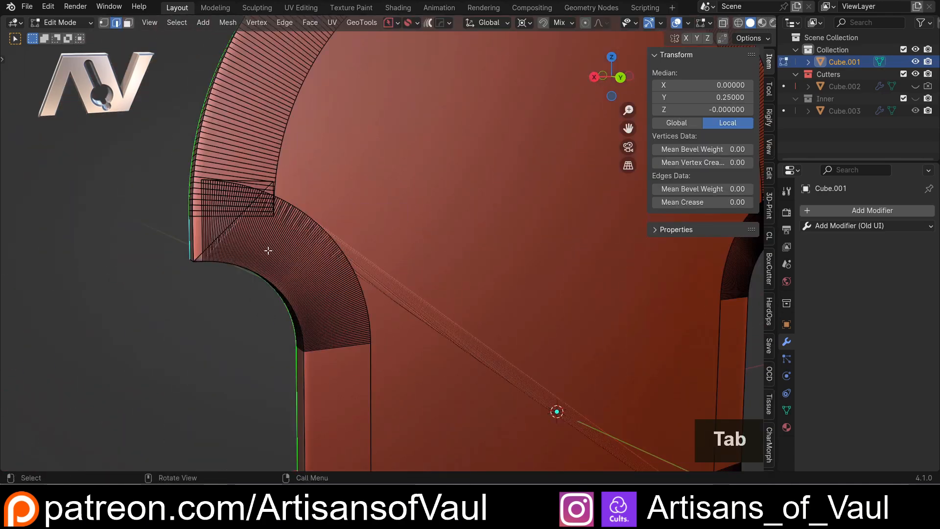
pyautogui.scroll(3, 294, 234)
pyautogui.scroll(2, 295, 234)
pyautogui.keyDown('shift'); pyautogui.moveTo(294, 234); pyautogui.dragTo(284, 271, button='middle'); pyautogui.keyUp('shift')
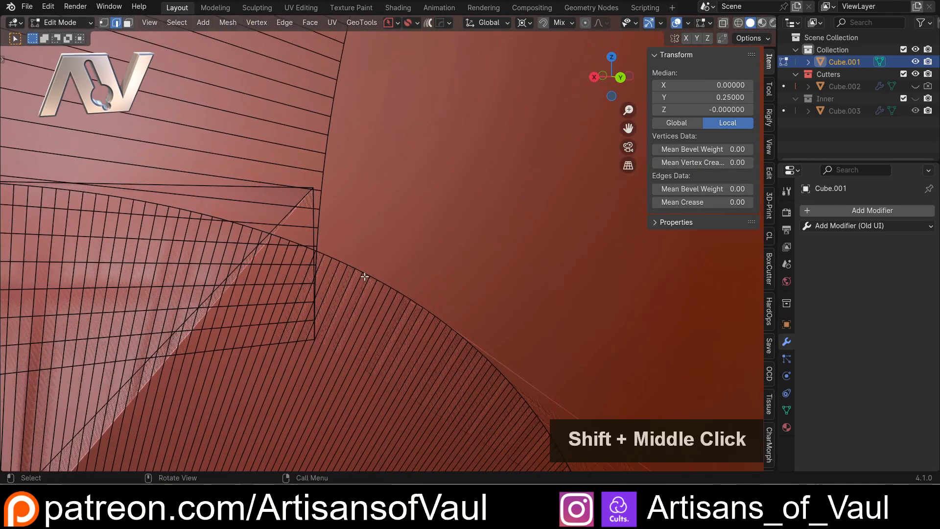
# Extend the edge selection at the back's overlapping notch corner and clean it with MESHmachine Unf*ck, Merge enabled
pyautogui.scroll(2, 285, 271)
pyautogui.keyDown('ctrl'); pyautogui.click(264, 232); pyautogui.keyUp('ctrl')
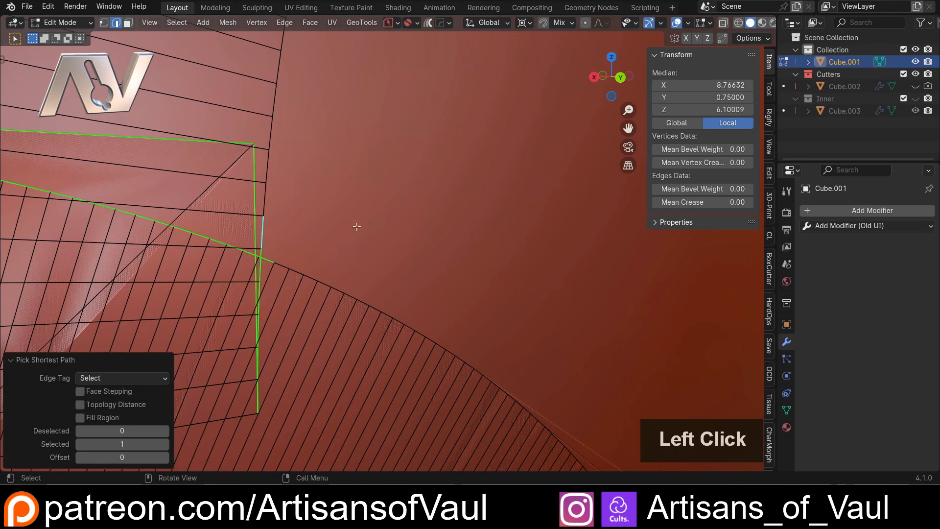
pyautogui.press('y')
pyautogui.click(521, 221)
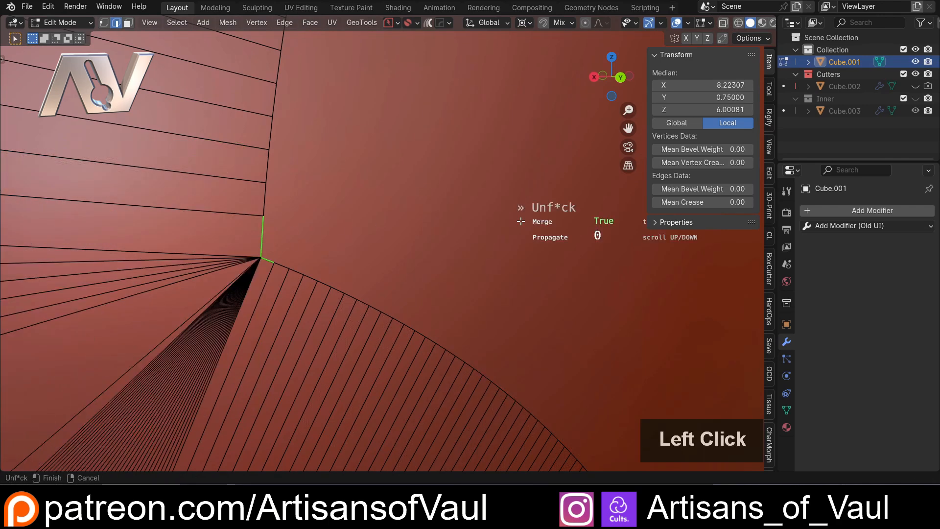
# Symmetrize the cleaned mesh with MESHmachine from positive to negative along X and along Z
pyautogui.scroll(-10, 520, 222)
pyautogui.keyDown('shift'); pyautogui.moveTo(516, 273); pyautogui.dragTo(329, 245, button='middle'); pyautogui.keyUp('shift')
pyautogui.moveTo(329, 245); pyautogui.dragTo(304, 237, button='middle')
pyautogui.hotkey('alt', 'x')
pyautogui.scroll(-4, 456, 210)
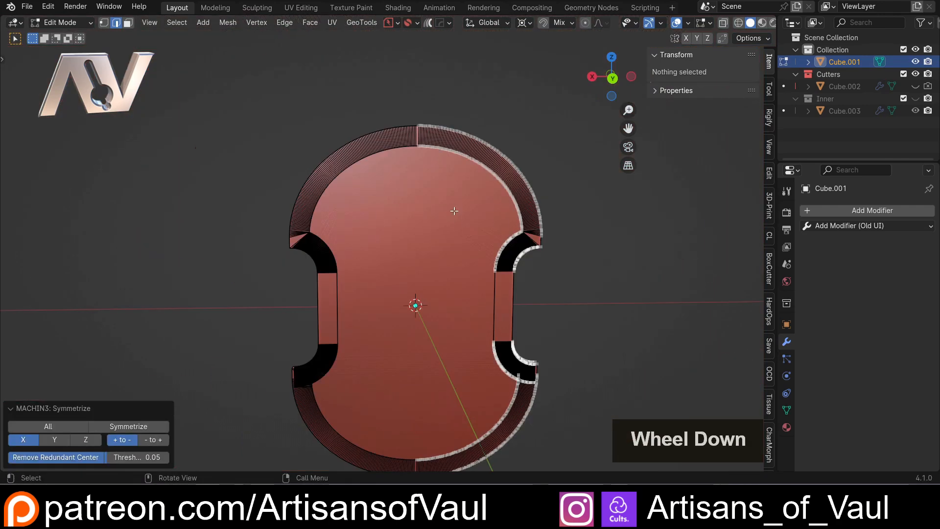
pyautogui.hotkey('alt', 'x')
pyautogui.moveTo(254, 299); pyautogui.dragTo(390, 249, button='middle')
# Select the slab's inner front and back faces and bridge their edge loops to open the slab into a frame
pyautogui.press('Tab')
pyautogui.click(388, 186)
pyautogui.moveTo(230, 208); pyautogui.dragTo(500, 216, button='middle')
pyautogui.press('Tab')
pyautogui.click(560, 217)
pyautogui.click(422, 227)
pyautogui.moveTo(324, 230); pyautogui.dragTo(532, 249, button='middle')
pyautogui.keyDown('shift'); pyautogui.click(421, 235); pyautogui.keyUp('shift')
pyautogui.hotkey('ctrl', 'e')
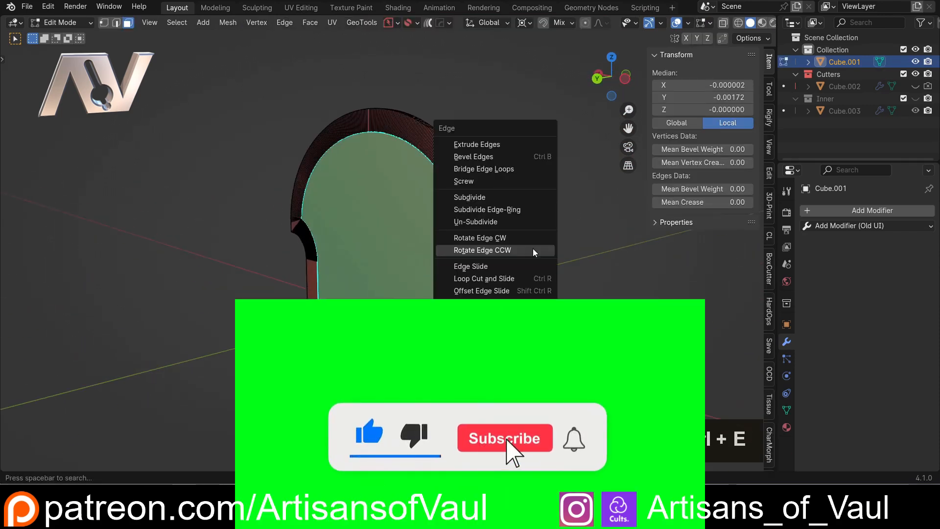
pyautogui.click(503, 169)
pyautogui.click(502, 168)
pyautogui.press('Tab')
pyautogui.click(522, 166)
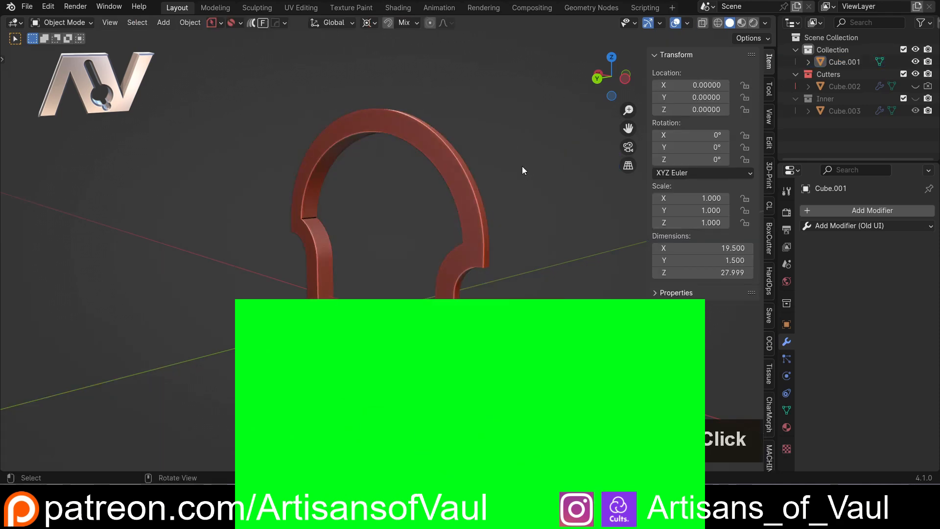
# Unhide the Inner collection and scale its slab uniformly by about 0.893 in the front view
pyautogui.moveTo(522, 166); pyautogui.dragTo(327, 208, button='middle')
pyautogui.click(612, 80)
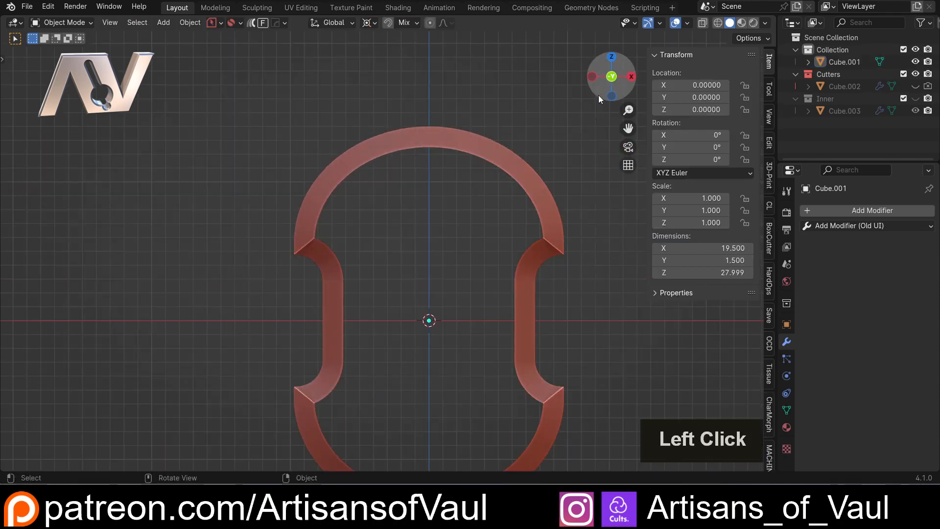
pyautogui.scroll(-3, 496, 290)
pyautogui.keyDown('shift'); pyautogui.moveTo(494, 289); pyautogui.dragTo(444, 267, button='middle'); pyautogui.keyUp('shift')
pyautogui.scroll(2, 392, 217)
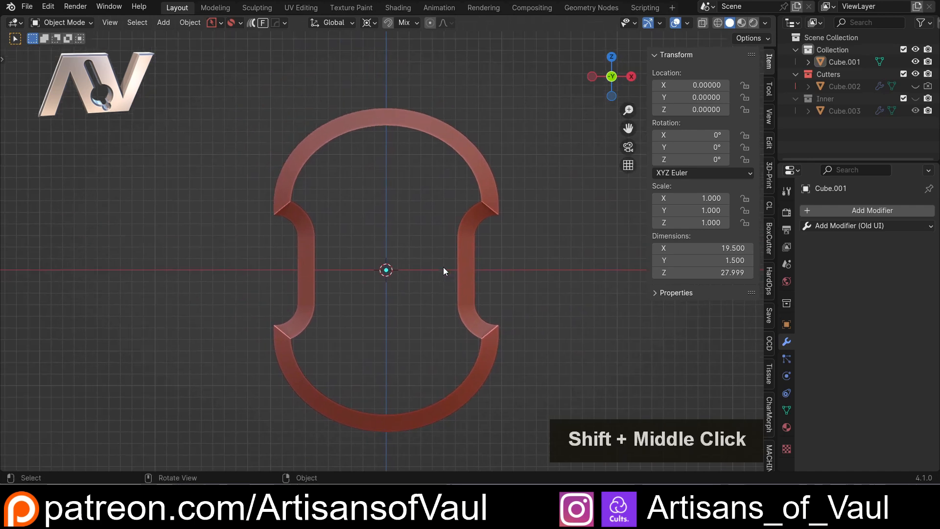
pyautogui.click(915, 100)
pyautogui.scroll(2, 412, 219)
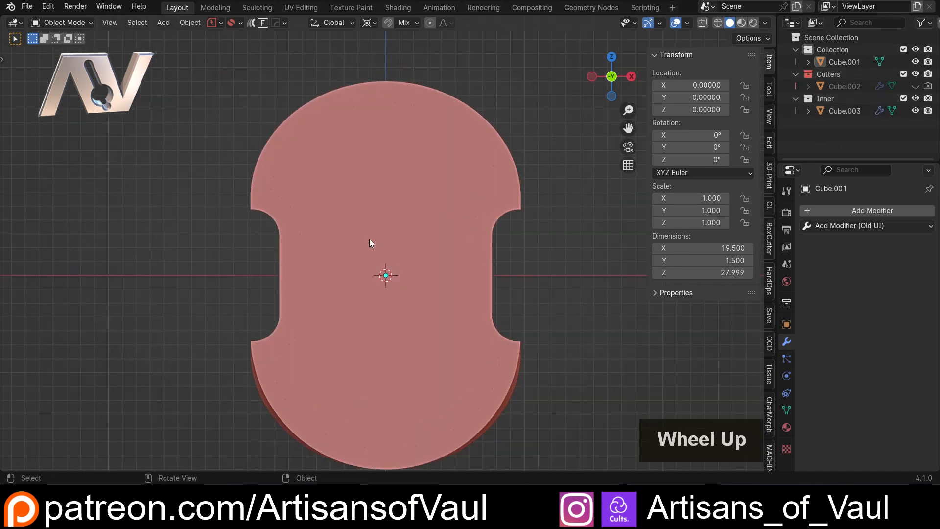
pyautogui.click(468, 225)
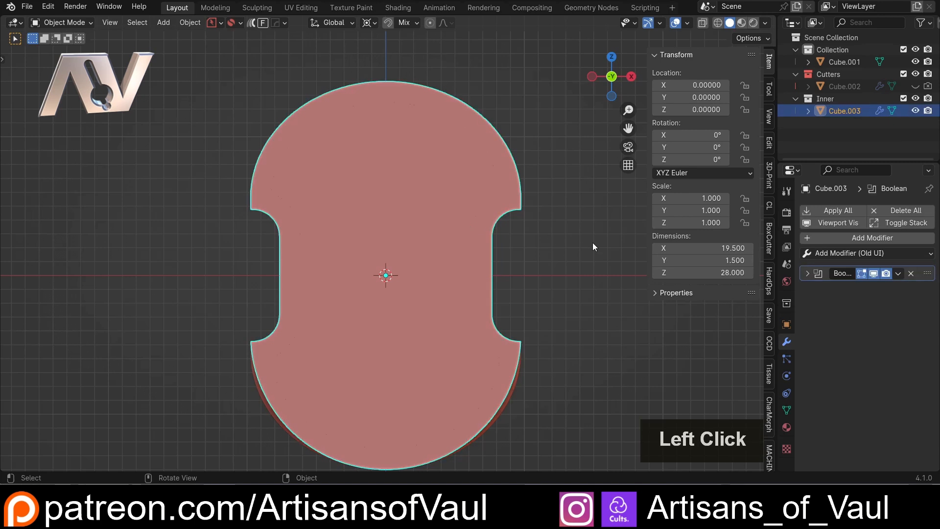
pyautogui.press('s')
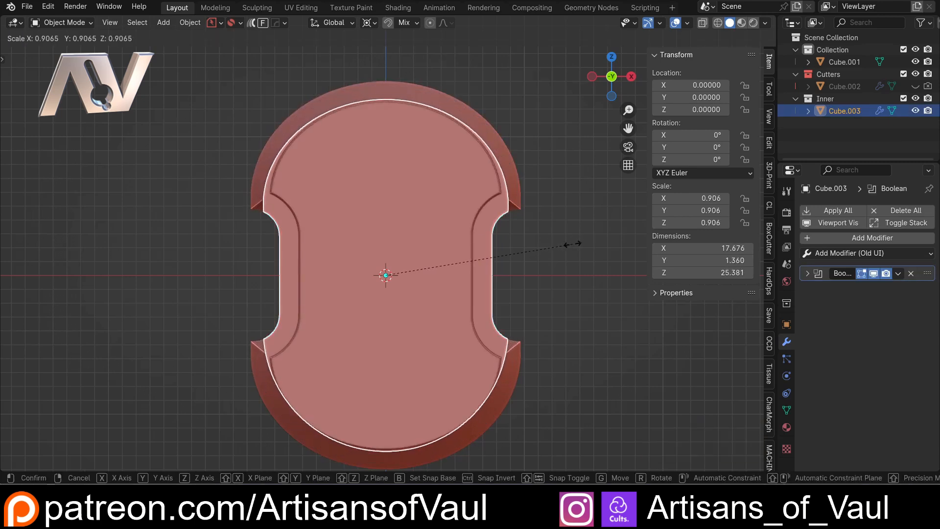
pyautogui.click(571, 246)
# Scale the inner slab by about 1.022 along Z and slightly widen it along X
pyautogui.press('s')
pyautogui.press('z')
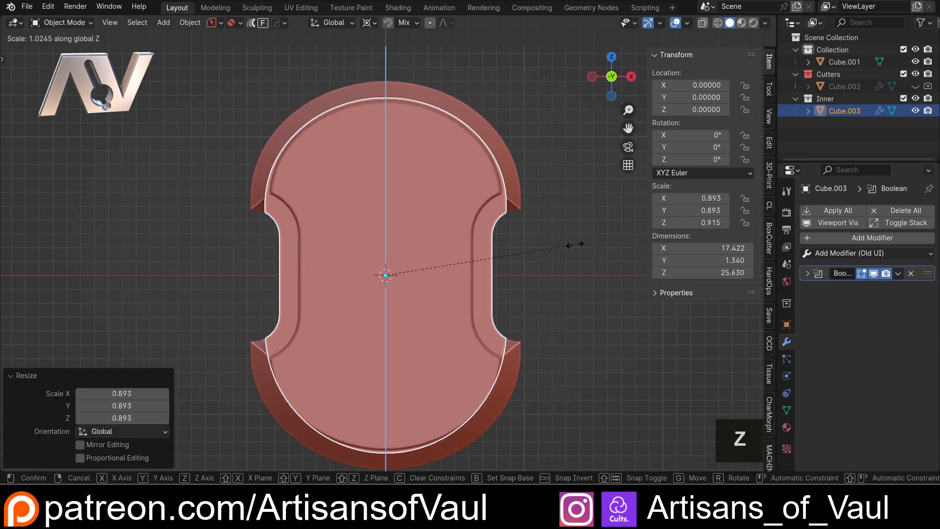
pyautogui.click(576, 243)
pyautogui.press('s')
pyautogui.press('y')
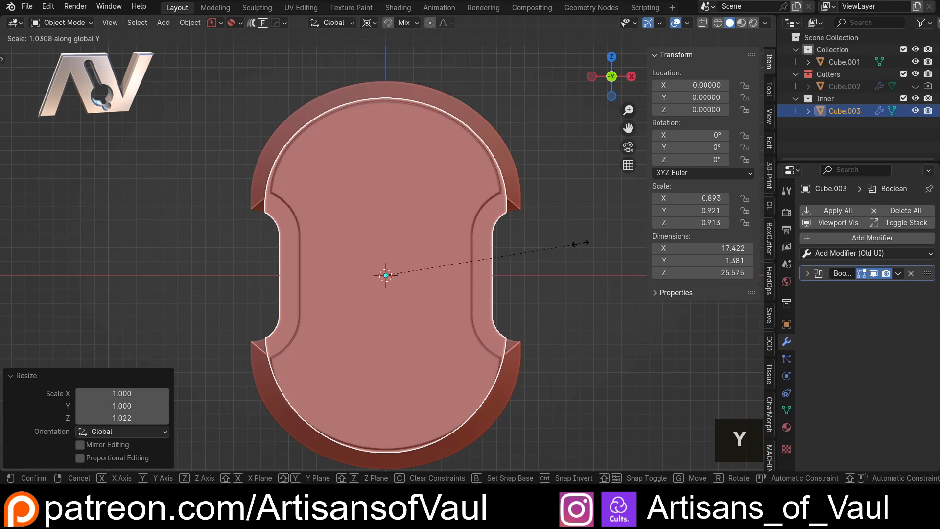
pyautogui.press('x')
pyautogui.click(579, 244)
# Thin the inner slab by scaling it about 0.753 along Y
pyautogui.moveTo(539, 254); pyautogui.dragTo(431, 231, button='middle')
pyautogui.click(415, 207)
pyautogui.press('s')
pyautogui.press('y')
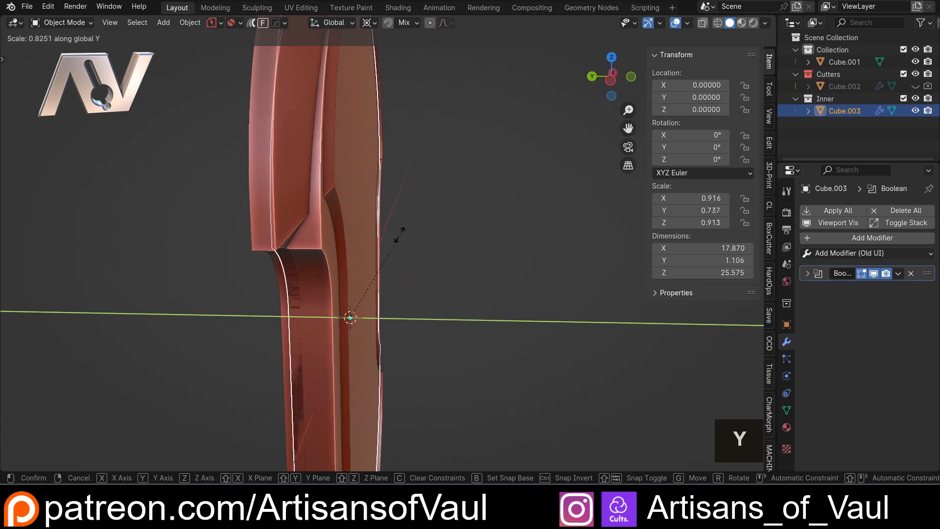
pyautogui.click(381, 230)
# Move the inner slab about 0.109 along Y to seat it in the frame's depth
pyautogui.scroll(2, 459, 220)
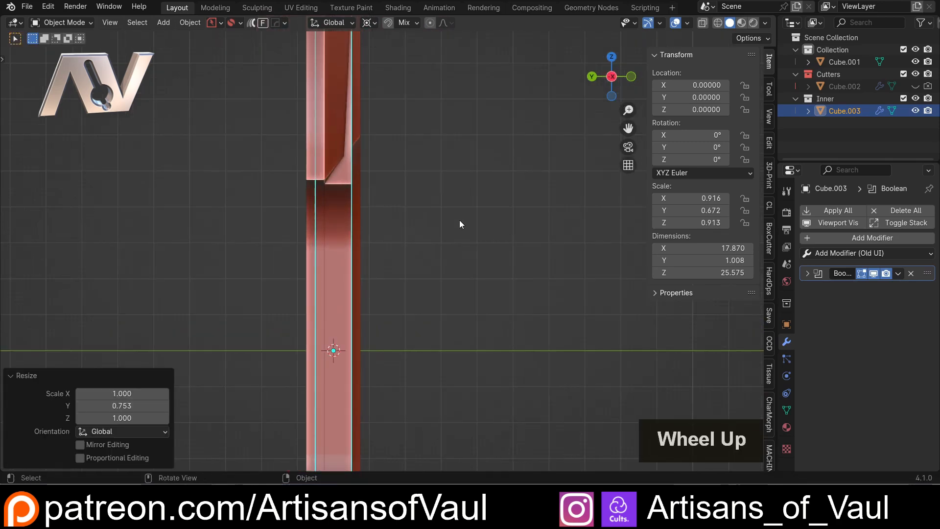
pyautogui.press('g')
pyautogui.press('y')
pyautogui.click(455, 221)
pyautogui.moveTo(456, 222); pyautogui.dragTo(362, 207, button='middle')
pyautogui.scroll(-2, 490, 151)
pyautogui.scroll(2, 377, 276)
pyautogui.moveTo(378, 276); pyautogui.dragTo(389, 231, button='middle')
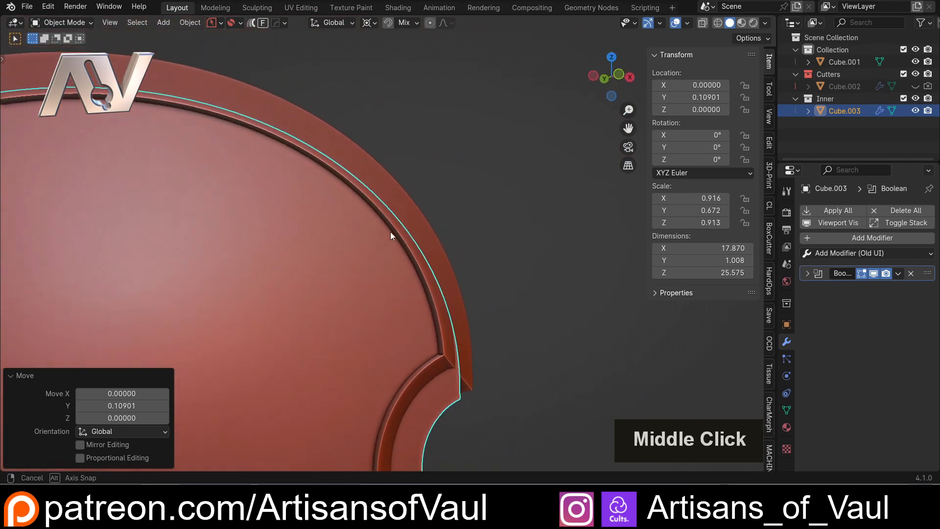
# Unhide the notch cutter in the Cutters collection and select it in the front view
pyautogui.click(618, 78)
pyautogui.keyDown('shift'); pyautogui.moveTo(556, 217); pyautogui.dragTo(516, 151, button='middle'); pyautogui.keyUp('shift')
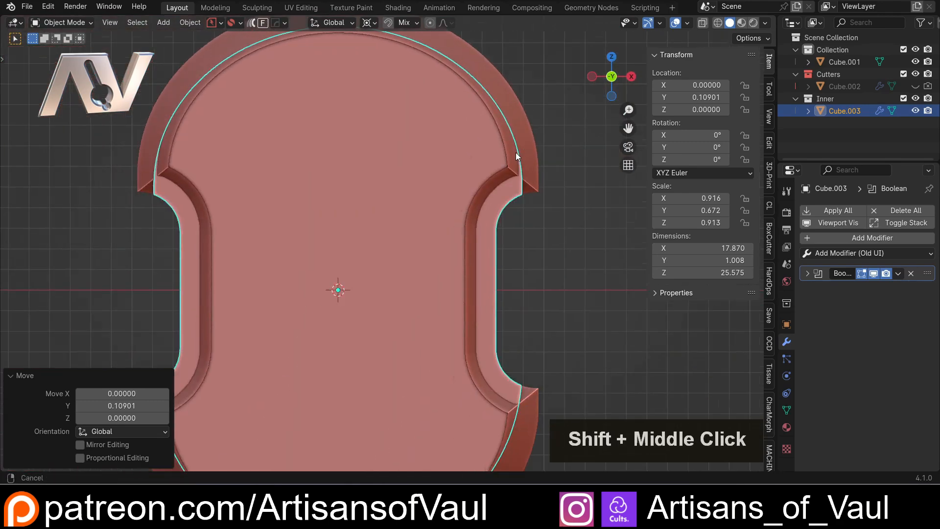
pyautogui.scroll(2, 509, 263)
pyautogui.keyDown('shift'); pyautogui.moveTo(480, 215); pyautogui.dragTo(477, 184, button='middle'); pyautogui.keyUp('shift')
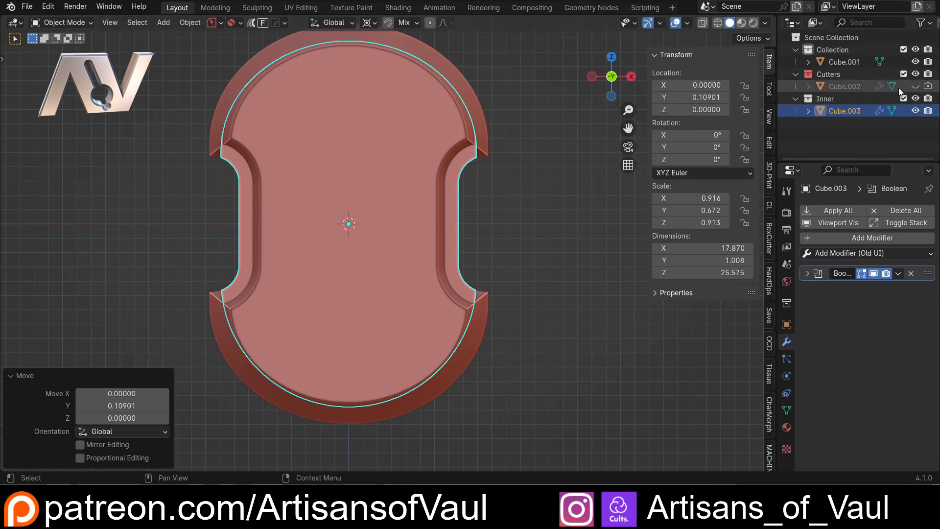
pyautogui.click(916, 87)
pyautogui.scroll(2, 534, 248)
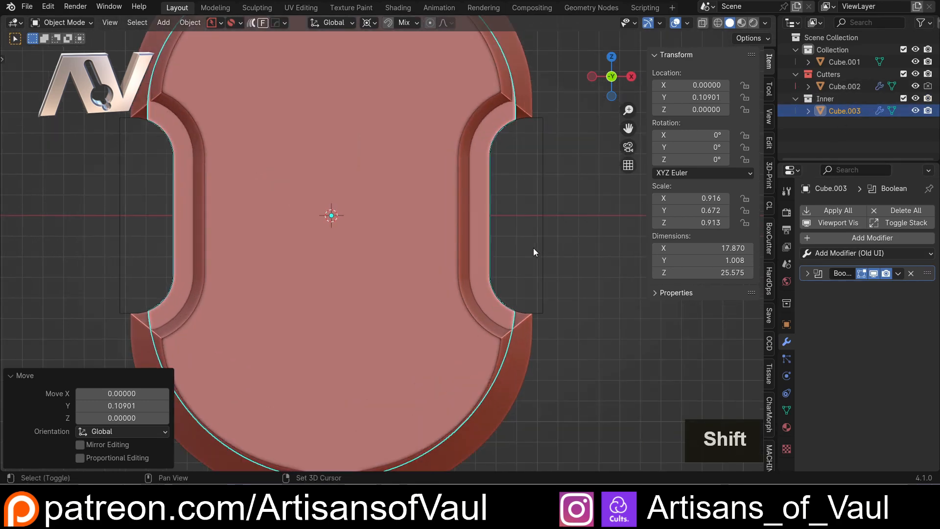
pyautogui.keyDown('shift'); pyautogui.moveTo(533, 248); pyautogui.dragTo(402, 260, button='middle'); pyautogui.keyUp('shift')
pyautogui.click(416, 208)
pyautogui.scroll(3, 437, 234)
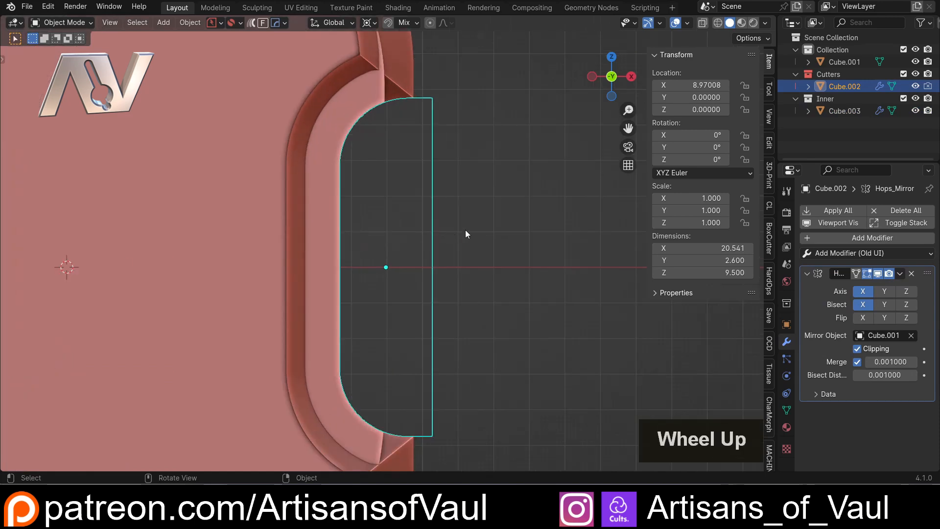
# Set the transform pivot to Active Element and scale the notch cutter uniformly by about 1.181
pyautogui.press('s')
pyautogui.press('Escape')
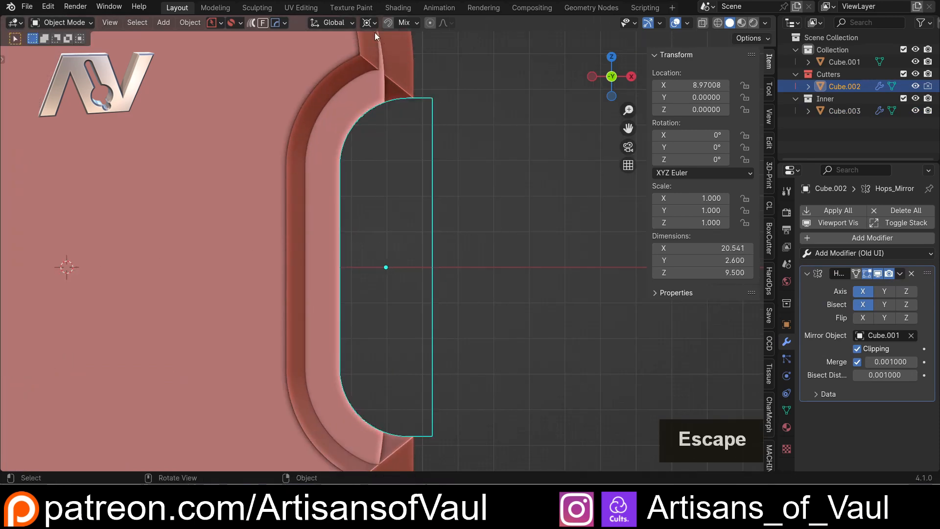
pyautogui.click(369, 24)
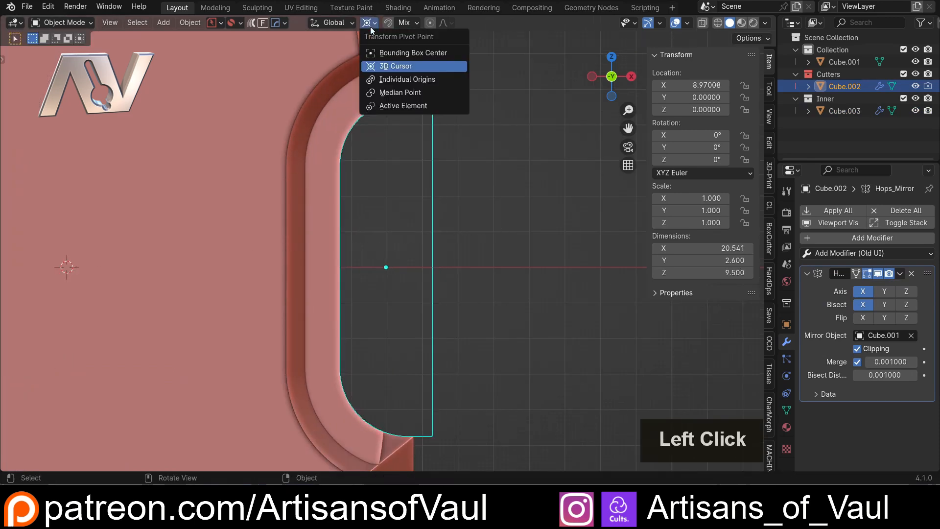
pyautogui.click(386, 106)
pyautogui.scroll(-2, 459, 245)
pyautogui.press('s')
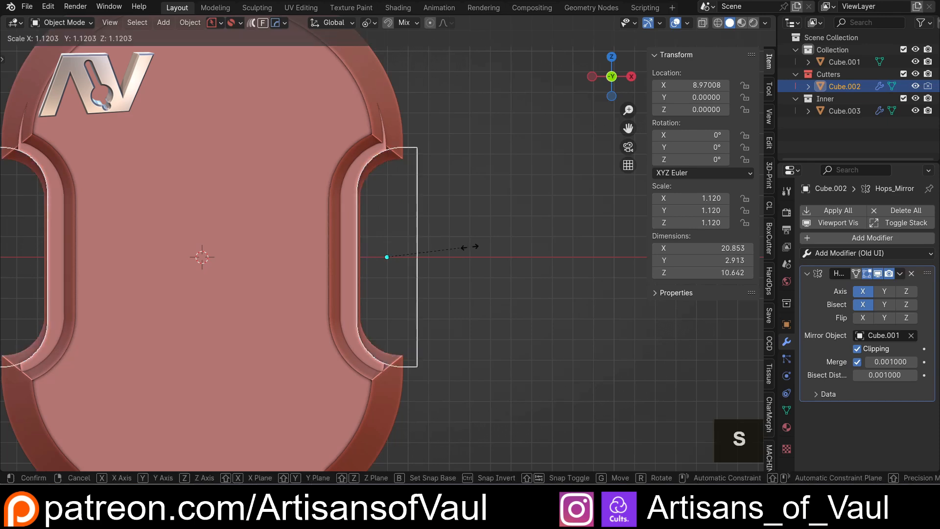
pyautogui.click(472, 248)
# Move the notch cutter about -0.83 along X so it cuts deeper into the inner slab
pyautogui.press('g')
pyautogui.press('y')
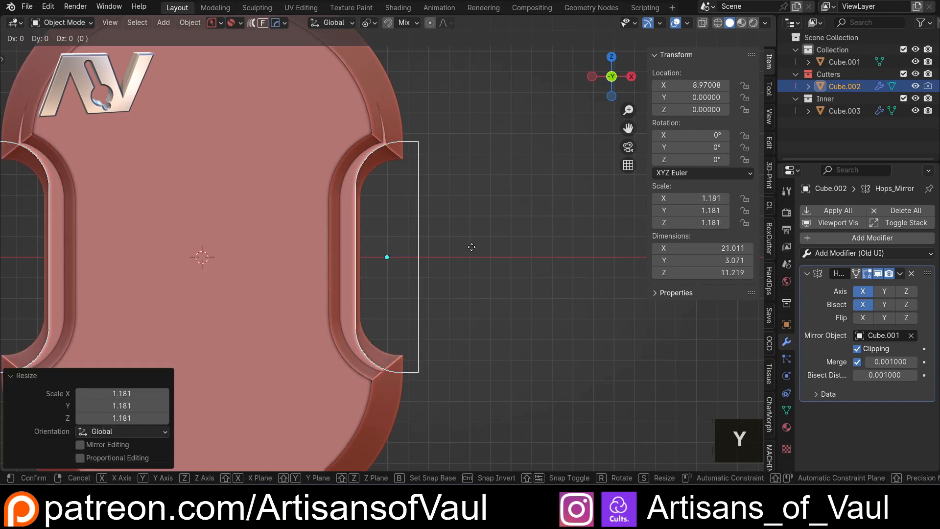
pyautogui.press('x')
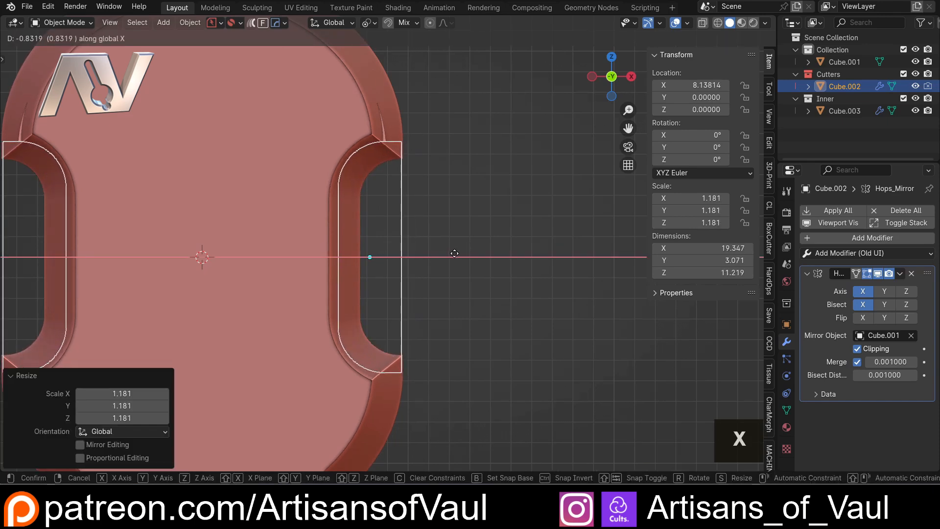
pyautogui.click(454, 253)
# Select the inner slab and scale it about 0.974 along X to fit the frame's notch corner
pyautogui.click(444, 176)
pyautogui.keyDown('shift'); pyautogui.moveTo(361, 194); pyautogui.dragTo(409, 258, button='middle'); pyautogui.keyUp('shift')
pyautogui.click(430, 202)
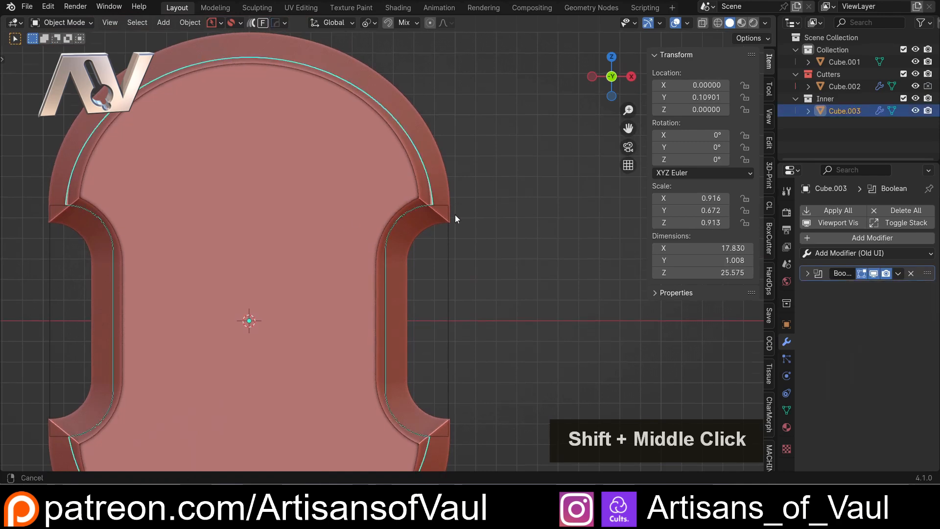
pyautogui.scroll(4, 410, 277)
pyautogui.keyDown('shift'); pyautogui.moveTo(455, 214); pyautogui.dragTo(385, 288, button='middle'); pyautogui.keyUp('shift')
pyautogui.scroll(2, 411, 280)
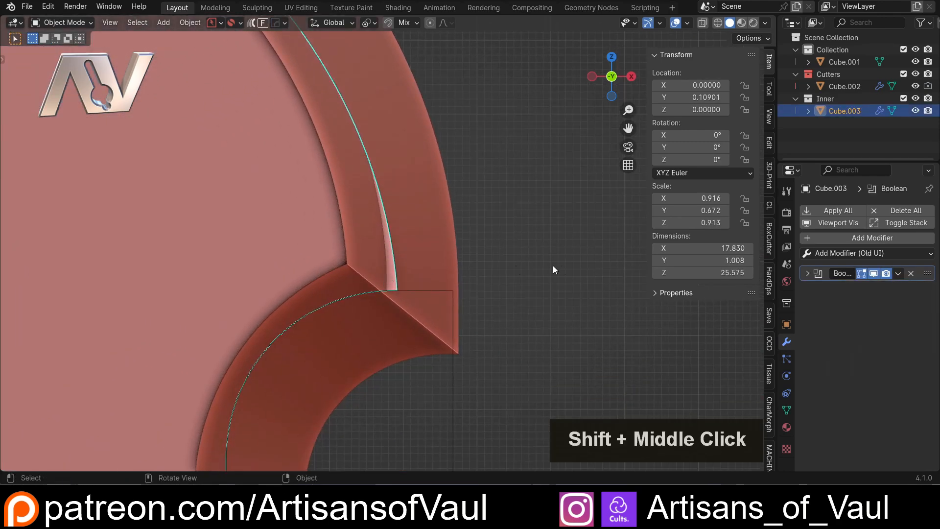
pyautogui.press('s')
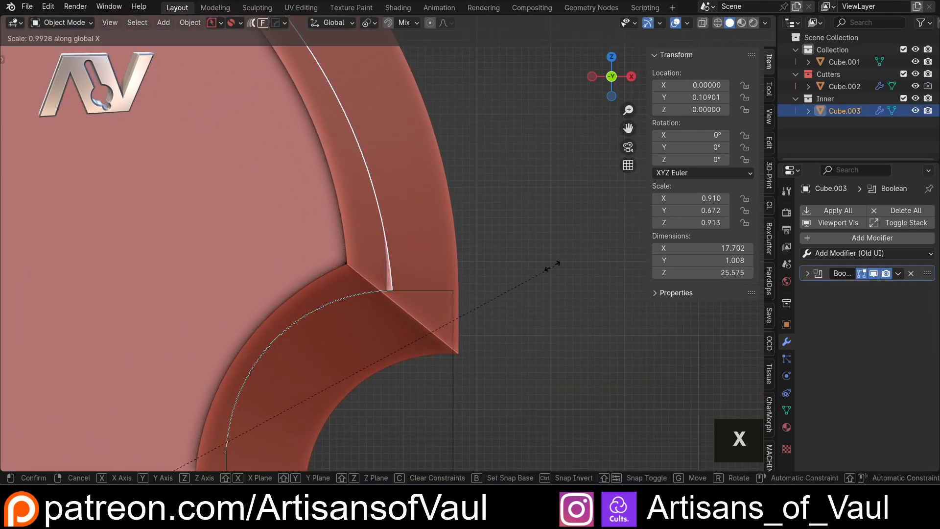
pyautogui.click(538, 274)
# Scale the inner slab about 1.010 along Z to fit the frame's curved lower end
pyautogui.scroll(-3, 510, 254)
pyautogui.keyDown('shift'); pyautogui.moveTo(306, 218); pyautogui.dragTo(595, 412, button='middle'); pyautogui.keyUp('shift')
pyautogui.scroll(-4, 478, 342)
pyautogui.keyDown('shift'); pyautogui.moveTo(450, 311); pyautogui.dragTo(397, 464, button='middle'); pyautogui.keyUp('shift')
pyautogui.scroll(2, 466, 313)
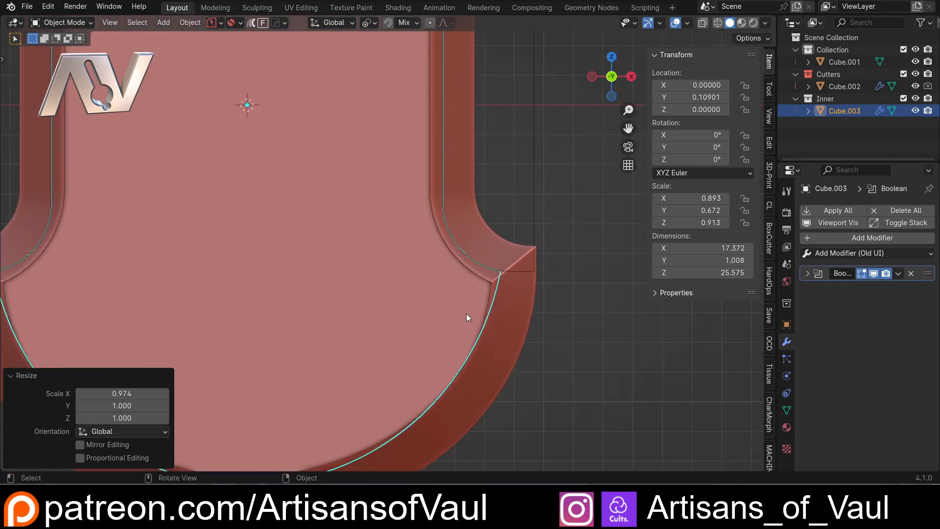
pyautogui.keyDown('shift'); pyautogui.moveTo(466, 313); pyautogui.dragTo(469, 224, button='middle'); pyautogui.keyUp('shift')
pyautogui.press('s')
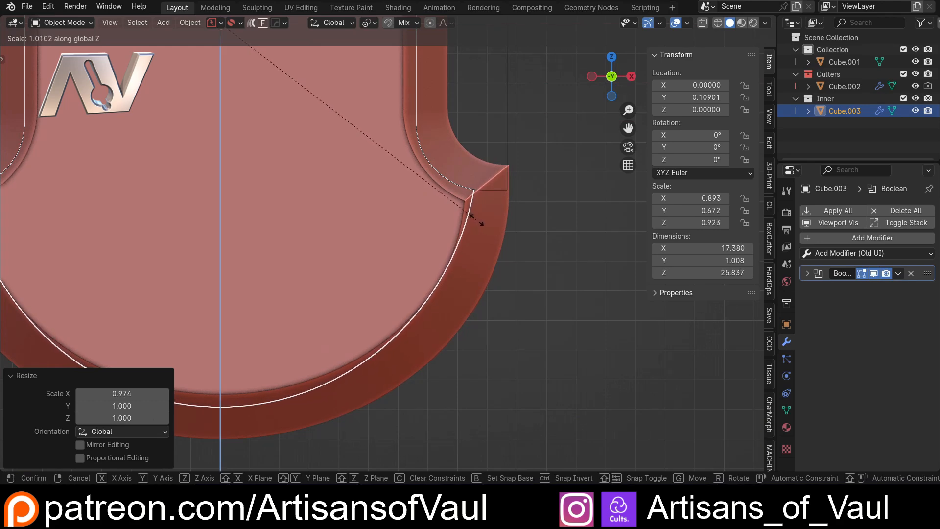
pyautogui.click(476, 221)
# Select the notch cutter and hide it
pyautogui.scroll(-3, 471, 217)
pyautogui.keyDown('shift'); pyautogui.moveTo(469, 217); pyautogui.dragTo(381, 375, button='middle'); pyautogui.keyUp('shift')
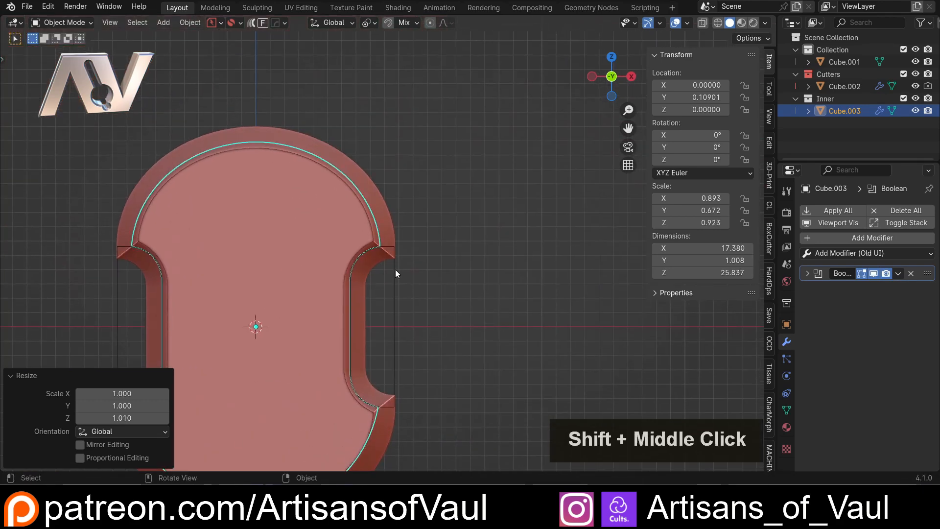
pyautogui.click(418, 260)
pyautogui.press('Tab')
pyautogui.press('Tab')
pyautogui.click(389, 296)
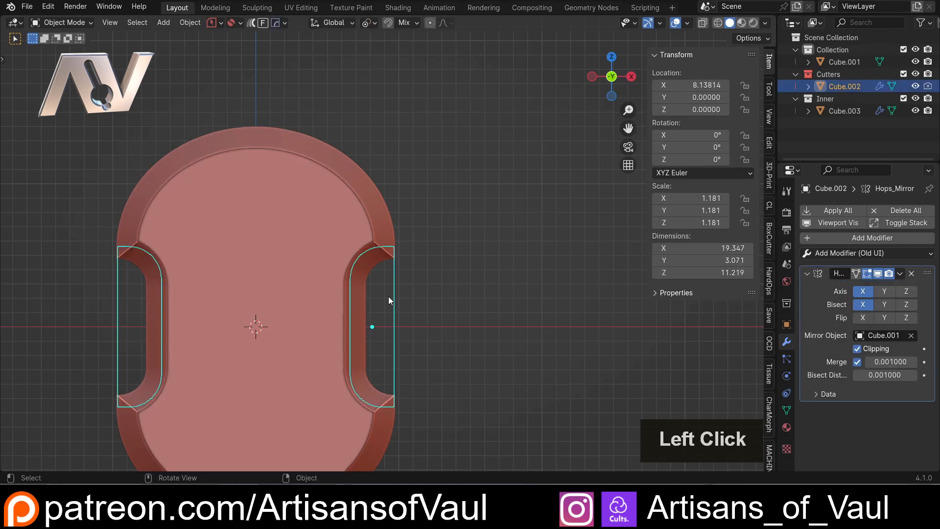
pyautogui.press('h')
# Select the inner slab and examine its fit inside the frame from several angles
pyautogui.keyDown('shift'); pyautogui.moveTo(283, 346); pyautogui.dragTo(360, 154, button='middle'); pyautogui.keyUp('shift')
pyautogui.scroll(4, 363, 304)
pyautogui.scroll(-2, 401, 273)
pyautogui.moveTo(404, 293); pyautogui.dragTo(354, 198, button='middle')
pyautogui.scroll(3, 313, 254)
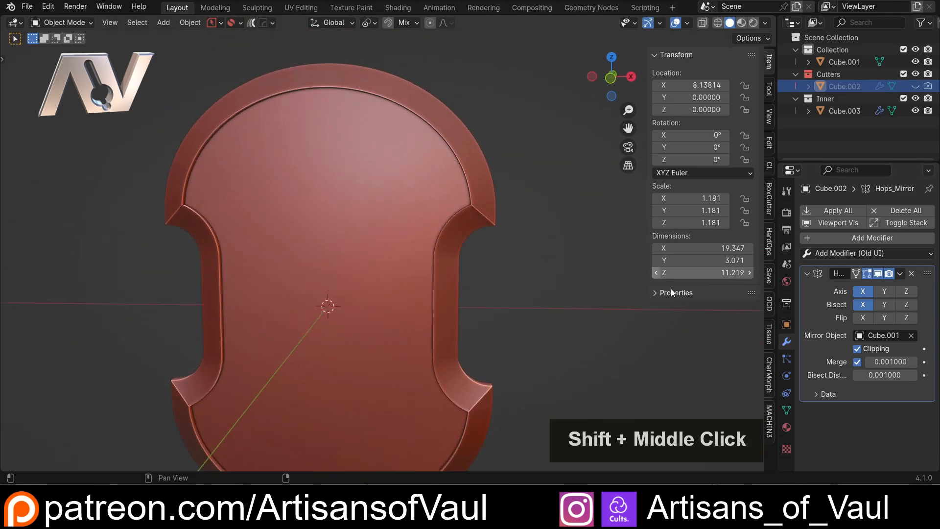
pyautogui.click(806, 272)
pyautogui.click(425, 269)
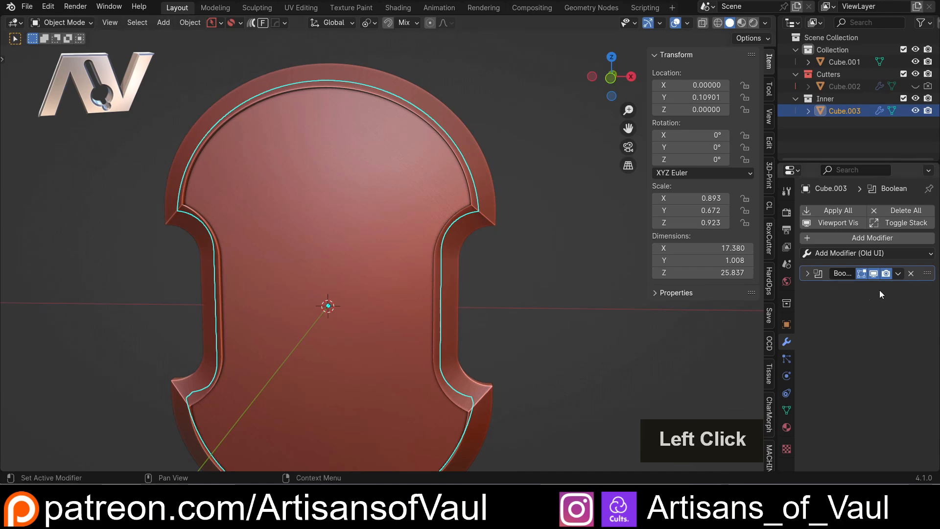
pyautogui.moveTo(410, 286); pyautogui.dragTo(421, 245, button='middle')
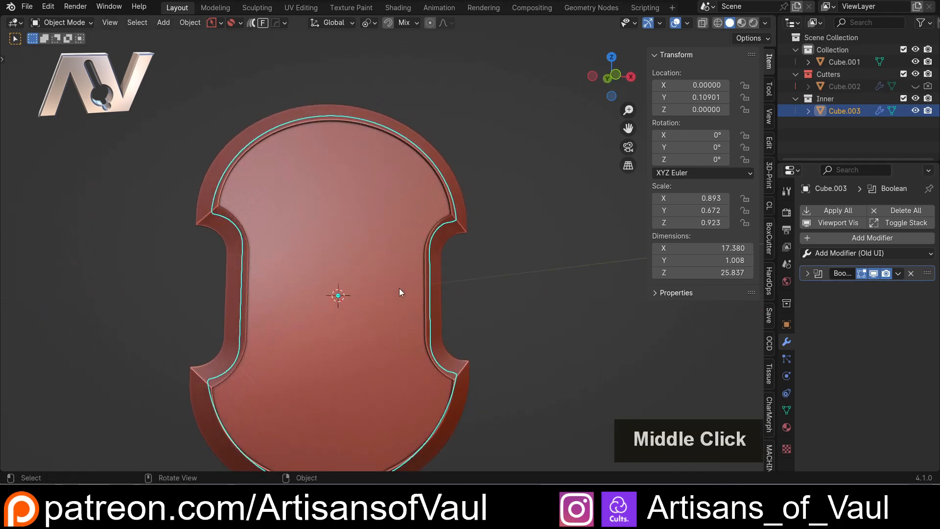
pyautogui.scroll(2, 399, 288)
pyautogui.moveTo(383, 287); pyautogui.dragTo(448, 302, button='middle')
pyautogui.moveTo(366, 305); pyautogui.dragTo(340, 278, button='middle')
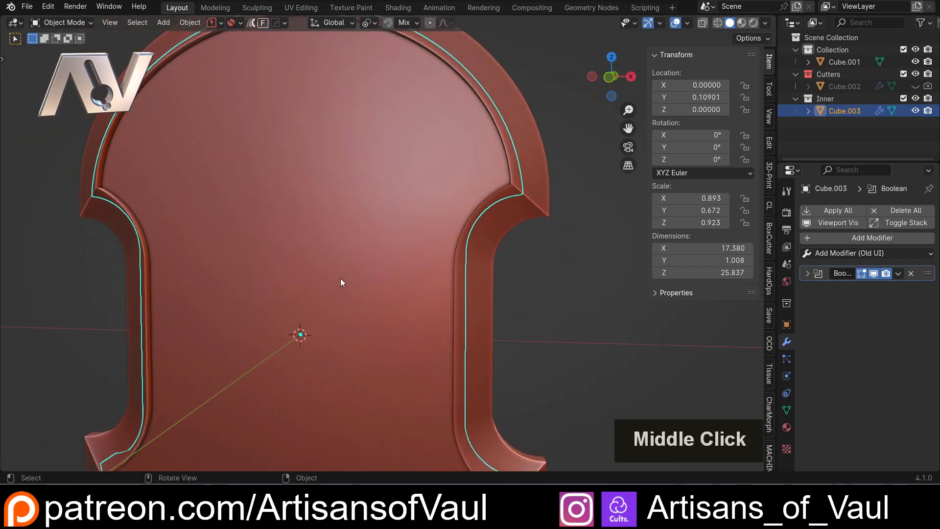
# Apply the scale of the inner slab
pyautogui.scroll(-3, 557, 117)
pyautogui.scroll(-2, 318, 230)
pyautogui.moveTo(283, 237); pyautogui.dragTo(342, 215, button='middle')
pyautogui.click(617, 77)
pyautogui.scroll(1, 426, 165)
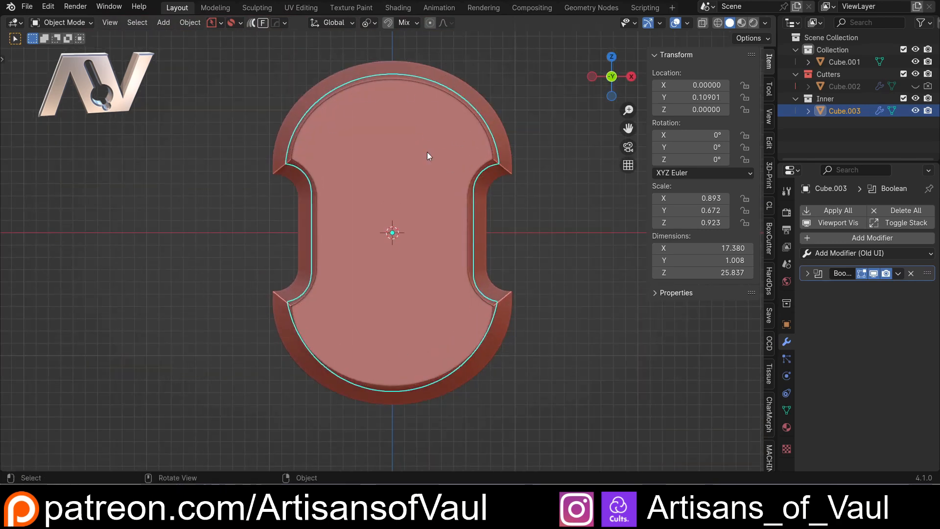
pyautogui.keyDown('shift'); pyautogui.moveTo(427, 156); pyautogui.dragTo(327, 191, button='middle'); pyautogui.keyUp('shift')
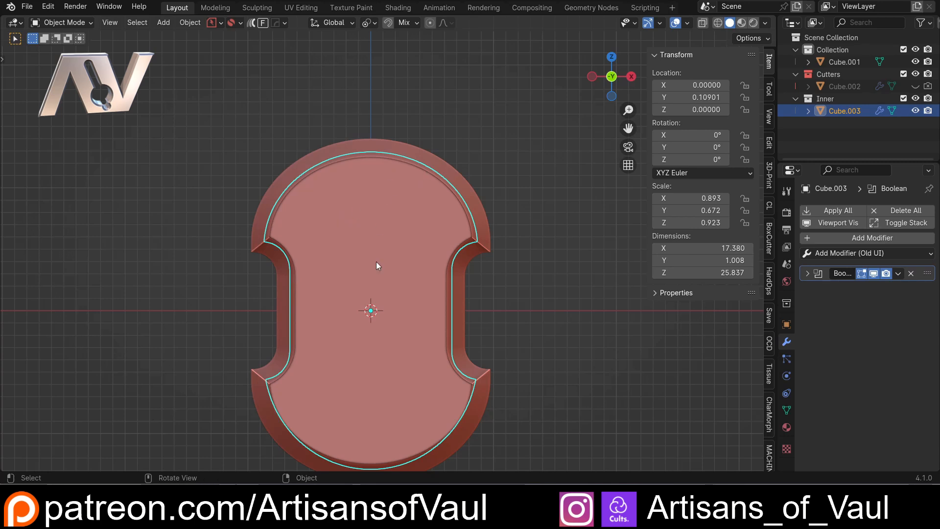
pyautogui.hotkey('ctrl', 'a')
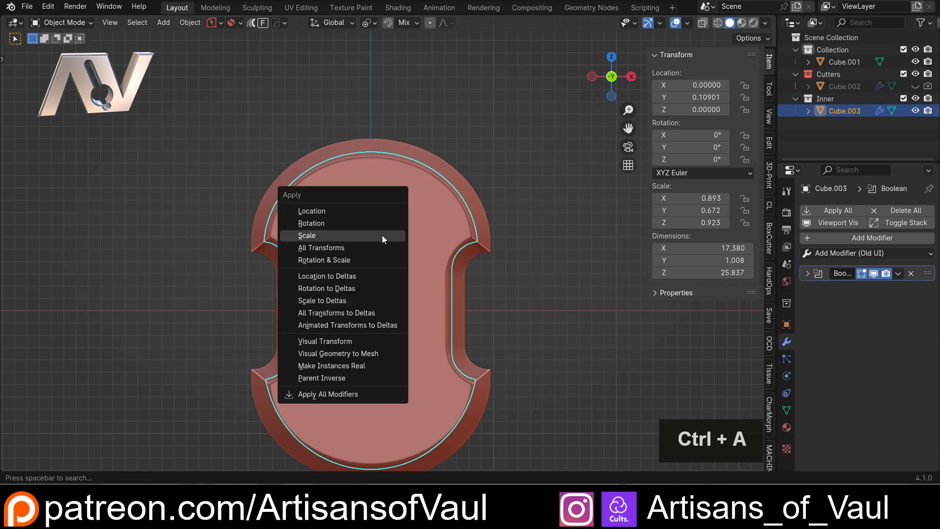
pyautogui.click(382, 235)
# Dice the inner slab's mesh with 120 divisions along X and 120 along Z
pyautogui.keyDown('shift'); pyautogui.moveTo(293, 261); pyautogui.dragTo(356, 208, button='middle'); pyautogui.keyUp('shift')
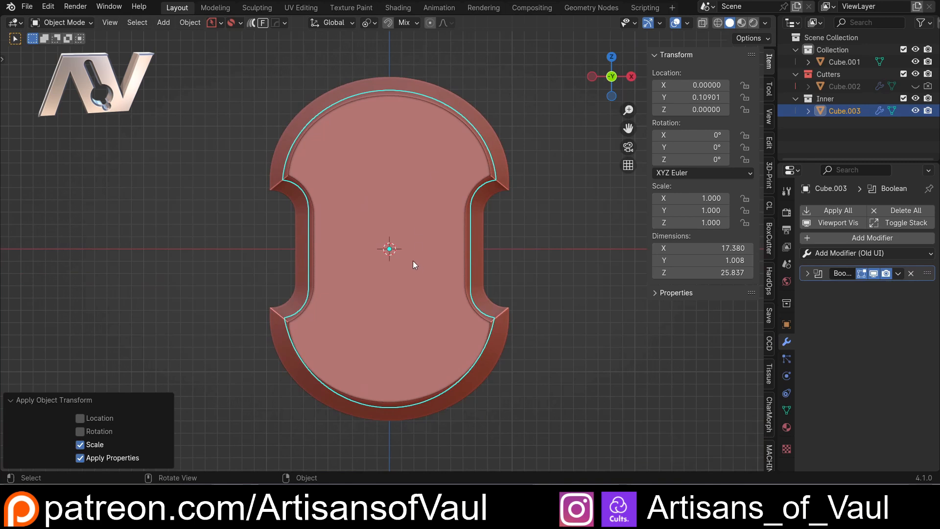
pyautogui.scroll(2, 412, 260)
pyautogui.keyDown('shift'); pyautogui.moveTo(405, 260); pyautogui.dragTo(393, 274, button='middle'); pyautogui.keyUp('shift')
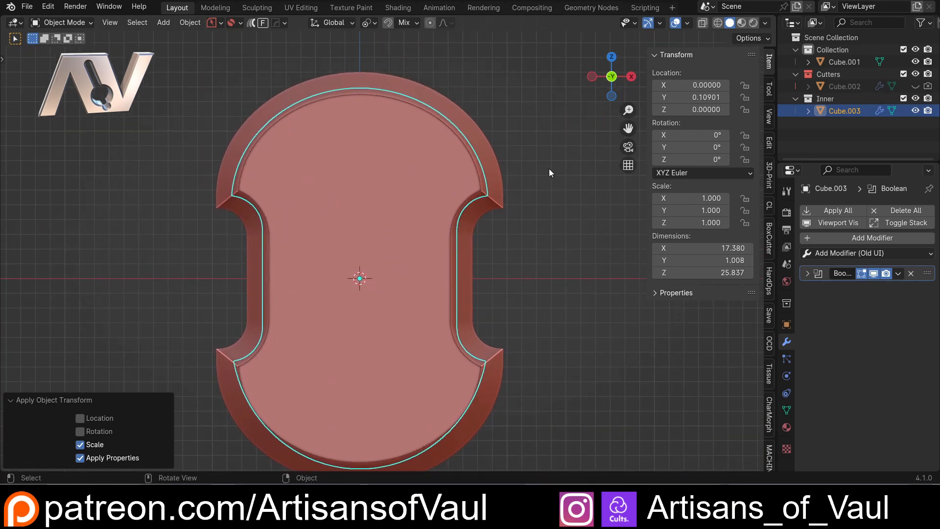
pyautogui.press('q')
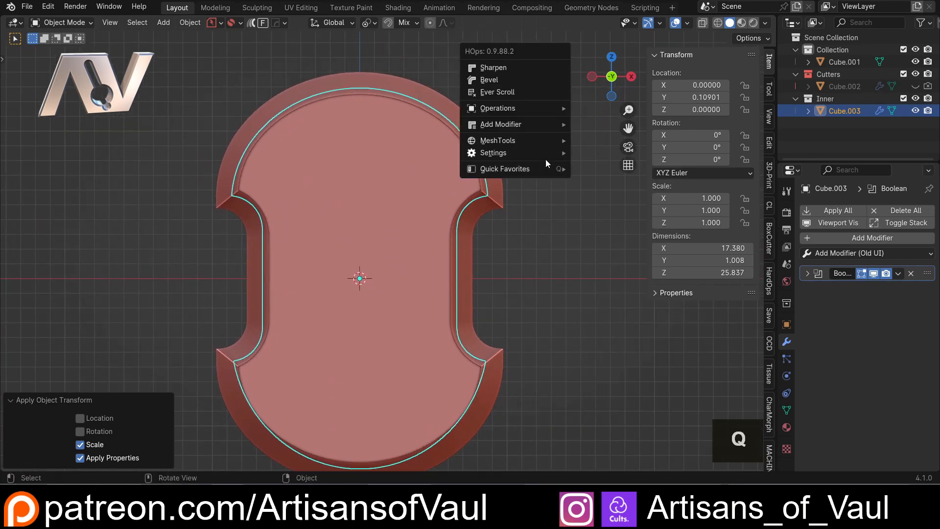
pyautogui.moveTo(542, 141)
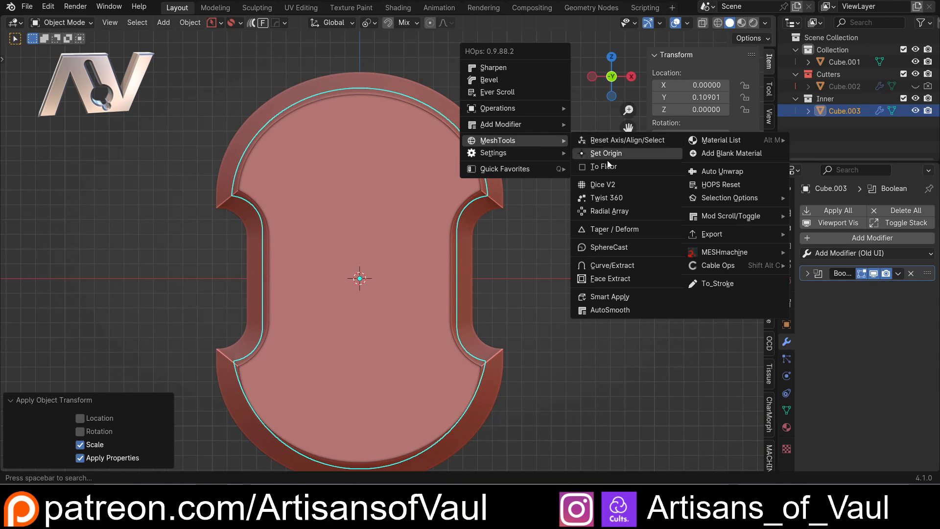
pyautogui.click(607, 185)
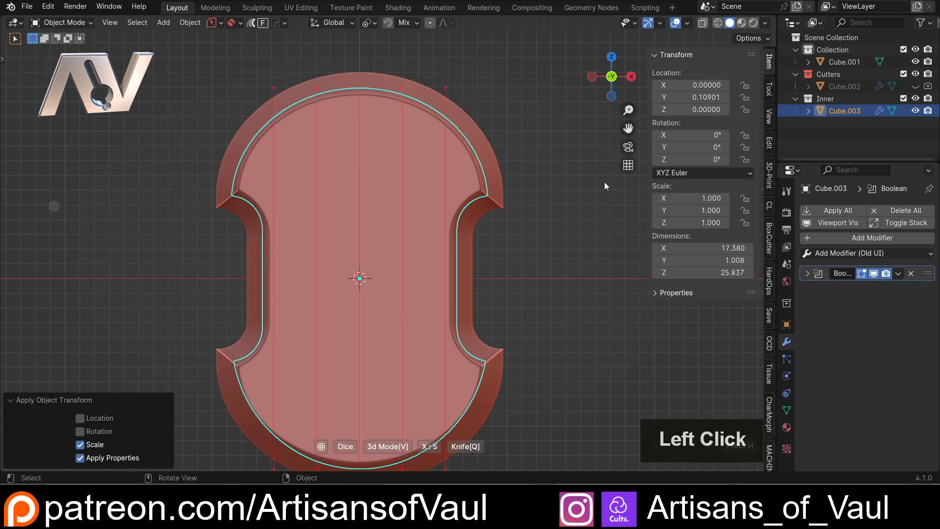
pyautogui.press('z')
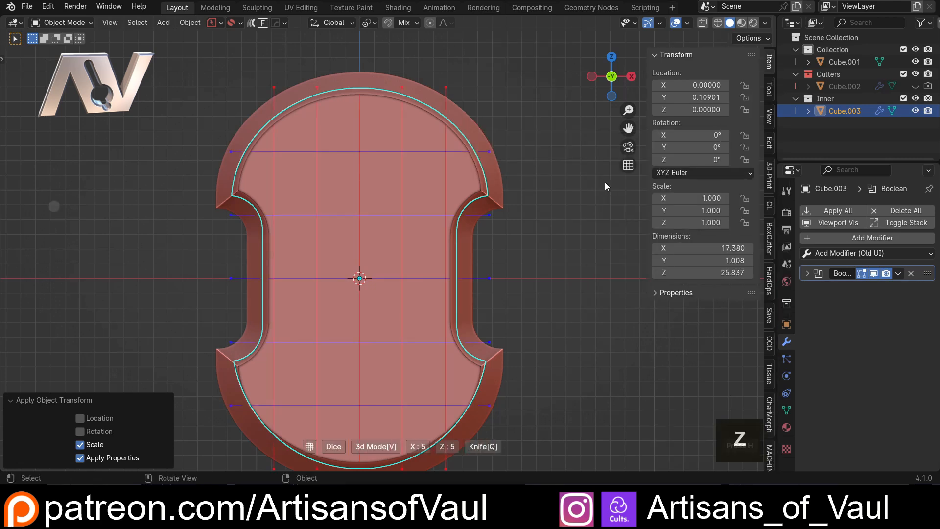
pyautogui.scroll(13, 606, 186)
pyautogui.scroll(20, 606, 184)
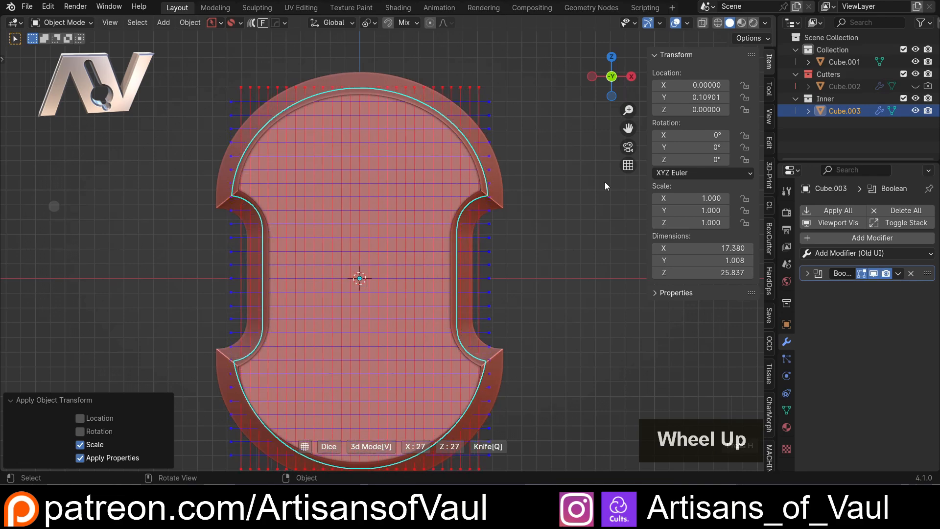
pyautogui.scroll(20, 604, 182)
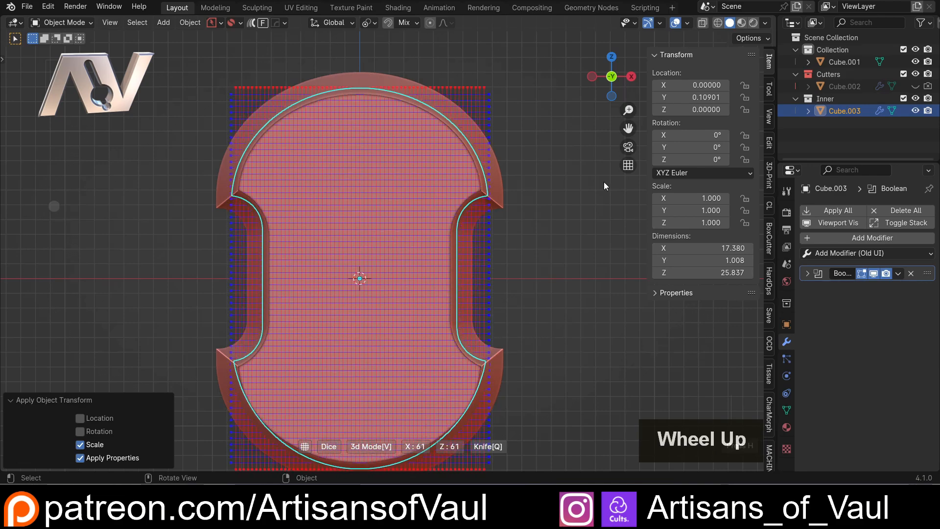
pyautogui.scroll(20, 604, 182)
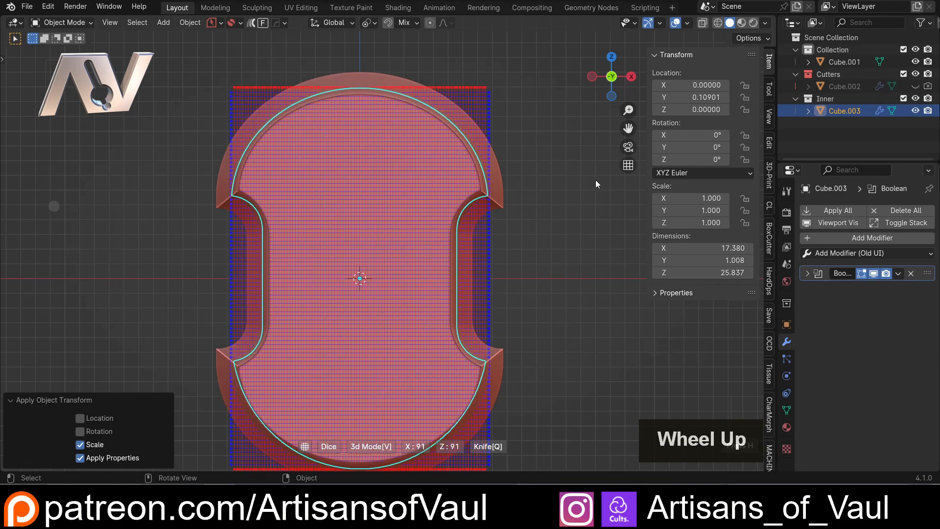
pyautogui.scroll(9, 596, 180)
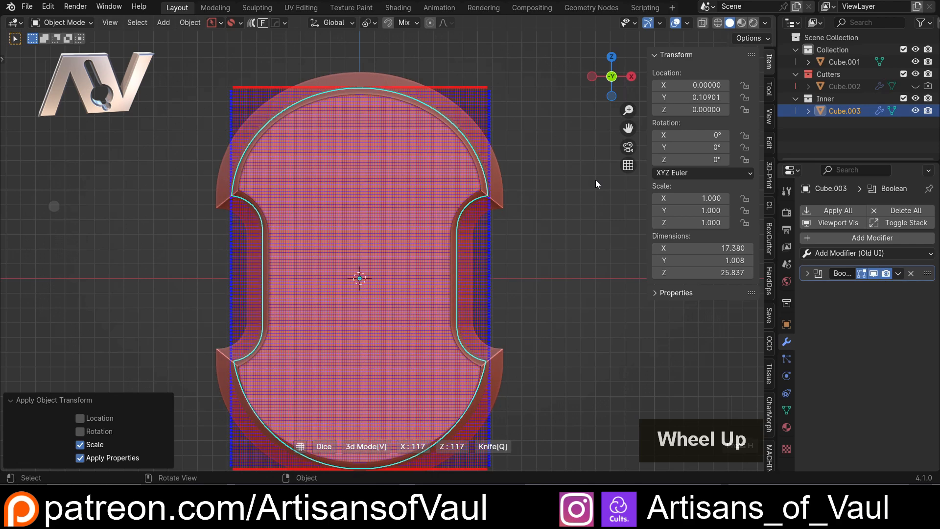
pyautogui.scroll(-1, 596, 180)
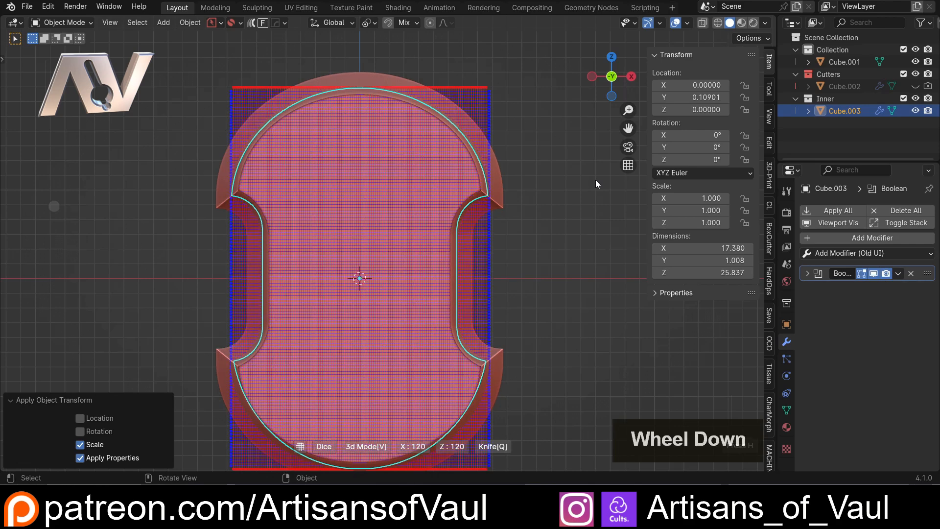
pyautogui.click(596, 180)
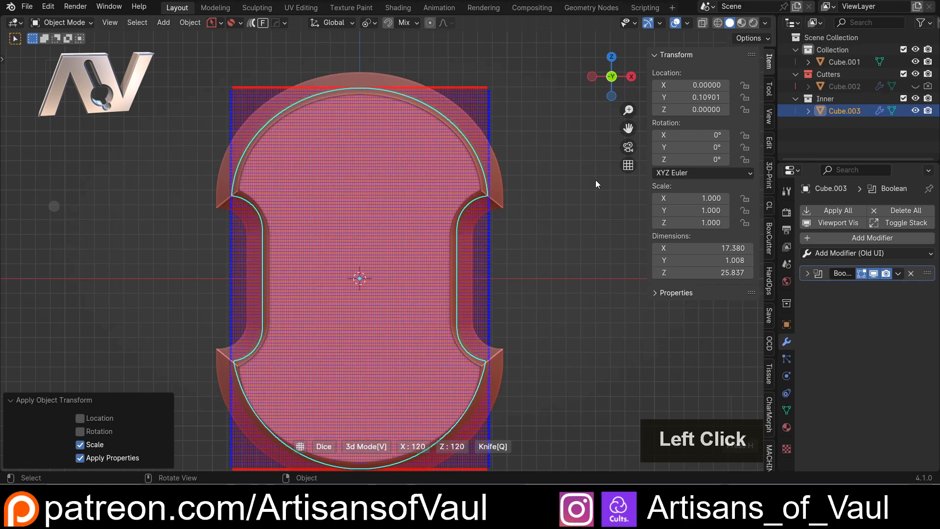
# Edit the inner slab in face mode and select a tall rectangular patch of faces around the centre of its front
pyautogui.press('Tab')
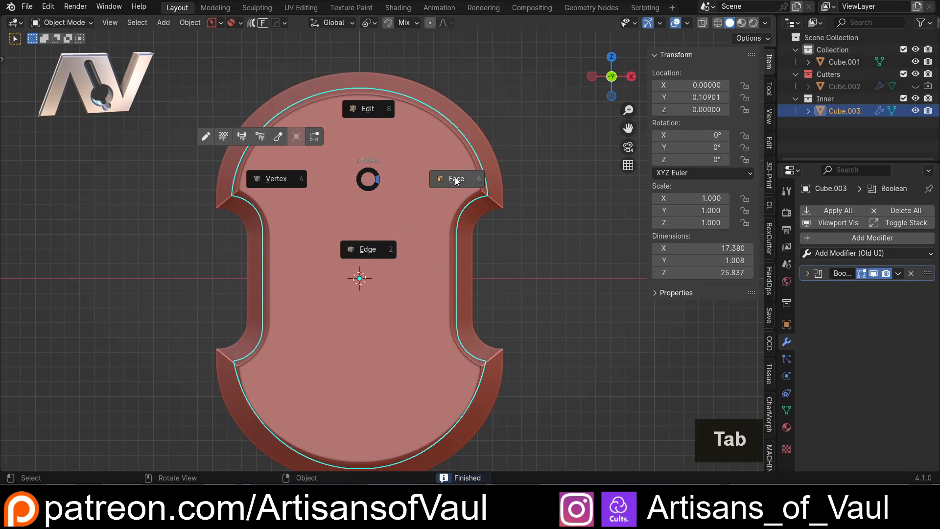
pyautogui.click(456, 180)
pyautogui.scroll(3, 343, 308)
pyautogui.scroll(-2, 343, 308)
pyautogui.keyDown('shift'); pyautogui.moveTo(342, 308); pyautogui.dragTo(345, 163, button='middle'); pyautogui.keyUp('shift')
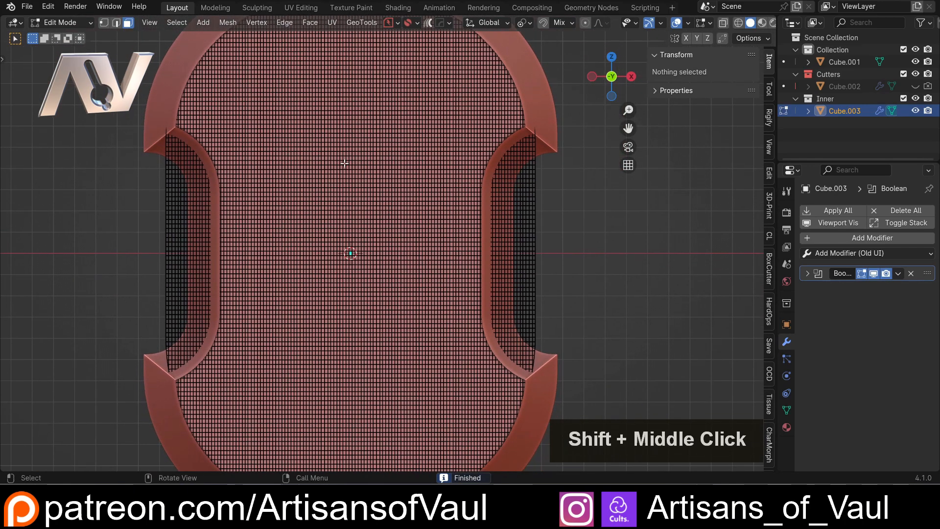
pyautogui.moveTo(331, 149); pyautogui.dragTo(361, 275)
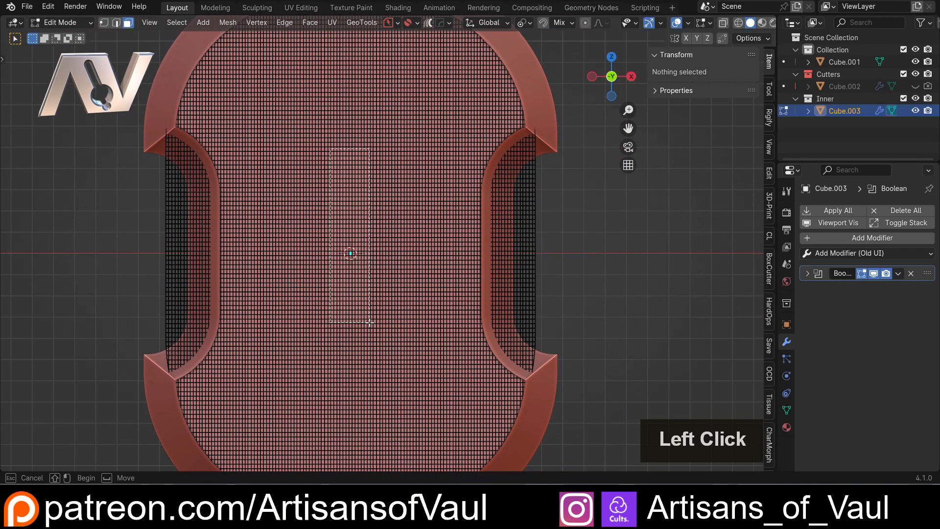
pyautogui.moveTo(370, 323); pyautogui.dragTo(380, 339)
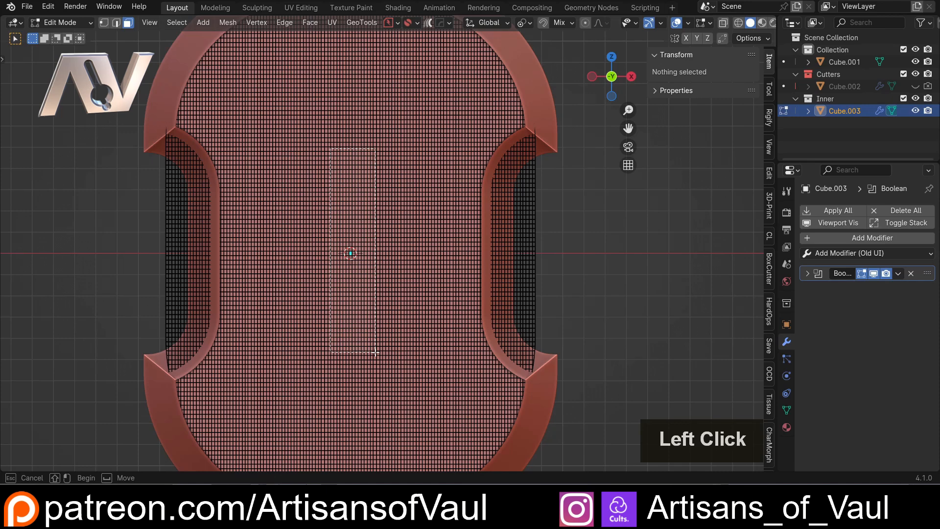
pyautogui.moveTo(375, 352); pyautogui.dragTo(376, 353)
pyautogui.scroll(-3, 376, 343)
pyautogui.moveTo(376, 343); pyautogui.dragTo(433, 191, button='middle')
pyautogui.scroll(4, 432, 192)
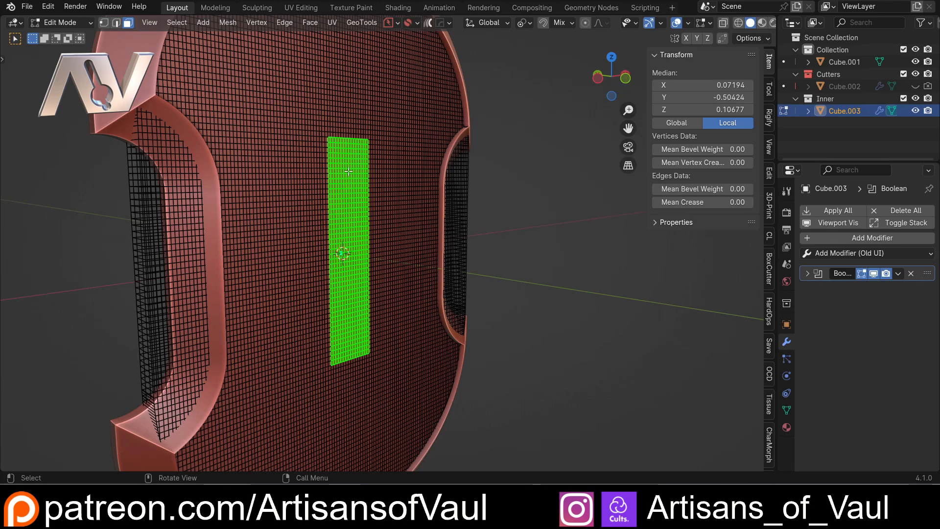
# Enable proportional editing with the Sphere falloff
pyautogui.click(584, 23)
pyautogui.click(600, 23)
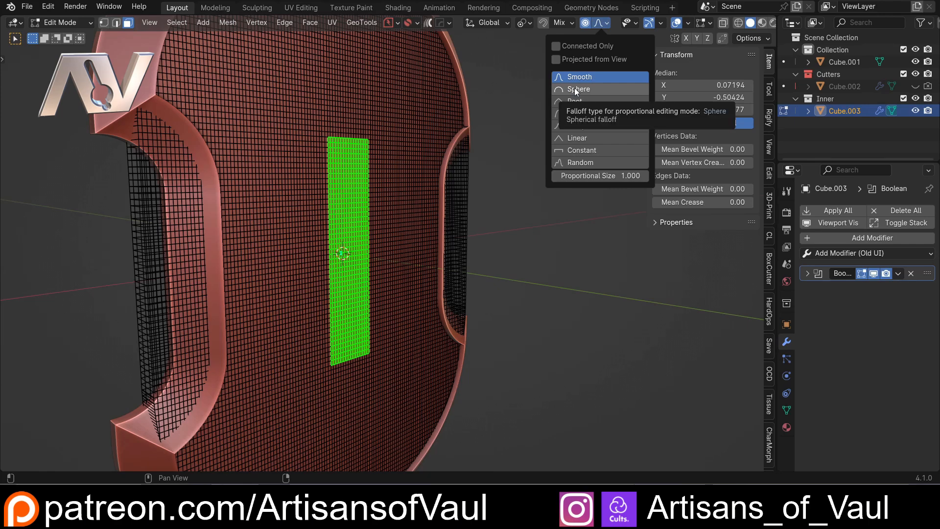
pyautogui.click(575, 90)
# Pull the selected front faces about 1.27 along negative Y with a proportional size of 7.4
pyautogui.scroll(-3, 460, 145)
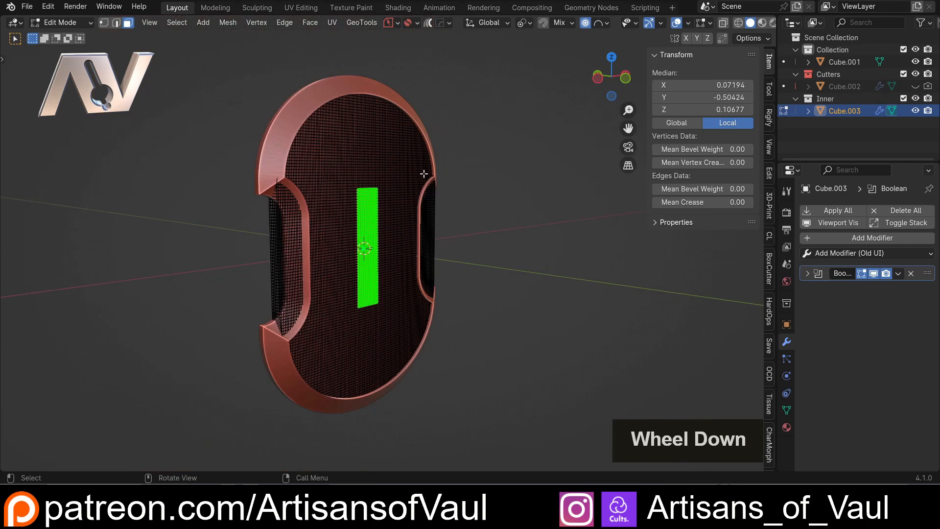
pyautogui.moveTo(407, 167); pyautogui.dragTo(390, 171, button='middle')
pyautogui.scroll(2, 394, 172)
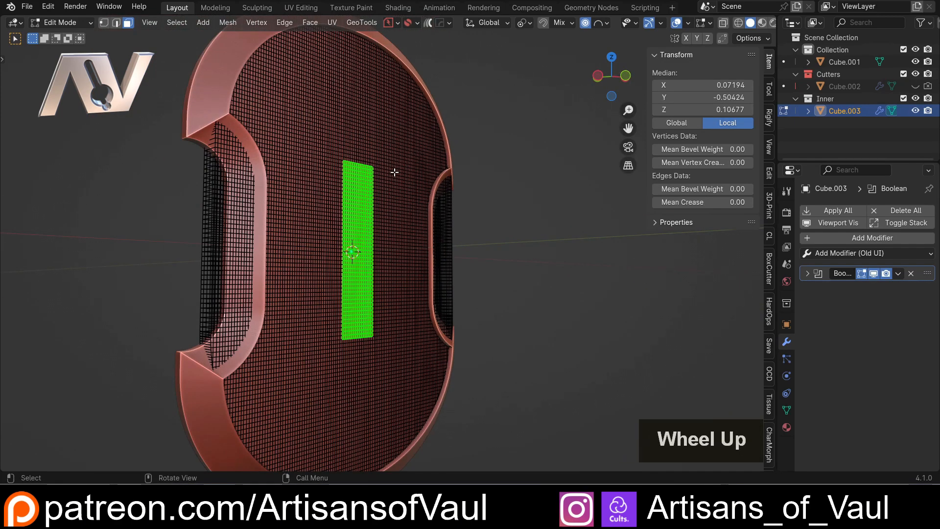
pyautogui.press('g')
pyautogui.press('y')
pyautogui.scroll(1, 410, 181)
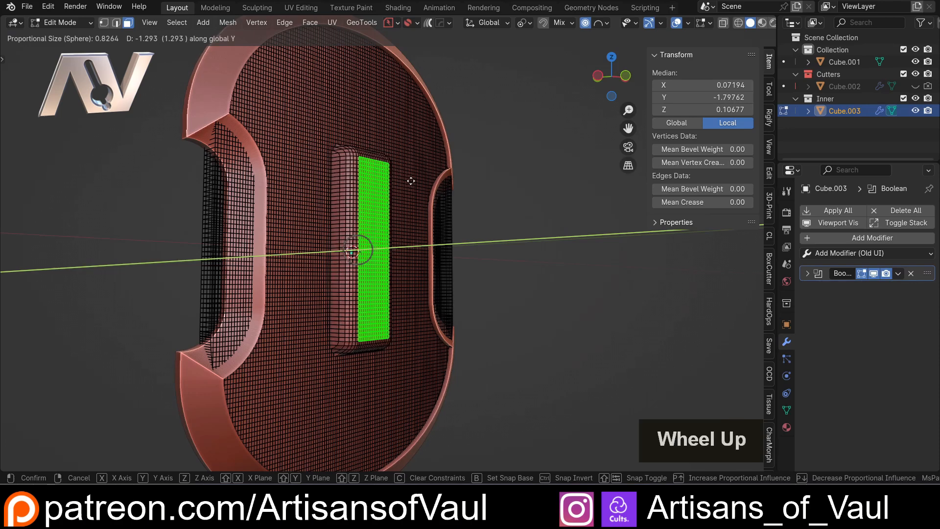
pyautogui.scroll(-2, 411, 181)
pyautogui.scroll(-11, 411, 184)
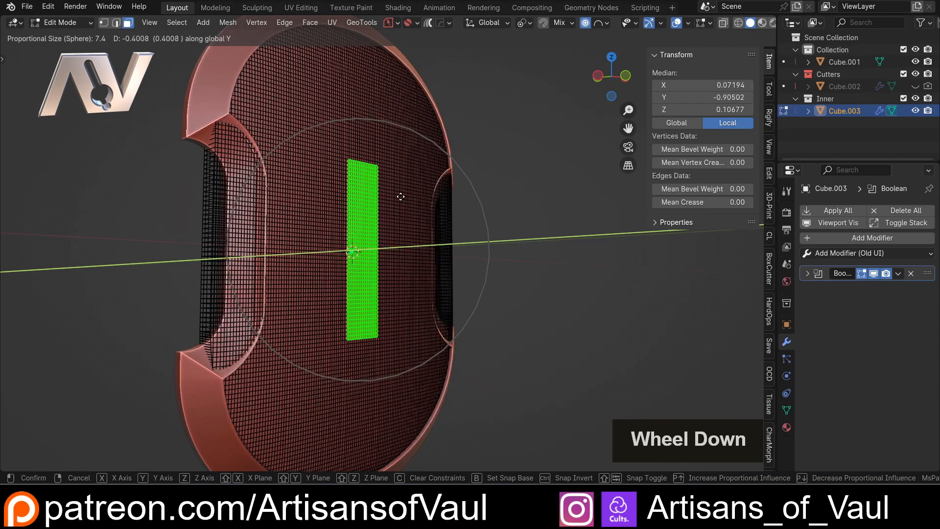
pyautogui.scroll(1, 400, 198)
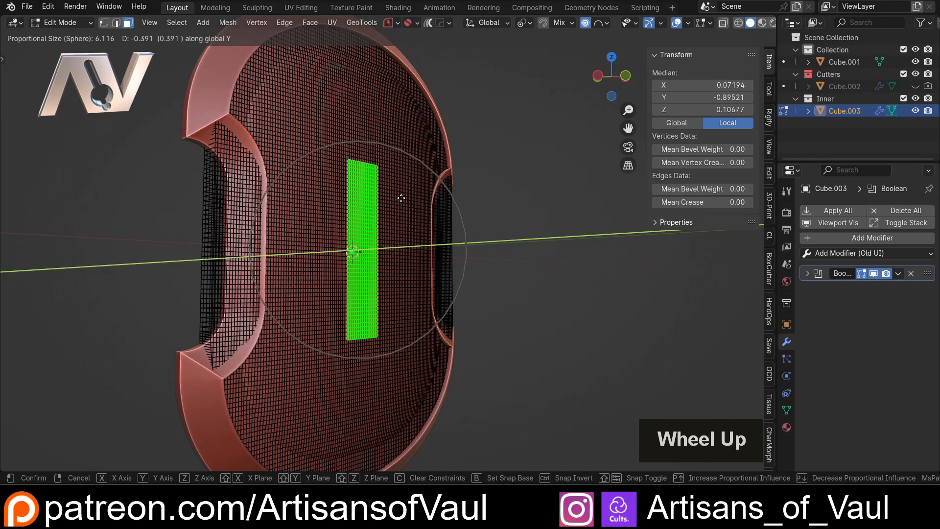
pyautogui.scroll(-1, 402, 198)
pyautogui.scroll(-1, 404, 198)
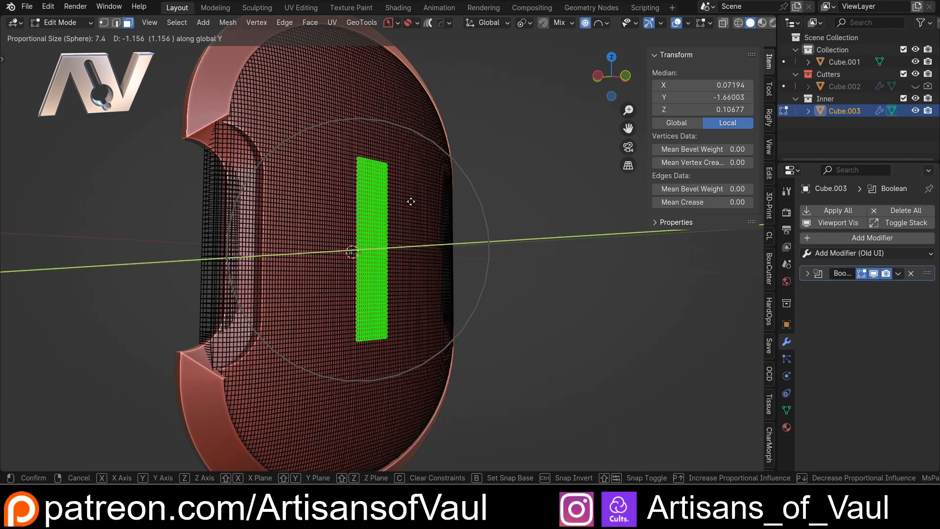
pyautogui.click(412, 202)
# Examine the bulged front from several angles and undo the proportional move
pyautogui.moveTo(403, 204); pyautogui.dragTo(383, 143, button='middle')
pyautogui.scroll(3, 296, 214)
pyautogui.scroll(-3, 355, 160)
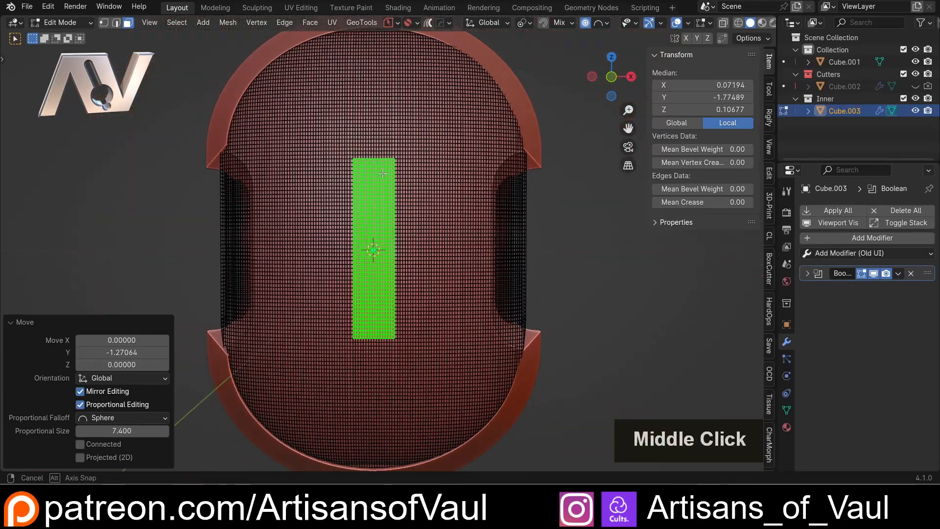
pyautogui.scroll(2, 381, 143)
pyautogui.moveTo(562, 221); pyautogui.dragTo(411, 191, button='middle')
pyautogui.hotkey('ctrl', 'z')
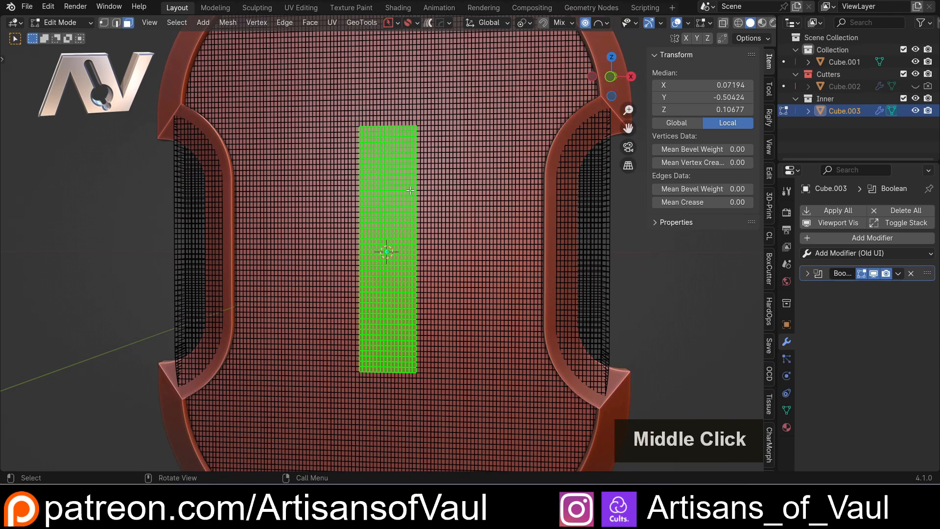
# Reduce the face selection to a narrower vertical strip at the centre of the slab's front
pyautogui.click(610, 77)
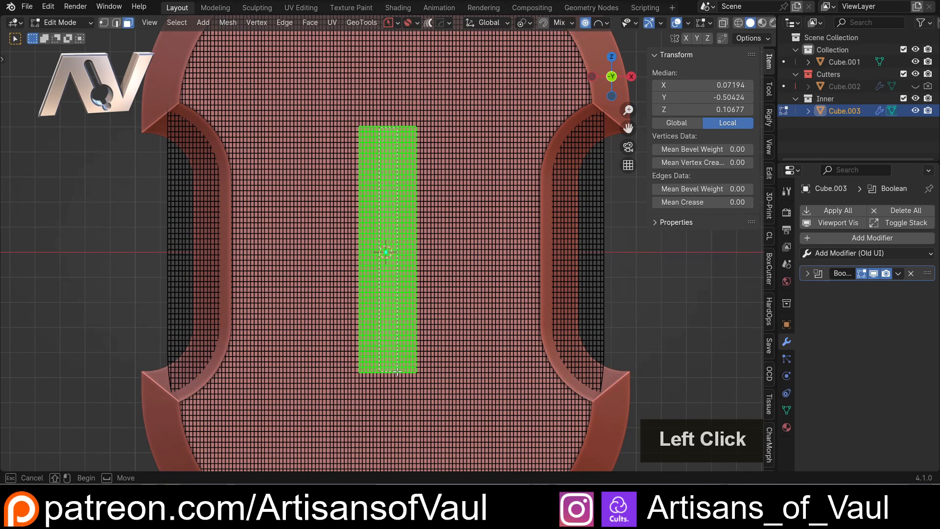
pyautogui.moveTo(397, 370); pyautogui.dragTo(397, 371)
pyautogui.moveTo(420, 256); pyautogui.dragTo(466, 258, button='middle')
pyautogui.press('g')
pyautogui.press('y')
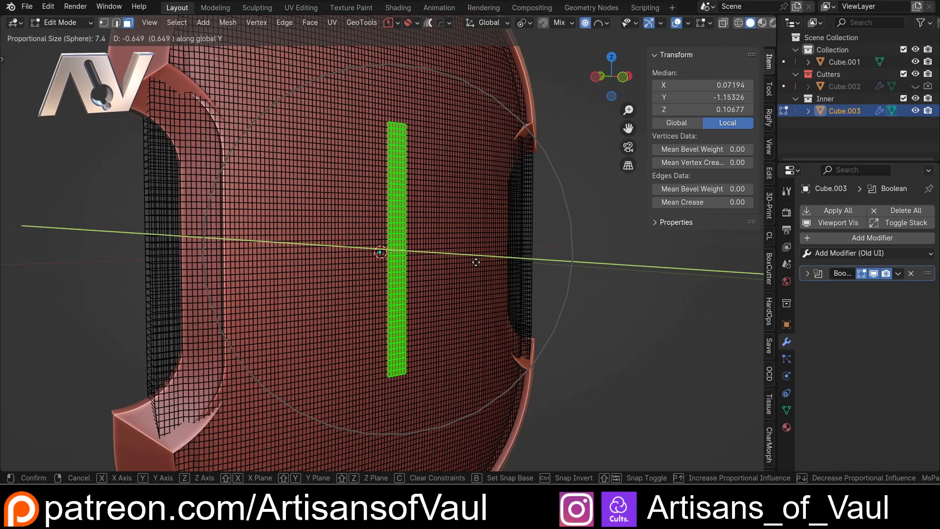
pyautogui.scroll(1, 476, 262)
pyautogui.scroll(-1, 476, 262)
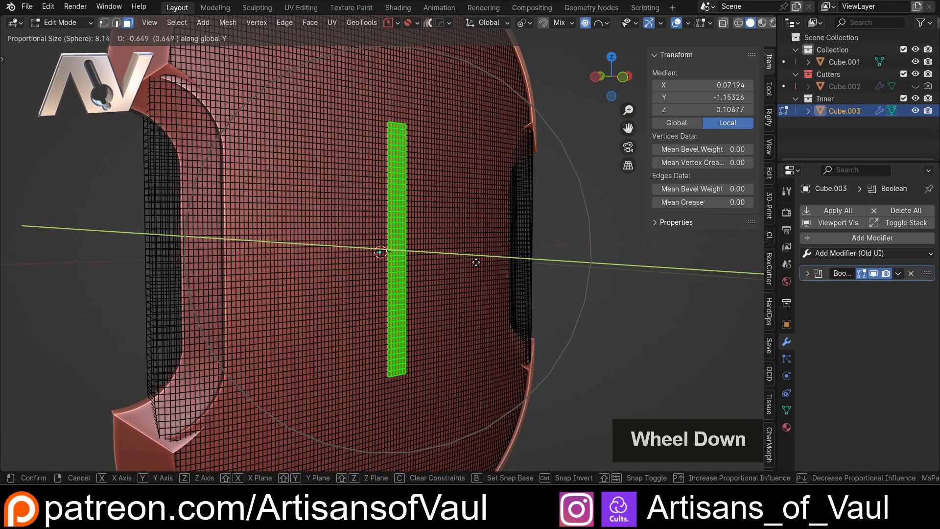
pyautogui.scroll(1, 476, 262)
pyautogui.press('Escape')
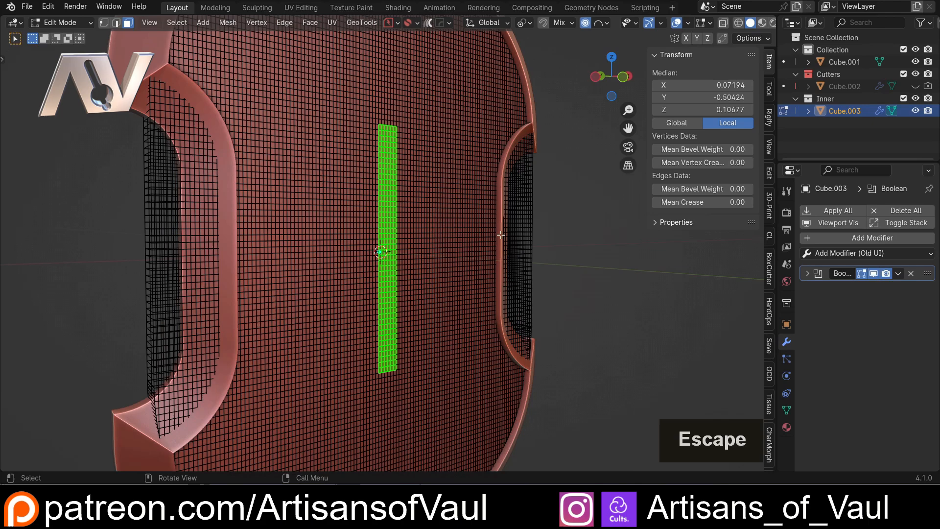
# Use Smooth falloff with proportional size 7.4 to pull the strip along negative Y until the slab is about 2.32 deep, and return to Object Mode
pyautogui.click(606, 22)
pyautogui.click(580, 75)
pyautogui.press('Escape')
pyautogui.press('g')
pyautogui.press('y')
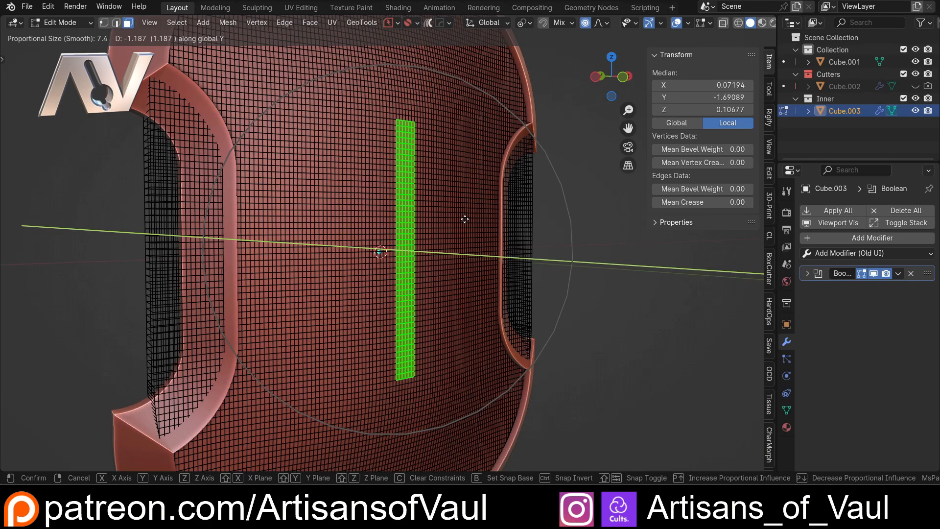
pyautogui.click(486, 227)
pyautogui.scroll(-5, 486, 227)
pyautogui.moveTo(486, 227); pyautogui.dragTo(236, 246, button='middle')
pyautogui.scroll(5, 479, 257)
pyautogui.press('Tab')
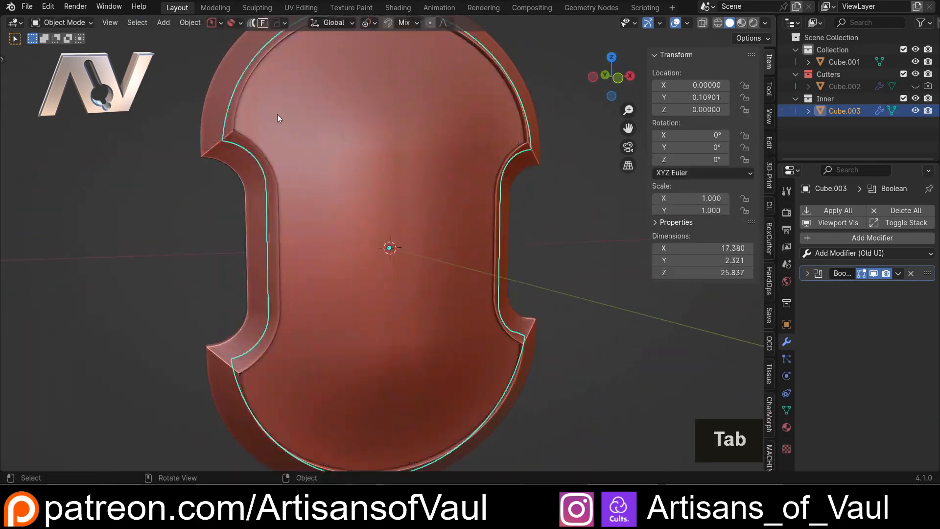
# Examine how the bulged slab meets the frame around the side notches, finishing in a straight front view
pyautogui.click(438, 221)
pyautogui.moveTo(439, 220); pyautogui.dragTo(365, 216, button='middle')
pyautogui.scroll(3, 494, 224)
pyautogui.moveTo(493, 223); pyautogui.dragTo(565, 150, button='middle')
pyautogui.click(415, 214)
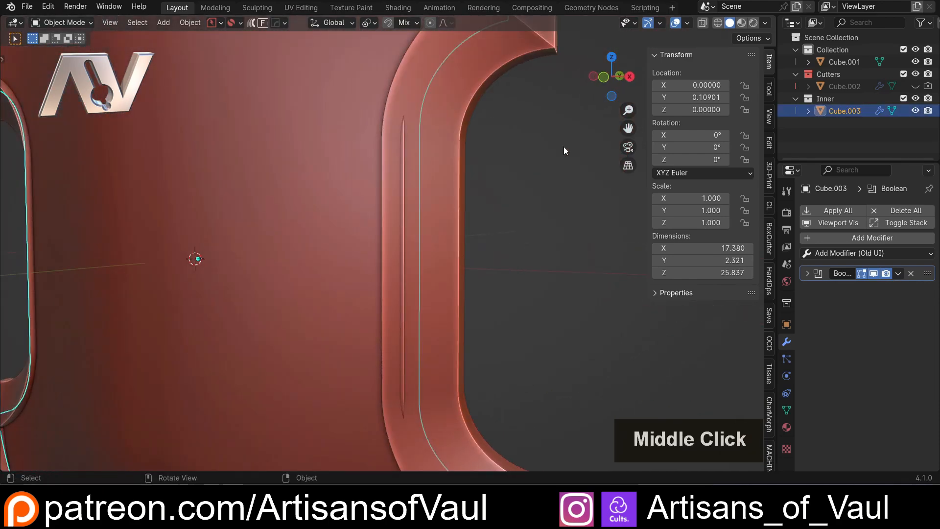
pyautogui.click(605, 78)
pyautogui.keyDown('shift'); pyautogui.moveTo(578, 112); pyautogui.dragTo(477, 176, button='middle'); pyautogui.keyUp('shift')
pyautogui.scroll(3, 423, 204)
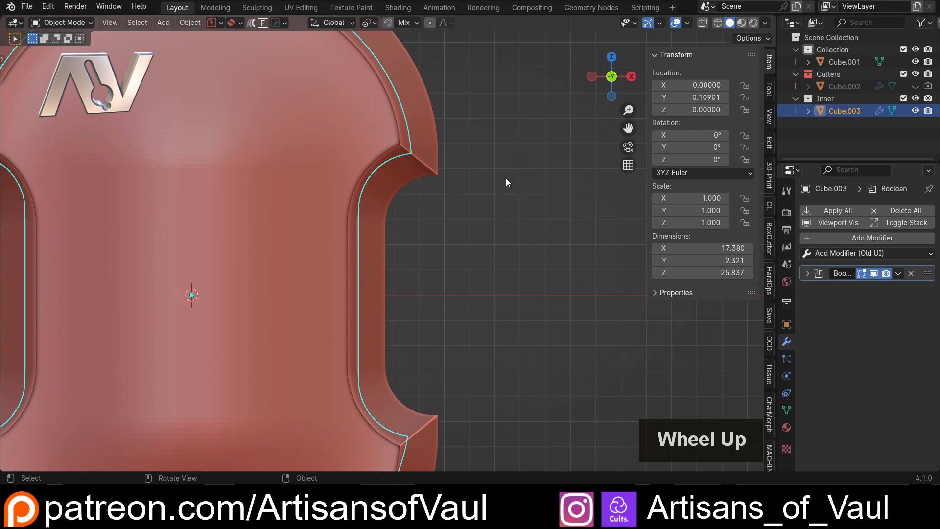
# Reveal the slab's Boolean notch cutter, move it inward along X to about 7.98, and hide it again
pyautogui.press('q')
pyautogui.click(499, 133)
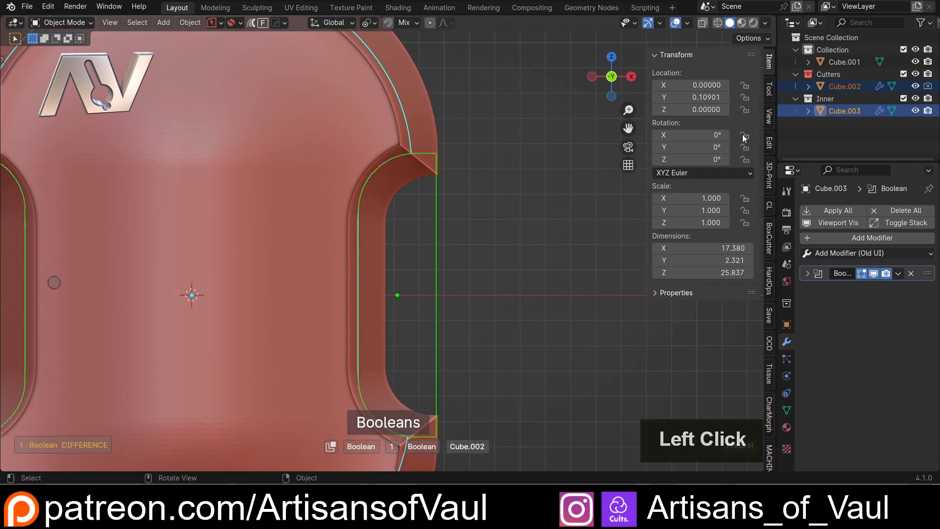
pyautogui.click(443, 222)
pyautogui.scroll(2, 485, 233)
pyautogui.press('g')
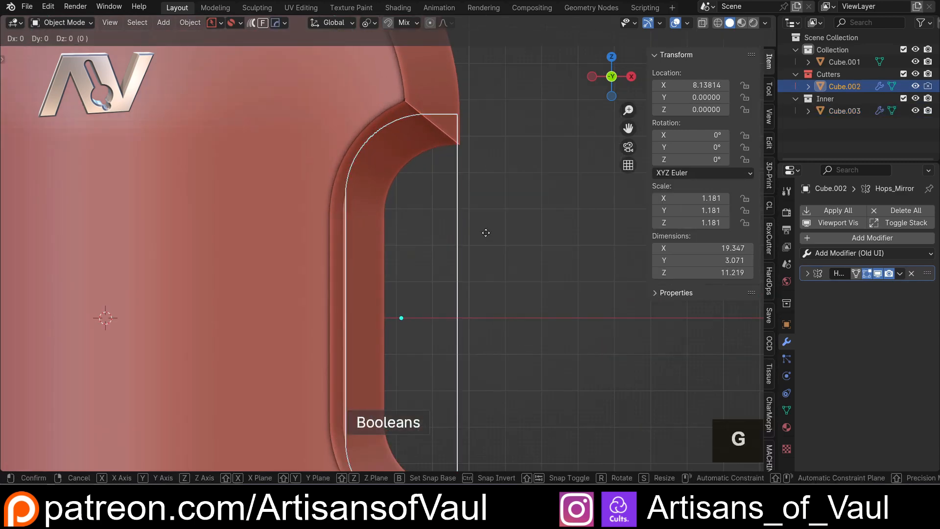
pyautogui.press('y')
pyautogui.press('x')
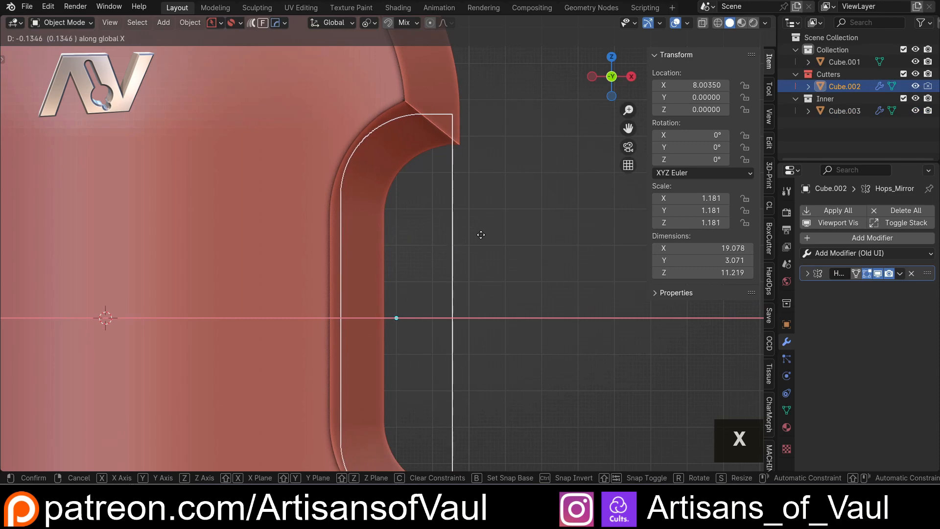
pyautogui.click(480, 235)
pyautogui.scroll(-3, 481, 234)
pyautogui.click(481, 234)
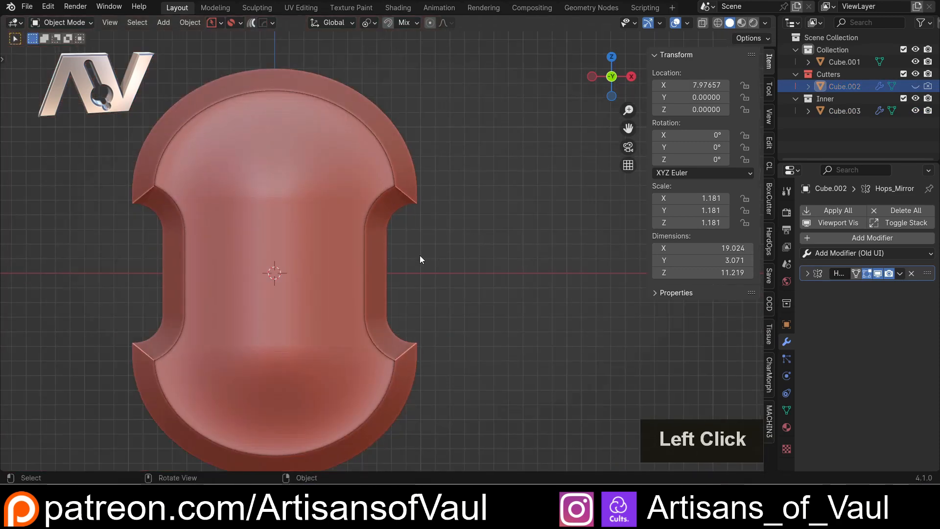
# Examine the fit between the inner slab and the frame's sloped rim around the notches and the curved ends
pyautogui.middleClick(416, 210)
pyautogui.moveTo(415, 209)
pyautogui.mouseDown(button='middle')
pyautogui.moveTo(446, 169)
pyautogui.moveTo(402, 220)
pyautogui.mouseUp(button='middle')
pyautogui.click(402, 220)
pyautogui.moveTo(403, 220); pyautogui.dragTo(485, 199, button='middle')
pyautogui.click(619, 72)
pyautogui.scroll(2, 417, 219)
pyautogui.scroll(5, 433, 219)
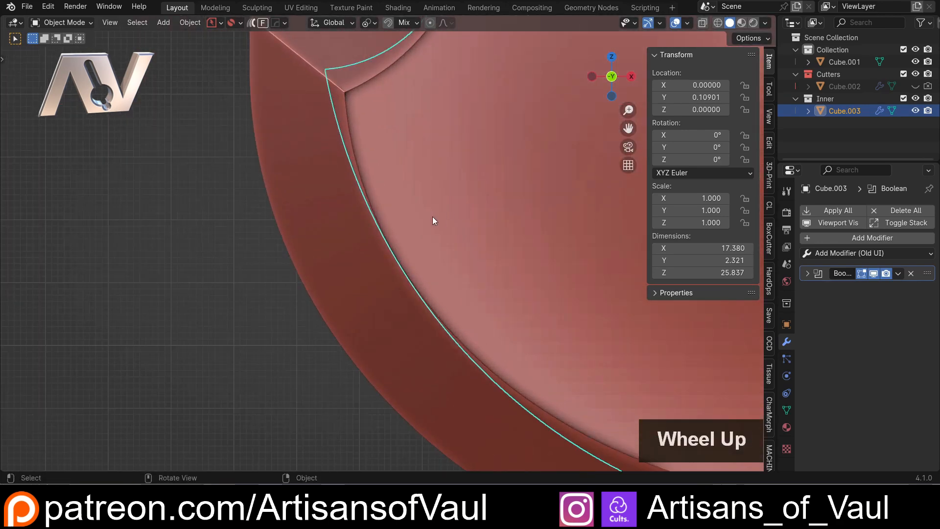
pyautogui.scroll(1, 382, 268)
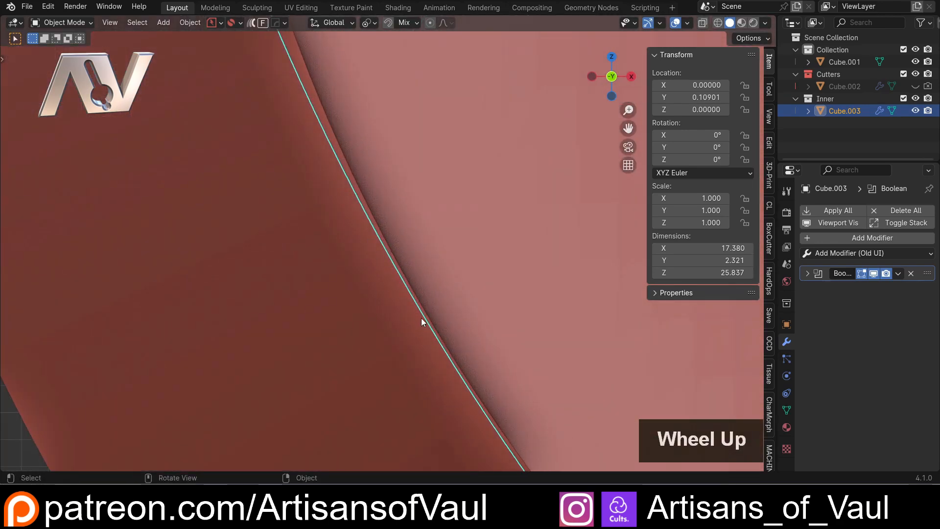
pyautogui.scroll(-6, 424, 307)
pyautogui.keyDown('shift'); pyautogui.moveTo(477, 286); pyautogui.dragTo(440, 285, button='middle'); pyautogui.keyUp('shift')
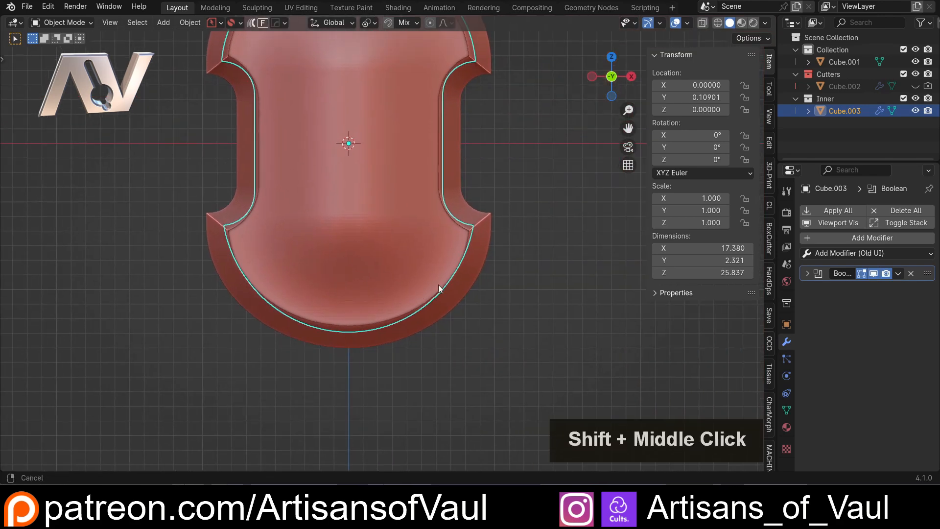
pyautogui.scroll(2, 413, 243)
pyautogui.keyDown('shift'); pyautogui.moveTo(412, 243); pyautogui.dragTo(441, 412, button='middle'); pyautogui.keyUp('shift')
pyautogui.scroll(-3, 437, 332)
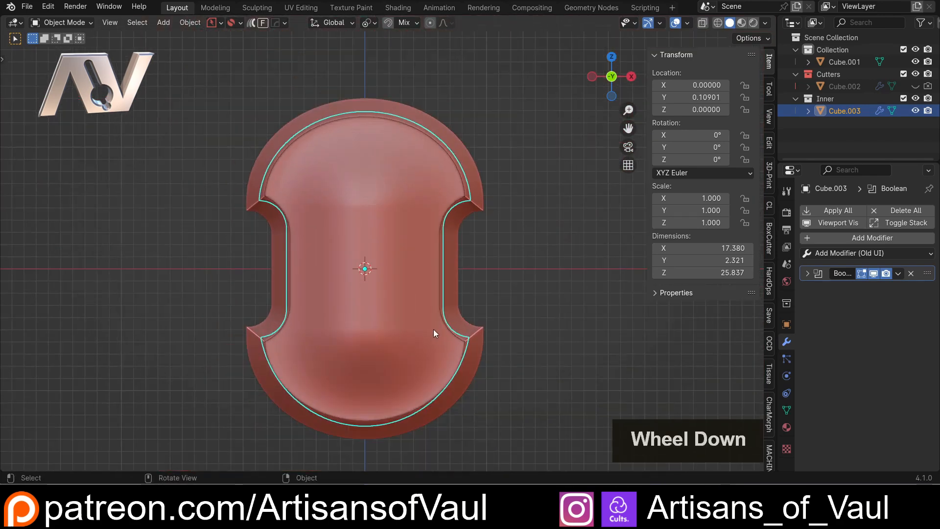
pyautogui.keyDown('shift'); pyautogui.moveTo(436, 332); pyautogui.dragTo(430, 286, button='middle'); pyautogui.keyUp('shift')
# Apply the slab's Boolean modifier with Smart Apply
pyautogui.press('q')
pyautogui.press('Return')
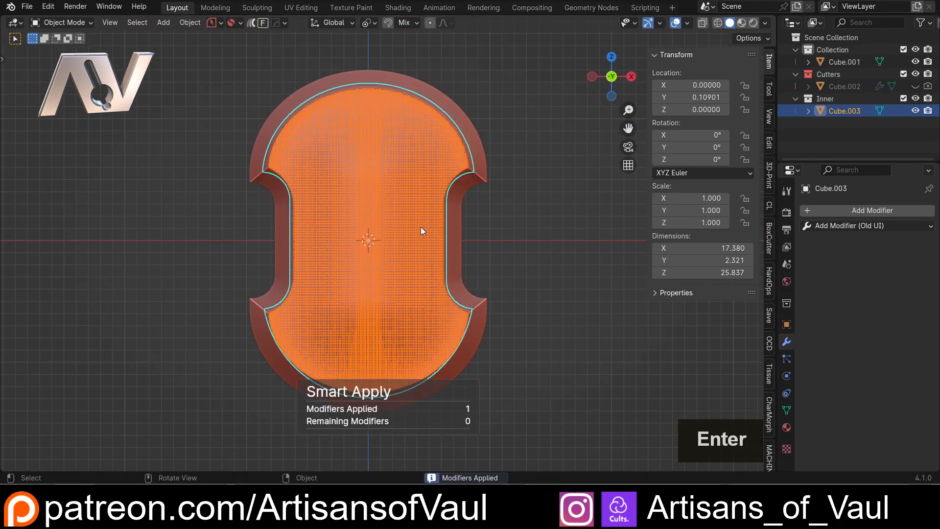
pyautogui.press('Escape')
# Symmetrize the slab's mesh along Z from the positive to the negative side
pyautogui.press('Tab')
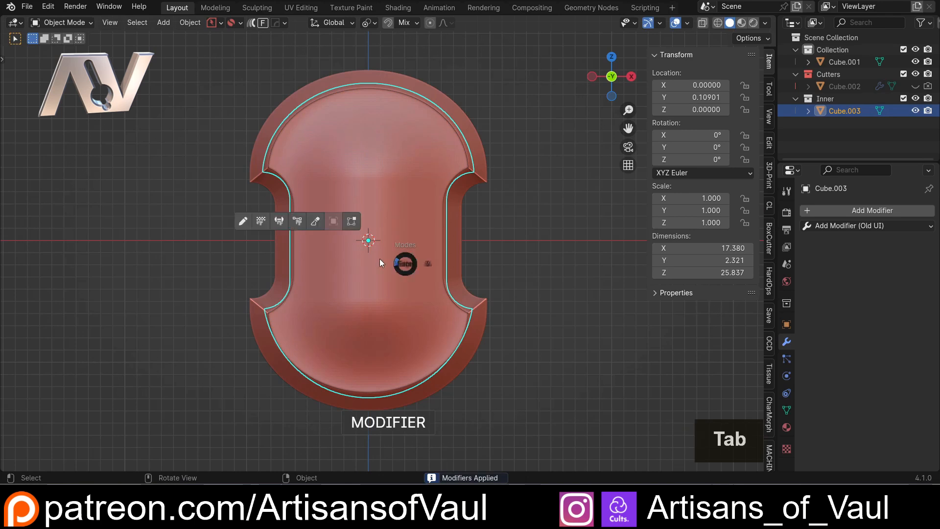
pyautogui.hotkey('alt', 'x')
pyautogui.press('Tab')
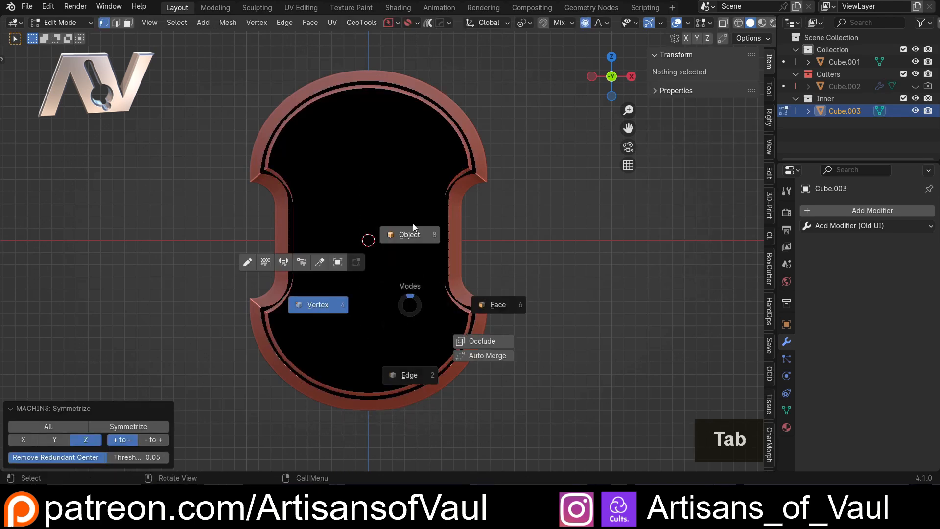
pyautogui.click(474, 240)
pyautogui.scroll(2, 472, 240)
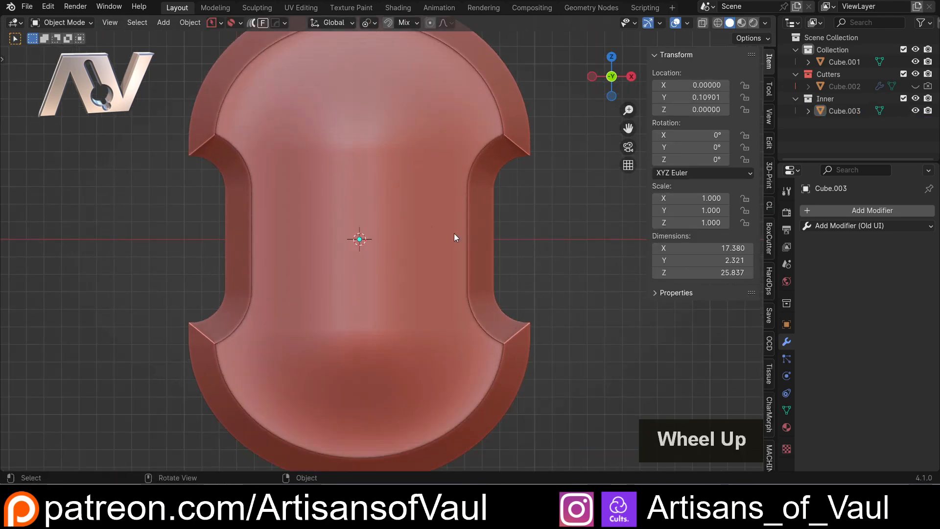
pyautogui.scroll(-2, 402, 268)
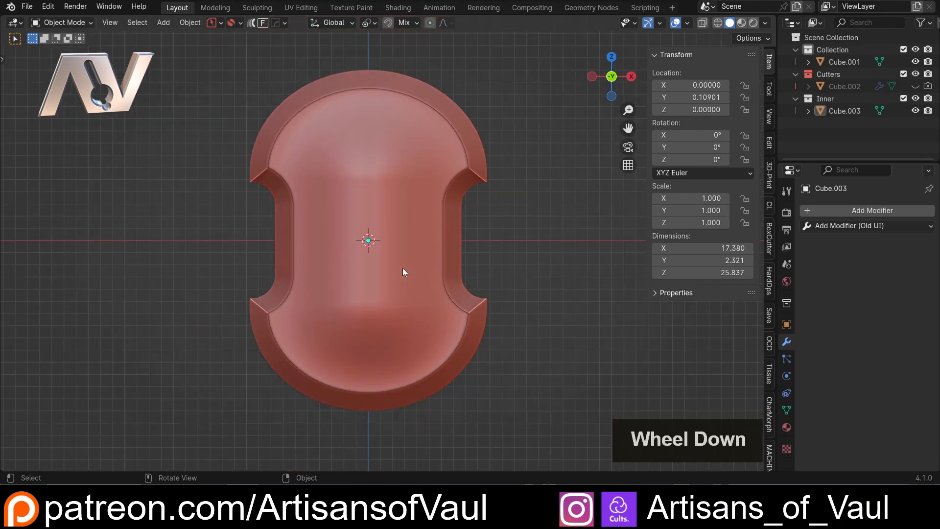
# Symmetrize the slab's mesh across X so both sides match, and leave the slab deselected in Object Mode
pyautogui.press('Tab')
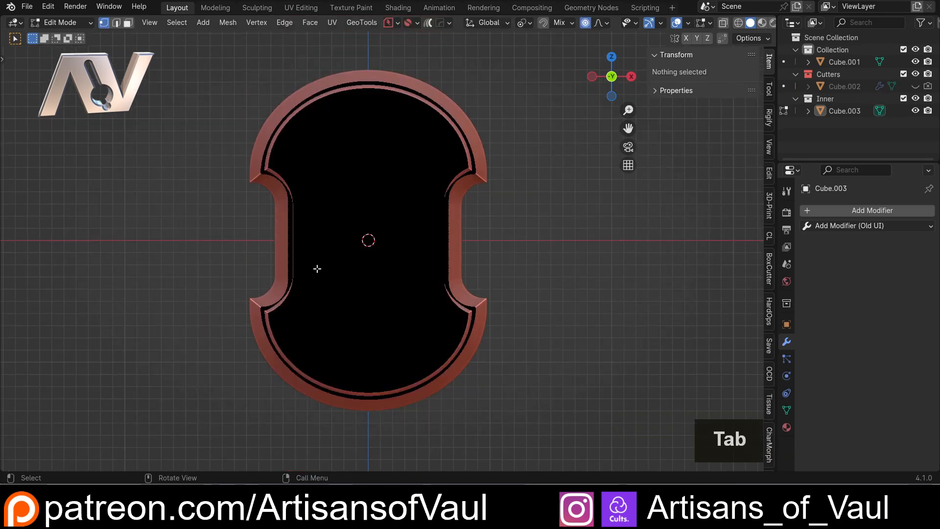
pyautogui.hotkey('alt', 'x')
pyautogui.press('Tab')
pyautogui.moveTo(511, 212); pyautogui.dragTo(514, 212)
# Examine the assembled frame and bulged slab from several angles, checking the surface and the seam along the rim
pyautogui.moveTo(515, 214); pyautogui.dragTo(320, 193, button='middle')
pyautogui.scroll(2, 302, 208)
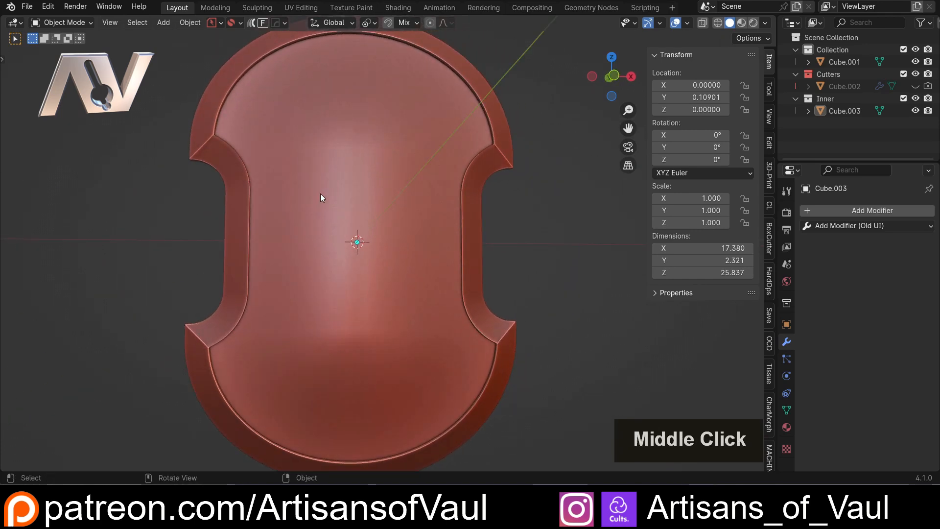
pyautogui.scroll(-2, 320, 193)
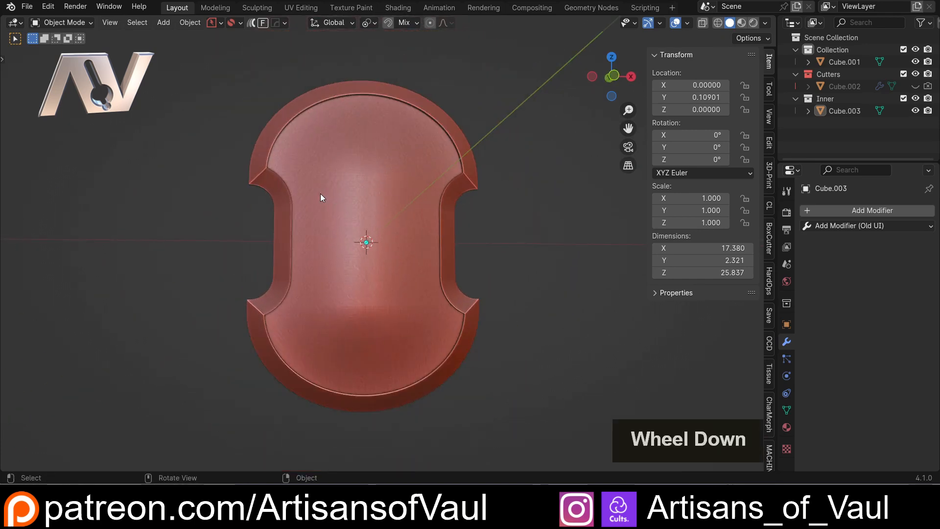
pyautogui.moveTo(321, 193); pyautogui.dragTo(328, 263, button='middle')
pyautogui.scroll(3, 303, 225)
pyautogui.scroll(2, 314, 262)
pyautogui.scroll(-1, 315, 265)
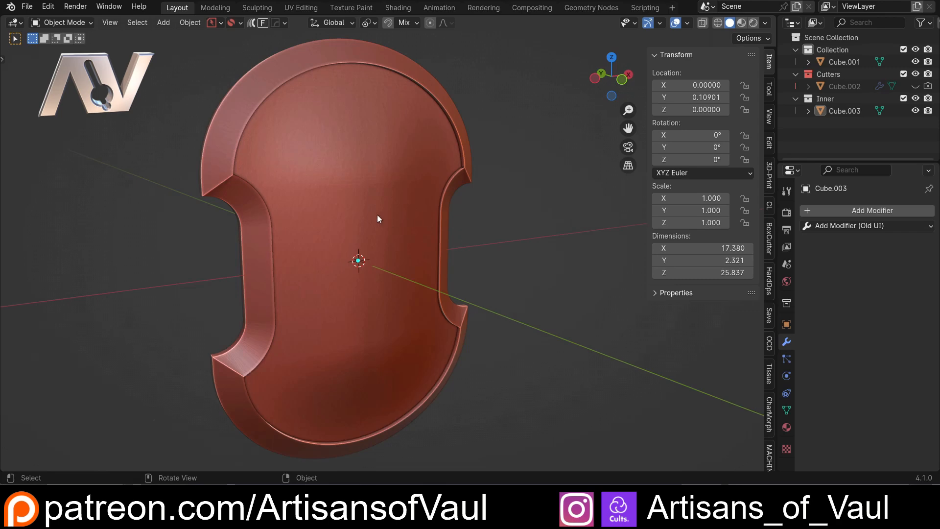
pyautogui.scroll(2, 352, 216)
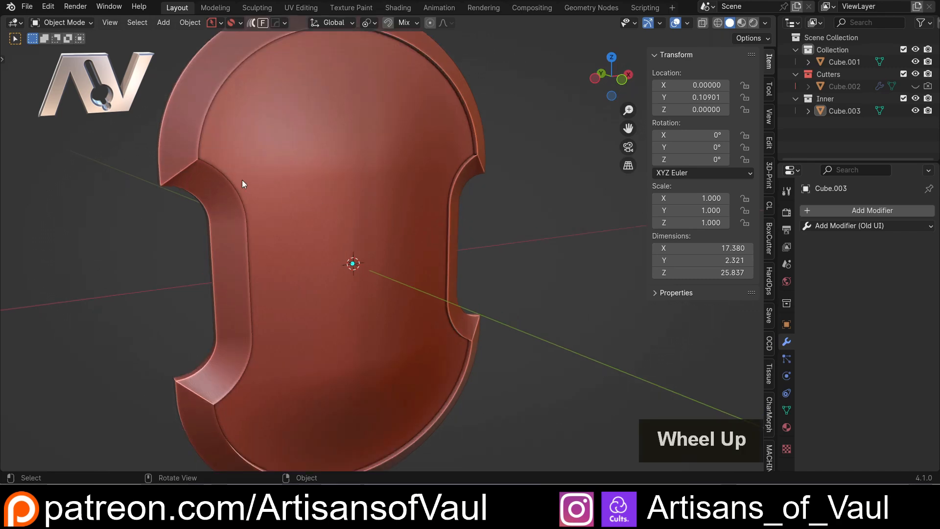
pyautogui.moveTo(242, 180); pyautogui.dragTo(212, 182, button='middle')
pyautogui.scroll(-2, 361, 174)
# Isolate the inner slab in edge editing and select both halves of its upper arc's front border
pyautogui.click(328, 223)
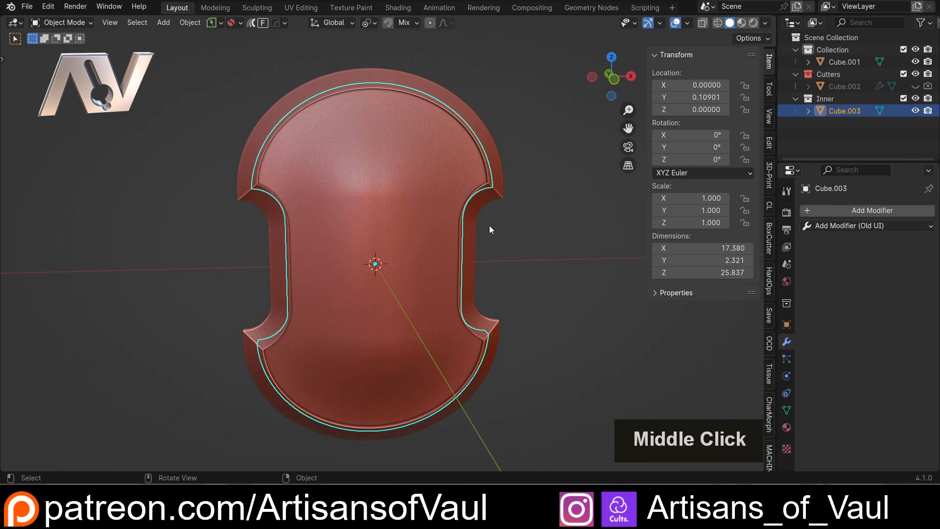
pyautogui.click(410, 234)
pyautogui.press('Tab')
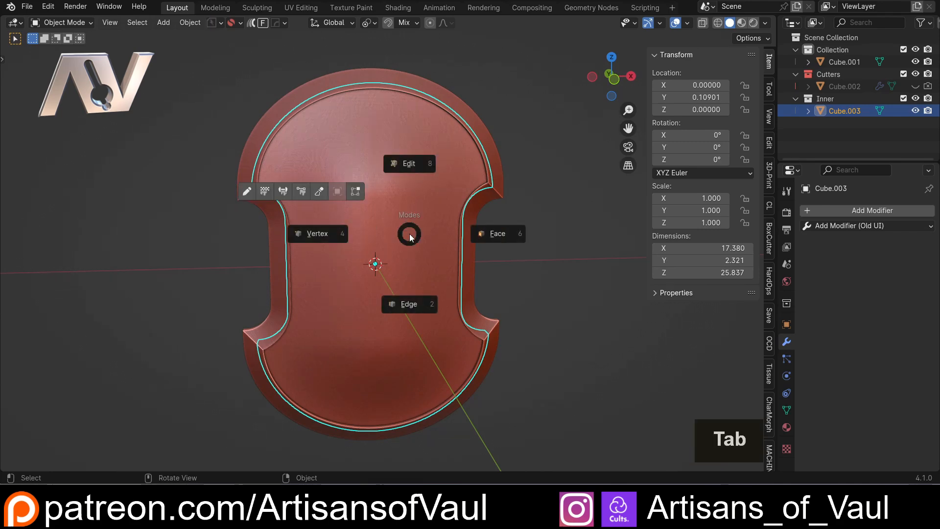
pyautogui.press('KP_Divide')
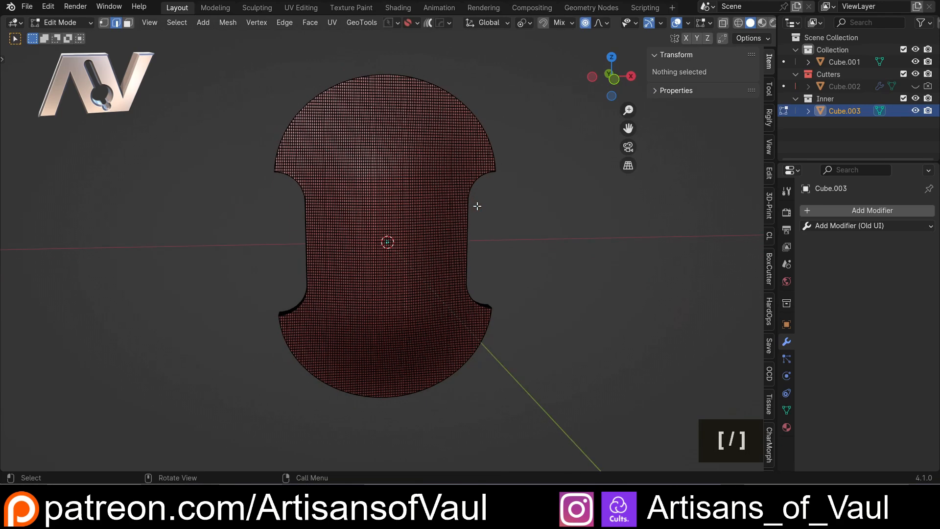
pyautogui.scroll(4, 400, 270)
pyautogui.click(410, 175)
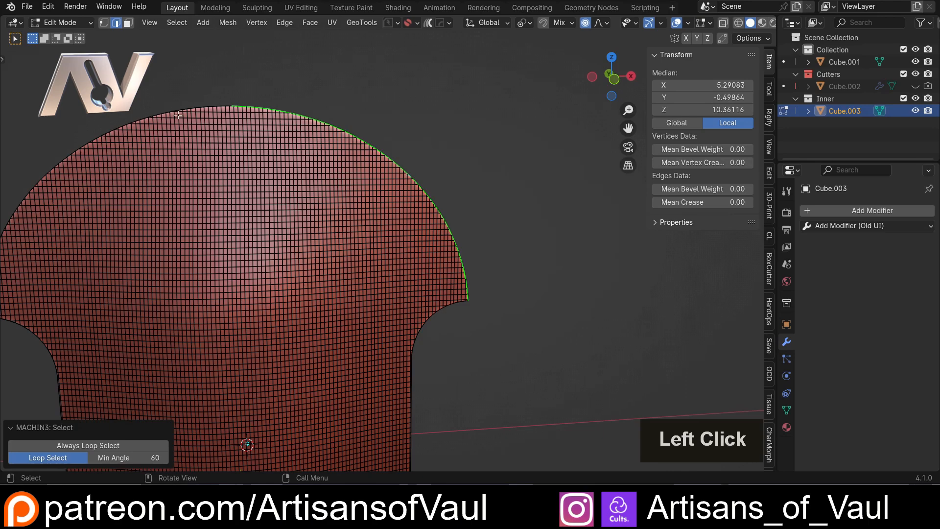
pyautogui.keyDown('alt'); pyautogui.keyDown('shift'); pyautogui.click(164, 112); pyautogui.keyUp('shift'); pyautogui.keyUp('alt')
# Add the front border edges of the slab's notch on the positive X side to the selection
pyautogui.keyDown('shift'); pyautogui.moveTo(418, 300); pyautogui.dragTo(313, 185, button='middle'); pyautogui.keyUp('shift')
pyautogui.scroll(4, 313, 185)
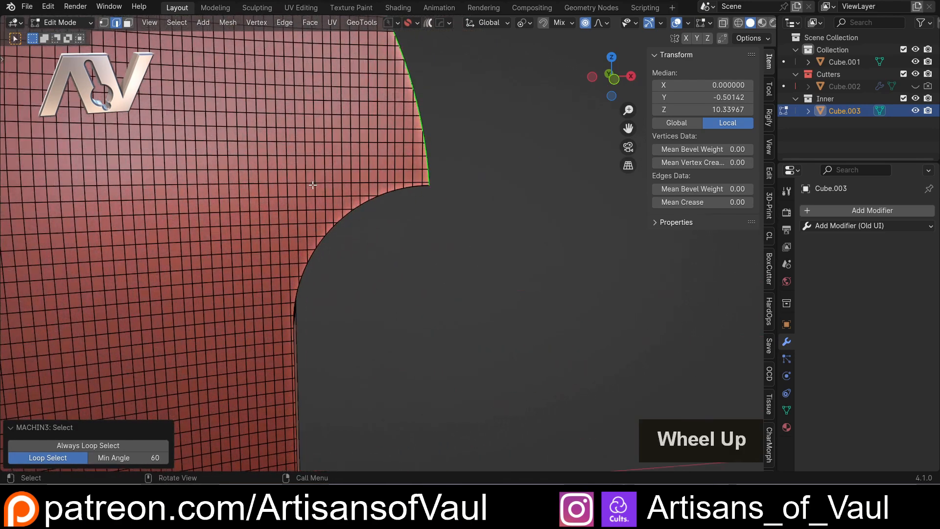
pyautogui.keyDown('shift'); pyautogui.moveTo(402, 182); pyautogui.dragTo(345, 246, button='middle'); pyautogui.keyUp('shift')
pyautogui.scroll(2, 345, 247)
pyautogui.keyDown('shift'); pyautogui.click(304, 266); pyautogui.keyUp('shift')
pyautogui.keyDown('alt'); pyautogui.click(304, 266); pyautogui.keyUp('alt')
# Extend the selection with the border edges on both halves of the slab's lower arc
pyautogui.scroll(-4, 304, 266)
pyautogui.keyDown('shift'); pyautogui.moveTo(235, 373); pyautogui.dragTo(380, 208, button='middle'); pyautogui.keyUp('shift')
pyautogui.scroll(-3, 343, 339)
pyautogui.scroll(4, 326, 249)
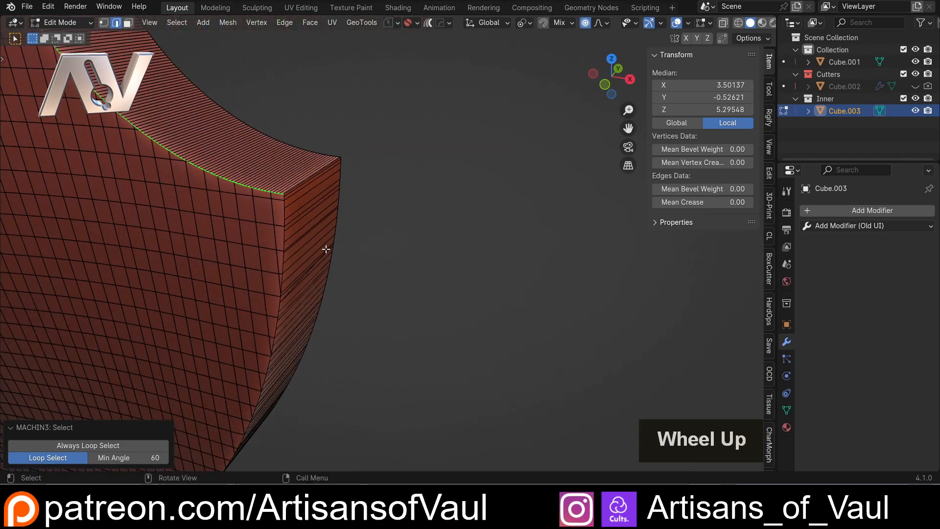
pyautogui.keyDown('shift'); pyautogui.click(284, 234); pyautogui.keyUp('shift')
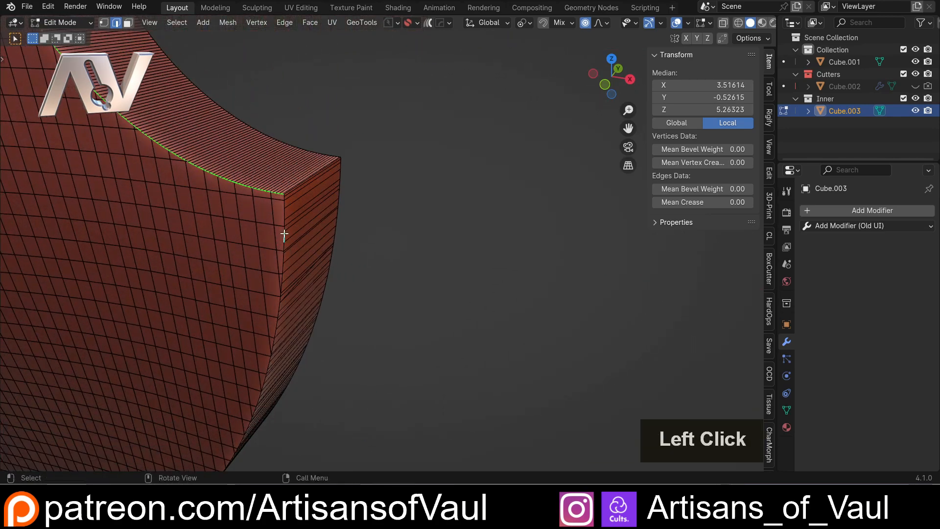
pyautogui.keyDown('alt'); pyautogui.click(284, 233); pyautogui.keyUp('alt')
pyautogui.keyDown('shift'); pyautogui.moveTo(246, 297); pyautogui.dragTo(244, 265, button='middle'); pyautogui.keyUp('shift')
pyautogui.scroll(3, 241, 277)
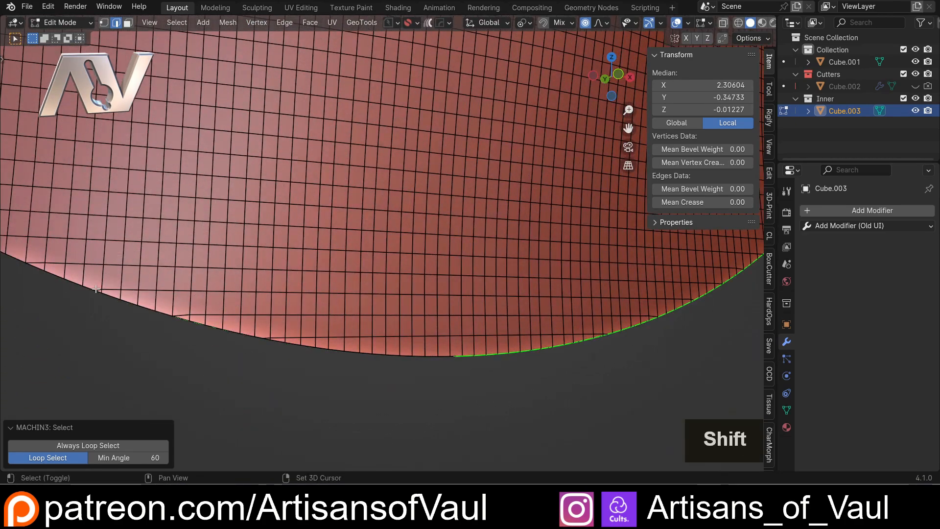
pyautogui.keyDown('shift'); pyautogui.click(67, 278); pyautogui.keyUp('shift')
pyautogui.scroll(-2, 112, 261)
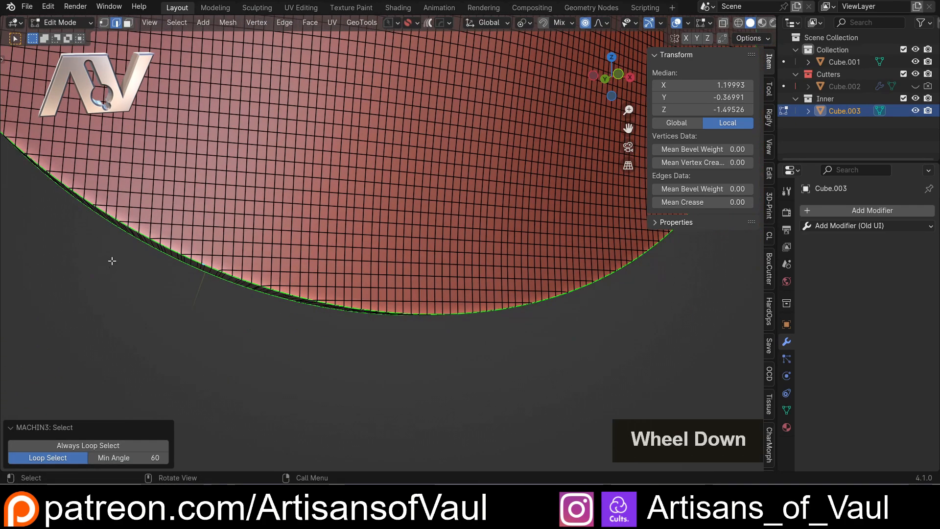
# Deselect the short cross edge on the slab's bottom rim and add the front border of the negative X notch
pyautogui.moveTo(119, 177); pyautogui.dragTo(226, 155, button='middle')
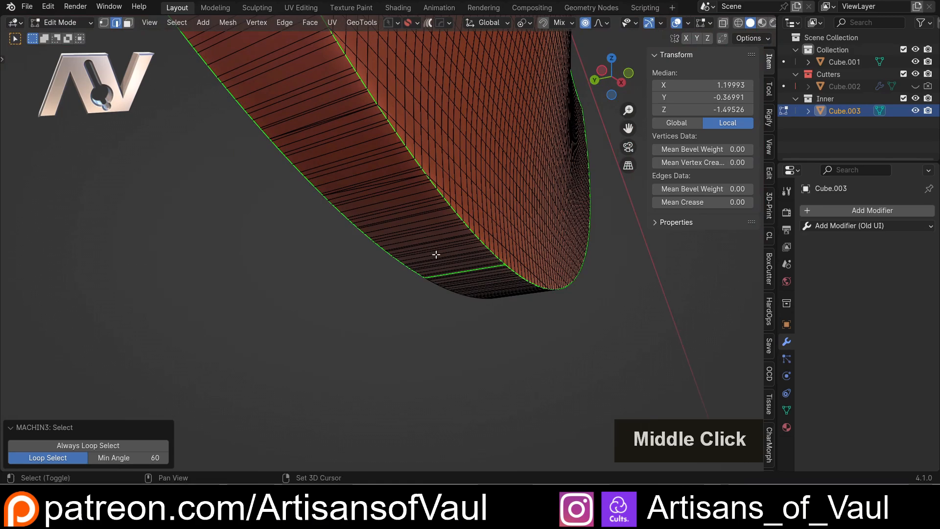
pyautogui.click(459, 270)
pyautogui.scroll(-1, 443, 236)
pyautogui.keyDown('shift'); pyautogui.moveTo(443, 236); pyautogui.dragTo(416, 469, button='middle'); pyautogui.keyUp('shift')
pyautogui.moveTo(338, 214); pyautogui.dragTo(358, 187, button='middle')
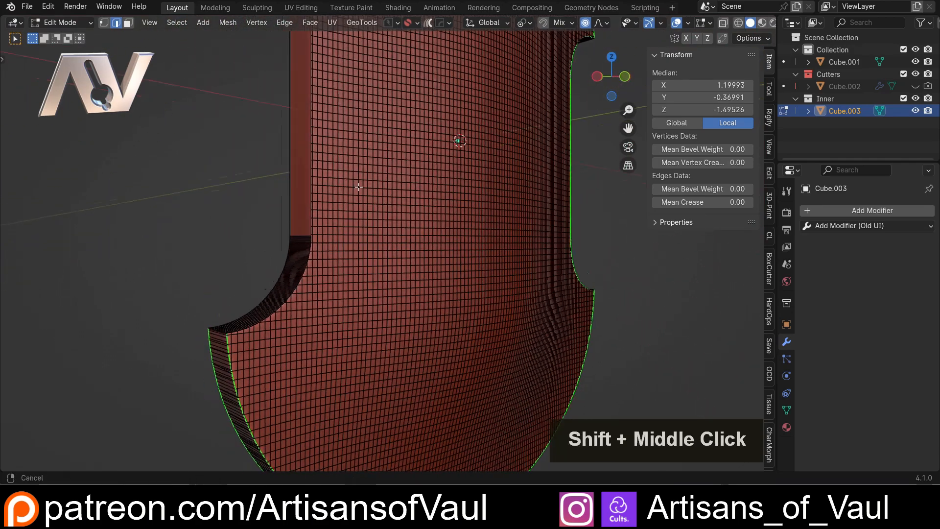
pyautogui.scroll(6, 359, 187)
pyautogui.keyDown('shift'); pyautogui.moveTo(275, 242); pyautogui.dragTo(448, 265, button='middle'); pyautogui.keyUp('shift')
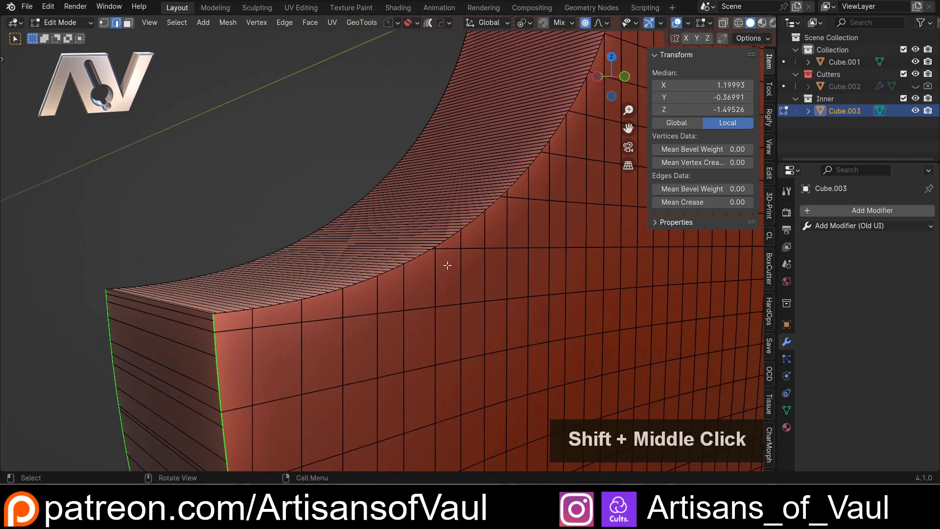
pyautogui.scroll(2, 447, 265)
pyautogui.keyDown('alt'); pyautogui.click(324, 321); pyautogui.keyUp('alt')
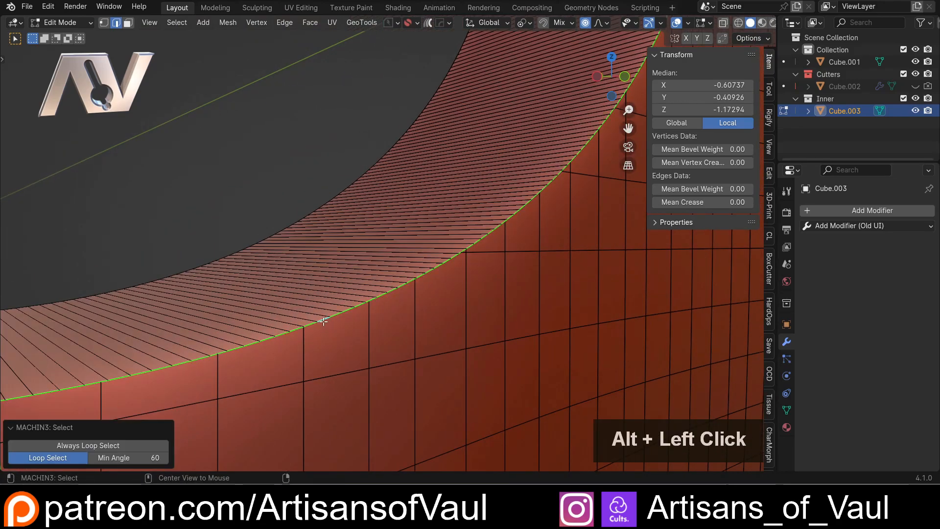
# Add the rear border edges on both halves of the slab's upper arc to the selection
pyautogui.scroll(-2, 323, 321)
pyautogui.moveTo(367, 201)
pyautogui.keyDown('shift'); pyautogui.mouseDown(button='middle')
pyautogui.moveTo(267, 128)
pyautogui.moveTo(318, 352)
pyautogui.moveTo(417, 136)
pyautogui.moveTo(382, 210)
pyautogui.mouseUp(button='middle'); pyautogui.keyUp('shift')
pyautogui.scroll(-5, 382, 212)
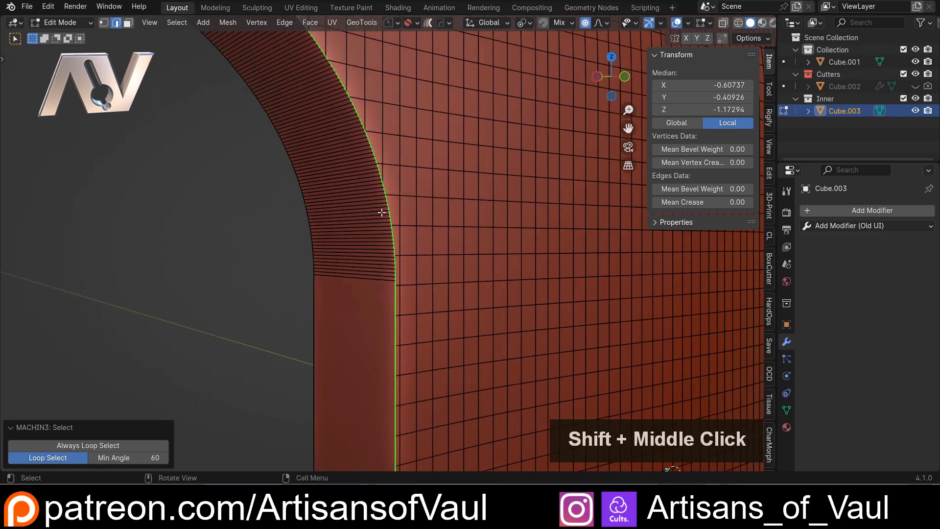
pyautogui.moveTo(244, 117); pyautogui.dragTo(326, 143, button='middle')
pyautogui.keyDown('shift'); pyautogui.moveTo(451, 201); pyautogui.dragTo(321, 242, button='middle'); pyautogui.keyUp('shift')
pyautogui.keyDown('shift'); pyautogui.click(394, 193); pyautogui.keyUp('shift')
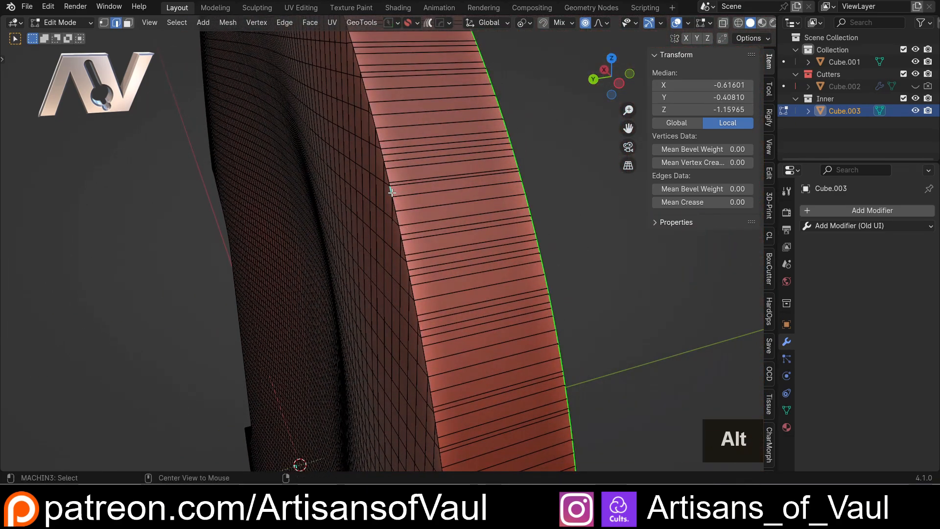
pyautogui.keyDown('alt'); pyautogui.click(392, 192); pyautogui.keyUp('alt')
pyautogui.scroll(-3, 392, 192)
pyautogui.moveTo(402, 196); pyautogui.dragTo(486, 253, button='middle')
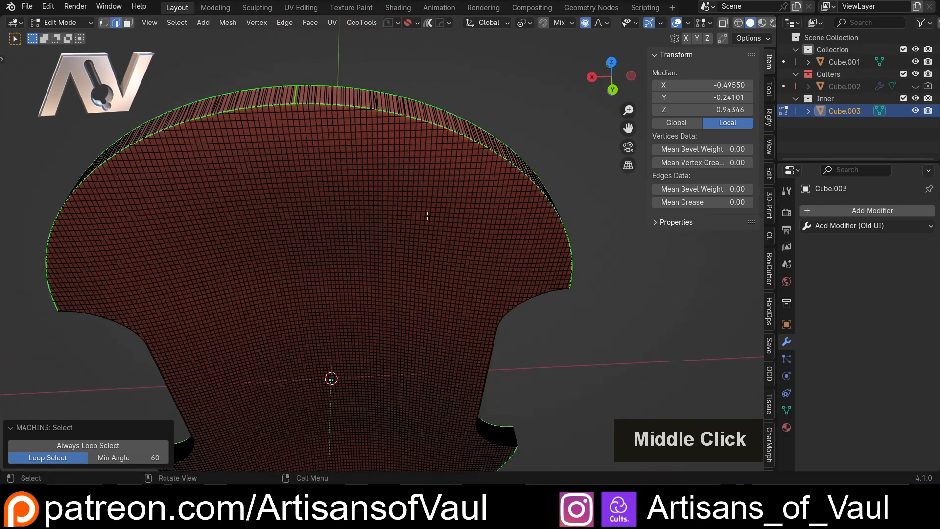
pyautogui.keyDown('shift'); pyautogui.click(393, 189); pyautogui.keyUp('shift')
# Add the rear border edges of the notch on the negative X side to the selection
pyautogui.keyDown('shift'); pyautogui.moveTo(527, 305); pyautogui.dragTo(338, 189, button='middle'); pyautogui.keyUp('shift')
pyautogui.scroll(3, 403, 140)
pyautogui.scroll(3, 330, 191)
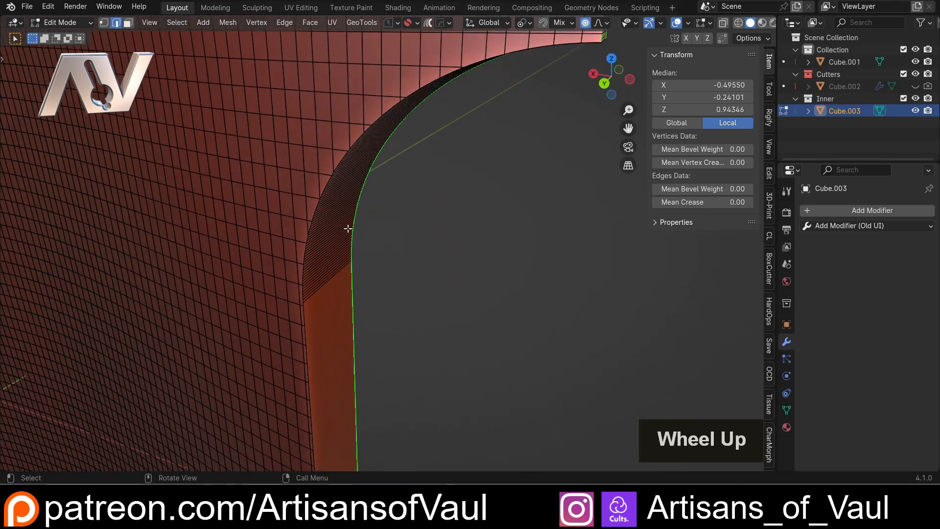
pyautogui.keyDown('shift'); pyautogui.moveTo(363, 158); pyautogui.dragTo(363, 180, button='middle'); pyautogui.keyUp('shift')
pyautogui.scroll(2, 342, 222)
pyautogui.scroll(2, 310, 160)
pyautogui.keyDown('shift'); pyautogui.moveTo(309, 160); pyautogui.dragTo(330, 269, button='middle'); pyautogui.keyUp('shift')
pyautogui.click(270, 300)
# Complete the selection of the lower arc's rear border on both halves and deselect the short cross edge at its middle
pyautogui.scroll(-5, 270, 300)
pyautogui.keyDown('shift'); pyautogui.scroll(2, 329, 268); pyautogui.keyUp('shift')
pyautogui.scroll(3, 184, 202)
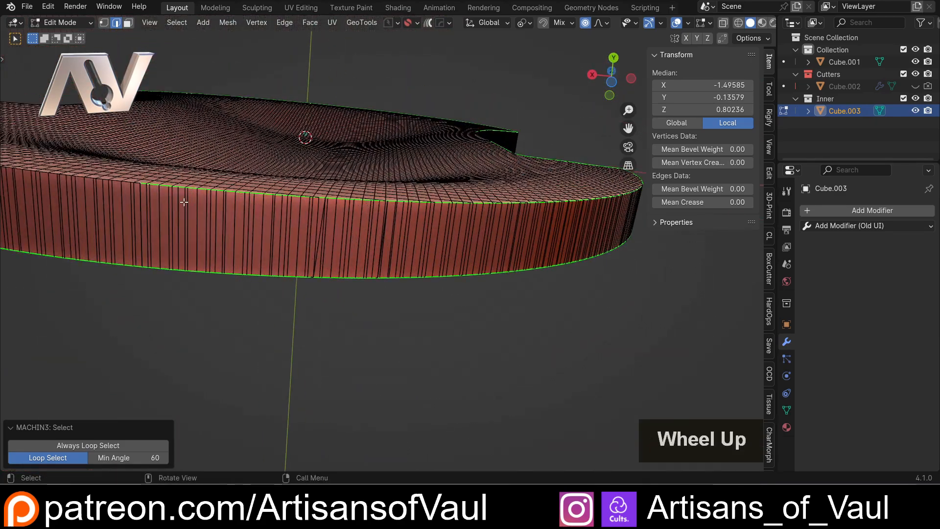
pyautogui.moveTo(184, 202); pyautogui.dragTo(333, 313, button='middle')
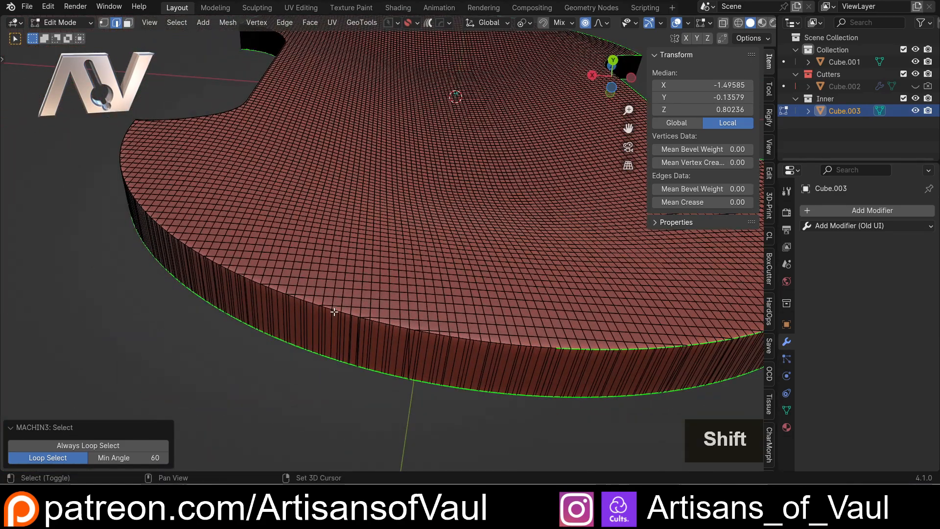
pyautogui.keyDown('shift'); pyautogui.click(334, 311); pyautogui.keyUp('shift')
pyautogui.scroll(-2, 343, 308)
pyautogui.scroll(3, 371, 294)
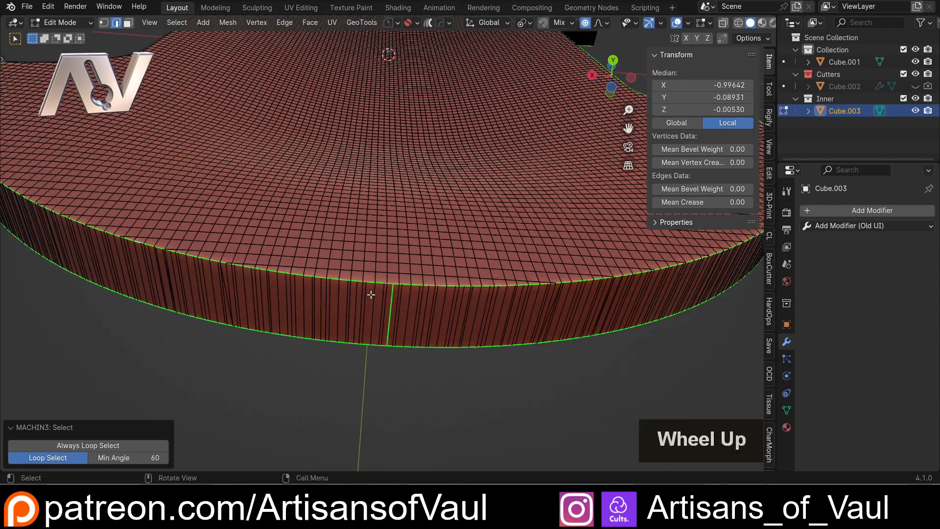
pyautogui.keyDown('shift'); pyautogui.click(390, 326); pyautogui.keyUp('shift')
# Add the rear border edges of the notch on the positive X side to the selection
pyautogui.moveTo(390, 326); pyautogui.dragTo(293, 214, button='middle')
pyautogui.keyDown('shift'); pyautogui.click(309, 172); pyautogui.keyUp('shift')
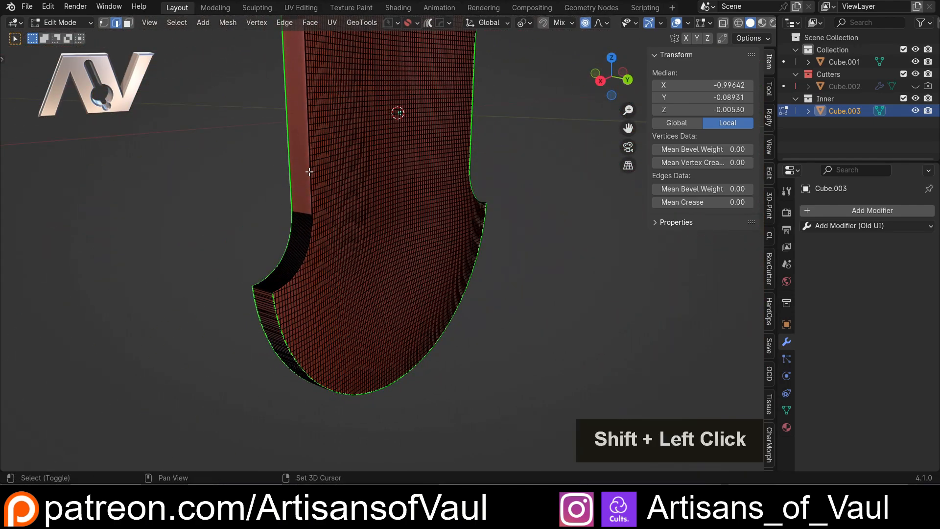
pyautogui.keyDown('alt'); pyautogui.click(309, 171); pyautogui.keyUp('alt')
# Add the short corner edge across the slab's thickness at the lower end of the positive X notch
pyautogui.keyDown('shift'); pyautogui.moveTo(285, 305); pyautogui.dragTo(289, 242, button='middle'); pyautogui.keyUp('shift')
pyautogui.scroll(5, 207, 213)
pyautogui.keyDown('shift'); pyautogui.moveTo(207, 213); pyautogui.dragTo(359, 324, button='middle'); pyautogui.keyUp('shift')
pyautogui.scroll(2, 287, 259)
pyautogui.scroll(2, 289, 396)
pyautogui.keyDown('shift'); pyautogui.click(309, 382); pyautogui.keyUp('shift')
# Add the short corner edge across the slab's thickness at the upper end of the positive X notch
pyautogui.scroll(-5, 359, 324)
pyautogui.keyDown('shift'); pyautogui.moveTo(389, 133); pyautogui.dragTo(372, 470, button='middle'); pyautogui.keyUp('shift')
pyautogui.scroll(-1, 412, 4)
pyautogui.scroll(-2, 538, 105)
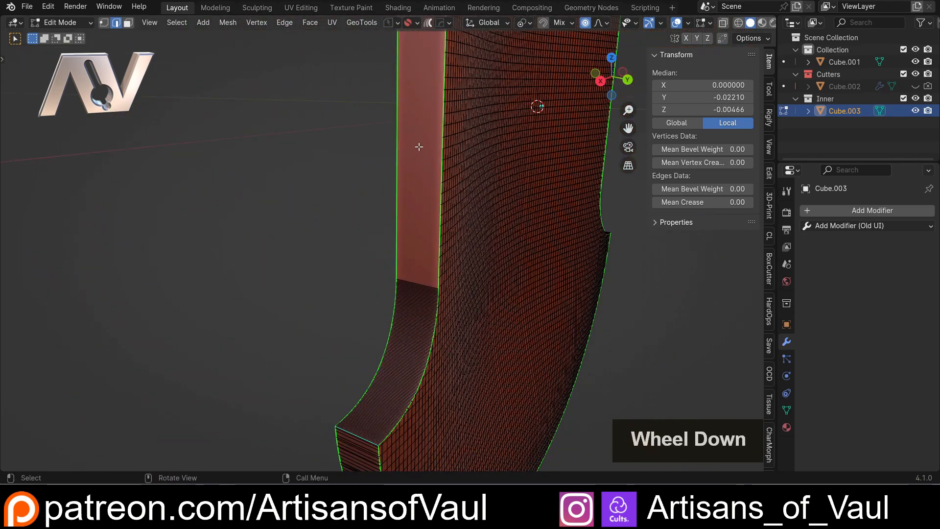
pyautogui.moveTo(538, 105); pyautogui.dragTo(381, 182, button='middle')
pyautogui.scroll(4, 381, 182)
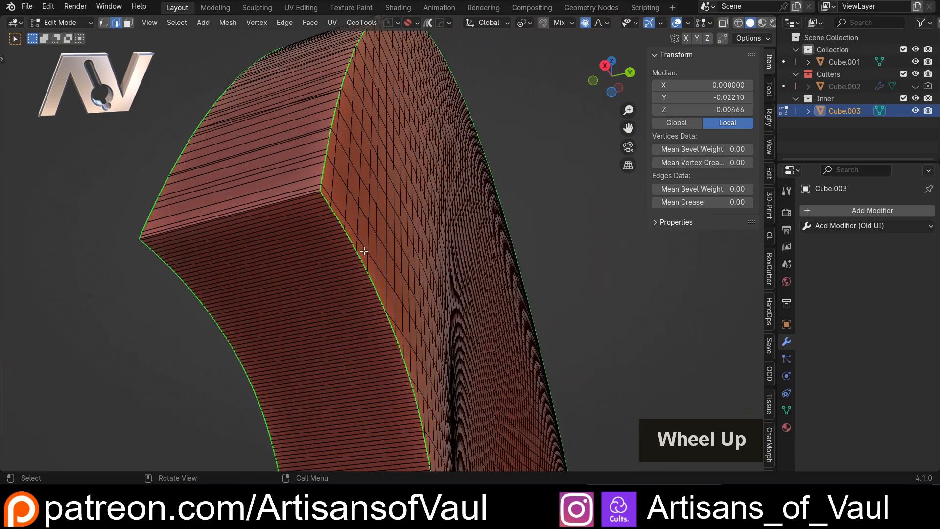
pyautogui.keyDown('shift'); pyautogui.click(249, 193); pyautogui.keyUp('shift')
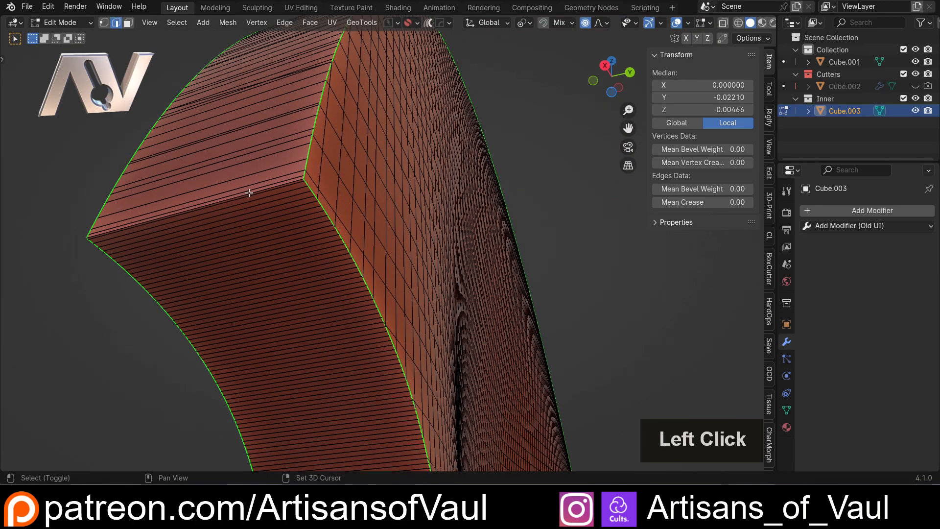
# Add the short corner edge at the upper end of the negative X notch to the selection
pyautogui.scroll(-2, 249, 192)
pyautogui.moveTo(250, 193); pyautogui.dragTo(262, 166, button='middle')
pyautogui.scroll(-2, 362, 279)
pyautogui.scroll(-4, 361, 279)
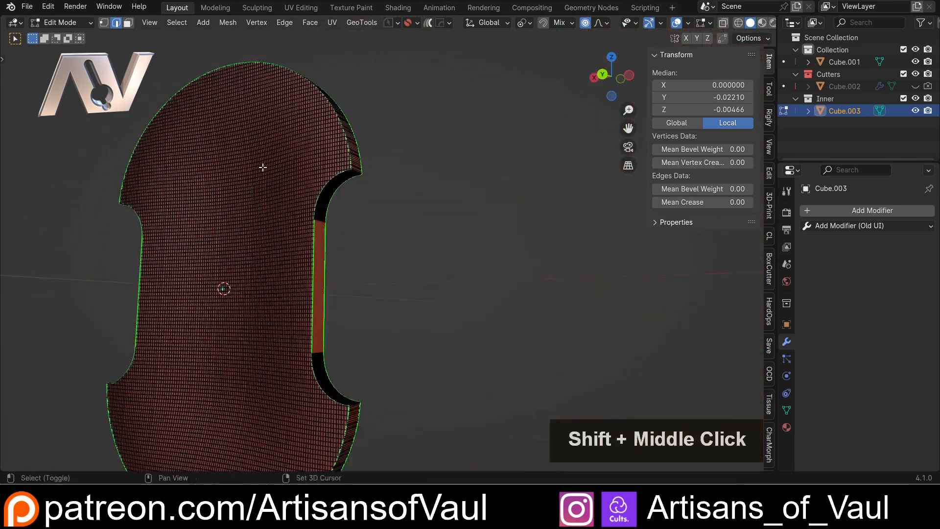
pyautogui.scroll(5, 292, 112)
pyautogui.scroll(4, 339, 216)
pyautogui.keyDown('shift'); pyautogui.moveTo(293, 112); pyautogui.dragTo(358, 244, button='middle'); pyautogui.keyUp('shift')
pyautogui.scroll(2, 358, 244)
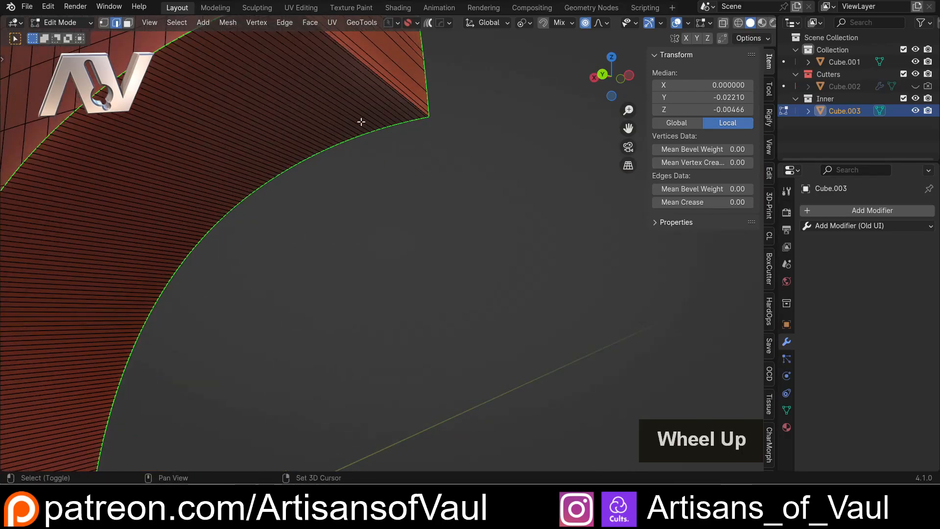
pyautogui.click(397, 90)
# Add the short corner edge at the lower end of the negative X notch to the selection
pyautogui.scroll(-3, 378, 309)
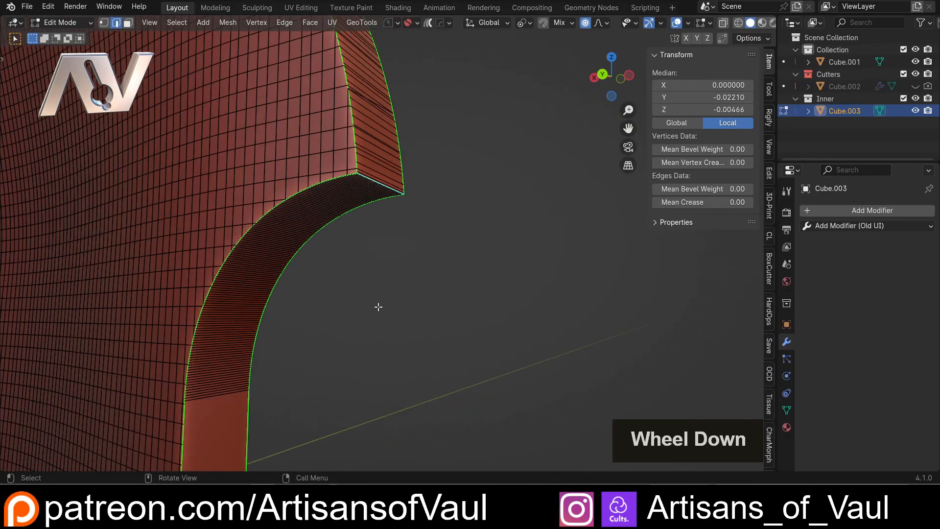
pyautogui.keyDown('shift'); pyautogui.moveTo(378, 309); pyautogui.dragTo(316, 384, button='middle'); pyautogui.keyUp('shift')
pyautogui.scroll(3, 343, 320)
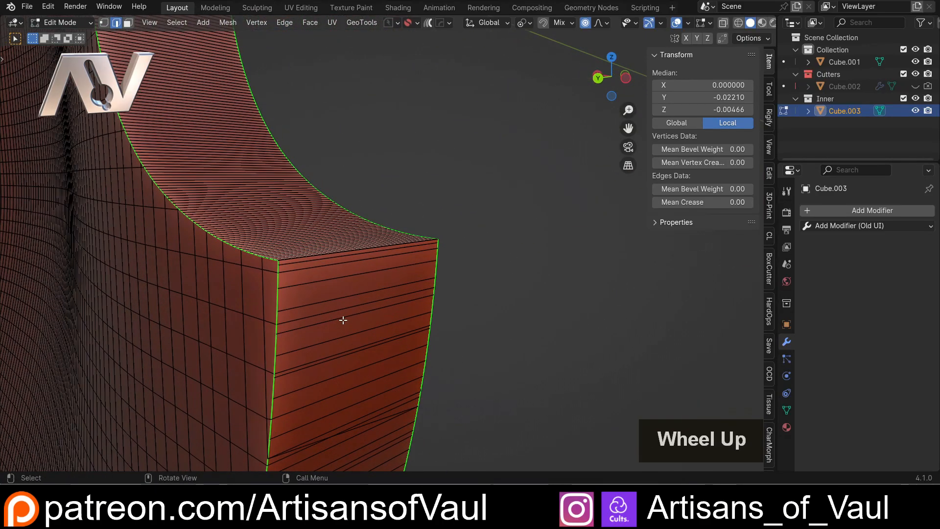
pyautogui.click(288, 260)
# Set the crease of all selected border and corner edges to 1.0 and return to Object Mode
pyautogui.hotkey('shift', 'e')
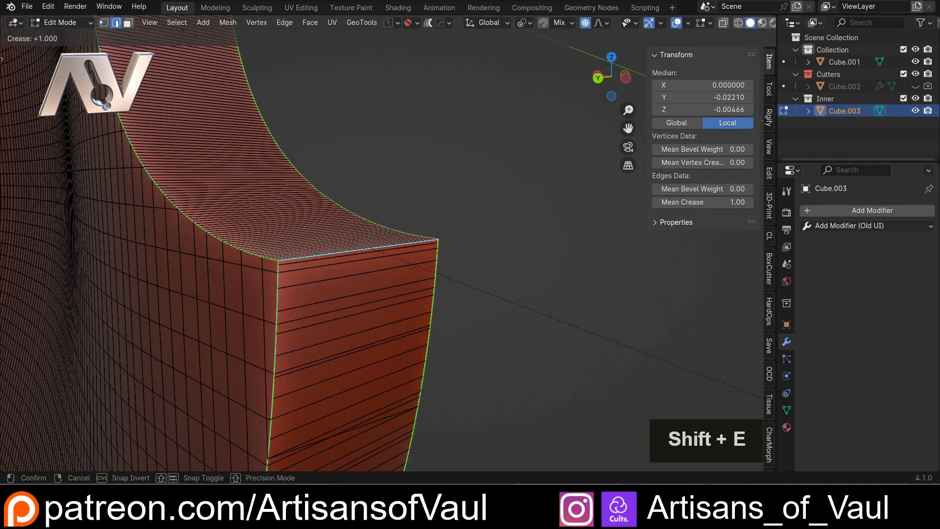
pyautogui.click(346, 142)
pyautogui.press('Tab')
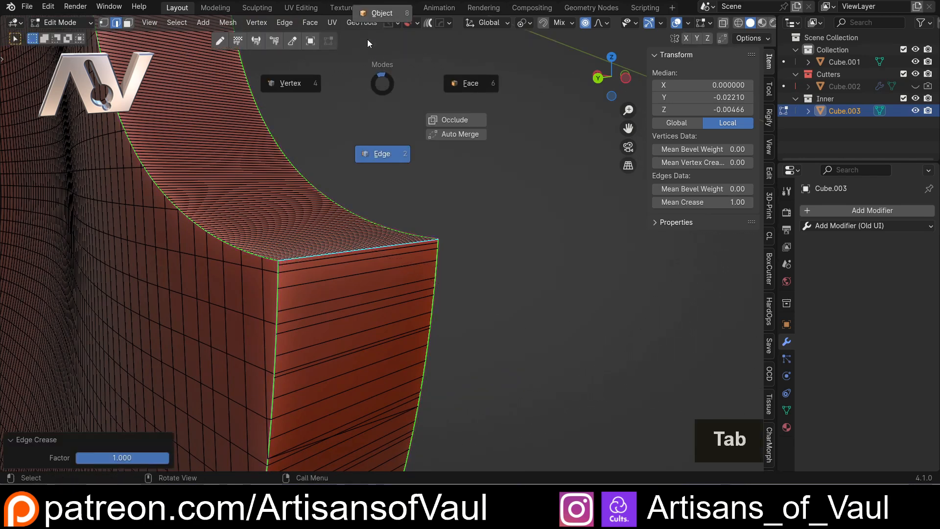
pyautogui.click(368, 43)
# Add a Catmull-Clark Subdivision Surface modifier to the slab and view the slab from the front
pyautogui.scroll(-2, 315, 213)
pyautogui.click(847, 229)
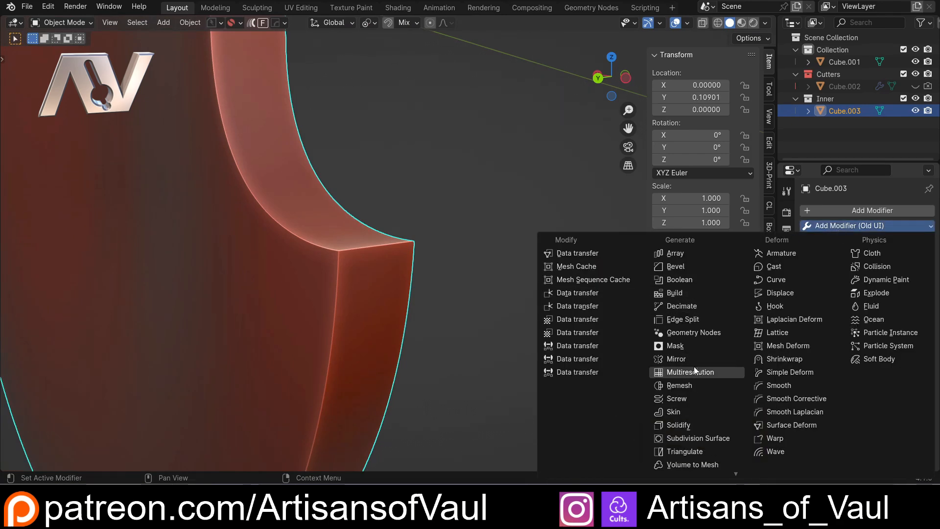
pyautogui.click(695, 437)
pyautogui.scroll(-3, 384, 166)
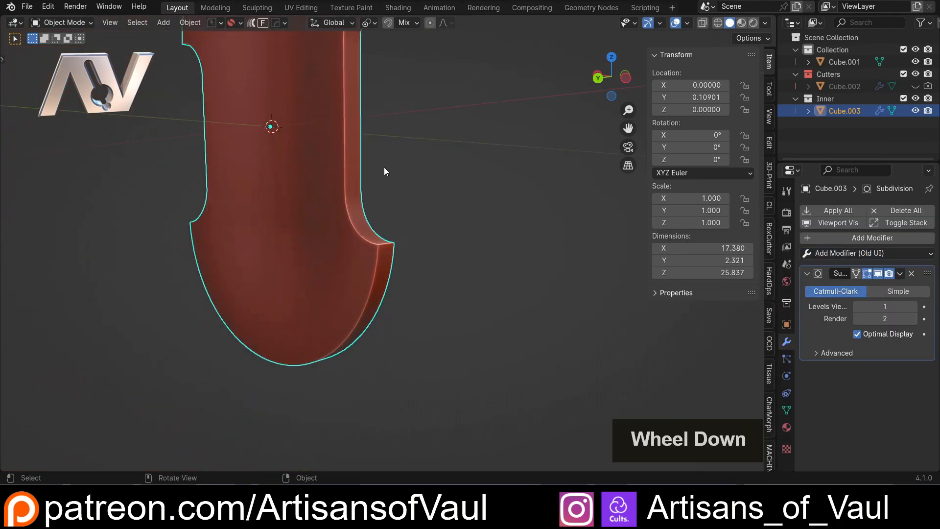
pyautogui.moveTo(384, 166); pyautogui.dragTo(302, 307, button='middle')
pyautogui.click(619, 82)
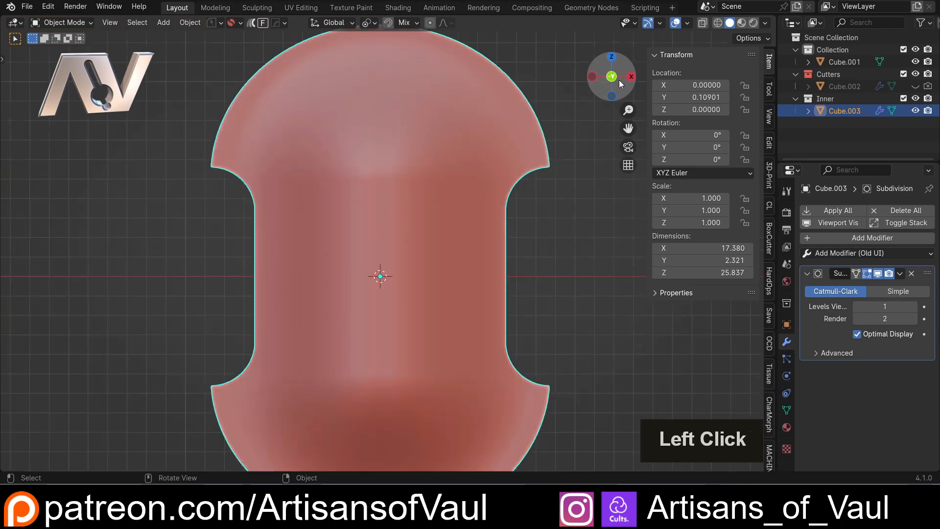
# Raise the slab's Subdivision viewport level to 3, checking the smoothness of its surface
pyautogui.scroll(2, 377, 212)
pyautogui.keyDown('shift'); pyautogui.moveTo(378, 212); pyautogui.dragTo(261, 175, button='middle'); pyautogui.keyUp('shift')
pyautogui.click(913, 306)
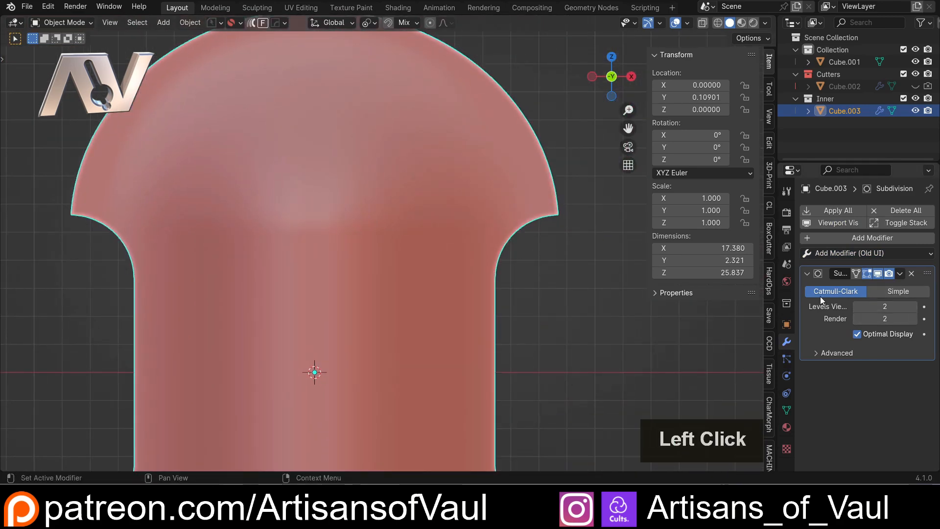
pyautogui.scroll(-2, 305, 241)
pyautogui.scroll(2, 304, 244)
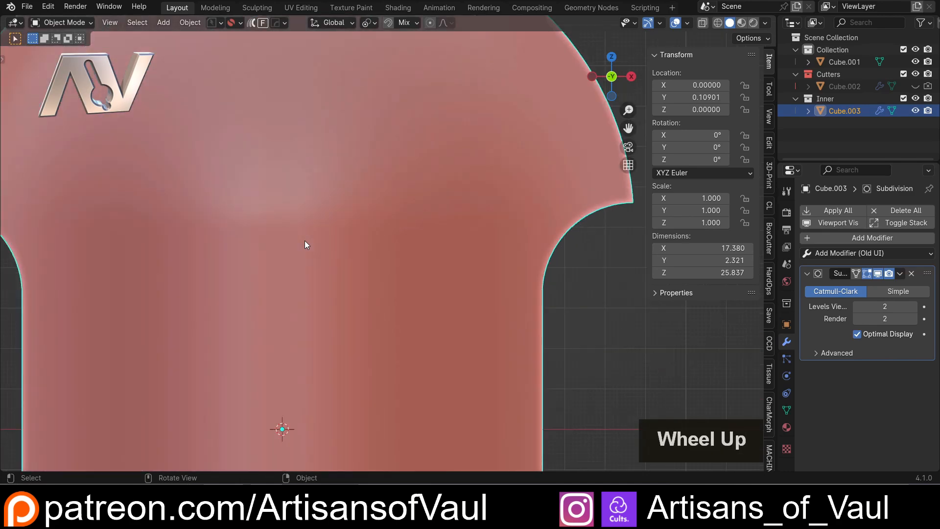
pyautogui.keyDown('shift'); pyautogui.moveTo(273, 237); pyautogui.dragTo(474, 310, button='middle'); pyautogui.keyUp('shift')
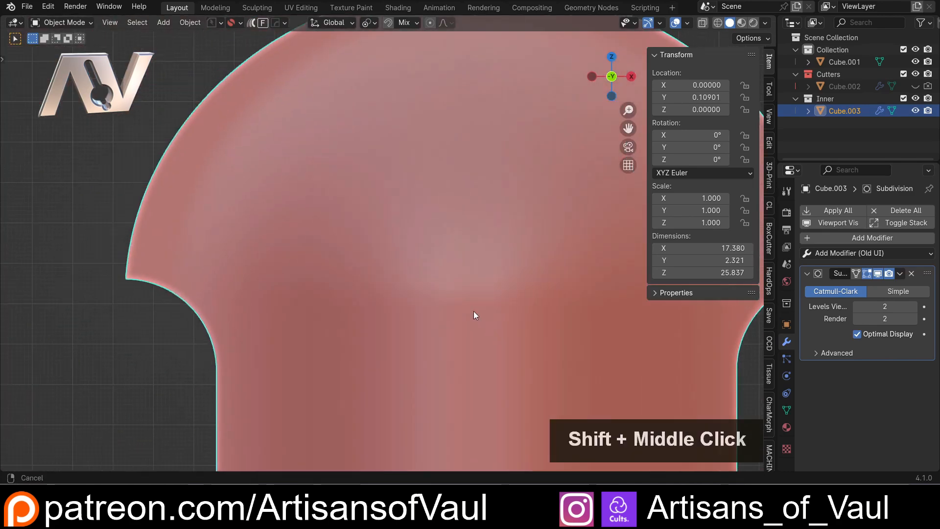
pyautogui.click(913, 308)
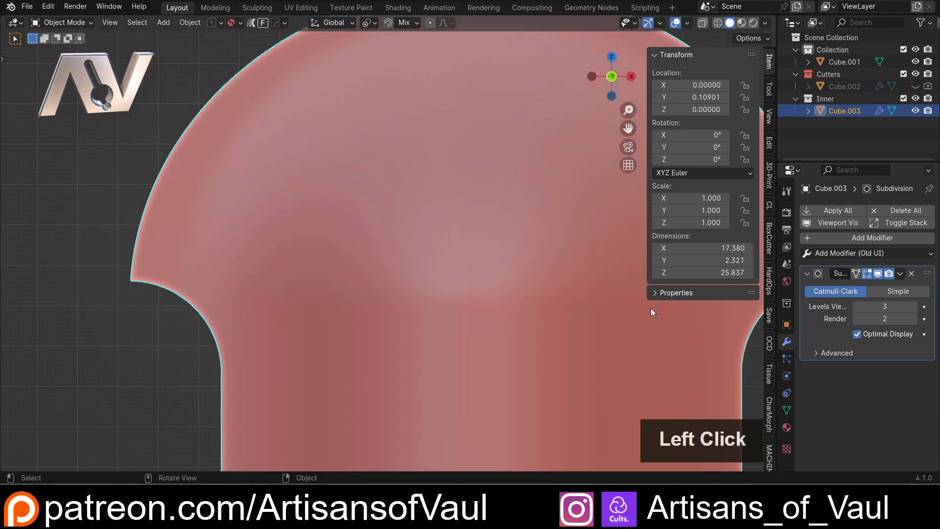
pyautogui.scroll(-3, 430, 223)
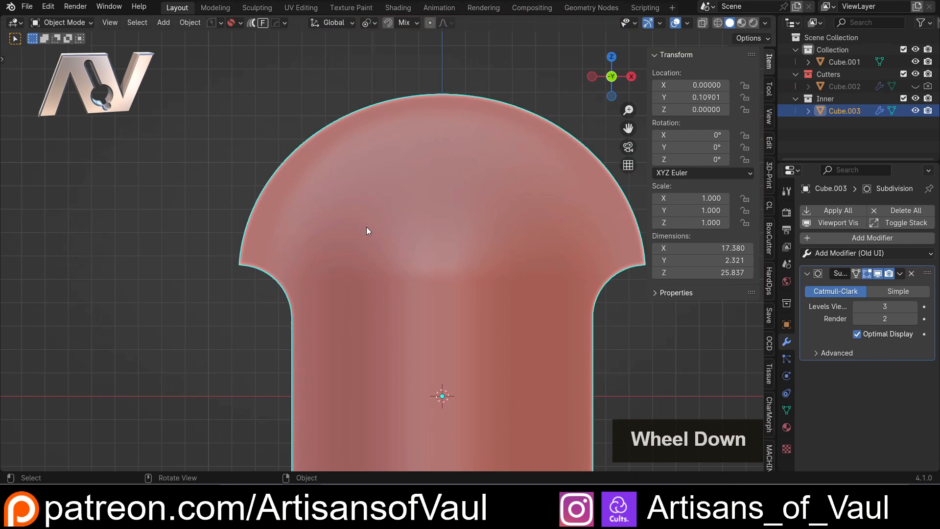
# Apply the slab's Subdivision modifier with HardOps Smart Apply
pyautogui.press('q')
pyautogui.press('Return')
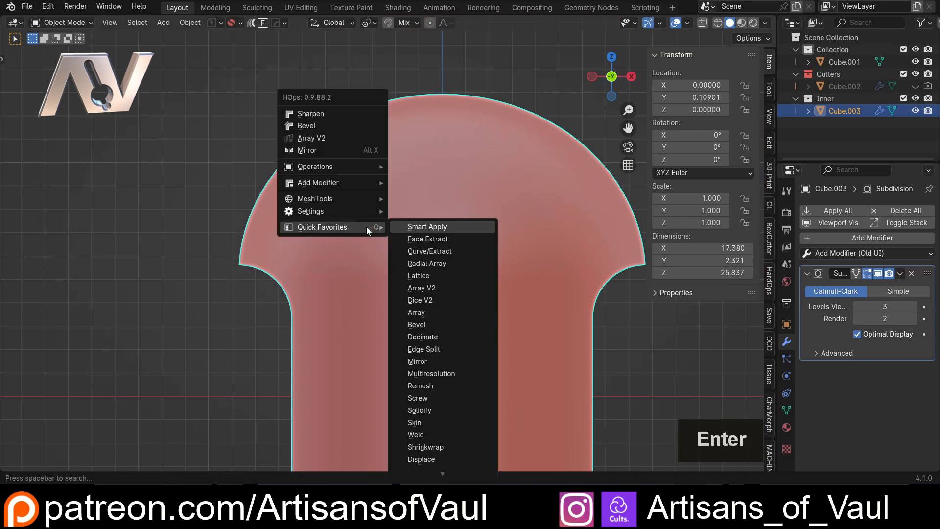
pyautogui.click(422, 219)
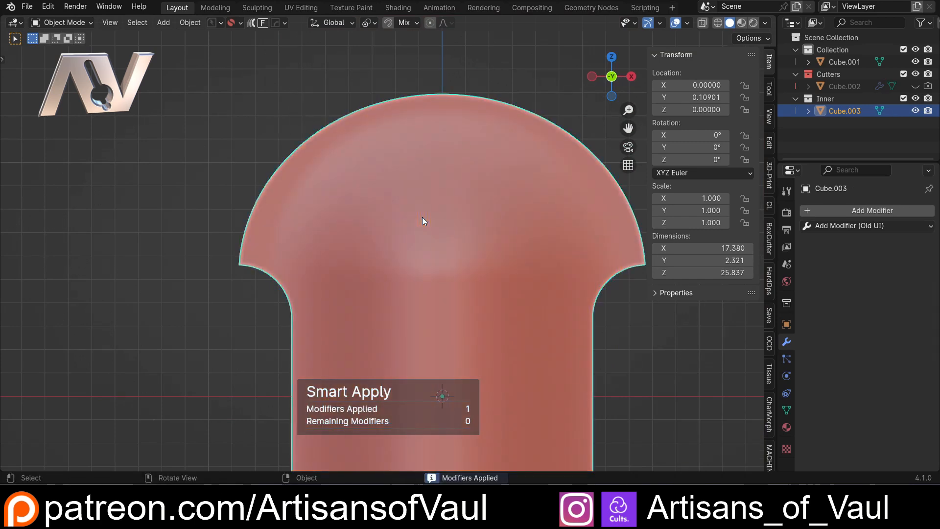
# Examine the density of the slab's subdivided mesh in vertex editing and return to Object Mode
pyautogui.scroll(3, 422, 218)
pyautogui.press('Tab')
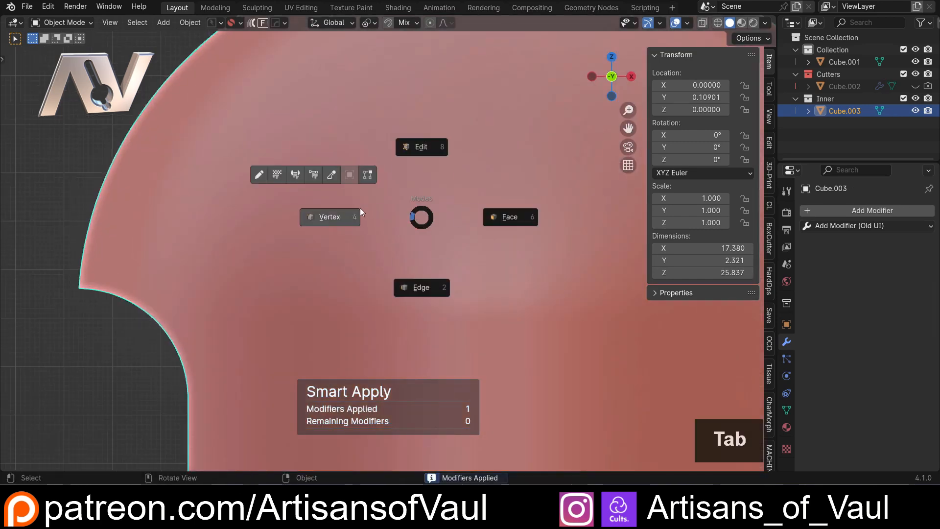
pyautogui.click(321, 217)
pyautogui.scroll(2, 319, 212)
pyautogui.scroll(-2, 319, 212)
pyautogui.press('Tab')
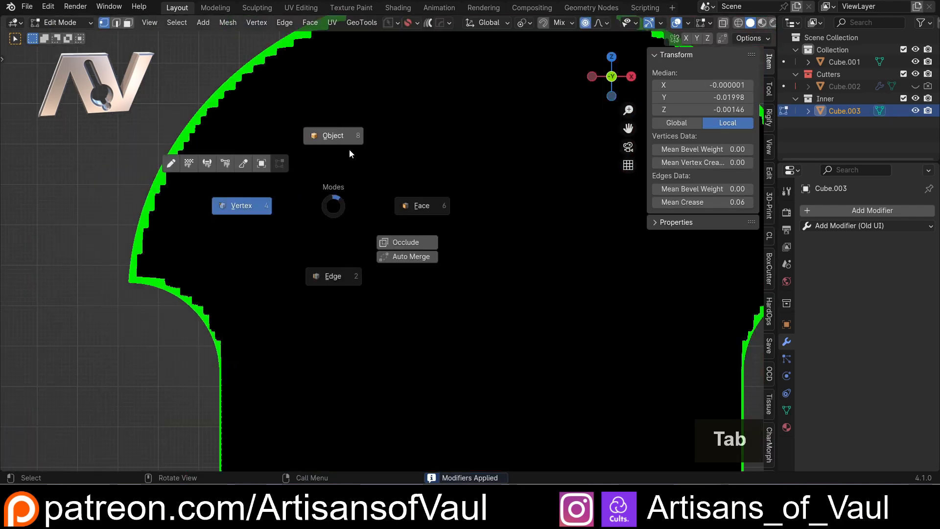
pyautogui.click(348, 141)
pyautogui.scroll(-4, 347, 141)
pyautogui.keyDown('shift'); pyautogui.moveTo(347, 141); pyautogui.dragTo(274, 216, button='middle'); pyautogui.keyUp('shift')
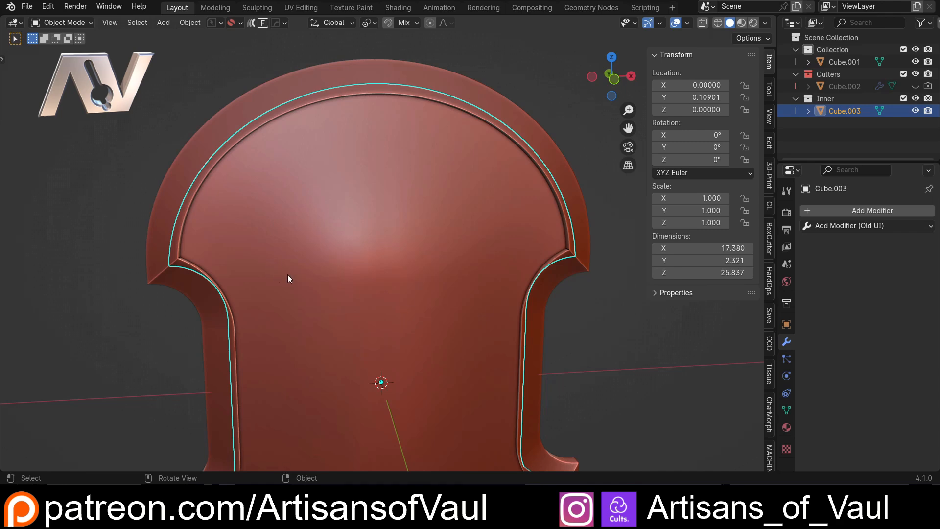
# Show the tool names in a widened toolbar and switch the shield's inner panel to Sculpt Mode
pyautogui.moveTo(311, 279); pyautogui.dragTo(343, 236, button='middle')
pyautogui.scroll(-5, 368, 267)
pyautogui.scroll(6, 347, 286)
pyautogui.keyDown('shift'); pyautogui.moveTo(347, 286); pyautogui.dragTo(322, 300, button='middle'); pyautogui.keyUp('shift')
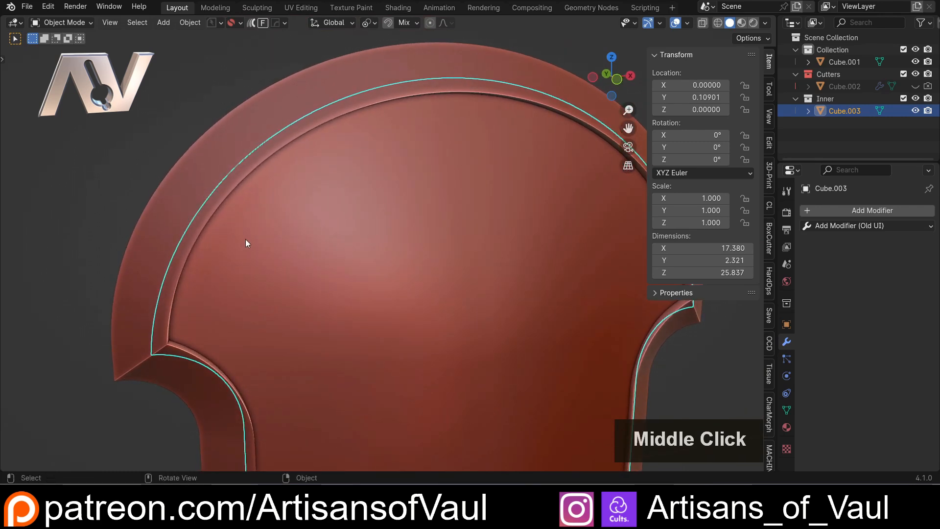
pyautogui.press('t')
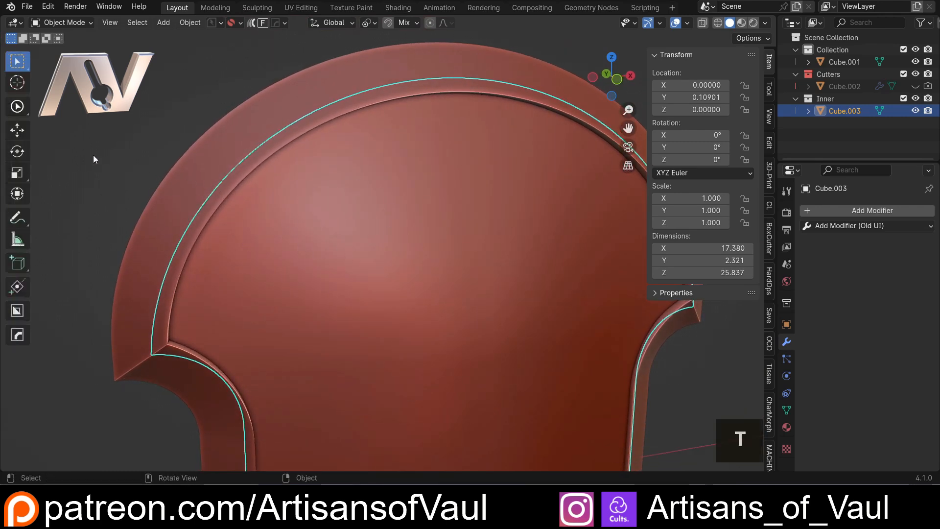
pyautogui.moveTo(33, 216); pyautogui.dragTo(99, 212)
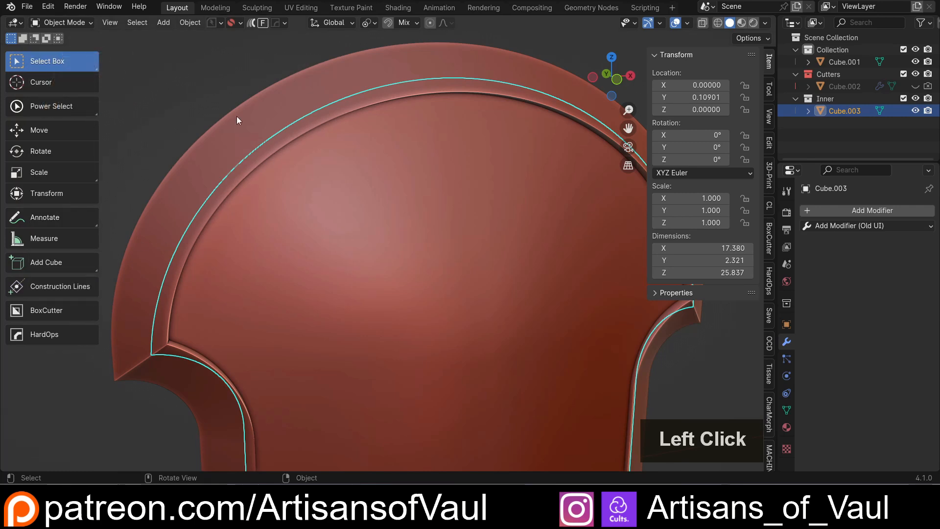
pyautogui.press('Tab')
pyautogui.press('Escape')
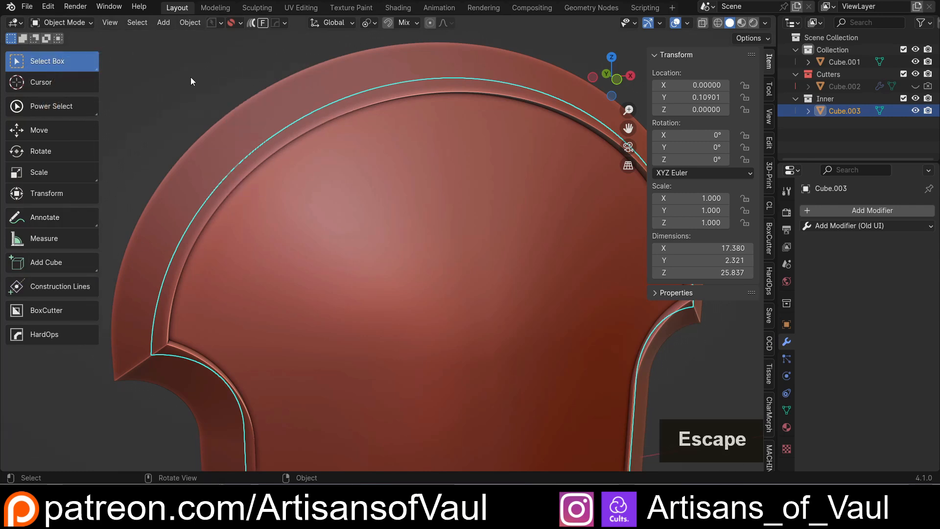
pyautogui.click(77, 22)
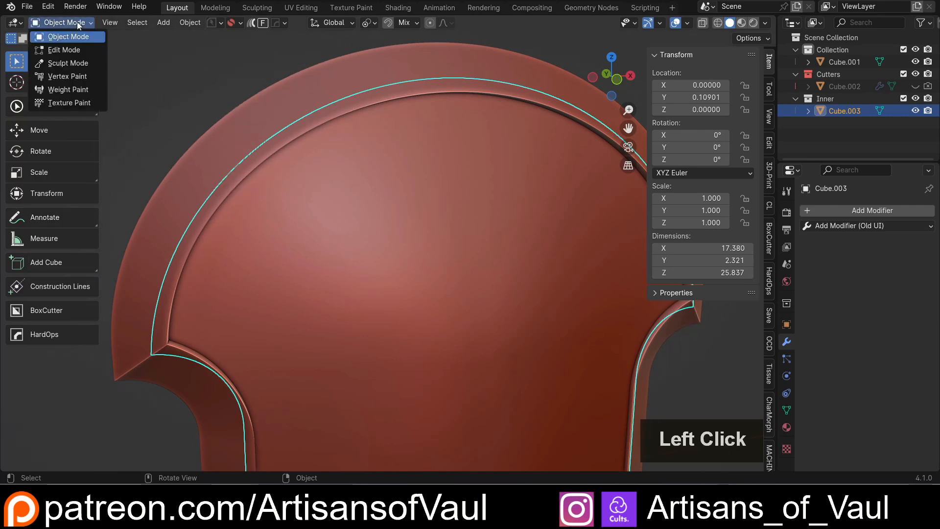
pyautogui.click(81, 63)
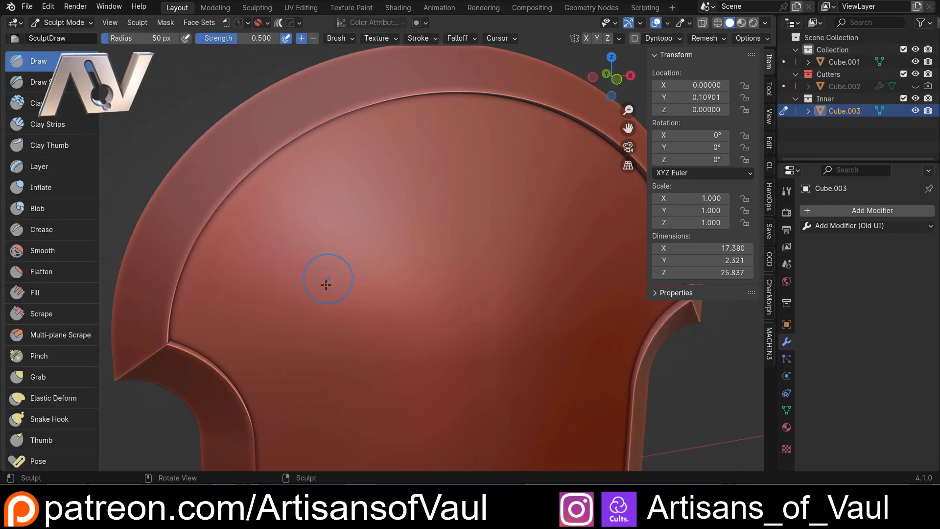
# Choose the Mask brush and set its strength to 1.000
pyautogui.scroll(-10, 28, 298)
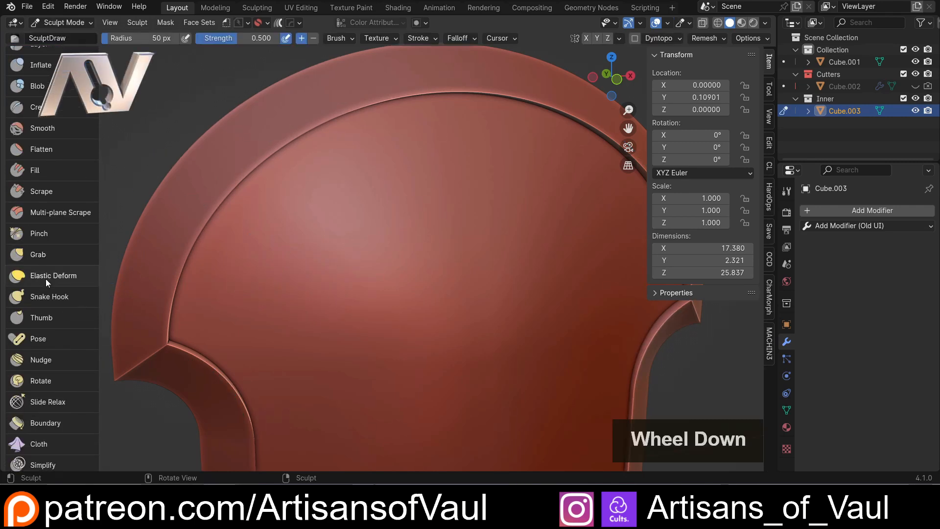
pyautogui.scroll(-2, 58, 322)
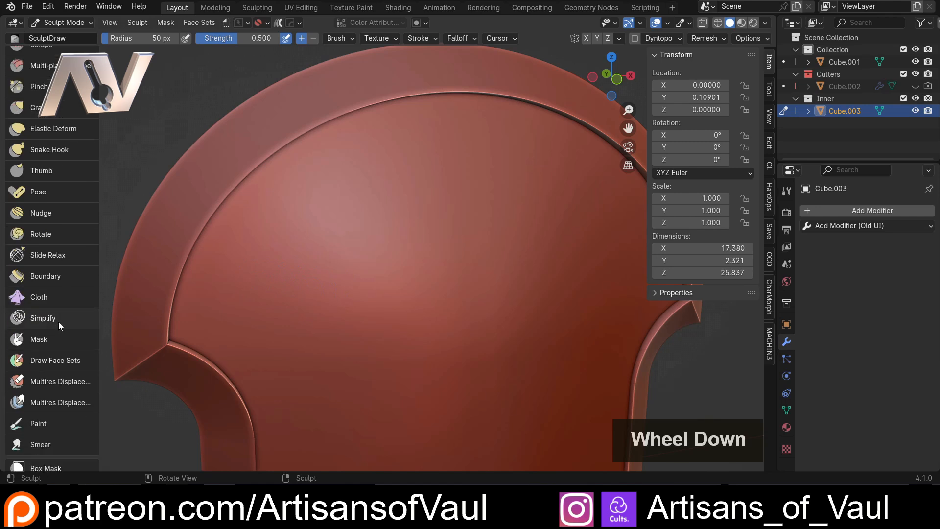
pyautogui.click(44, 338)
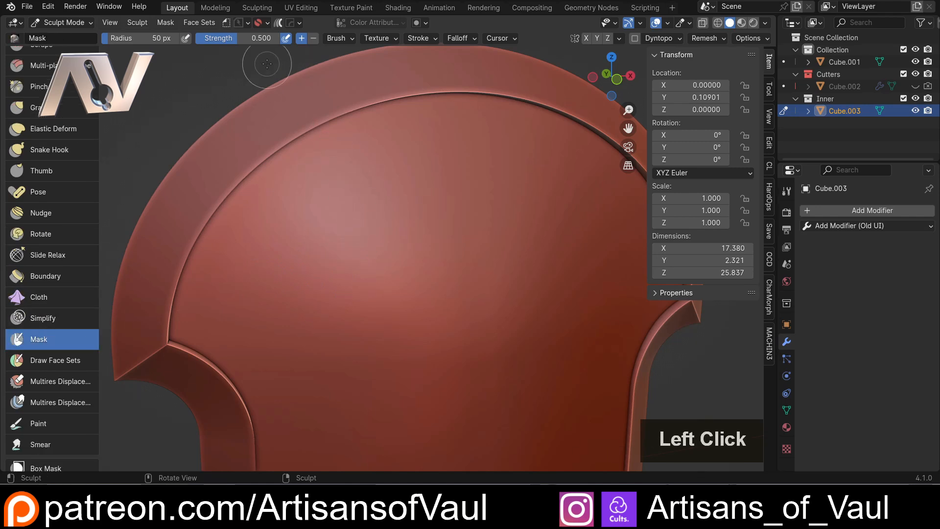
pyautogui.moveTo(236, 42); pyautogui.dragTo(280, 42)
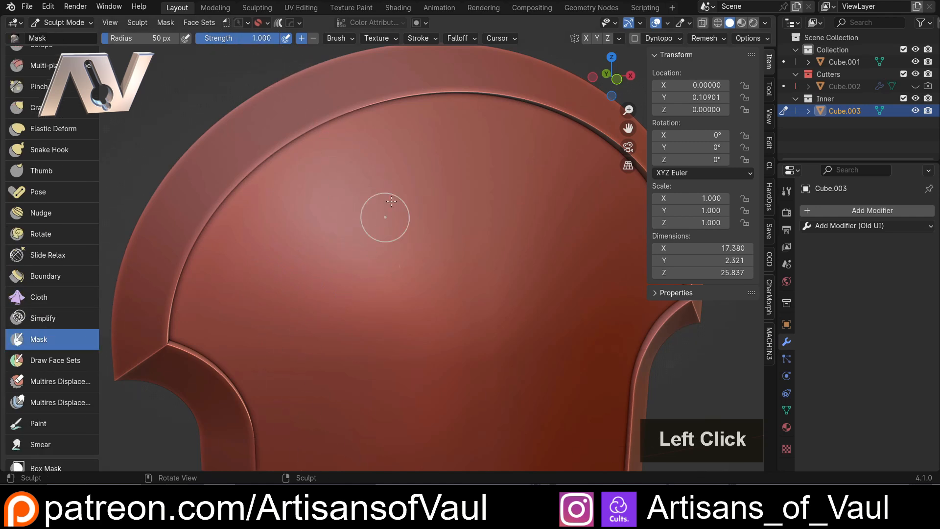
pyautogui.moveTo(393, 195); pyautogui.dragTo(413, 198)
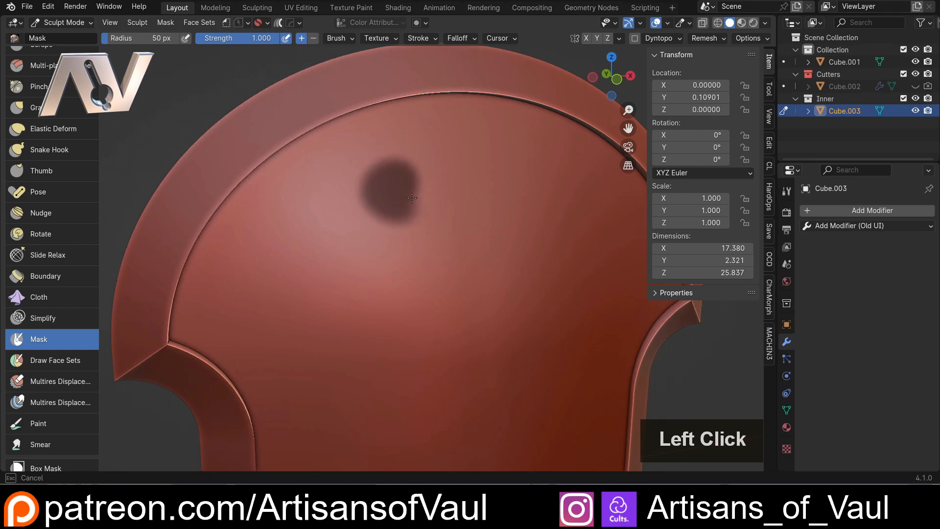
pyautogui.hotkey('ctrl', 'z')
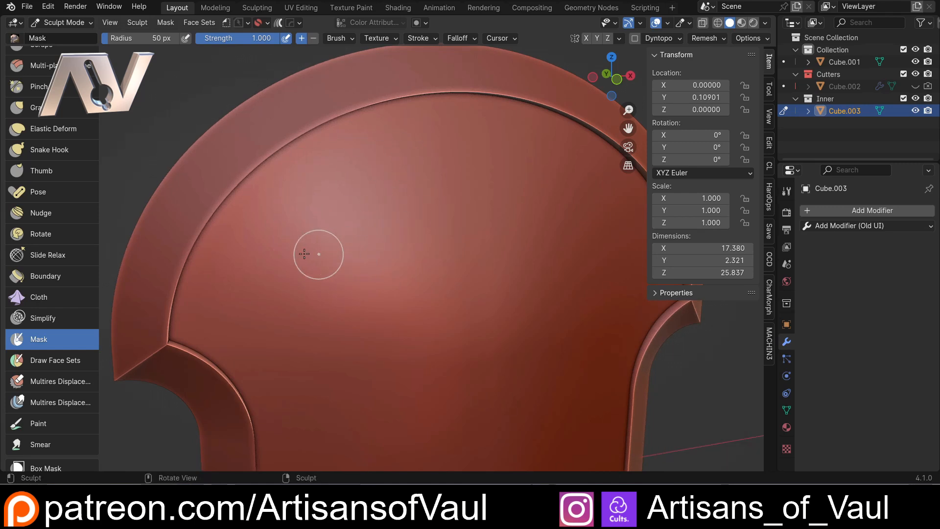
pyautogui.moveTo(292, 252); pyautogui.dragTo(307, 245, button='middle')
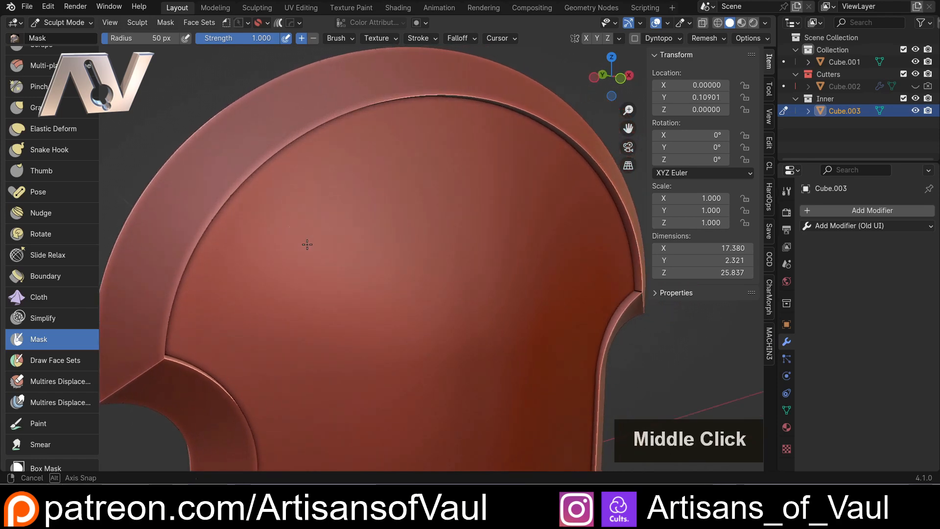
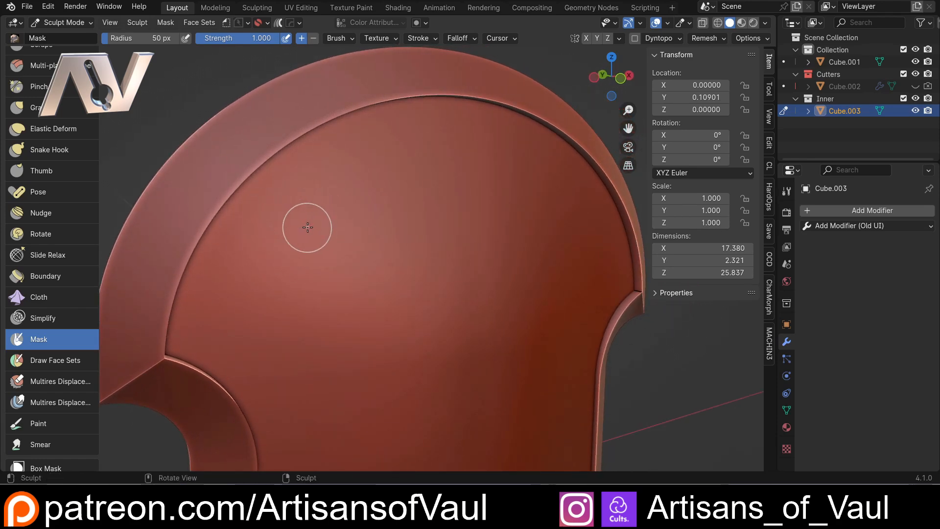
pyautogui.scroll(2, 307, 227)
pyautogui.keyDown('shift'); pyautogui.moveTo(260, 227); pyautogui.dragTo(391, 219, button='middle'); pyautogui.keyUp('shift')
pyautogui.scroll(3, 390, 221)
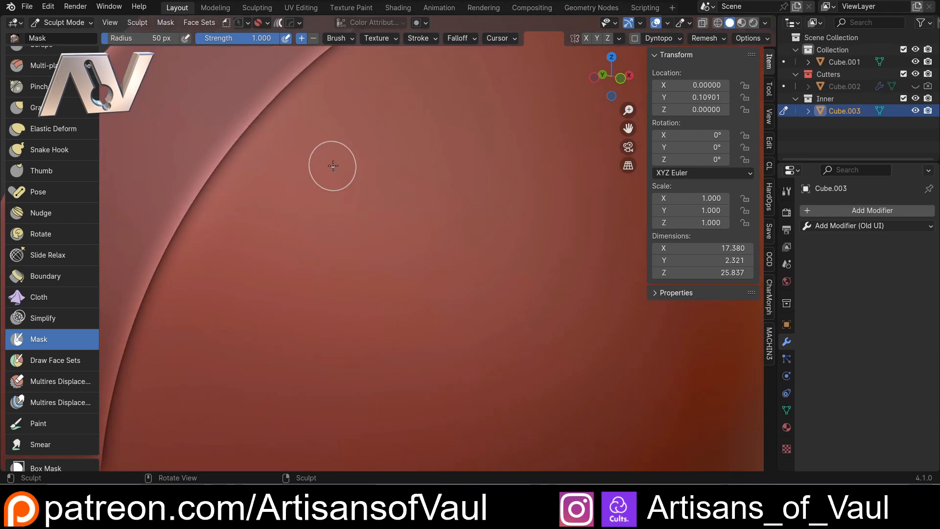
pyautogui.moveTo(335, 158)
pyautogui.mouseDown()
pyautogui.moveTo(297, 198)
pyautogui.moveTo(333, 279)
pyautogui.moveTo(412, 191)
pyautogui.moveTo(322, 203)
pyautogui.mouseUp()
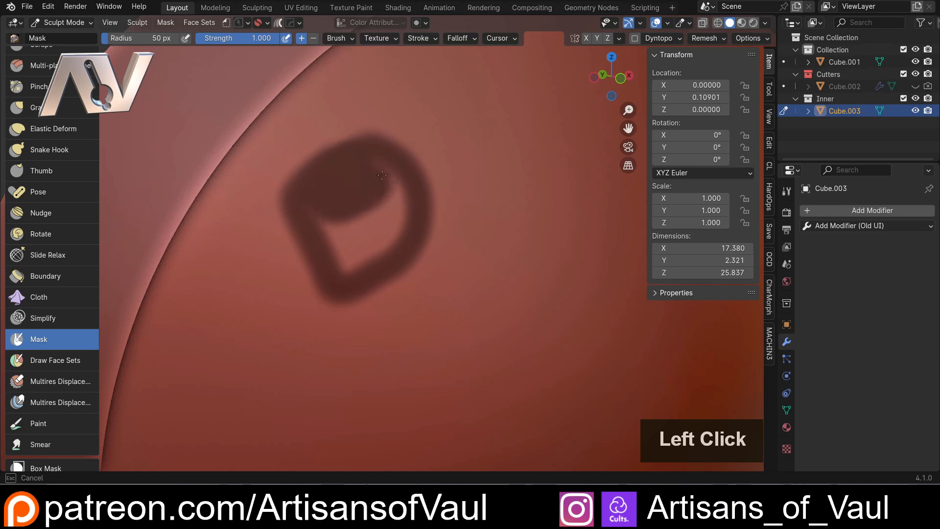
pyautogui.moveTo(382, 175)
pyautogui.mouseDown()
pyautogui.moveTo(353, 230)
pyautogui.moveTo(375, 197)
pyautogui.mouseUp()
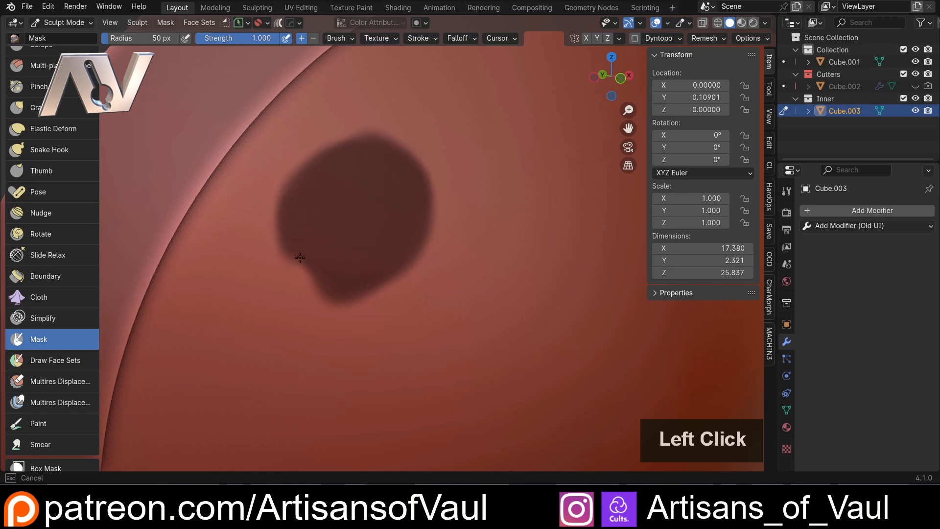
pyautogui.scroll(-3, 398, 210)
pyautogui.scroll(2, 288, 235)
pyautogui.moveTo(287, 235)
pyautogui.keyDown('shift'); pyautogui.mouseDown(button='middle')
pyautogui.moveTo(298, 210)
pyautogui.moveTo(320, 256)
pyautogui.mouseUp(button='middle'); pyautogui.keyUp('shift')
pyautogui.scroll(-3, 342, 257)
pyautogui.hotkey('ctrl', 'z')
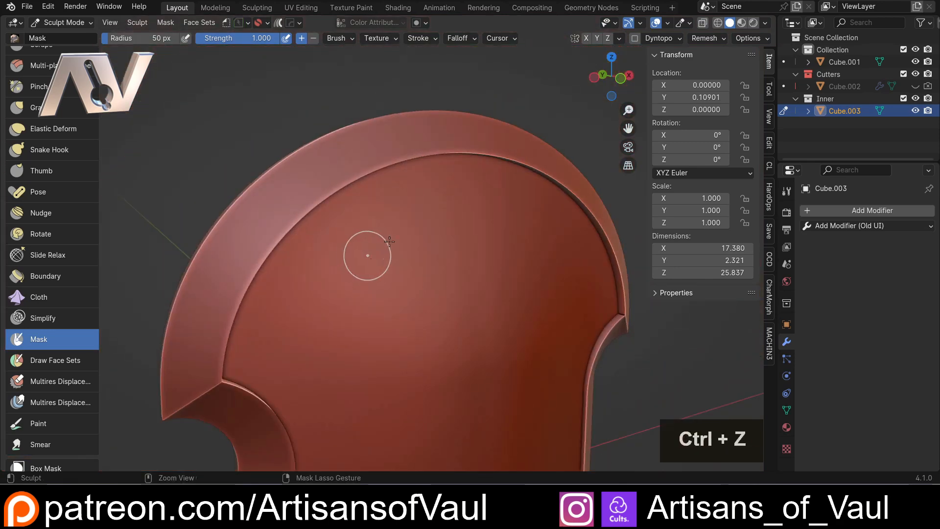
# Paint a solid rounded mask patch on the upper-left part of the inner panel, enlarging the brush radius to 132 px to fill it
pyautogui.scroll(2, 440, 203)
pyautogui.keyDown('shift'); pyautogui.middleClick(272, 271); pyautogui.keyUp('shift')
pyautogui.keyDown('shift'); pyautogui.moveTo(281, 265); pyautogui.dragTo(343, 167, button='middle'); pyautogui.keyUp('shift')
pyautogui.scroll(2, 313, 254)
pyautogui.scroll(2, 359, 246)
pyautogui.moveTo(369, 211)
pyautogui.mouseDown()
pyautogui.moveTo(293, 319)
pyautogui.moveTo(504, 247)
pyautogui.moveTo(303, 255)
pyautogui.moveTo(448, 228)
pyautogui.moveTo(441, 350)
pyautogui.mouseUp()
pyautogui.press('f')
pyautogui.click(461, 283)
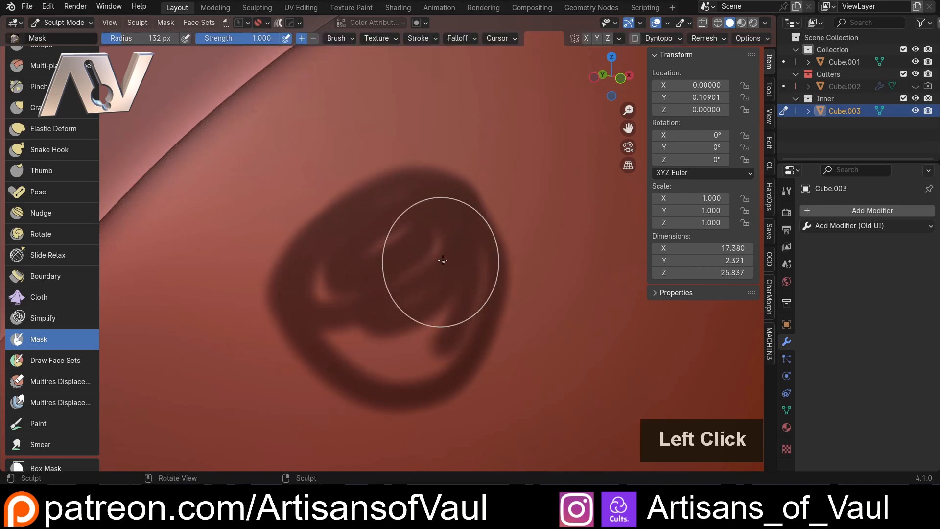
pyautogui.moveTo(342, 303); pyautogui.dragTo(341, 288)
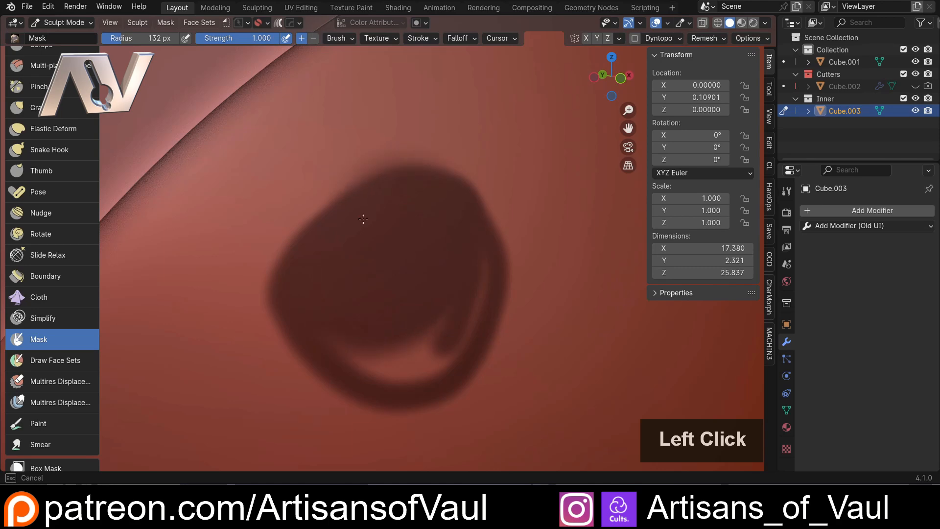
pyautogui.moveTo(363, 219); pyautogui.dragTo(470, 294)
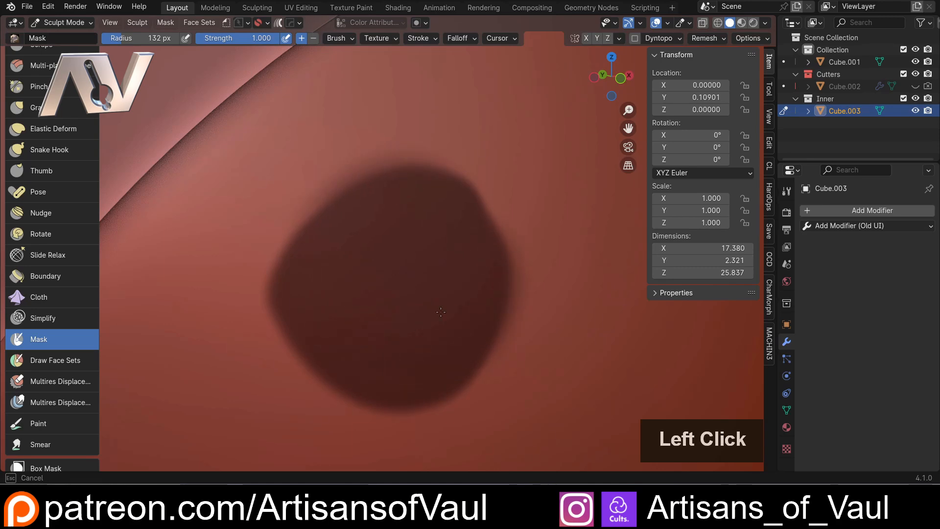
# Paint a smaller round mask spot between the first patch and the shield's left rim
pyautogui.scroll(-5, 440, 312)
pyautogui.scroll(5, 455, 183)
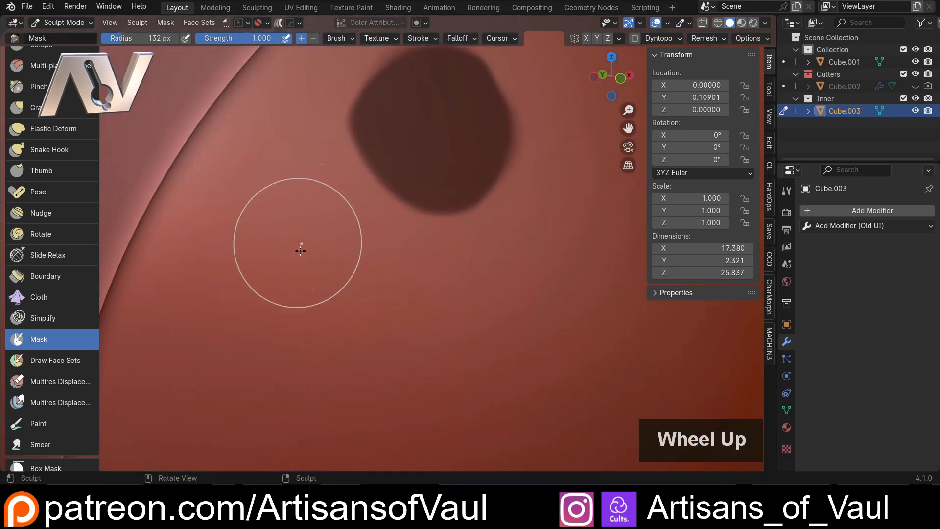
pyautogui.scroll(2, 300, 251)
pyautogui.keyDown('shift'); pyautogui.moveTo(275, 242); pyautogui.dragTo(400, 231, button='middle'); pyautogui.keyUp('shift')
pyautogui.moveTo(342, 196)
pyautogui.mouseDown()
pyautogui.moveTo(321, 211)
pyautogui.moveTo(304, 254)
pyautogui.mouseUp()
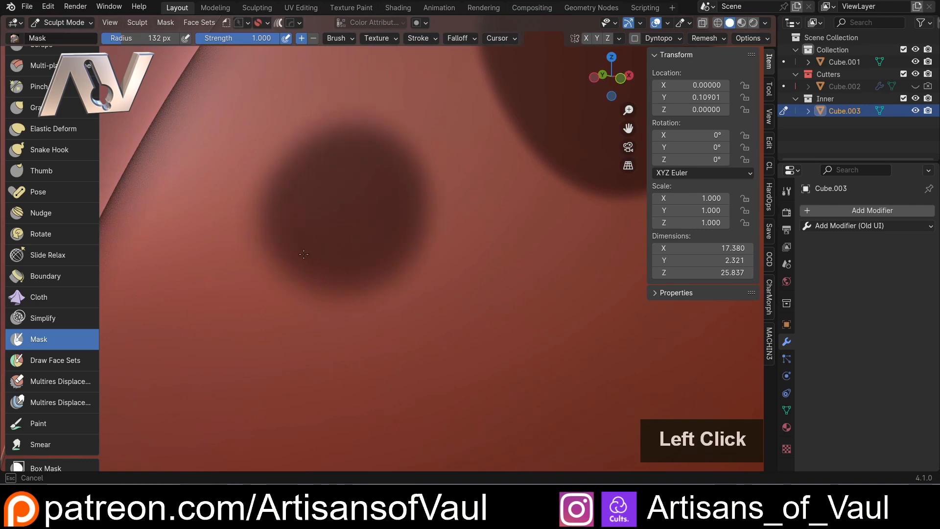
# Paint another small mask spot just below the large patch, beside the round spot
pyautogui.scroll(-3, 391, 206)
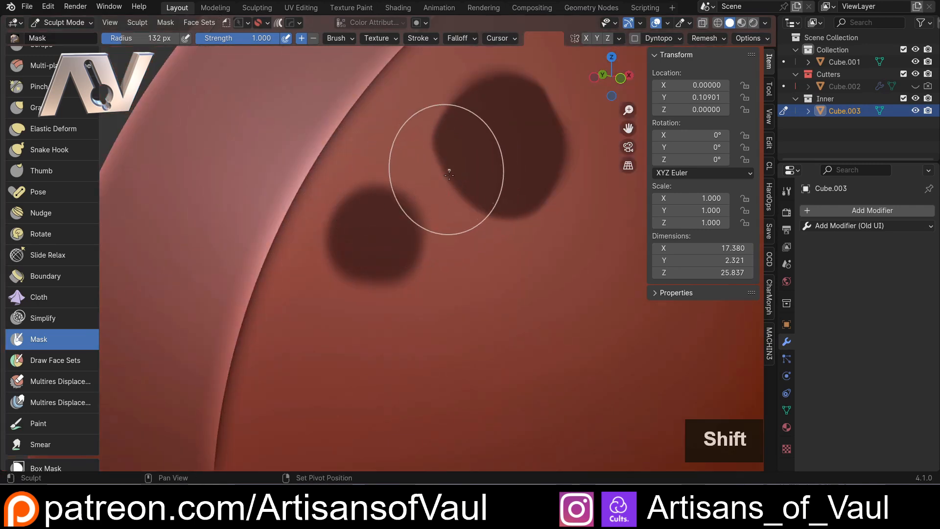
pyautogui.scroll(4, 357, 209)
pyautogui.moveTo(441, 196)
pyautogui.mouseDown()
pyautogui.moveTo(423, 380)
pyautogui.moveTo(568, 308)
pyautogui.moveTo(490, 188)
pyautogui.moveTo(520, 294)
pyautogui.moveTo(525, 277)
pyautogui.moveTo(372, 255)
pyautogui.moveTo(350, 313)
pyautogui.moveTo(431, 372)
pyautogui.moveTo(503, 324)
pyautogui.mouseUp()
pyautogui.scroll(-5, 479, 308)
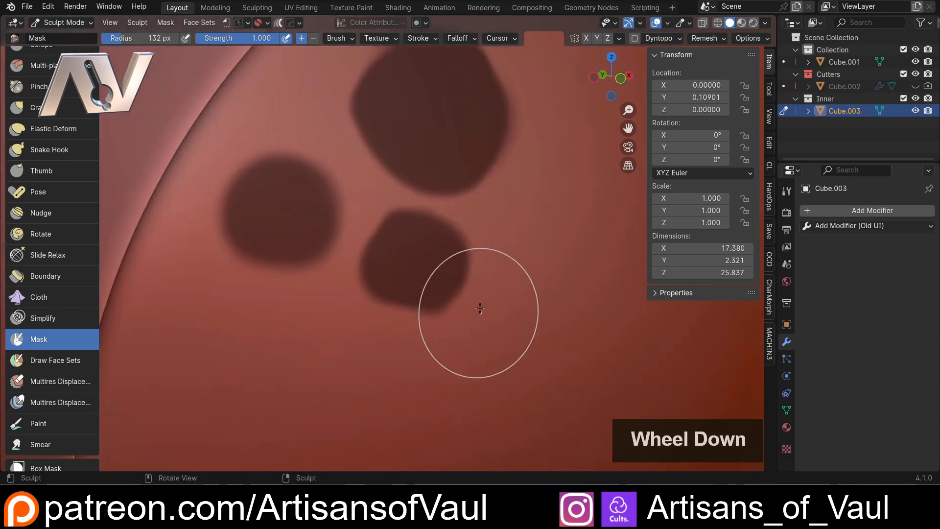
# Paint a large elongated oval mask running down from the top edge of the inner panel
pyautogui.scroll(-3, 480, 308)
pyautogui.keyDown('shift'); pyautogui.moveTo(466, 272); pyautogui.dragTo(346, 326, button='middle'); pyautogui.keyUp('shift')
pyautogui.scroll(-3, 361, 295)
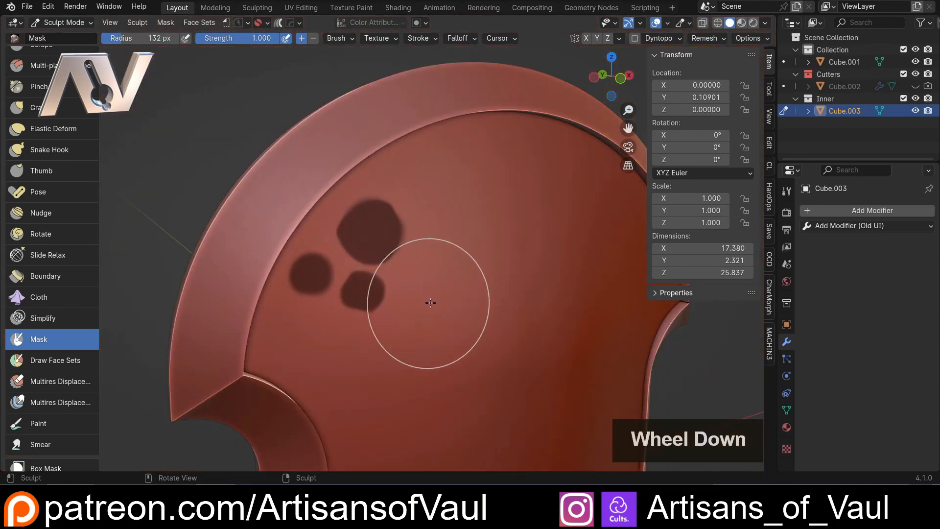
pyautogui.scroll(3, 430, 303)
pyautogui.keyDown('shift'); pyautogui.moveTo(430, 290); pyautogui.dragTo(325, 342, button='middle'); pyautogui.keyUp('shift')
pyautogui.scroll(3, 400, 151)
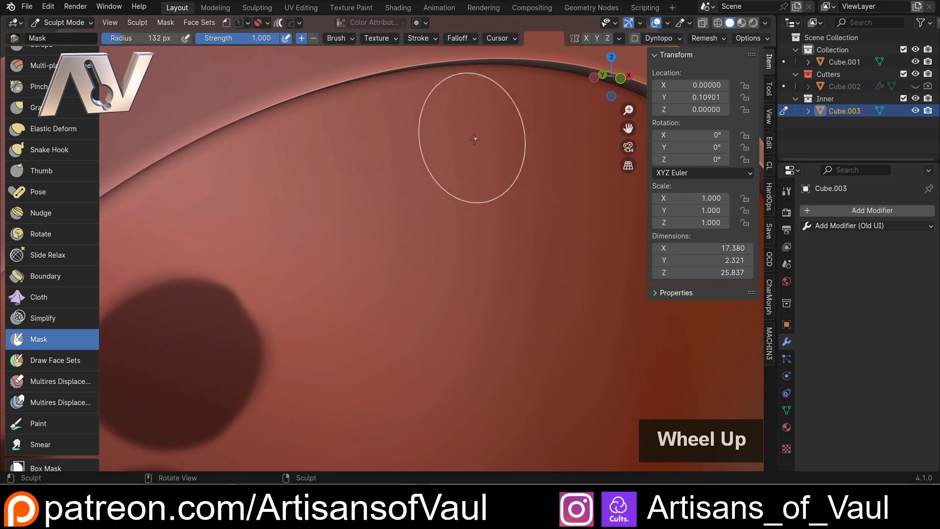
pyautogui.moveTo(519, 125)
pyautogui.mouseDown()
pyautogui.moveTo(443, 118)
pyautogui.moveTo(470, 333)
pyautogui.moveTo(568, 112)
pyautogui.moveTo(551, 307)
pyautogui.moveTo(510, 196)
pyautogui.moveTo(498, 218)
pyautogui.mouseUp()
pyautogui.scroll(-3, 498, 224)
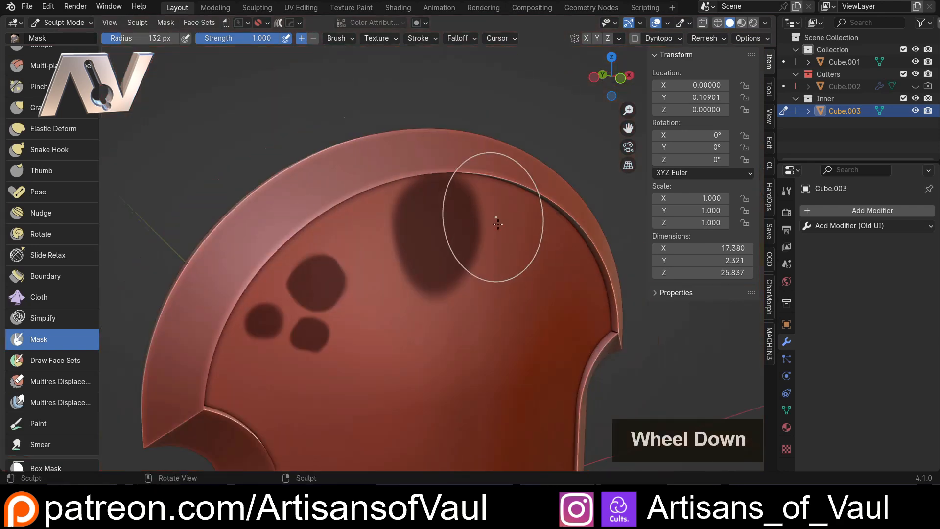
# Fill out the large oval mask along its upper left side and down to its lower tip
pyautogui.scroll(3, 399, 305)
pyautogui.keyDown('shift'); pyautogui.moveTo(399, 304); pyautogui.dragTo(402, 240, button='middle'); pyautogui.keyUp('shift')
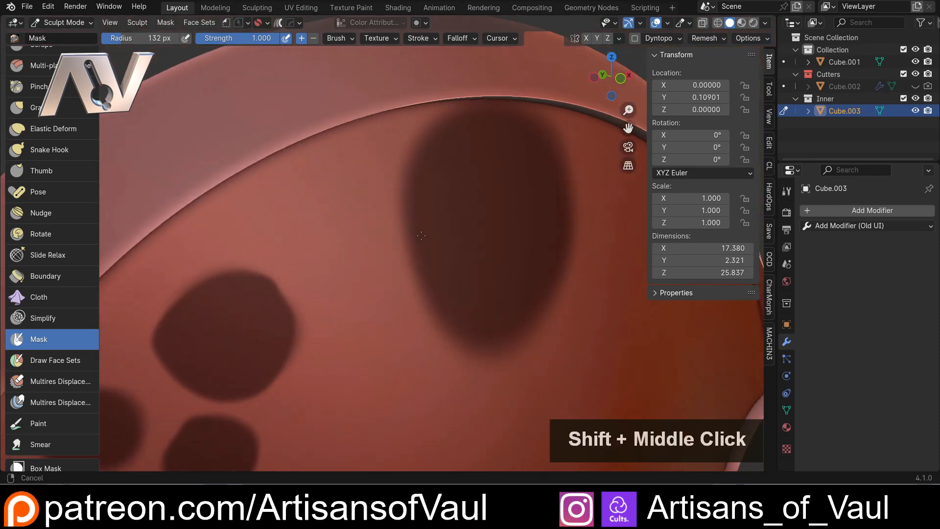
pyautogui.scroll(3, 415, 238)
pyautogui.keyDown('shift'); pyautogui.moveTo(441, 117); pyautogui.dragTo(413, 283, button='middle'); pyautogui.keyUp('shift')
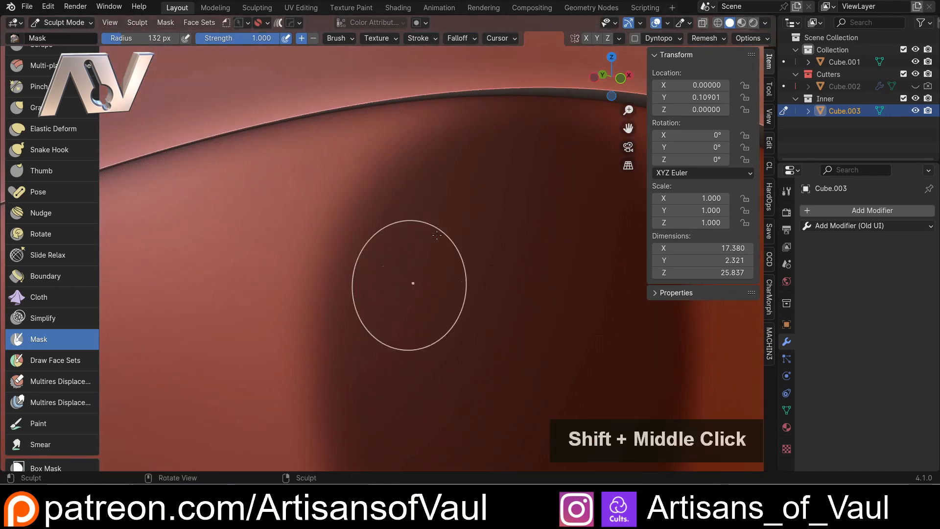
pyautogui.click(440, 176)
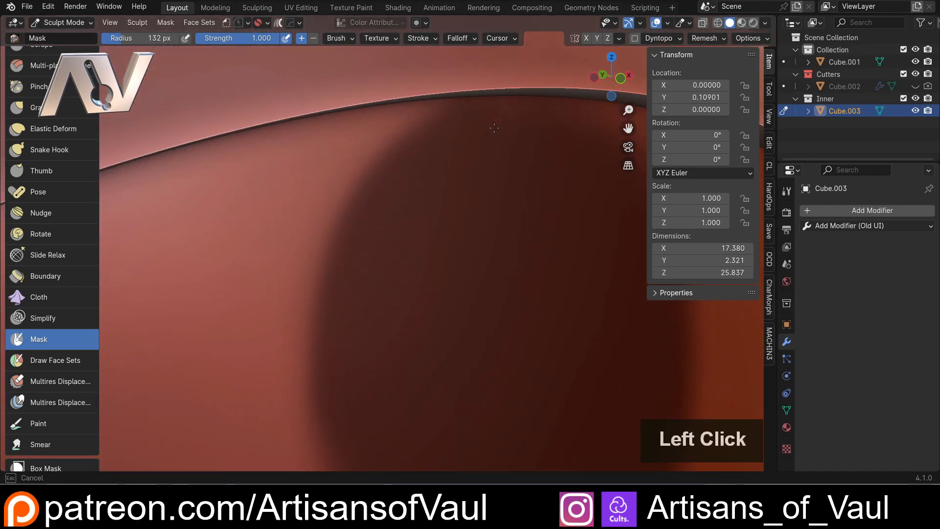
pyautogui.moveTo(368, 251); pyautogui.dragTo(366, 406)
pyautogui.scroll(-4, 368, 409)
pyautogui.moveTo(394, 297)
pyautogui.keyDown('shift'); pyautogui.mouseDown(button='middle')
pyautogui.moveTo(402, 196)
pyautogui.moveTo(373, 164)
pyautogui.mouseUp(button='middle'); pyautogui.keyUp('shift')
pyautogui.scroll(3, 374, 163)
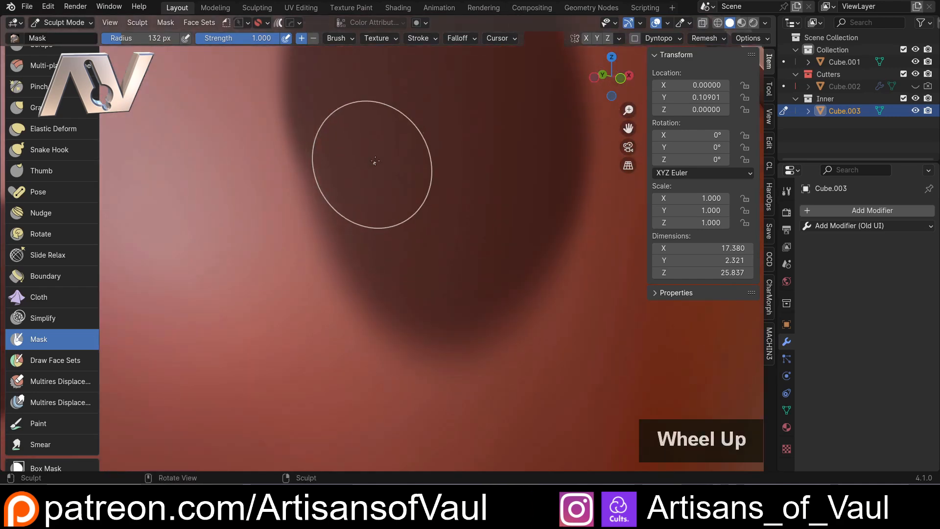
pyautogui.moveTo(344, 144)
pyautogui.mouseDown()
pyautogui.moveTo(346, 202)
pyautogui.moveTo(419, 324)
pyautogui.mouseUp()
pyautogui.scroll(-4, 431, 163)
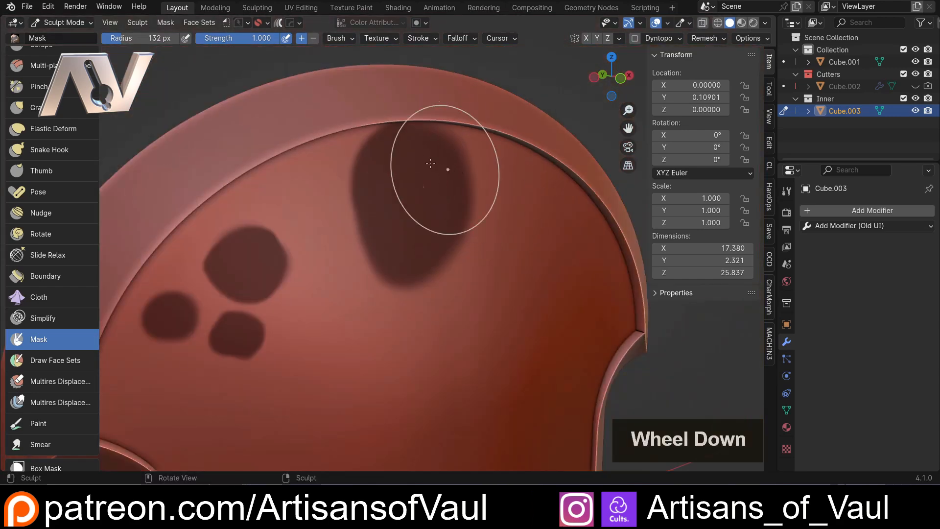
# Paint a rounded mask patch in the gap between the large oval and the first patch
pyautogui.scroll(2, 380, 176)
pyautogui.keyDown('shift'); pyautogui.moveTo(377, 176); pyautogui.dragTo(390, 286, button='middle'); pyautogui.keyUp('shift')
pyautogui.scroll(3, 398, 212)
pyautogui.scroll(2, 421, 210)
pyautogui.moveTo(421, 211)
pyautogui.mouseDown()
pyautogui.moveTo(275, 112)
pyautogui.moveTo(440, 411)
pyautogui.moveTo(427, 104)
pyautogui.moveTo(398, 212)
pyautogui.moveTo(434, 211)
pyautogui.mouseUp()
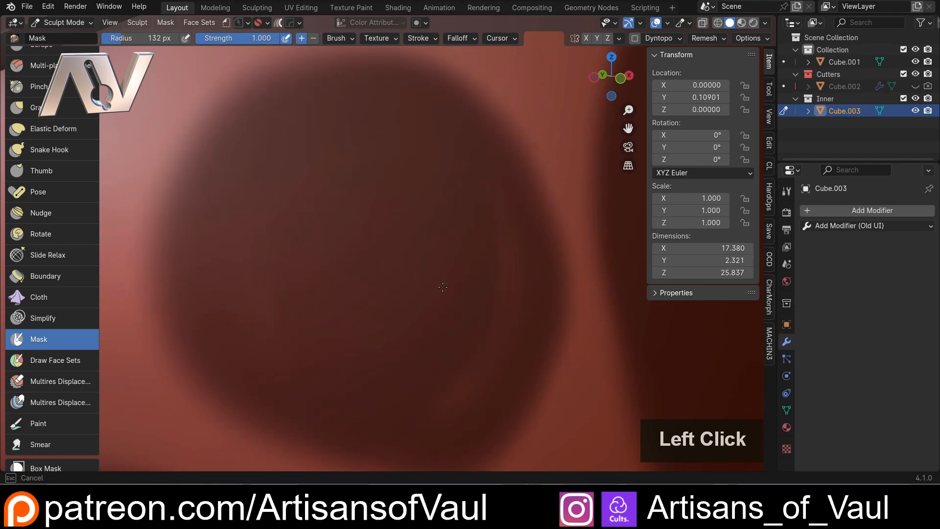
pyautogui.scroll(-3, 363, 239)
pyautogui.scroll(-2, 367, 230)
pyautogui.scroll(-2, 416, 293)
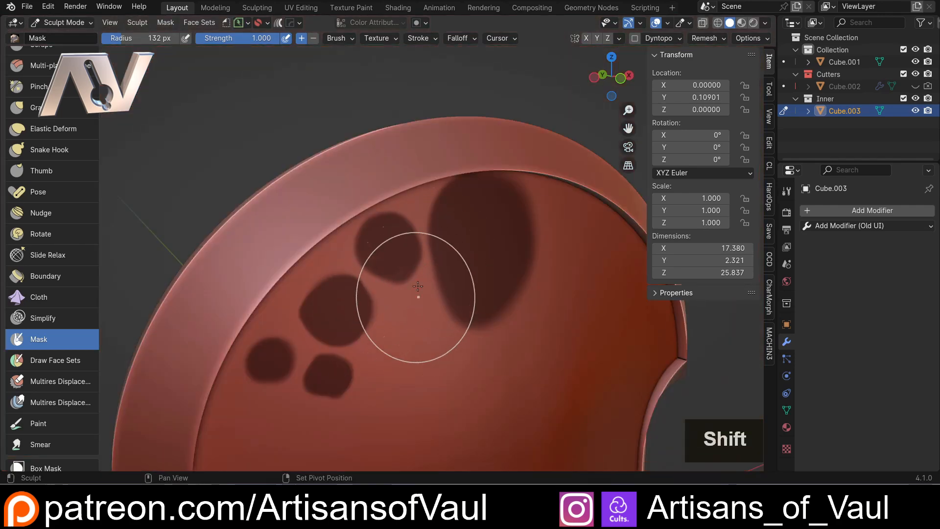
# Paint a rounded mask patch in the gap between the large oval and the big patch
pyautogui.scroll(4, 393, 205)
pyautogui.scroll(2, 393, 204)
pyautogui.moveTo(375, 183)
pyautogui.mouseDown()
pyautogui.moveTo(314, 258)
pyautogui.moveTo(431, 382)
pyautogui.moveTo(345, 196)
pyautogui.moveTo(407, 289)
pyautogui.moveTo(375, 217)
pyautogui.mouseUp()
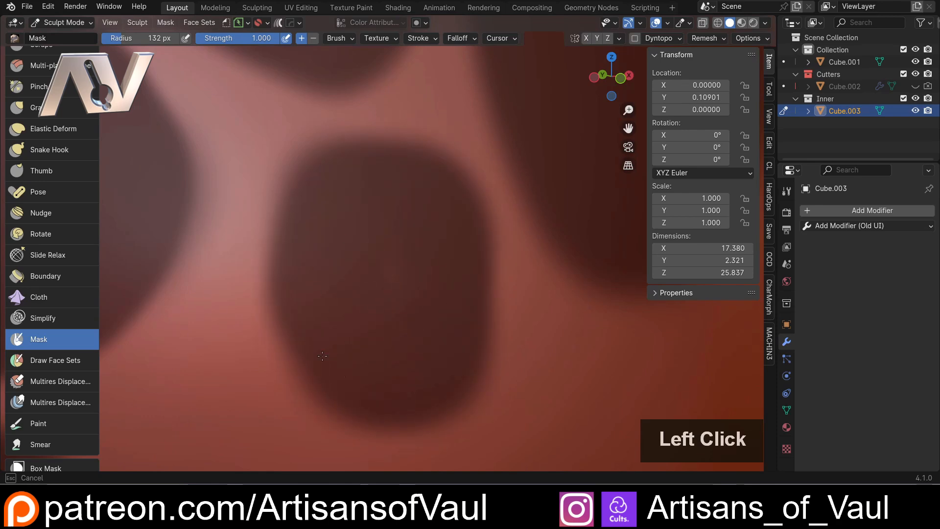
pyautogui.moveTo(323, 356); pyautogui.dragTo(377, 338)
pyautogui.scroll(-3, 386, 278)
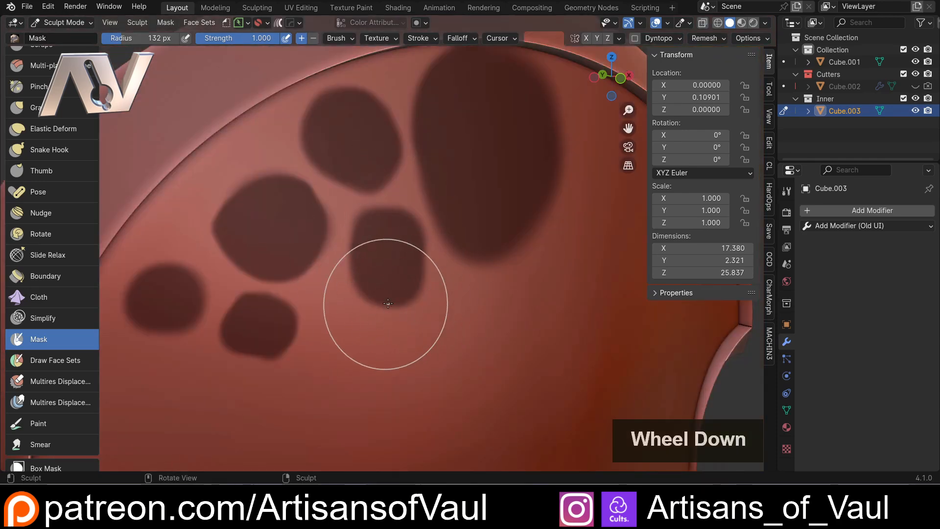
# Paint another irregular mask patch below the new one, beside the small lower spot
pyautogui.moveTo(388, 294)
pyautogui.keyDown('shift'); pyautogui.mouseDown(button='middle')
pyautogui.moveTo(410, 267)
pyautogui.moveTo(335, 286)
pyautogui.mouseUp(button='middle'); pyautogui.keyUp('shift')
pyautogui.scroll(3, 410, 267)
pyautogui.scroll(2, 409, 267)
pyautogui.scroll(2, 334, 287)
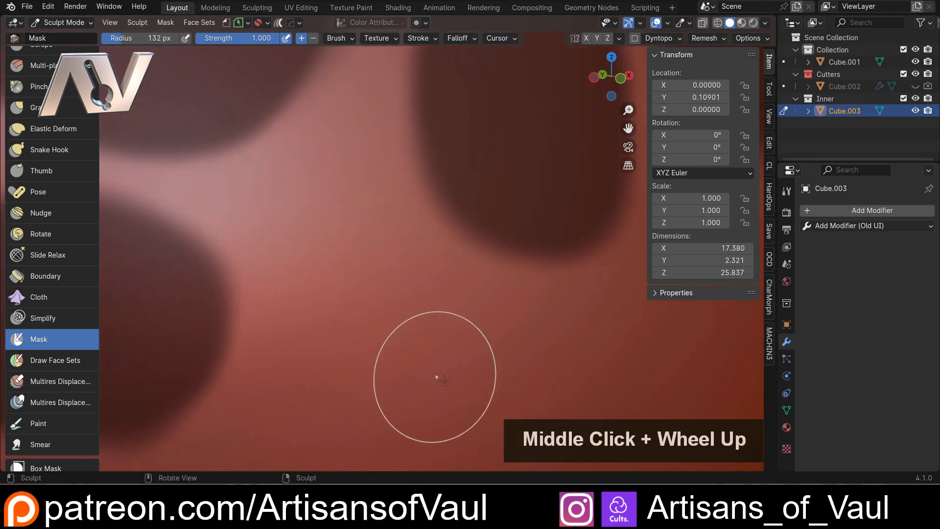
pyautogui.moveTo(436, 378)
pyautogui.mouseDown()
pyautogui.moveTo(375, 380)
pyautogui.moveTo(575, 425)
pyautogui.moveTo(426, 311)
pyautogui.mouseUp()
pyautogui.scroll(-3, 338, 349)
# Paint a wide rounded mask spot below the outermost round spot at the cluster's lower end
pyautogui.keyDown('shift'); pyautogui.moveTo(266, 328); pyautogui.dragTo(439, 237, button='middle'); pyautogui.keyUp('shift')
pyautogui.keyDown('shift'); pyautogui.scroll(-1, 227, 214); pyautogui.keyUp('shift')
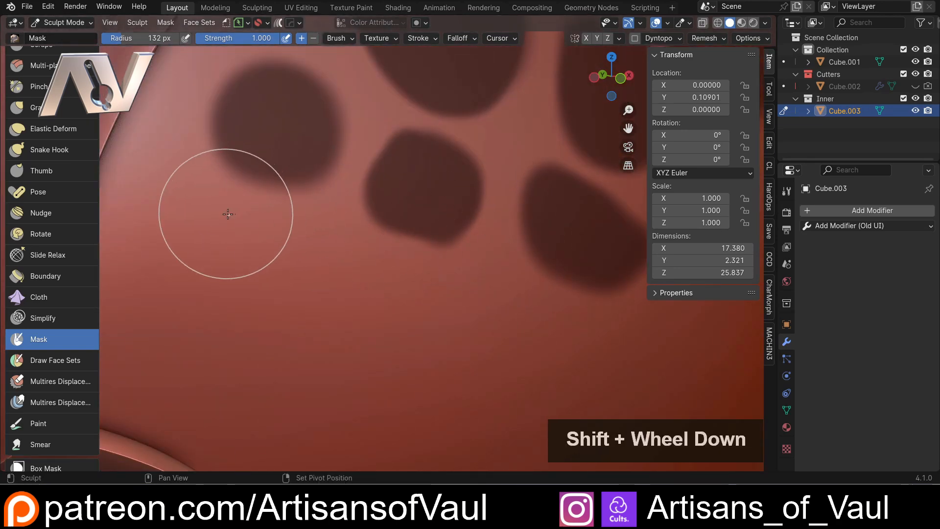
pyautogui.keyDown('shift'); pyautogui.moveTo(225, 216); pyautogui.dragTo(383, 235, button='middle'); pyautogui.keyUp('shift')
pyautogui.scroll(3, 384, 235)
pyautogui.moveTo(363, 214)
pyautogui.mouseDown()
pyautogui.moveTo(280, 230)
pyautogui.moveTo(475, 392)
pyautogui.moveTo(338, 211)
pyautogui.moveTo(444, 274)
pyautogui.mouseUp()
pyautogui.moveTo(341, 262); pyautogui.dragTo(342, 262)
pyautogui.scroll(-3, 445, 247)
pyautogui.moveTo(445, 248)
pyautogui.keyDown('shift'); pyautogui.mouseDown(button='middle')
pyautogui.moveTo(329, 287)
pyautogui.moveTo(369, 282)
pyautogui.mouseUp(button='middle'); pyautogui.keyUp('shift')
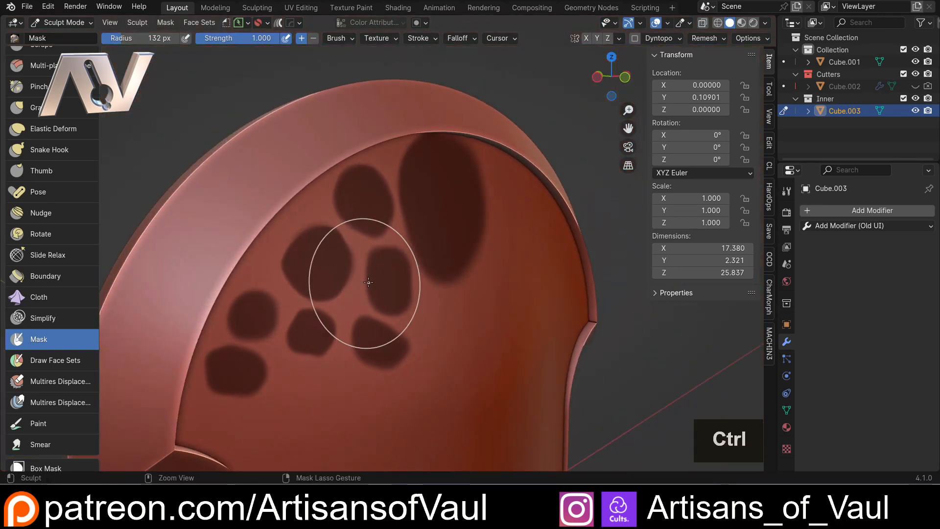
# Invert the mask and mask over the large oval's upper end along the panel's curved rim
pyautogui.hotkey('ctrl', 'i')
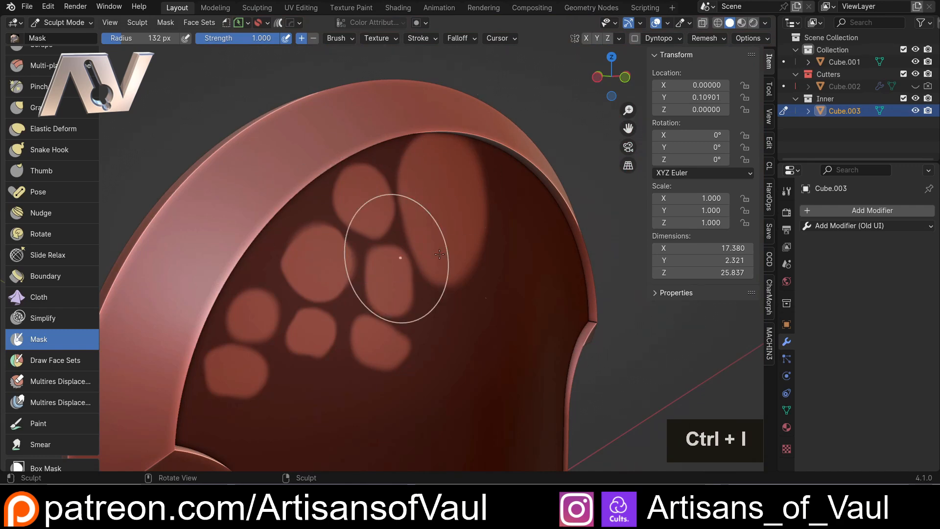
pyautogui.moveTo(419, 230); pyautogui.dragTo(466, 272, button='middle')
pyautogui.scroll(3, 378, 267)
pyautogui.scroll(3, 237, 220)
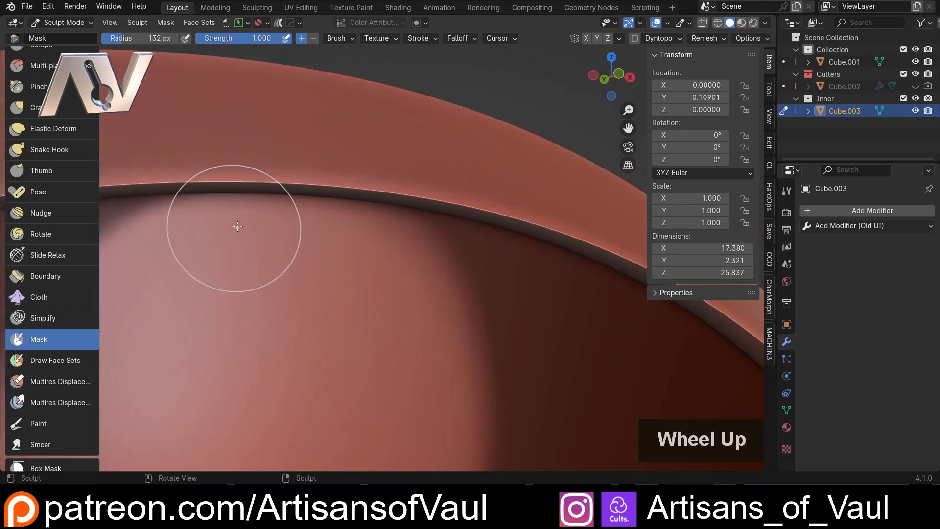
pyautogui.keyDown('shift'); pyautogui.moveTo(237, 220); pyautogui.dragTo(308, 215, button='middle'); pyautogui.keyUp('shift')
pyautogui.moveTo(591, 204)
pyautogui.mouseDown()
pyautogui.moveTo(240, 225)
pyautogui.moveTo(625, 245)
pyautogui.mouseUp()
pyautogui.moveTo(542, 230); pyautogui.dragTo(121, 237)
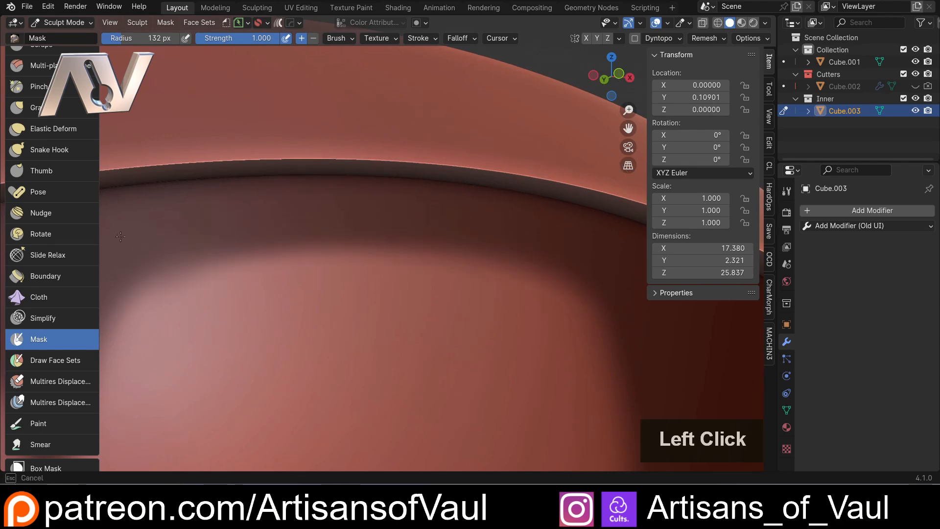
# Paint mask down the side of the large oval to separate it from the neighbouring patches
pyautogui.scroll(-3, 377, 199)
pyautogui.keyDown('shift'); pyautogui.moveTo(378, 199); pyautogui.dragTo(362, 295, button='middle'); pyautogui.keyUp('shift')
pyautogui.scroll(4, 504, 178)
pyautogui.scroll(3, 411, 204)
pyautogui.keyDown('shift'); pyautogui.moveTo(411, 204); pyautogui.dragTo(359, 99, button='middle'); pyautogui.keyUp('shift')
pyautogui.moveTo(359, 98); pyautogui.dragTo(377, 392)
pyautogui.scroll(-3, 384, 237)
pyautogui.keyDown('shift'); pyautogui.moveTo(384, 237); pyautogui.dragTo(409, 125, button='middle'); pyautogui.keyUp('shift')
pyautogui.keyDown('shift'); pyautogui.moveTo(348, 157); pyautogui.dragTo(409, 208, button='middle'); pyautogui.keyUp('shift')
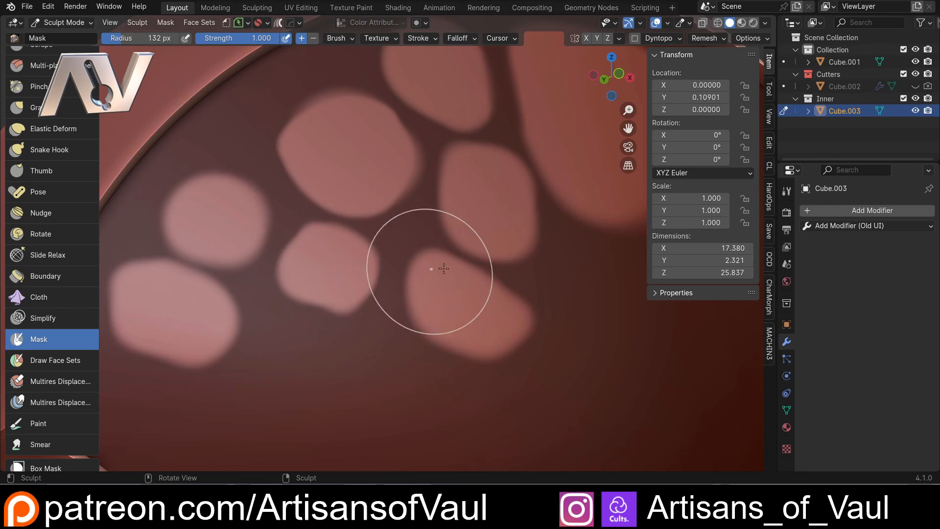
# Inflate the unmasked patches into raised stones using the Mesh Filter with Inflate at a strength of about 0.284
pyautogui.scroll(-3, 408, 263)
pyautogui.moveTo(408, 263); pyautogui.dragTo(329, 282, button='middle')
pyautogui.keyDown('shift'); pyautogui.moveTo(329, 283); pyautogui.dragTo(338, 267, button='middle'); pyautogui.keyUp('shift')
pyautogui.scroll(-6, 63, 319)
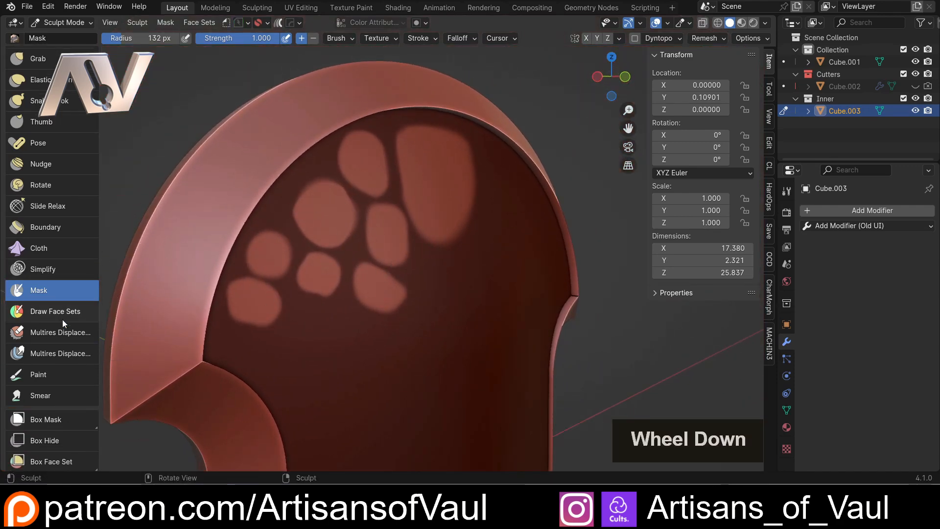
pyautogui.scroll(-4, 50, 348)
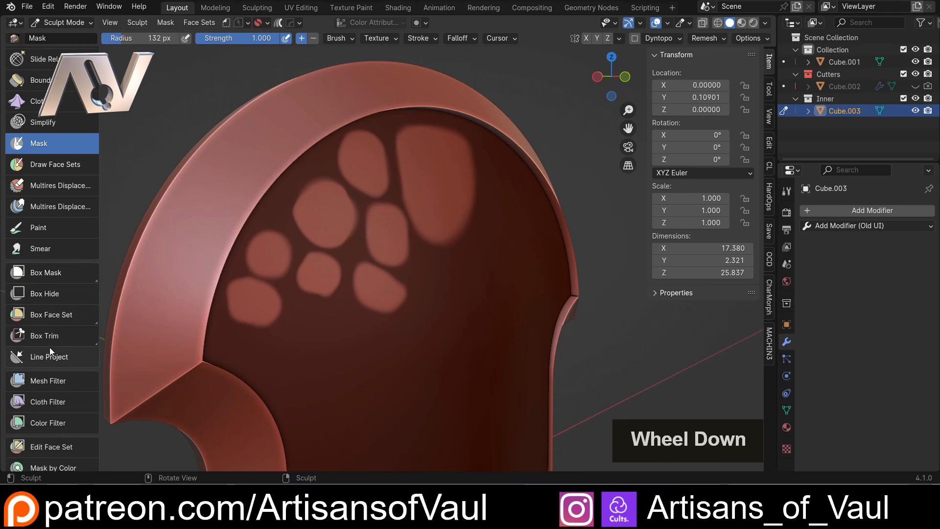
pyautogui.click(48, 380)
pyautogui.click(76, 38)
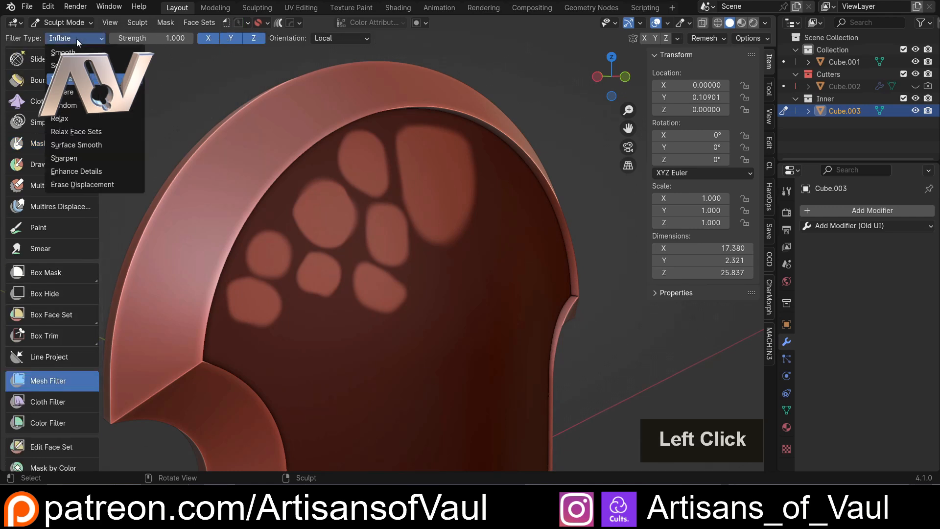
pyautogui.click(67, 84)
pyautogui.moveTo(294, 225); pyautogui.dragTo(357, 260, button='middle')
pyautogui.moveTo(357, 260); pyautogui.dragTo(469, 260)
pyautogui.moveTo(468, 260); pyautogui.dragTo(338, 264, button='middle')
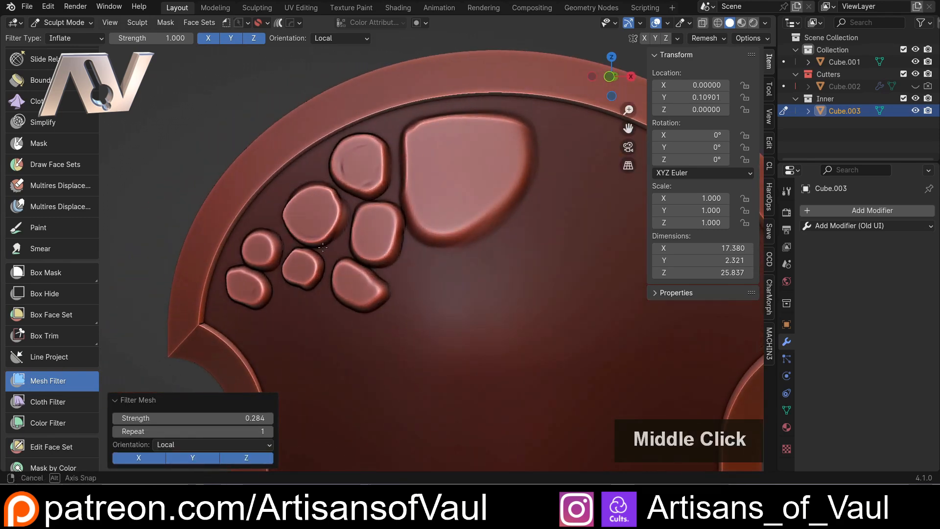
# Smooth out the dents on top of the raised stone beside the large one, using the Smooth brush
pyautogui.scroll(2, 314, 230)
pyautogui.keyDown('shift'); pyautogui.moveTo(315, 227); pyautogui.dragTo(338, 333, button='middle'); pyautogui.keyUp('shift')
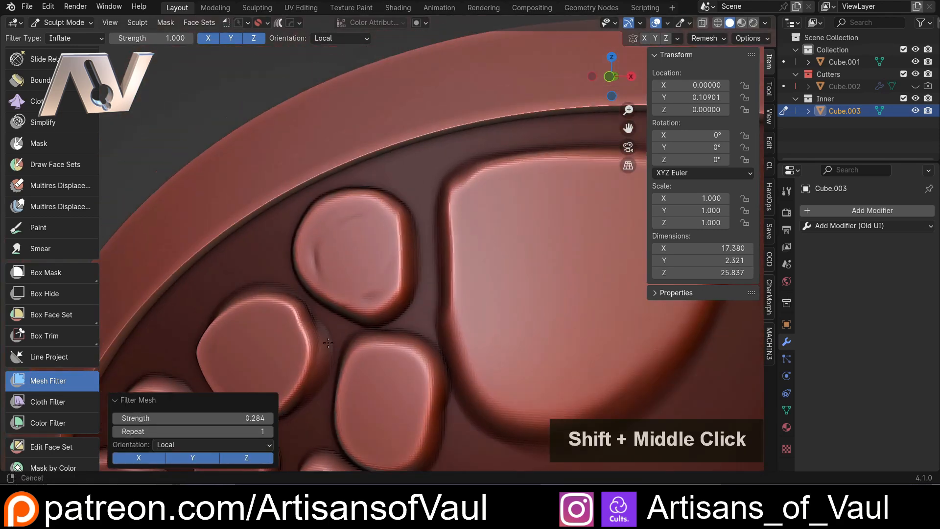
pyautogui.scroll(2, 343, 342)
pyautogui.moveTo(300, 281); pyautogui.dragTo(369, 248, button='middle')
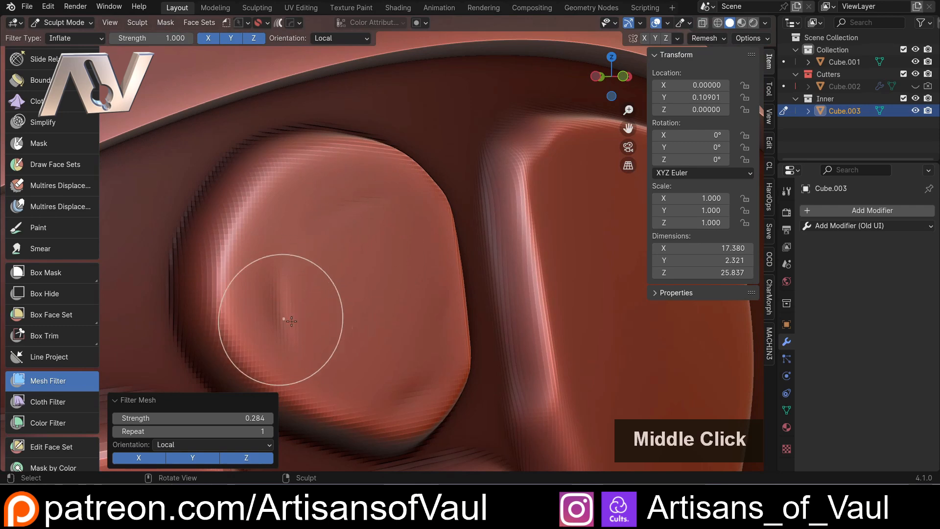
pyautogui.scroll(-2, 291, 264)
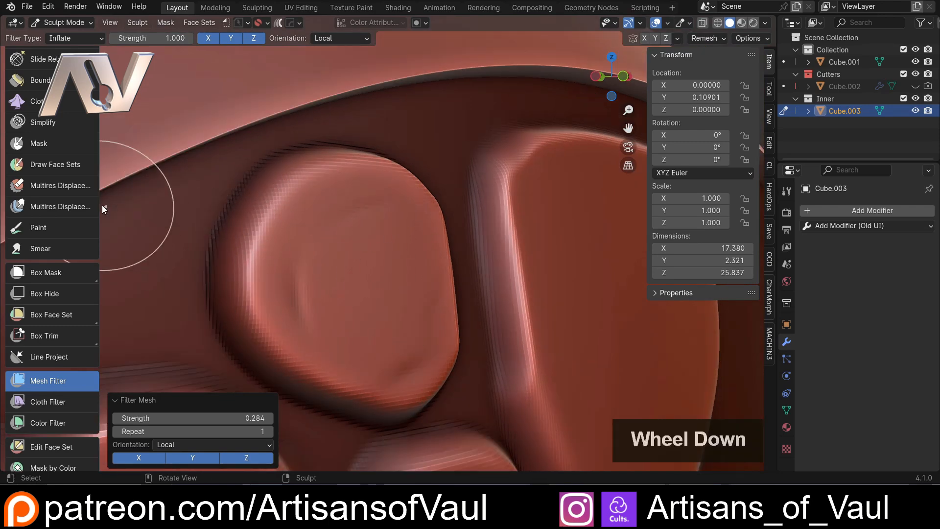
pyautogui.scroll(5, 68, 193)
pyautogui.scroll(8, 31, 146)
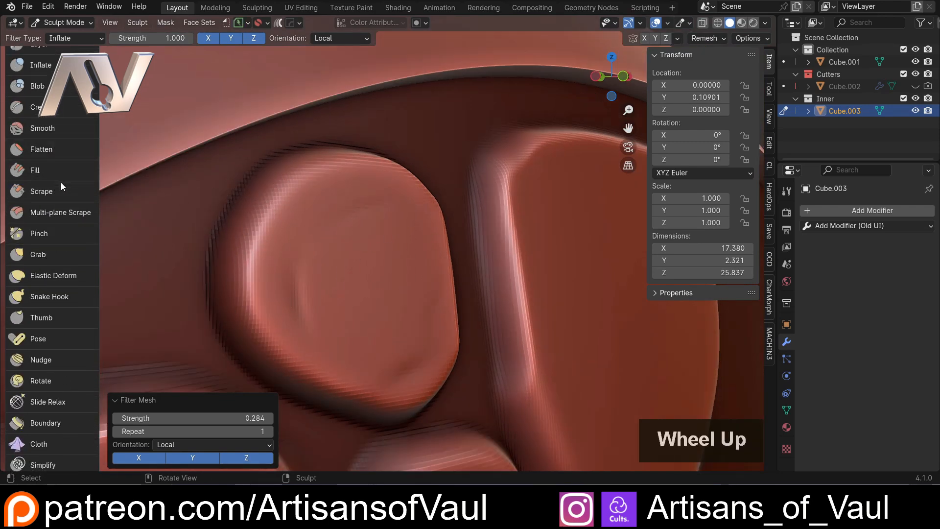
pyautogui.click(49, 128)
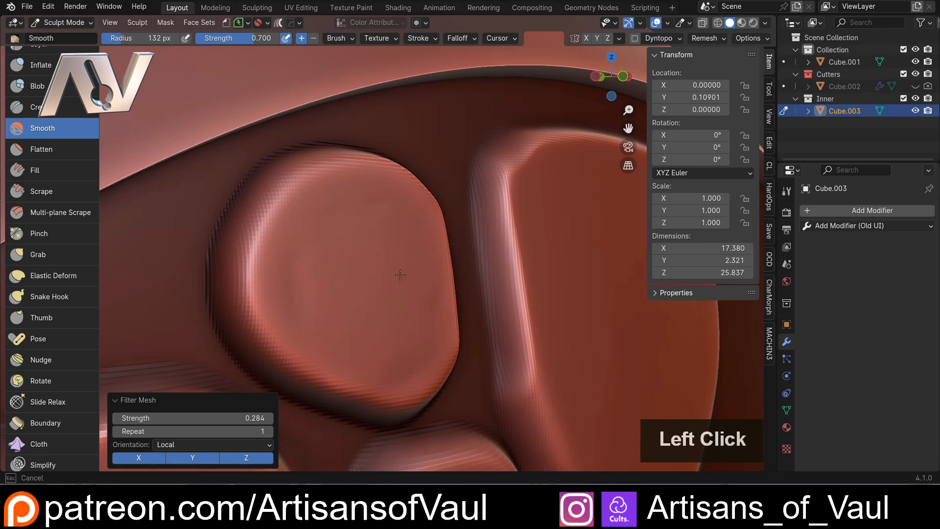
# Smooth the faces of the raised stones farther down the cluster
pyautogui.scroll(-5, 402, 257)
pyautogui.scroll(5, 407, 333)
pyautogui.moveTo(397, 353)
pyautogui.keyDown('shift'); pyautogui.mouseDown(button='middle')
pyautogui.moveTo(429, 251)
pyautogui.moveTo(411, 245)
pyautogui.mouseUp(button='middle'); pyautogui.keyUp('shift')
pyautogui.scroll(1, 402, 245)
pyautogui.moveTo(289, 307); pyautogui.dragTo(233, 310)
pyautogui.scroll(-4, 401, 230)
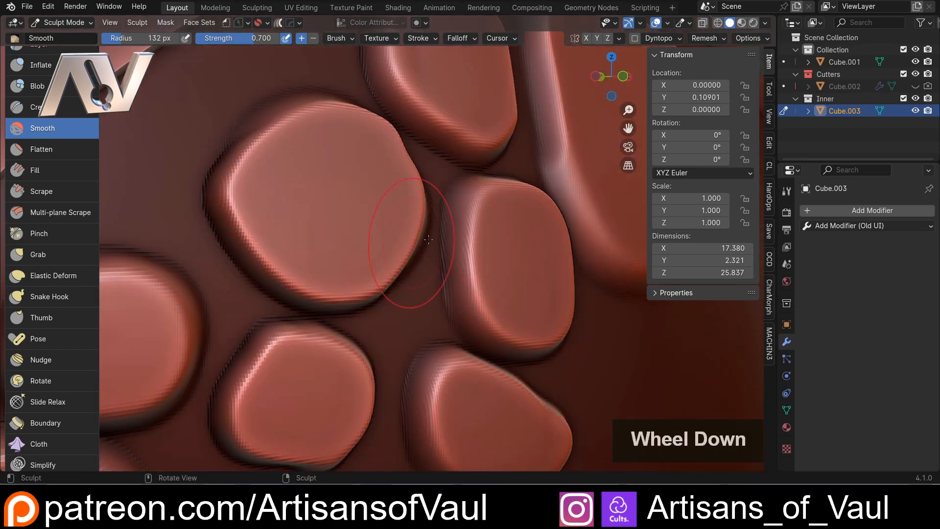
pyautogui.scroll(-4, 428, 239)
pyautogui.keyDown('shift'); pyautogui.moveTo(275, 329); pyautogui.dragTo(330, 275, button='middle'); pyautogui.keyUp('shift')
pyautogui.scroll(6, 330, 275)
pyautogui.keyDown('shift'); pyautogui.moveTo(377, 338); pyautogui.dragTo(326, 329, button='middle'); pyautogui.keyUp('shift')
pyautogui.scroll(-1, 373, 315)
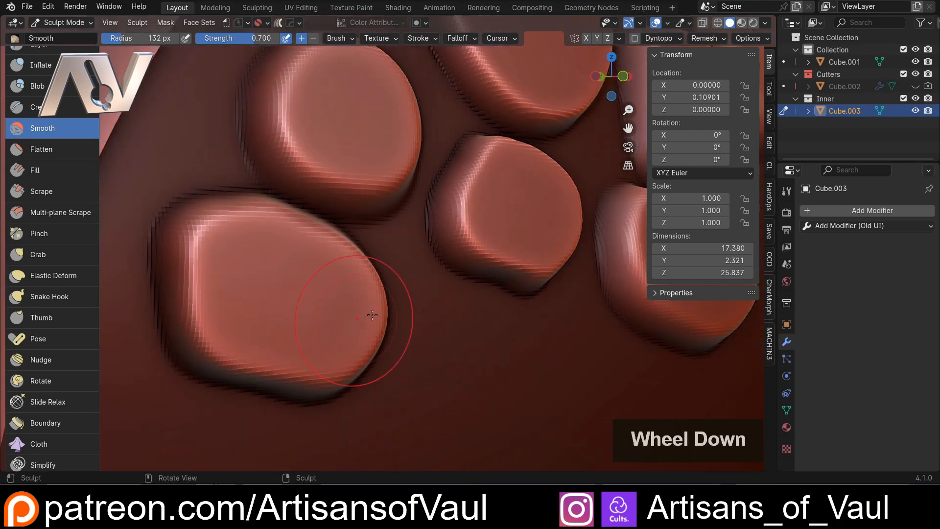
pyautogui.scroll(-5, 372, 315)
# Clear the whole mask from the inner panel
pyautogui.moveTo(402, 221); pyautogui.dragTo(359, 248, button='middle')
pyautogui.scroll(-3, 395, 208)
pyautogui.keyDown('shift'); pyautogui.moveTo(395, 221); pyautogui.dragTo(354, 264, button='middle'); pyautogui.keyUp('shift')
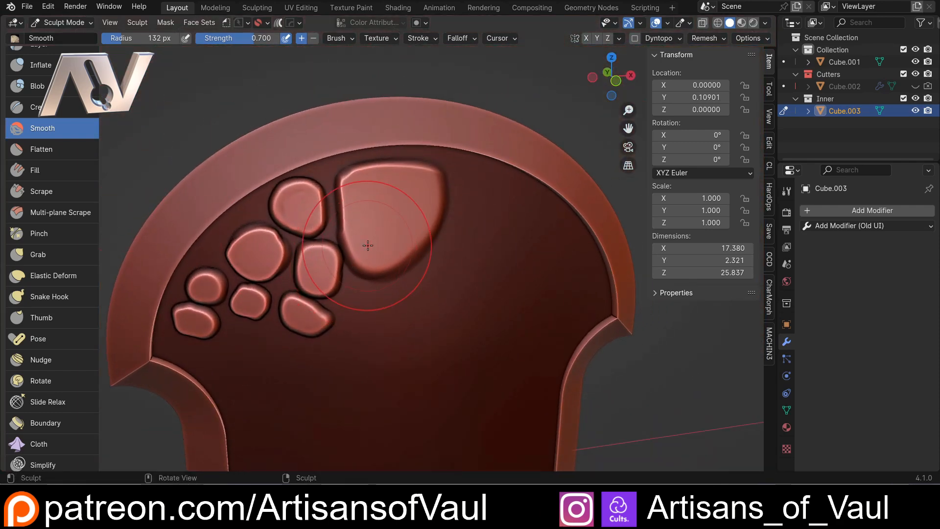
pyautogui.hotkey('alt', 'm')
pyautogui.keyDown('shift'); pyautogui.moveTo(367, 246); pyautogui.dragTo(326, 241, button='middle'); pyautogui.keyUp('shift')
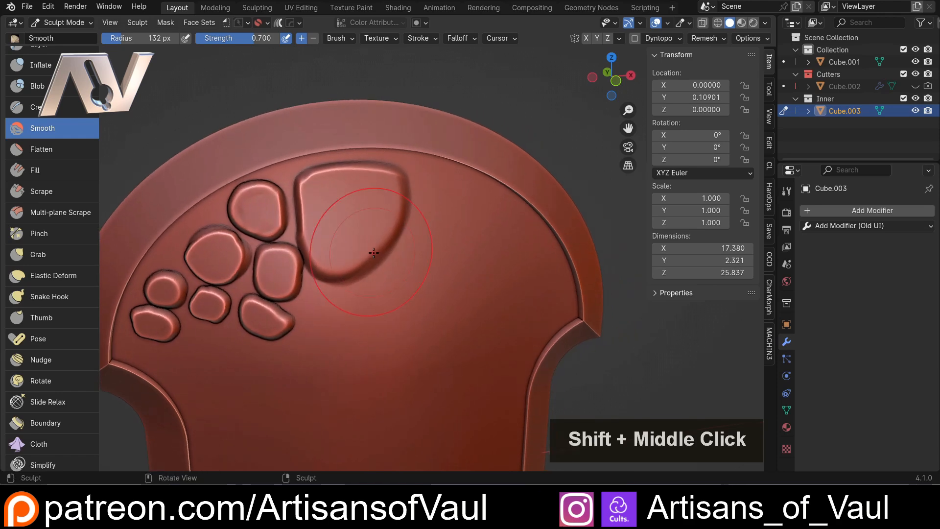
# Show the inner panel without its rim, activate the Mask brush and invert the empty mask to cover the panel
pyautogui.moveTo(456, 280)
pyautogui.keyDown('shift'); pyautogui.mouseDown(button='middle')
pyautogui.moveTo(336, 252)
pyautogui.moveTo(390, 216)
pyautogui.mouseUp(button='middle'); pyautogui.keyUp('shift')
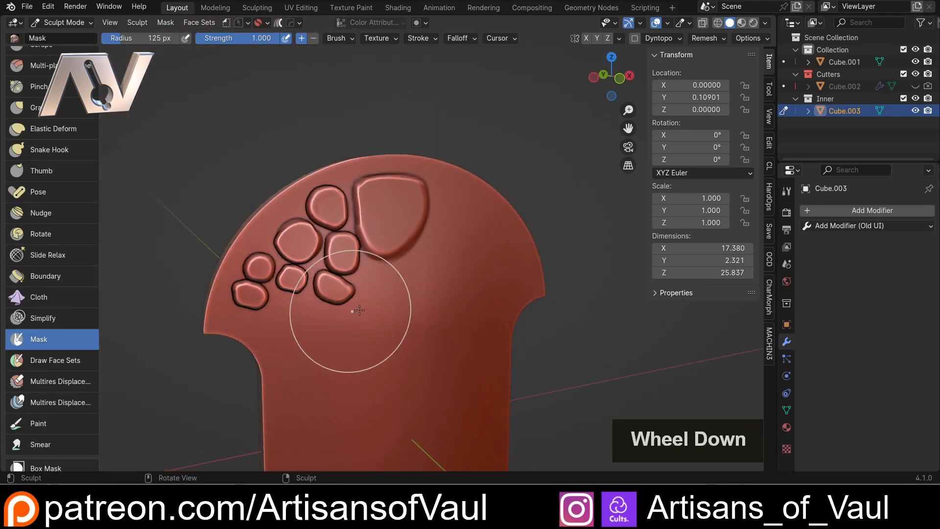
pyautogui.moveTo(342, 311)
pyautogui.keyDown('shift'); pyautogui.mouseDown(button='middle')
pyautogui.moveTo(310, 290)
pyautogui.moveTo(310, 330)
pyautogui.moveTo(378, 199)
pyautogui.mouseUp(button='middle'); pyautogui.keyUp('shift')
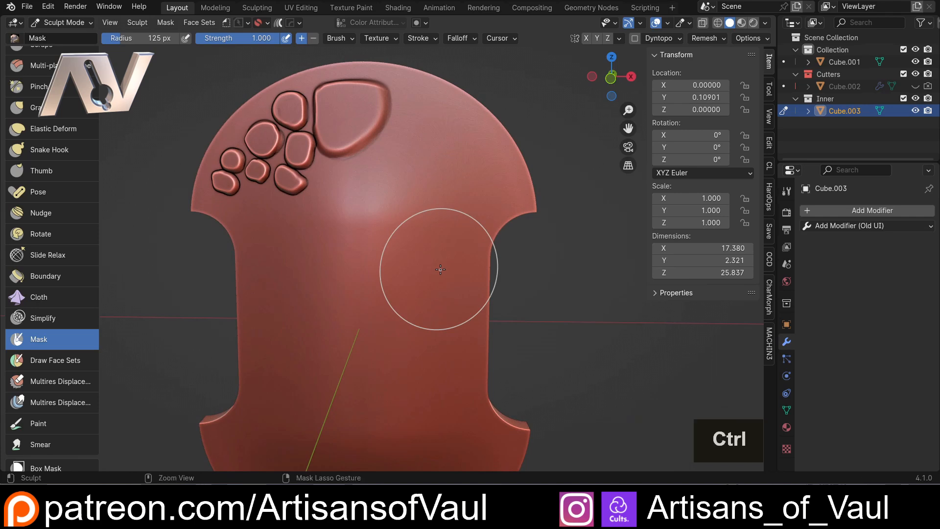
pyautogui.hotkey('ctrl', 'i')
# Erase a large rounded area of mask beside the raised stones with the 125 px Mask brush
pyautogui.moveTo(430, 182)
pyautogui.keyDown('shift'); pyautogui.mouseDown(button='middle')
pyautogui.moveTo(424, 254)
pyautogui.moveTo(372, 277)
pyautogui.mouseUp(button='middle'); pyautogui.keyUp('shift')
pyautogui.scroll(3, 425, 255)
pyautogui.scroll(2, 416, 229)
pyautogui.moveTo(454, 248)
pyautogui.keyDown('ctrl'); pyautogui.mouseDown()
pyautogui.moveTo(424, 216)
pyautogui.moveTo(511, 318)
pyautogui.moveTo(387, 147)
pyautogui.moveTo(563, 342)
pyautogui.moveTo(435, 147)
pyautogui.moveTo(316, 306)
pyautogui.moveTo(372, 343)
pyautogui.moveTo(465, 314)
pyautogui.moveTo(539, 407)
pyautogui.moveTo(442, 414)
pyautogui.moveTo(299, 387)
pyautogui.moveTo(375, 197)
pyautogui.mouseUp(); pyautogui.keyUp('ctrl')
pyautogui.scroll(-5, 416, 225)
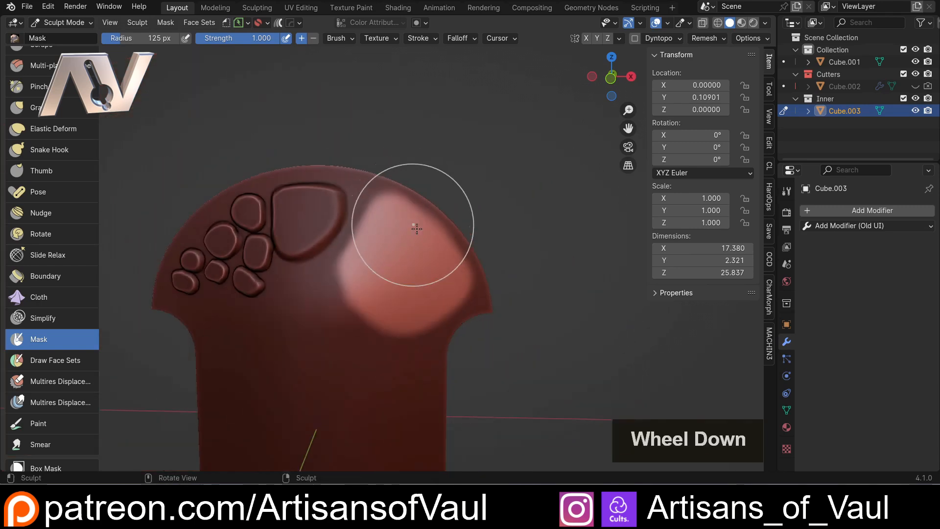
pyautogui.moveTo(416, 225)
pyautogui.keyDown('shift'); pyautogui.mouseDown(button='middle')
pyautogui.moveTo(443, 187)
pyautogui.moveTo(397, 100)
pyautogui.moveTo(311, 275)
pyautogui.mouseUp(button='middle'); pyautogui.keyUp('shift')
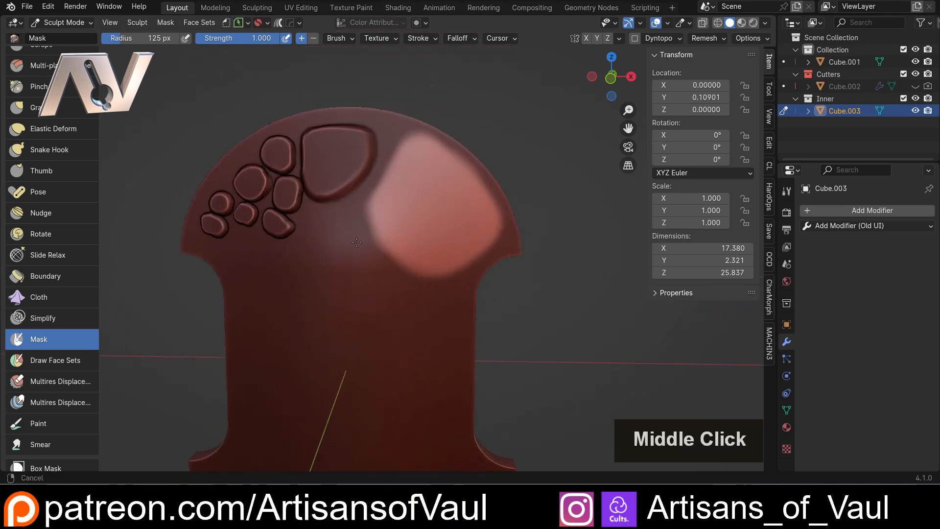
# Try dividing the unmasked area into small cells with mask lines at a 53 px brush radius
pyautogui.scroll(3, 310, 275)
pyautogui.scroll(2, 342, 227)
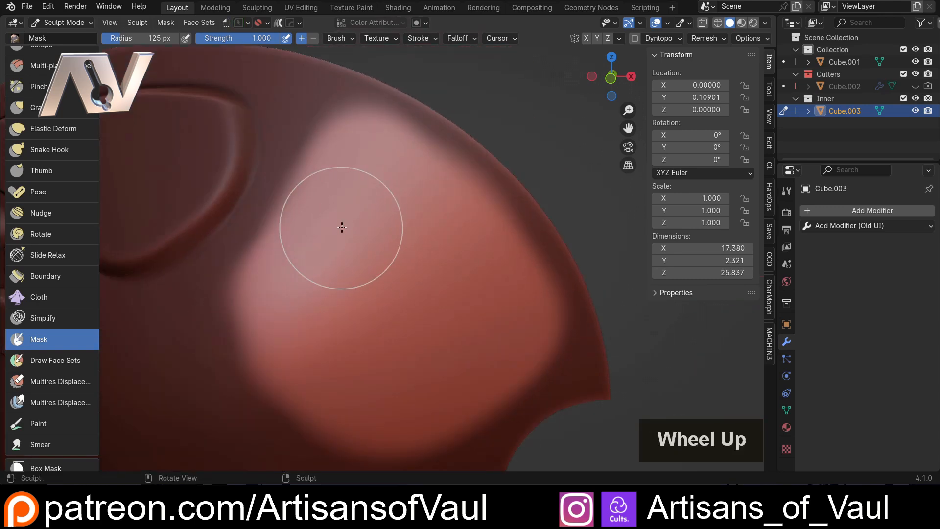
pyautogui.press('f')
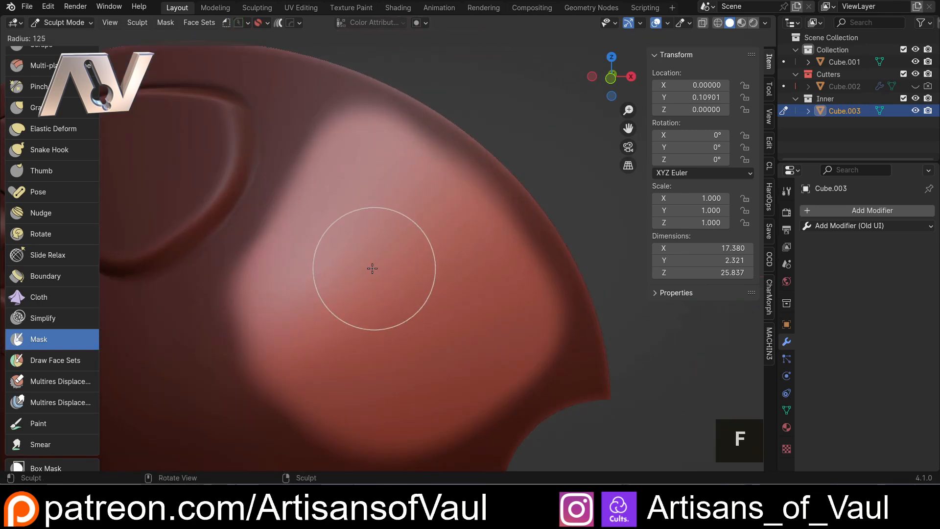
pyautogui.click(339, 263)
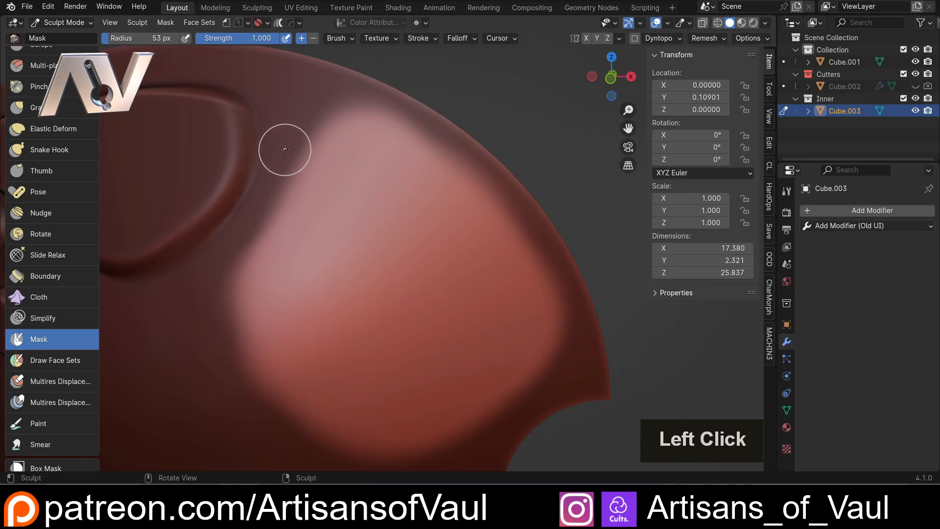
pyautogui.moveTo(285, 149)
pyautogui.mouseDown()
pyautogui.moveTo(338, 184)
pyautogui.moveTo(420, 129)
pyautogui.moveTo(485, 215)
pyautogui.moveTo(384, 186)
pyautogui.mouseUp()
pyautogui.scroll(1, 447, 220)
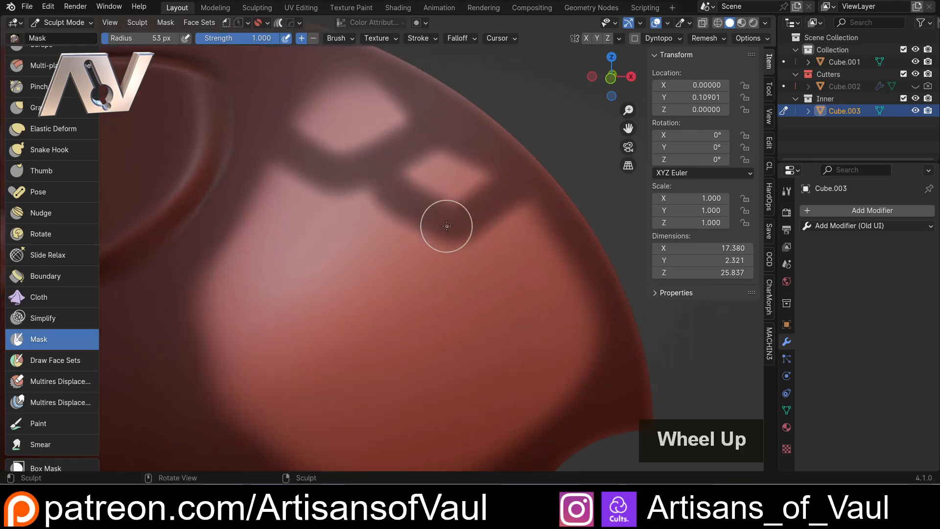
pyautogui.hotkey('ctrl', 'z')
pyautogui.hotkey('ctrl', 'z')
# Set the brush radius to 32 px and paint mask lines outlining the first cells at the unmasked area's upper end
pyautogui.keyDown('shift'); pyautogui.moveTo(430, 210); pyautogui.dragTo(444, 255, button='middle'); pyautogui.keyUp('shift')
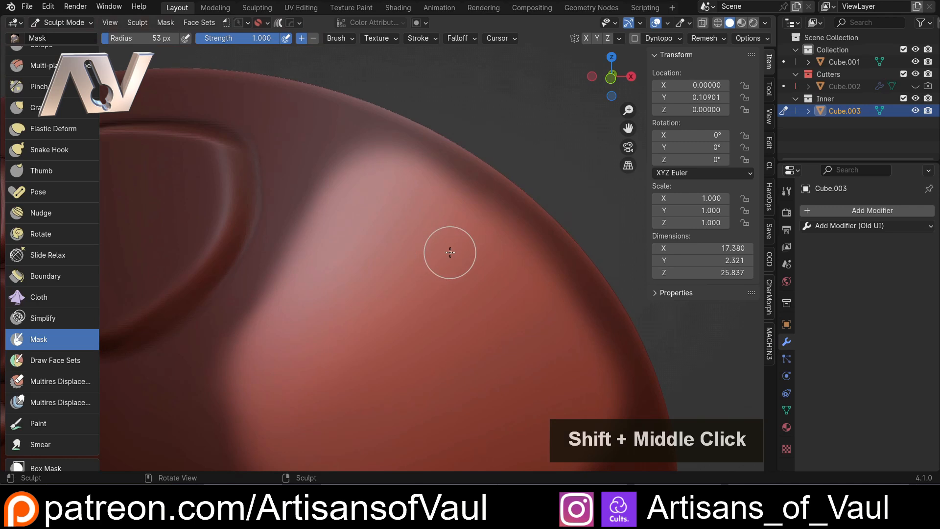
pyautogui.press('f')
pyautogui.click(440, 248)
pyautogui.moveTo(321, 178)
pyautogui.mouseDown()
pyautogui.moveTo(394, 226)
pyautogui.moveTo(462, 165)
pyautogui.mouseUp()
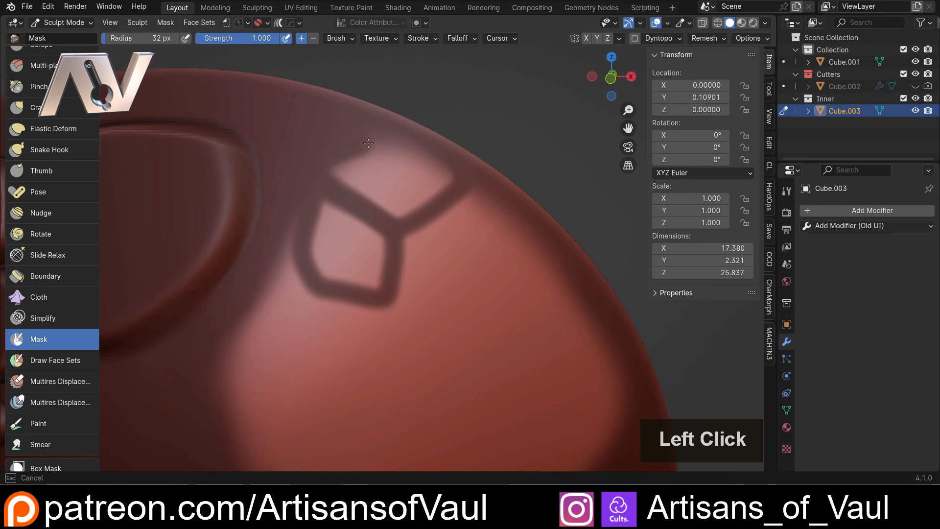
# Extend the mask lines across the upper and middle unmasked area, outlining more irregular cells
pyautogui.moveTo(450, 211); pyautogui.dragTo(478, 263)
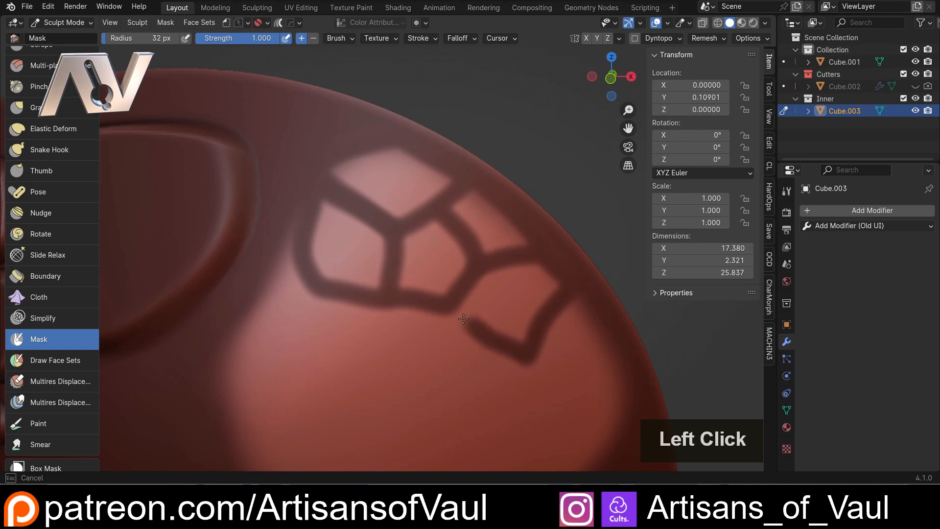
pyautogui.moveTo(548, 317); pyautogui.dragTo(555, 369)
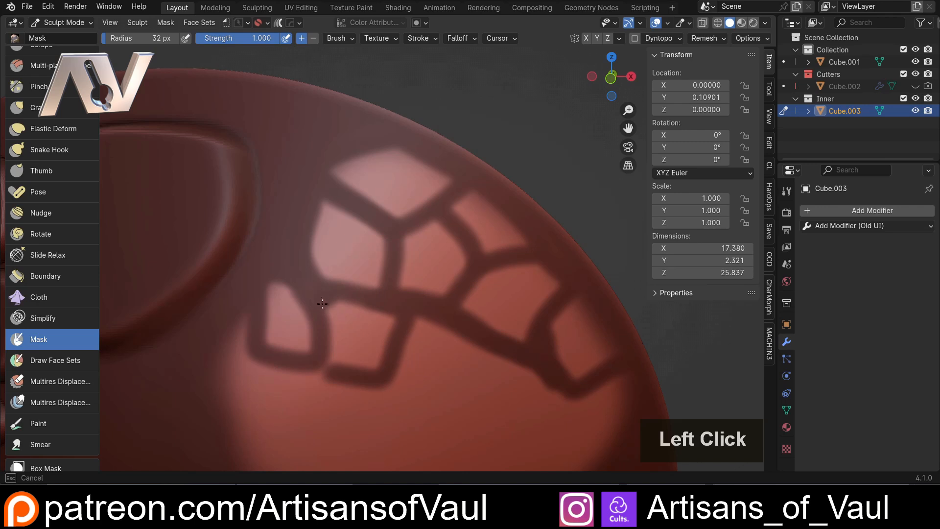
pyautogui.keyDown('shift'); pyautogui.moveTo(417, 354); pyautogui.dragTo(351, 231, button='middle'); pyautogui.keyUp('shift')
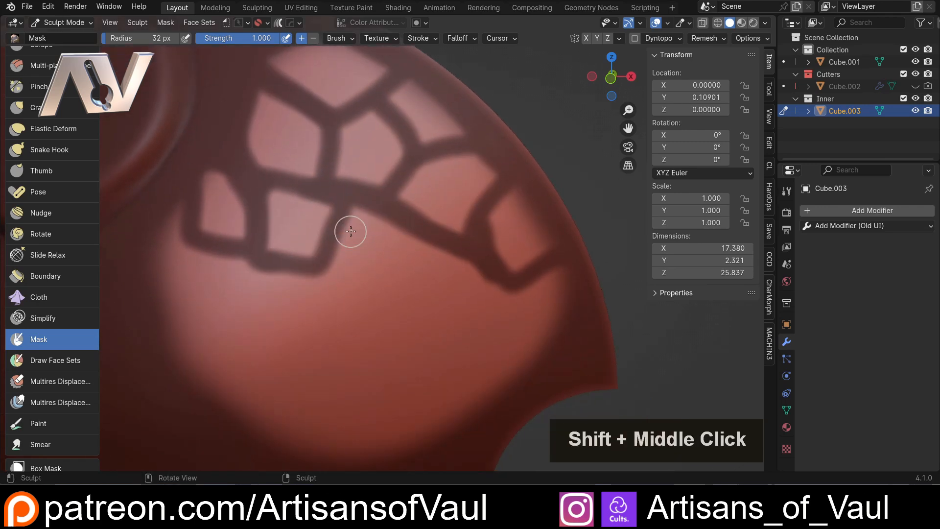
pyautogui.click(324, 270)
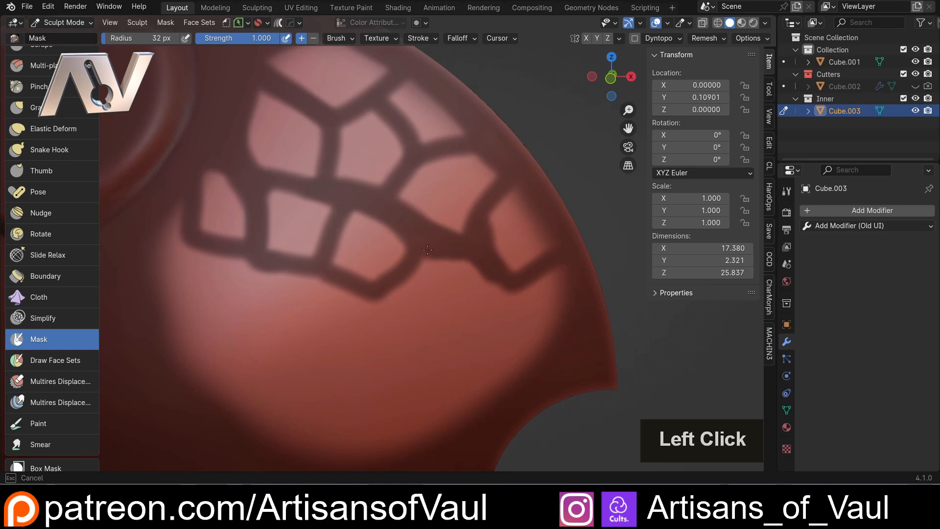
pyautogui.moveTo(384, 291); pyautogui.dragTo(452, 320)
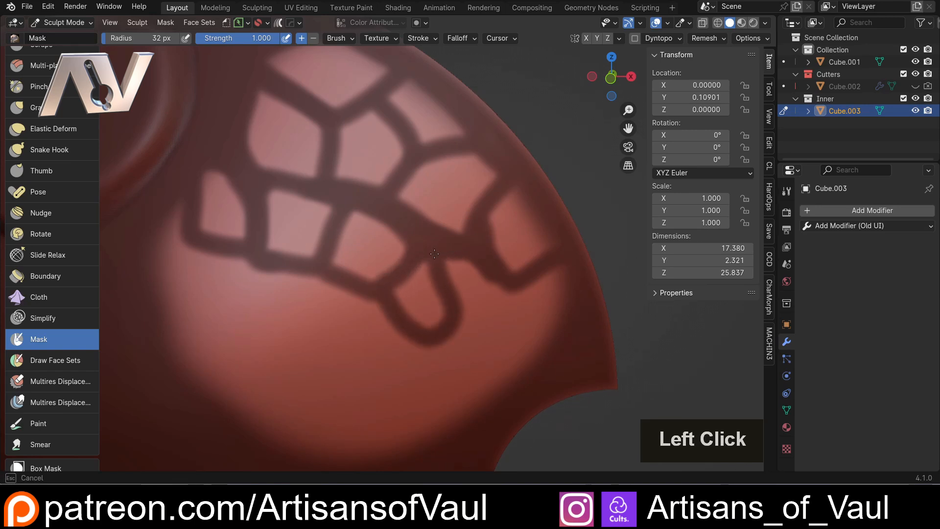
# Outline a wide cell near the panel's side notch with mask lines, replacing the first narrow outline
pyautogui.scroll(-3, 507, 289)
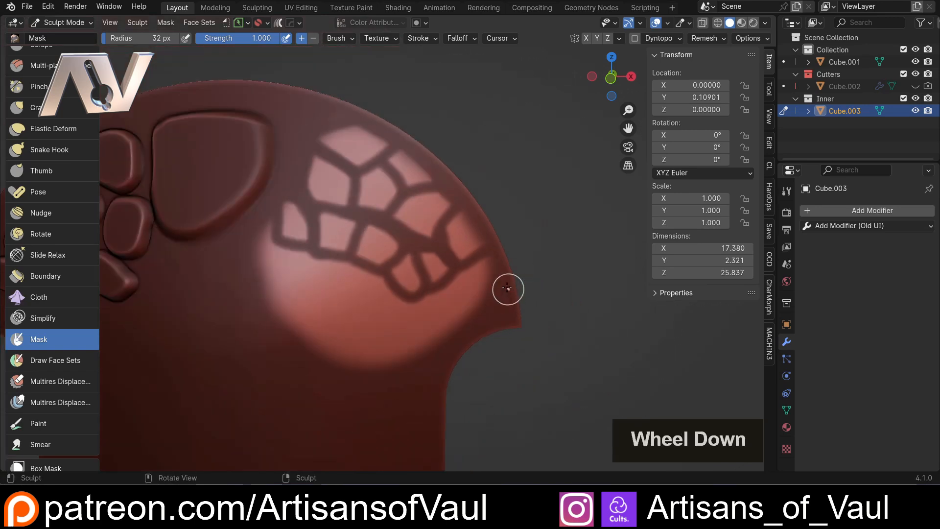
pyautogui.keyDown('shift'); pyautogui.moveTo(260, 234); pyautogui.dragTo(341, 169, button='middle'); pyautogui.keyUp('shift')
pyautogui.moveTo(443, 254); pyautogui.dragTo(317, 271, button='middle')
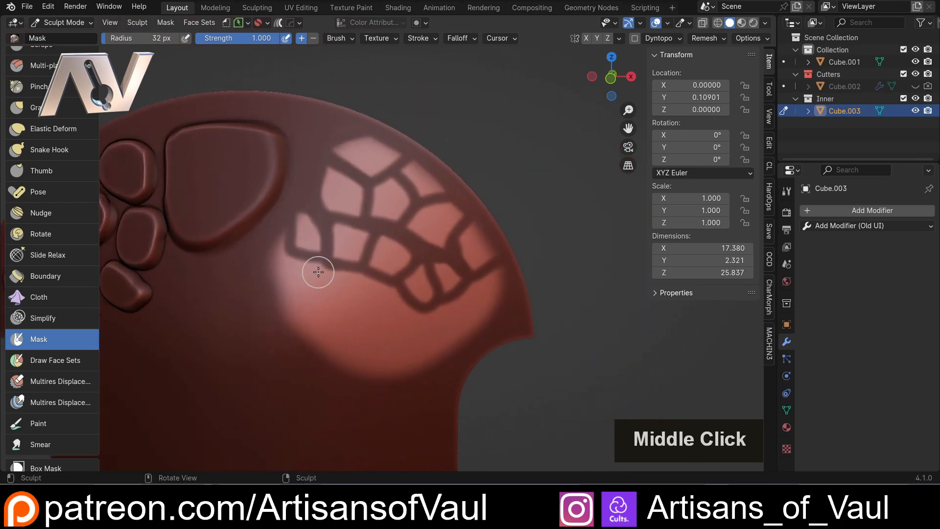
pyautogui.scroll(3, 317, 271)
pyautogui.keyDown('shift'); pyautogui.moveTo(479, 322); pyautogui.dragTo(375, 274, button='middle'); pyautogui.keyUp('shift')
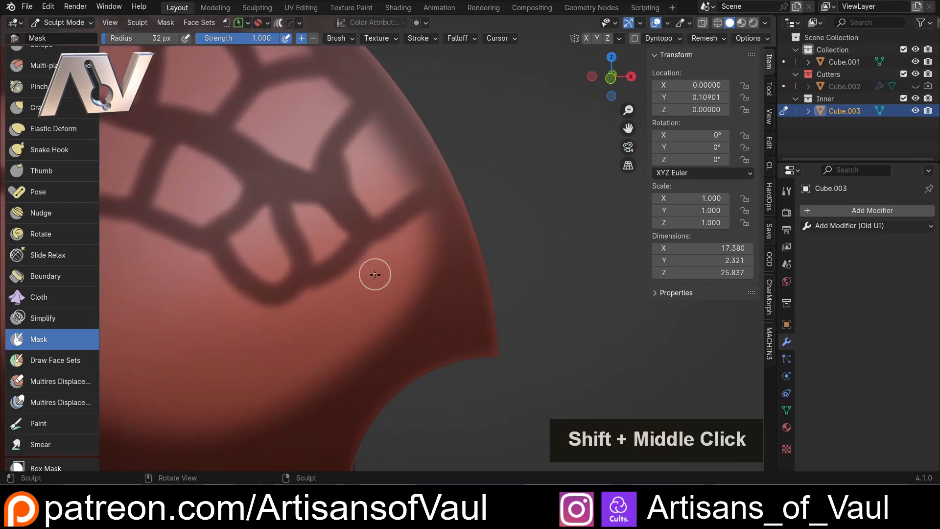
pyautogui.moveTo(302, 292); pyautogui.dragTo(332, 349)
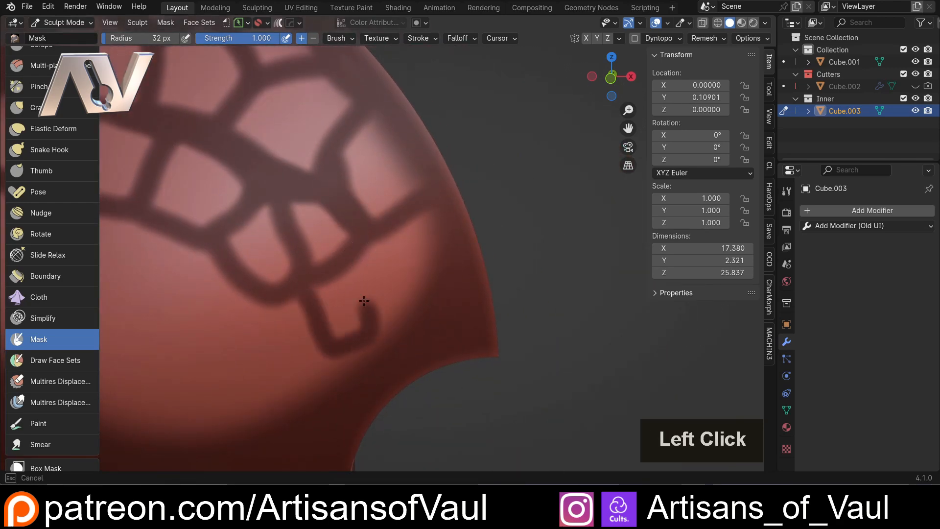
pyautogui.moveTo(364, 300); pyautogui.dragTo(368, 277)
pyautogui.hotkey('ctrl', 'z')
pyautogui.moveTo(284, 314)
pyautogui.mouseDown()
pyautogui.moveTo(290, 349)
pyautogui.moveTo(401, 296)
pyautogui.mouseUp()
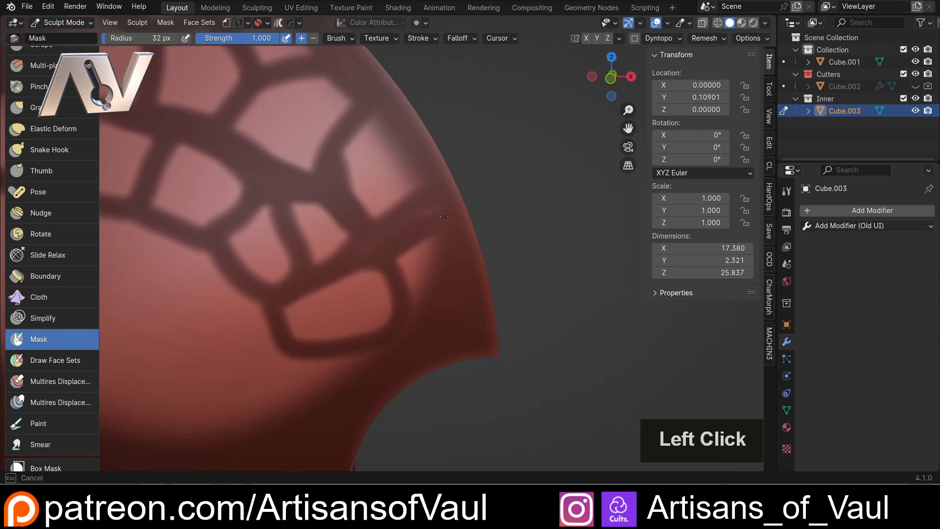
pyautogui.moveTo(413, 278); pyautogui.dragTo(422, 255)
# Divide the remaining lower part of the unmasked area into small irregular cells with mask lines
pyautogui.keyDown('shift'); pyautogui.moveTo(422, 256); pyautogui.dragTo(607, 256, button='middle'); pyautogui.keyUp('shift')
pyautogui.scroll(-2, 382, 255)
pyautogui.moveTo(251, 198)
pyautogui.mouseDown()
pyautogui.moveTo(252, 236)
pyautogui.moveTo(334, 258)
pyautogui.moveTo(339, 323)
pyautogui.moveTo(294, 314)
pyautogui.moveTo(401, 306)
pyautogui.mouseUp()
pyautogui.moveTo(477, 357)
pyautogui.mouseDown()
pyautogui.moveTo(350, 323)
pyautogui.moveTo(289, 327)
pyautogui.mouseUp()
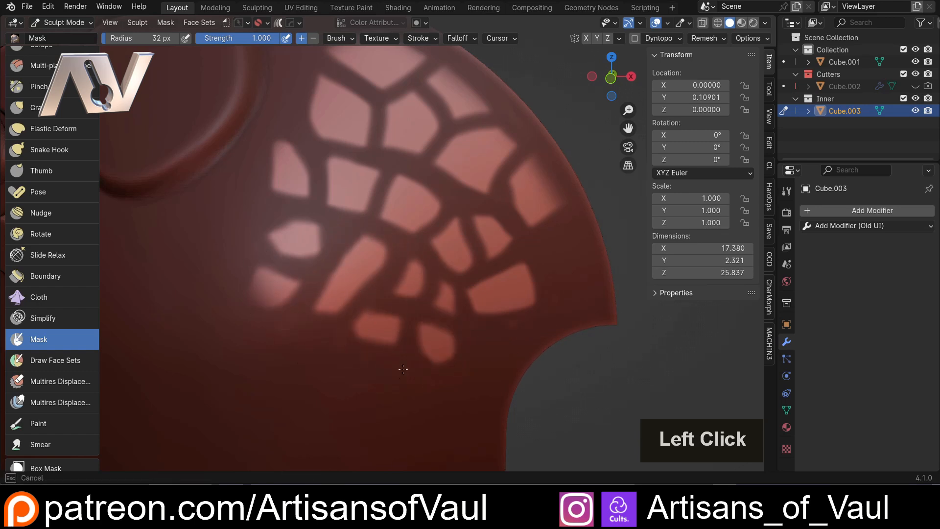
# Inflate the unmasked cells with the Mesh Filter set to Inflate, at a strength of about 0.203
pyautogui.moveTo(289, 327); pyautogui.dragTo(375, 185, button='middle')
pyautogui.scroll(-4, 55, 152)
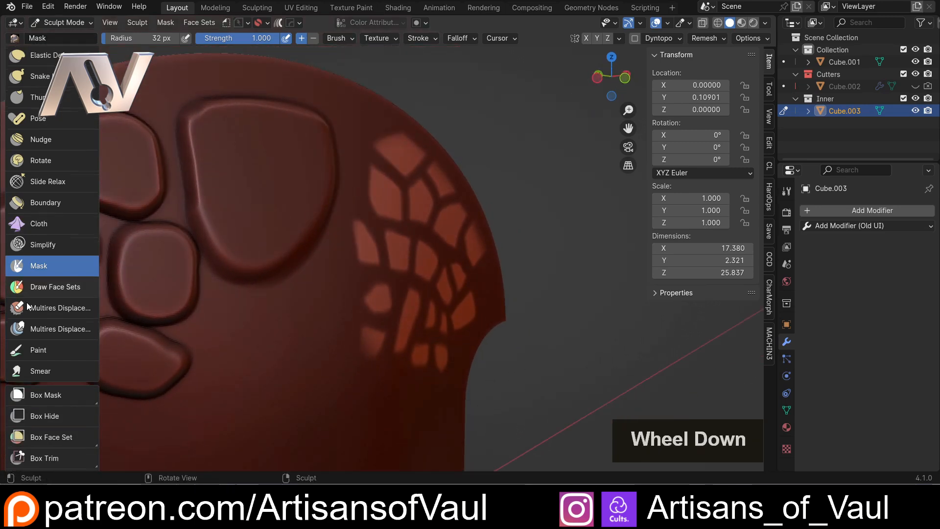
pyautogui.scroll(-2, 61, 351)
pyautogui.scroll(-1, 61, 351)
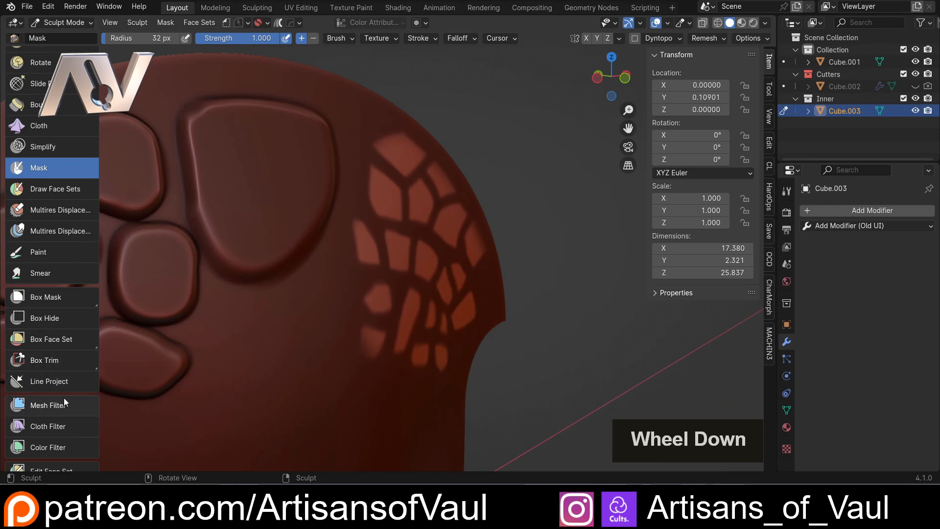
pyautogui.click(63, 397)
pyautogui.click(69, 39)
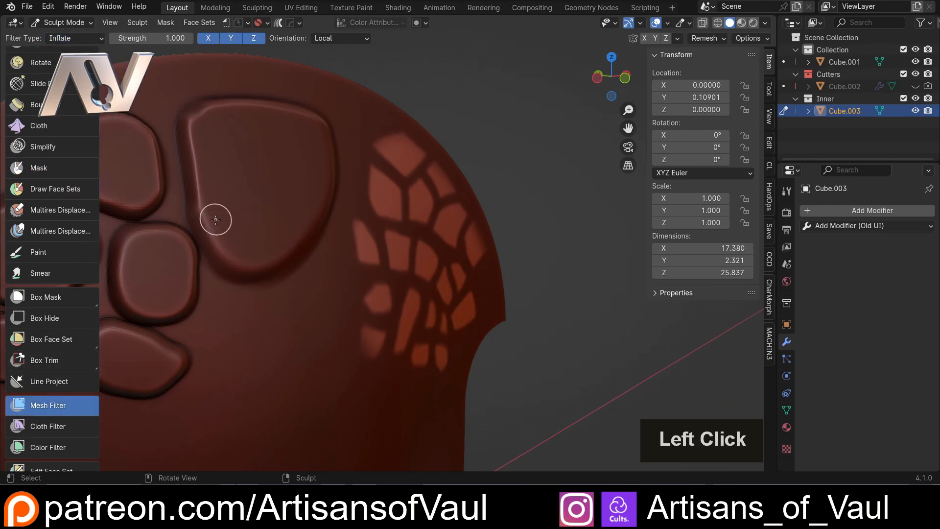
pyautogui.moveTo(216, 216); pyautogui.dragTo(274, 224, button='middle')
pyautogui.moveTo(331, 243); pyautogui.dragTo(431, 243)
pyautogui.moveTo(431, 243); pyautogui.dragTo(279, 229, button='middle')
pyautogui.scroll(-3, 385, 248)
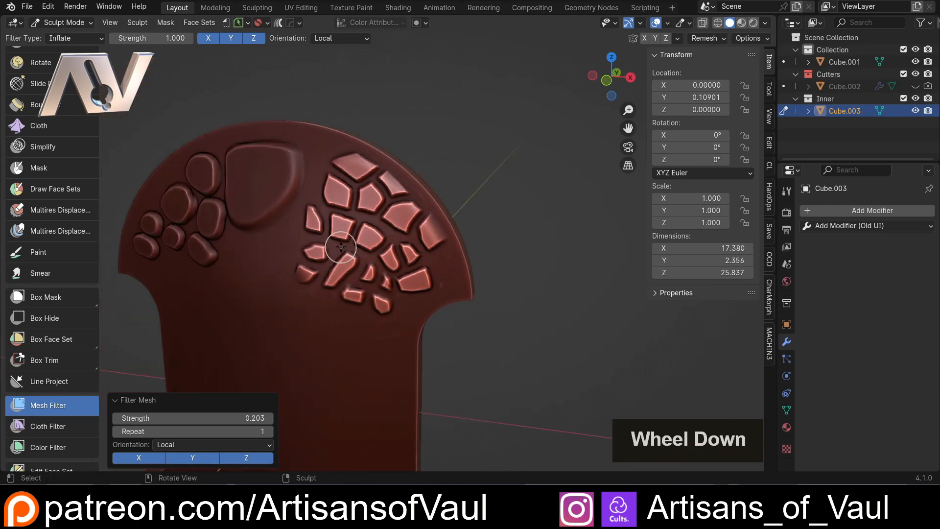
# Switch to Object Mode to examine the inflated cells on the panel
pyautogui.keyDown('shift'); pyautogui.moveTo(333, 252); pyautogui.dragTo(357, 252, button='middle'); pyautogui.keyUp('shift')
pyautogui.scroll(3, 376, 221)
pyautogui.press('Tab')
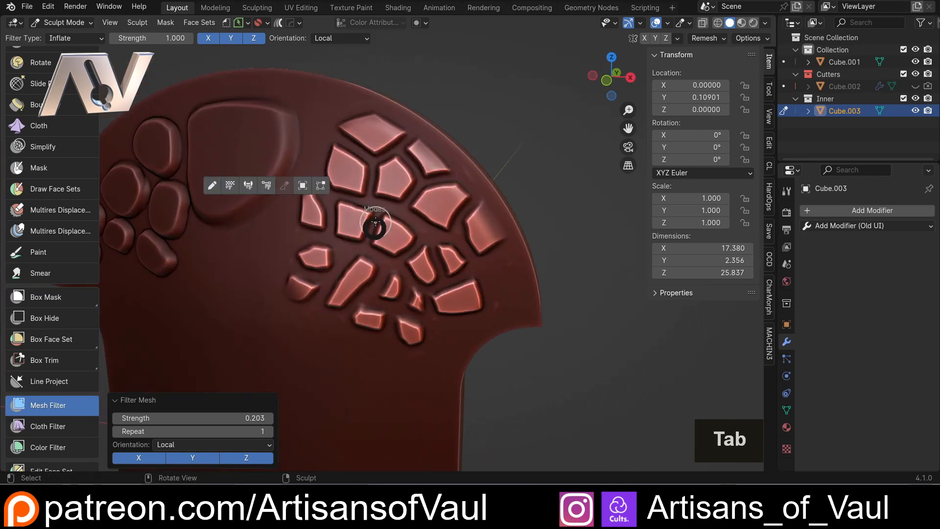
pyautogui.click(304, 184)
pyautogui.scroll(-2, 304, 181)
pyautogui.moveTo(304, 181)
pyautogui.mouseDown(button='middle')
pyautogui.moveTo(336, 200)
pyautogui.moveTo(258, 211)
pyautogui.moveTo(318, 197)
pyautogui.mouseUp(button='middle')
pyautogui.scroll(2, 334, 202)
# Examine the shapes and edges of the raised rounded stones from several angles
pyautogui.scroll(4, 316, 251)
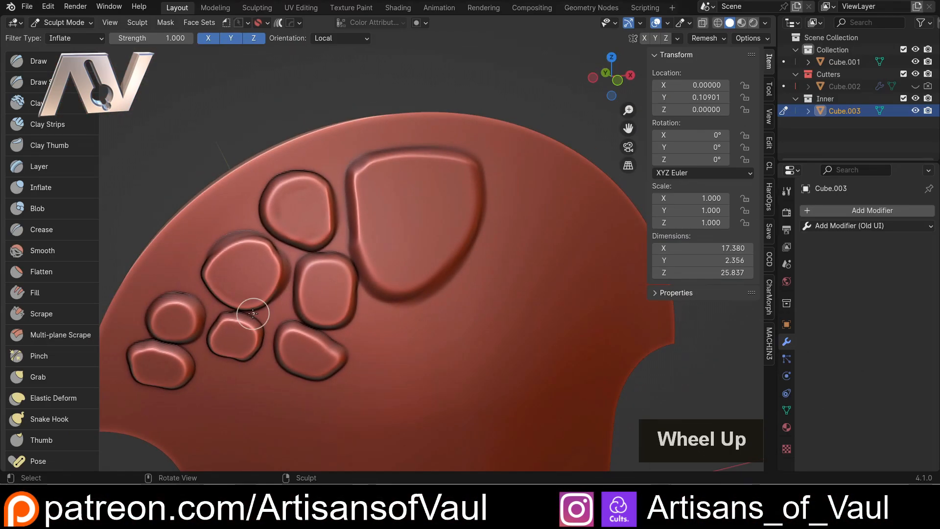
pyautogui.moveTo(253, 313); pyautogui.dragTo(342, 229, button='middle')
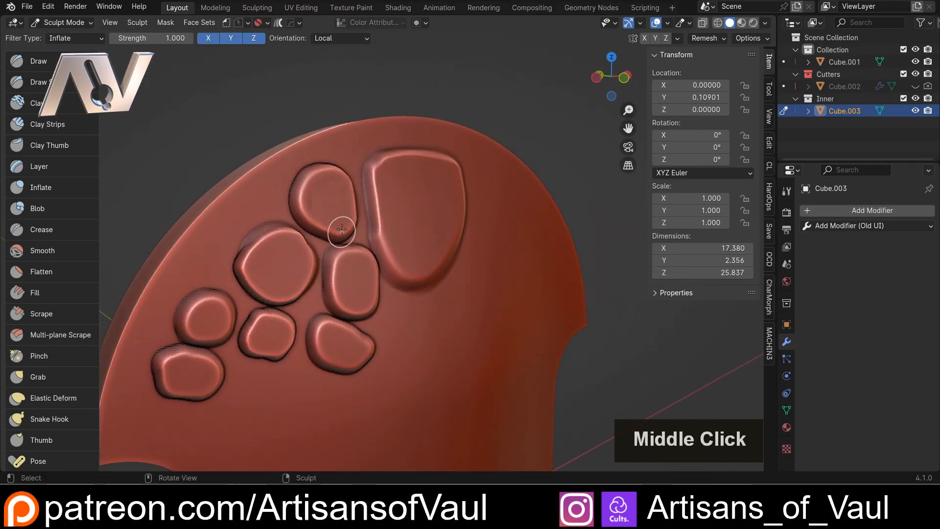
pyautogui.keyDown('shift'); pyautogui.moveTo(294, 325); pyautogui.dragTo(336, 300, button='middle'); pyautogui.keyUp('shift')
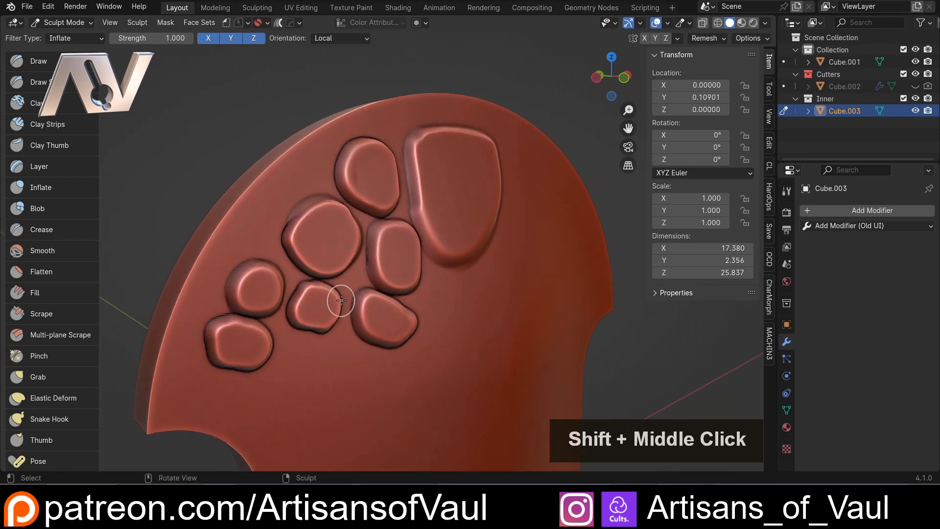
pyautogui.scroll(4, 381, 253)
pyautogui.scroll(-3, 381, 253)
pyautogui.moveTo(344, 227); pyautogui.dragTo(351, 221, button='middle')
pyautogui.scroll(-2, 350, 222)
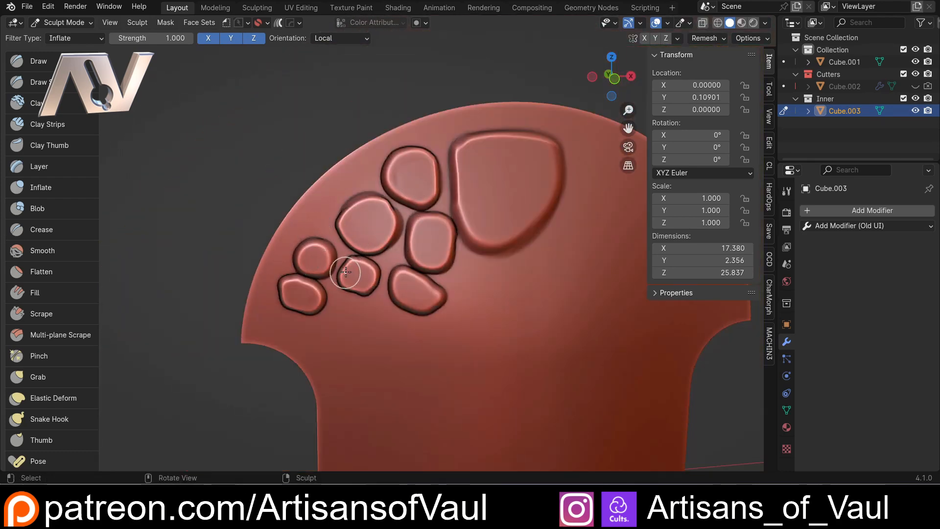
pyautogui.scroll(4, 348, 269)
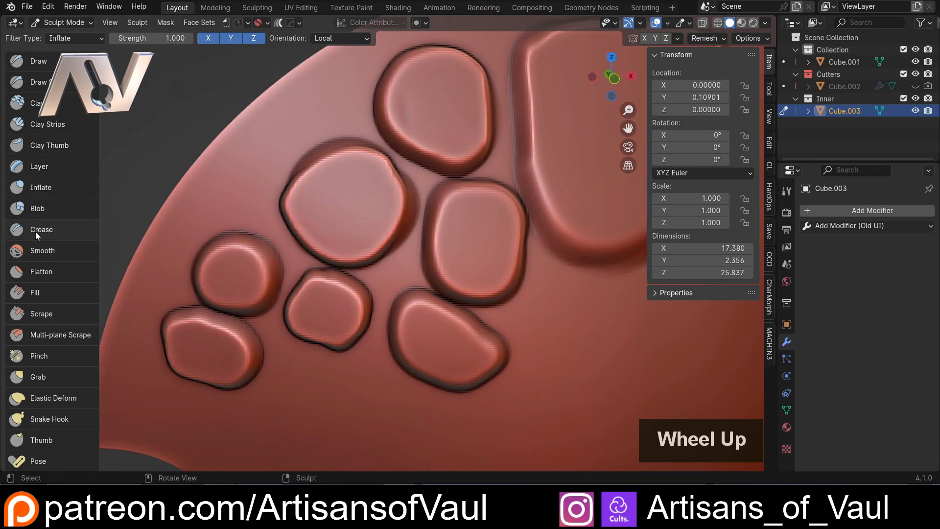
# Activate the Crease brush and set its radius to 77 px over the rounded stone beside the large one
pyautogui.hotkey('shift', 'c')
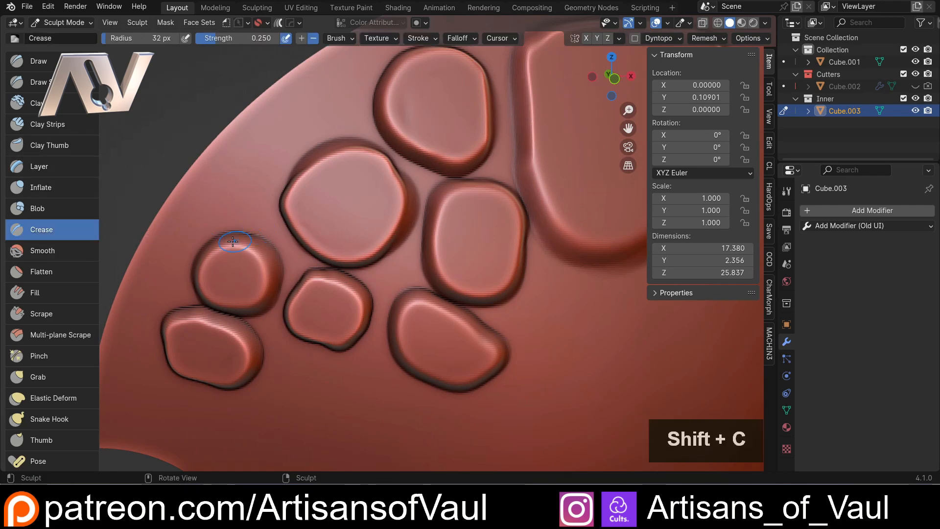
pyautogui.scroll(6, 381, 182)
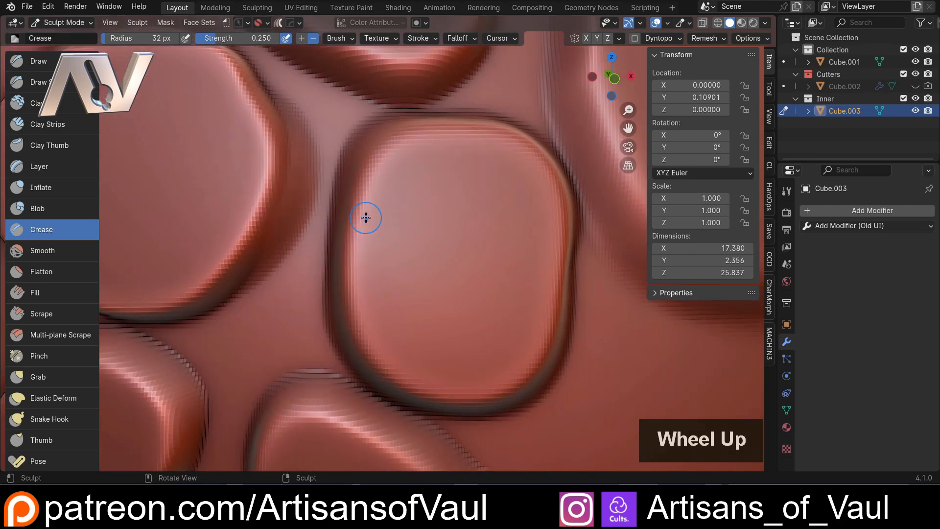
pyautogui.press('f')
pyautogui.click(387, 219)
pyautogui.moveTo(388, 219)
pyautogui.mouseDown(button='middle')
pyautogui.moveTo(416, 206)
pyautogui.moveTo(382, 241)
pyautogui.mouseUp(button='middle')
# Try a normal Crease stroke along the rounded stone's upper edge and undo it
pyautogui.moveTo(440, 151)
pyautogui.mouseDown()
pyautogui.moveTo(430, 157)
pyautogui.moveTo(390, 297)
pyautogui.moveTo(390, 238)
pyautogui.mouseUp()
pyautogui.scroll(-5, 381, 334)
pyautogui.moveTo(381, 334); pyautogui.dragTo(390, 287, button='middle')
pyautogui.hotkey('ctrl', 'z')
# Sharpen the stone's left and lower edges into a raised ridge with inverted Crease strokes
pyautogui.scroll(5, 416, 284)
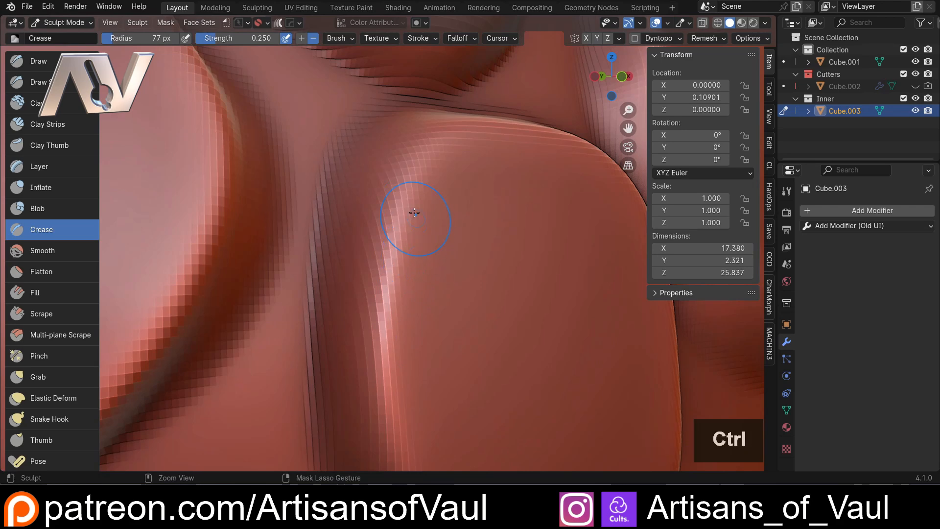
pyautogui.keyDown('ctrl'); pyautogui.moveTo(423, 153); pyautogui.dragTo(392, 199); pyautogui.keyUp('ctrl')
pyautogui.scroll(-4, 390, 235)
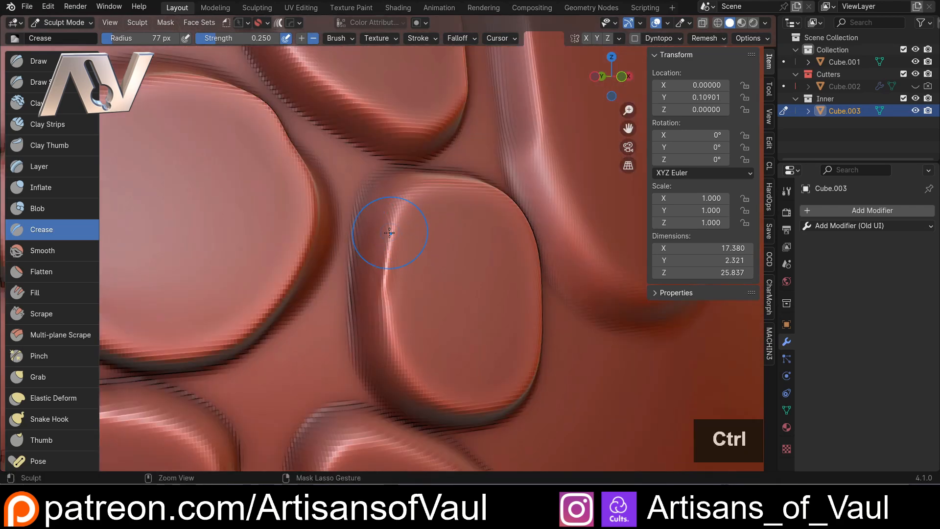
pyautogui.keyDown('ctrl'); pyautogui.moveTo(390, 235); pyautogui.dragTo(397, 364); pyautogui.keyUp('ctrl')
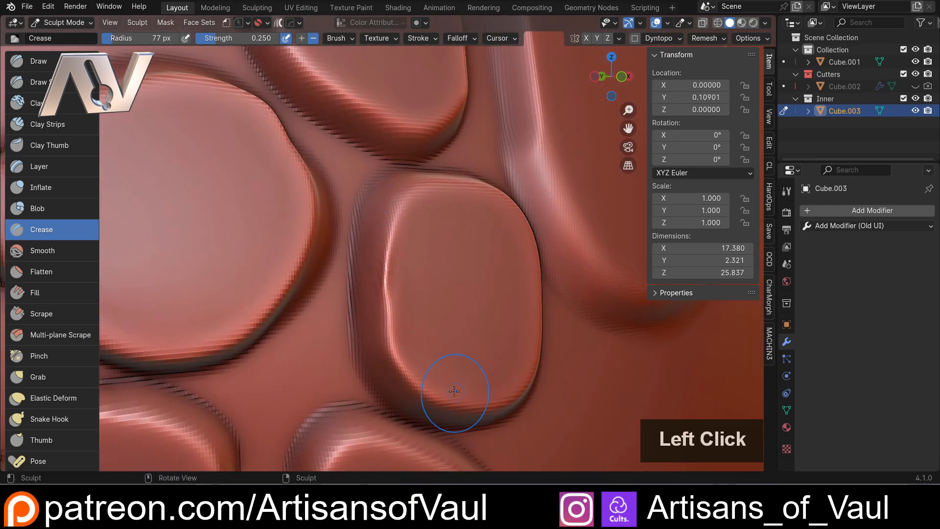
pyautogui.moveTo(454, 391); pyautogui.dragTo(420, 388, button='middle')
pyautogui.scroll(-2, 419, 389)
pyautogui.keyDown('ctrl'); pyautogui.moveTo(419, 388); pyautogui.dragTo(442, 404); pyautogui.keyUp('ctrl')
# Continue the raised ridge around the stone's right and upper edges and reinforce its left edge with inverted Crease strokes
pyautogui.moveTo(431, 368)
pyautogui.mouseDown(button='middle')
pyautogui.moveTo(395, 358)
pyautogui.moveTo(402, 367)
pyautogui.mouseUp(button='middle')
pyautogui.keyDown('ctrl'); pyautogui.moveTo(457, 205); pyautogui.dragTo(451, 284); pyautogui.keyUp('ctrl')
pyautogui.keyDown('shift'); pyautogui.moveTo(453, 256); pyautogui.dragTo(419, 324, button='middle'); pyautogui.keyUp('shift')
pyautogui.keyDown('ctrl'); pyautogui.moveTo(424, 299); pyautogui.dragTo(401, 240); pyautogui.keyUp('ctrl')
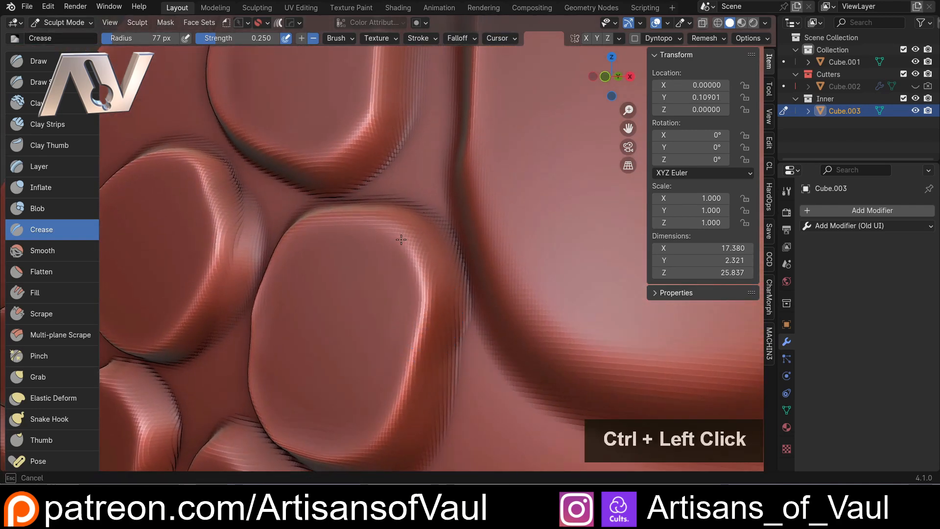
pyautogui.moveTo(300, 228); pyautogui.dragTo(407, 257, button='middle')
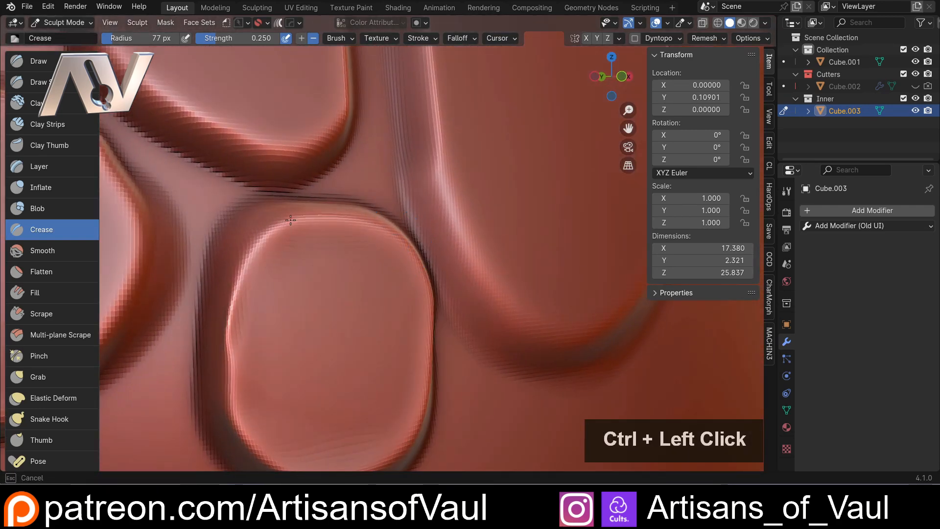
pyautogui.moveTo(234, 319); pyautogui.dragTo(262, 434)
pyautogui.moveTo(311, 313)
pyautogui.keyDown('shift'); pyautogui.mouseDown(button='middle')
pyautogui.moveTo(355, 271)
pyautogui.moveTo(235, 264)
pyautogui.moveTo(318, 255)
pyautogui.mouseUp(button='middle'); pyautogui.keyUp('shift')
pyautogui.keyDown('ctrl'); pyautogui.moveTo(290, 234); pyautogui.dragTo(464, 173); pyautogui.keyUp('ctrl')
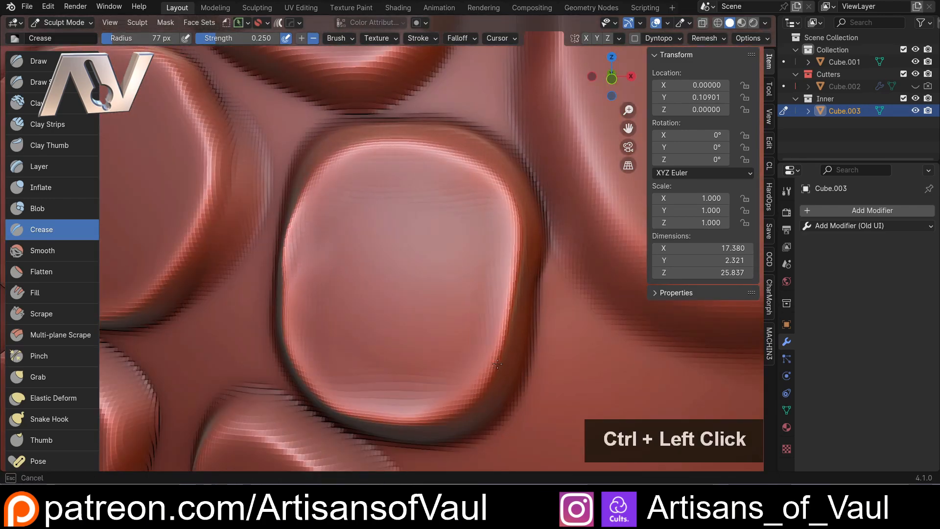
# Examine the sharpened stone both close up and together with its neighbours
pyautogui.scroll(-4, 314, 179)
pyautogui.moveTo(410, 336)
pyautogui.mouseDown(button='middle')
pyautogui.moveTo(294, 313)
pyautogui.moveTo(452, 279)
pyautogui.moveTo(466, 308)
pyautogui.mouseUp(button='middle')
pyautogui.scroll(-5, 452, 279)
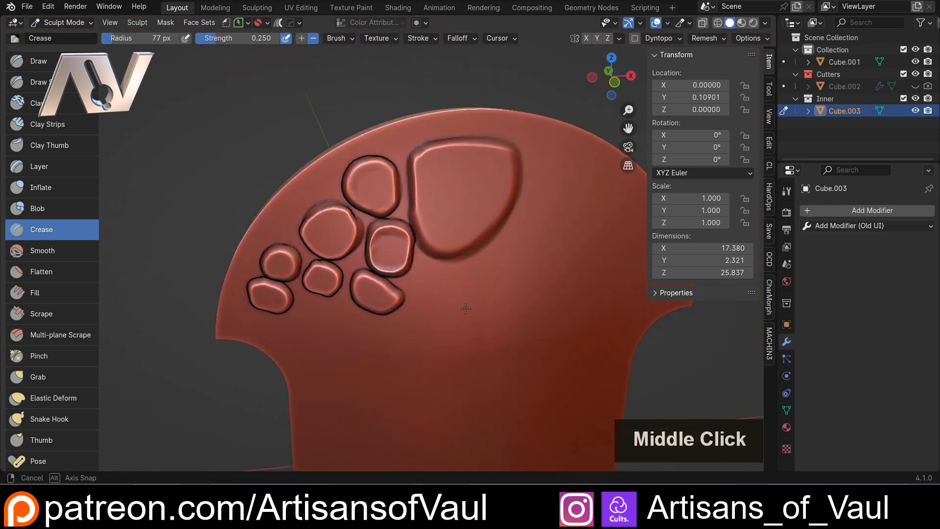
pyautogui.scroll(5, 444, 292)
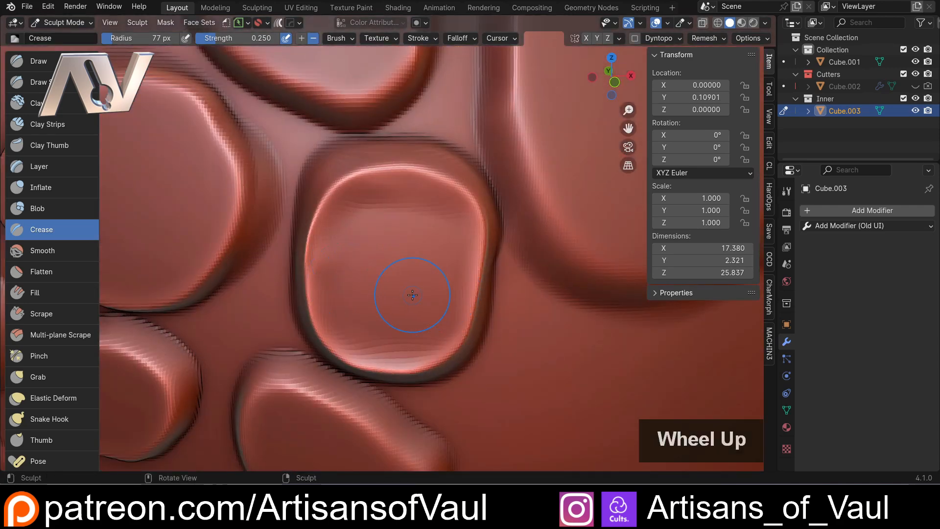
pyautogui.scroll(2, 412, 295)
pyautogui.click(285, 275)
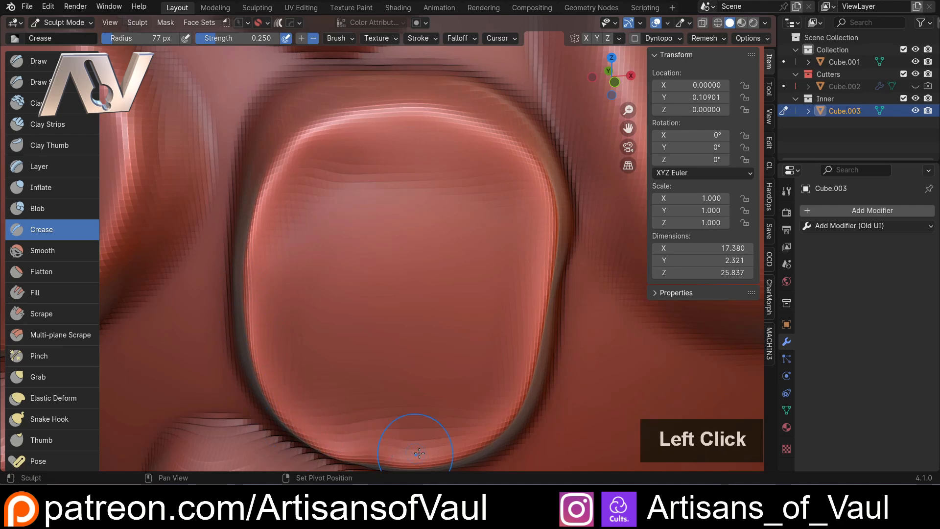
pyautogui.scroll(-5, 516, 402)
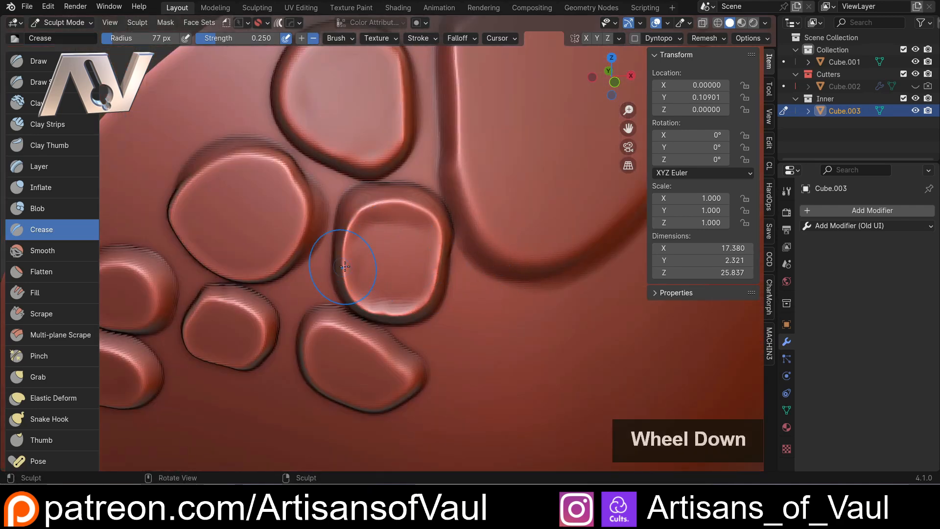
# Examine the edges of the neighbouring rounded stone that has no crease strokes
pyautogui.moveTo(345, 267); pyautogui.dragTo(387, 223, button='middle')
pyautogui.moveTo(246, 245)
pyautogui.keyDown('shift'); pyautogui.mouseDown(button='middle')
pyautogui.moveTo(394, 271)
pyautogui.moveTo(386, 246)
pyautogui.moveTo(309, 261)
pyautogui.mouseUp(button='middle'); pyautogui.keyUp('shift')
pyautogui.scroll(-3, 361, 266)
pyautogui.moveTo(316, 204)
pyautogui.mouseDown(button='middle')
pyautogui.moveTo(361, 222)
pyautogui.moveTo(390, 311)
pyautogui.moveTo(377, 210)
pyautogui.moveTo(379, 217)
pyautogui.mouseUp(button='middle')
pyautogui.scroll(3, 361, 221)
pyautogui.scroll(3, 380, 218)
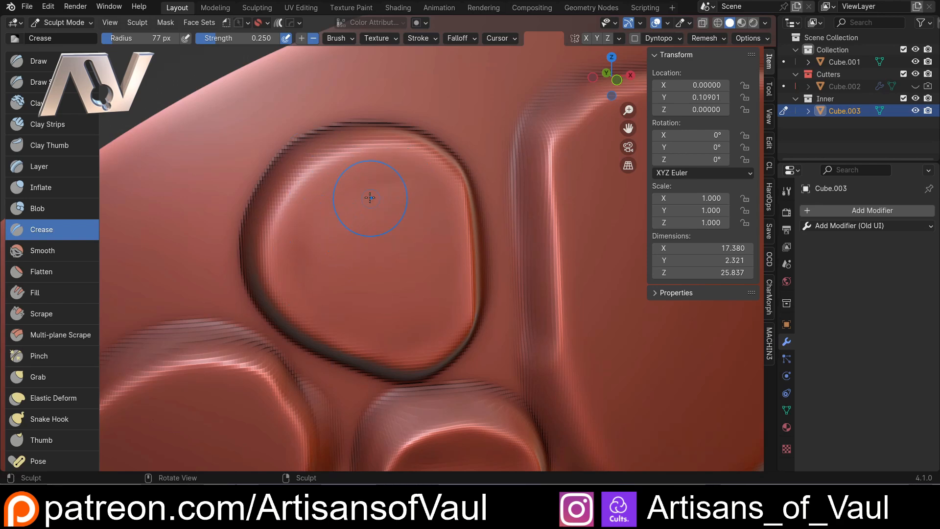
pyautogui.scroll(-3, 316, 254)
pyautogui.moveTo(326, 245); pyautogui.dragTo(336, 251, button='middle')
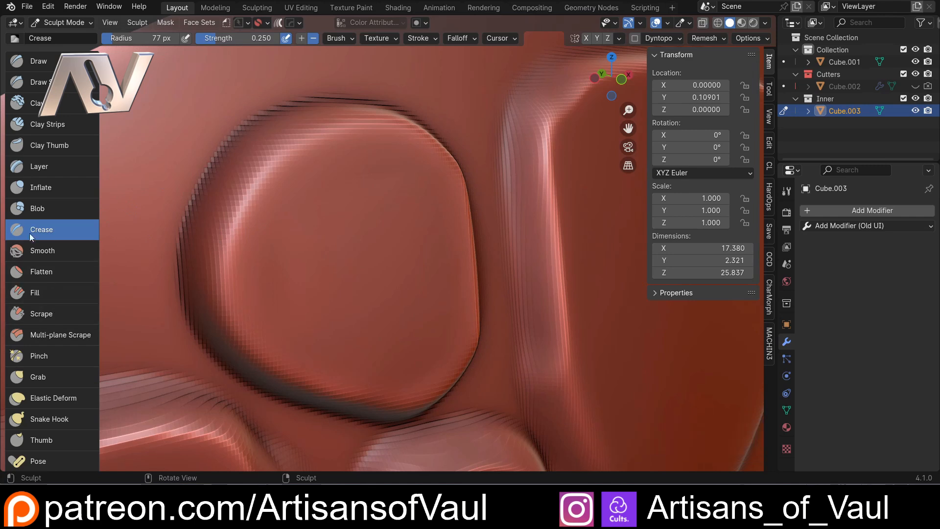
# Paint a mask over the rounded stone beside the large stone, and invert the mask so only that stone stays editable
pyautogui.scroll(-5, 30, 245)
pyautogui.scroll(-3, 35, 349)
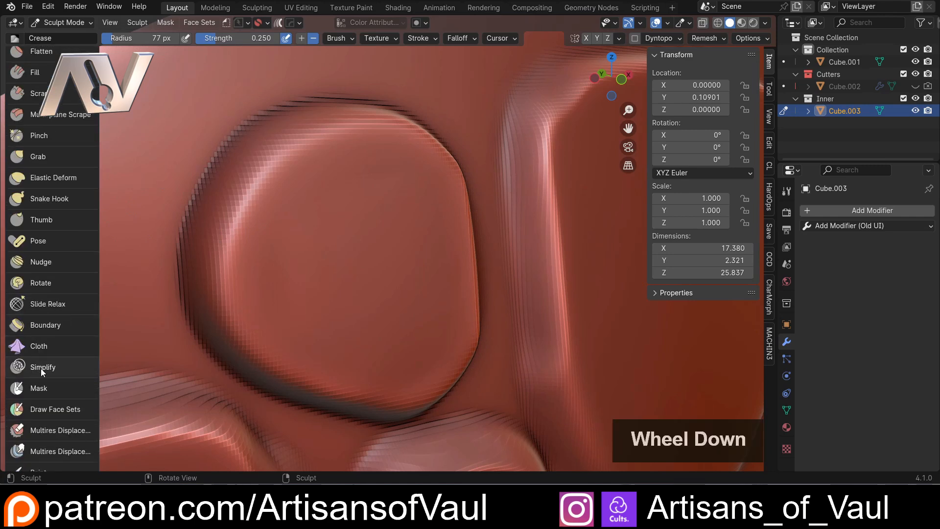
pyautogui.click(45, 388)
pyautogui.moveTo(356, 177)
pyautogui.mouseDown()
pyautogui.moveTo(284, 166)
pyautogui.moveTo(407, 363)
pyautogui.moveTo(352, 206)
pyautogui.moveTo(463, 326)
pyautogui.mouseUp()
pyautogui.moveTo(301, 197); pyautogui.dragTo(442, 258, button='middle')
pyautogui.hotkey('ctrl', 'i')
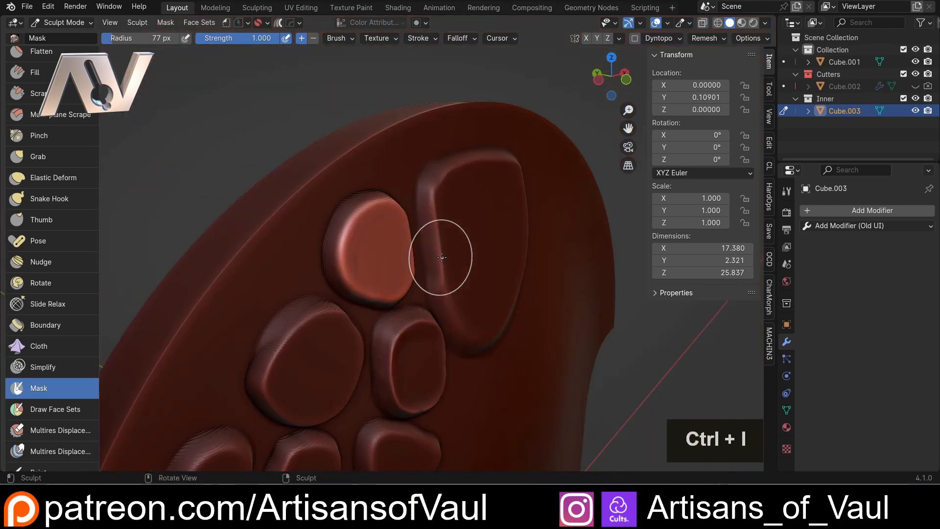
# Switch to the Snake Hook brush and set its radius to 318 px
pyautogui.scroll(3, 442, 257)
pyautogui.moveTo(362, 247); pyautogui.dragTo(221, 273, button='middle')
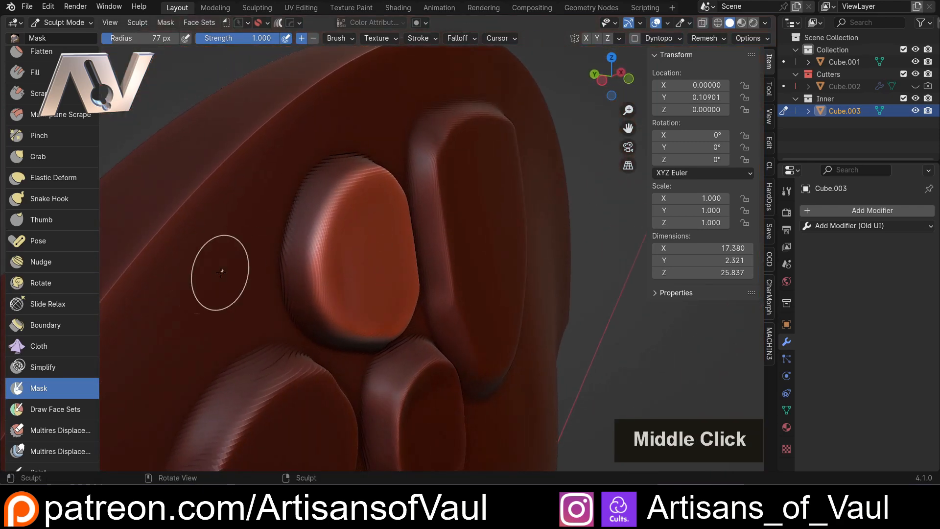
pyautogui.scroll(1, 54, 237)
pyautogui.click(46, 224)
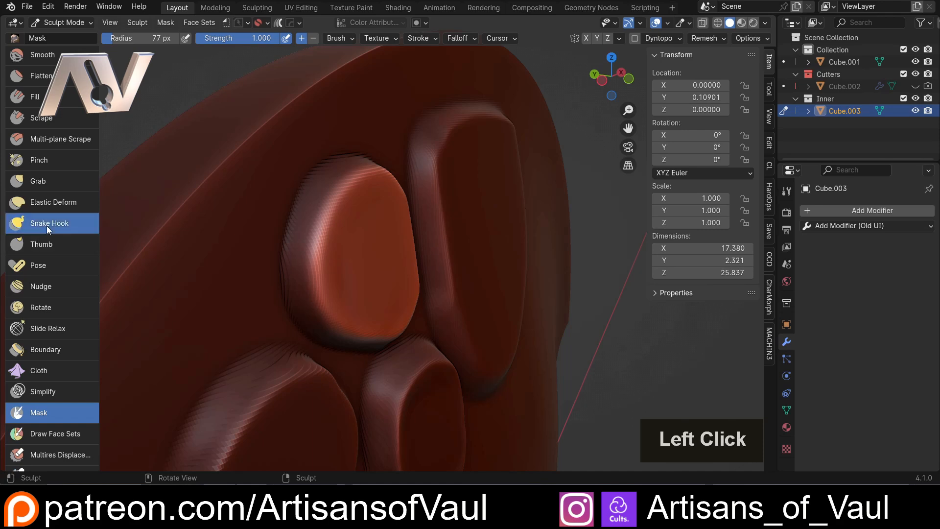
pyautogui.moveTo(274, 245); pyautogui.dragTo(378, 265, button='middle')
pyautogui.press('f')
pyautogui.click(496, 264)
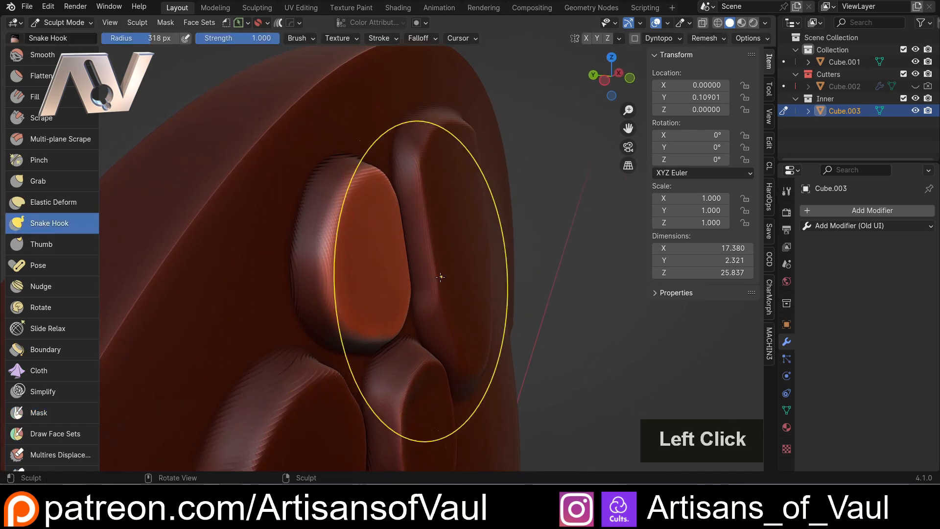
# Try to pull the unmasked stone outward and upward into a curved horn with two Snake Hook strokes, undoing each
pyautogui.moveTo(441, 277); pyautogui.dragTo(403, 254, button='middle')
pyautogui.moveTo(403, 255)
pyautogui.mouseDown()
pyautogui.moveTo(372, 252)
pyautogui.moveTo(519, 147)
pyautogui.moveTo(556, 86)
pyautogui.mouseUp()
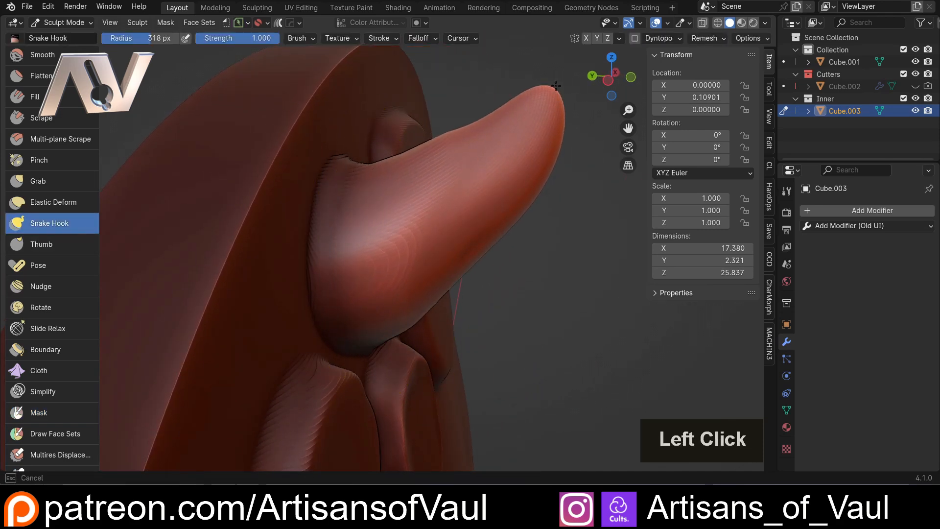
pyautogui.scroll(-2, 483, 168)
pyautogui.moveTo(483, 168)
pyautogui.mouseDown(button='middle')
pyautogui.moveTo(460, 164)
pyautogui.moveTo(484, 159)
pyautogui.moveTo(406, 257)
pyautogui.mouseUp(button='middle')
pyautogui.hotkey('ctrl', 'z')
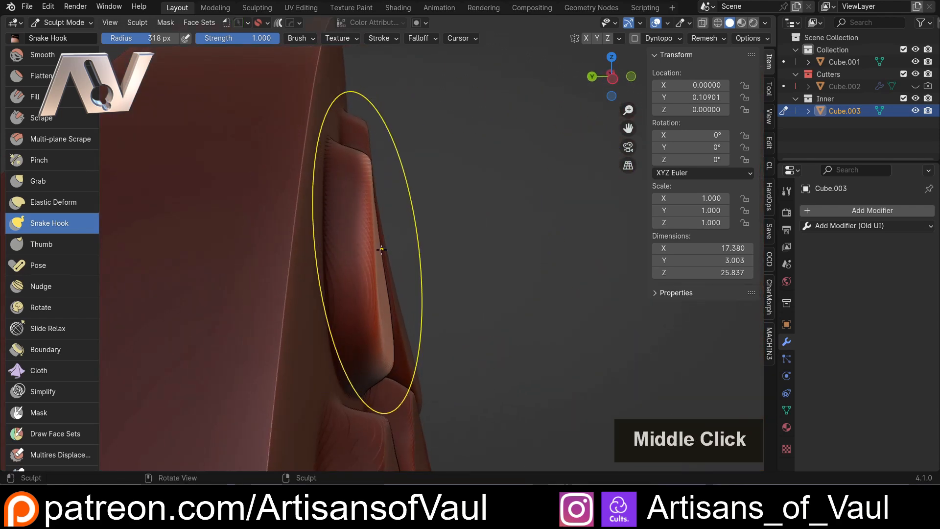
pyautogui.moveTo(382, 250)
pyautogui.mouseDown()
pyautogui.moveTo(504, 142)
pyautogui.moveTo(493, 32)
pyautogui.mouseUp()
pyautogui.scroll(-2, 432, 200)
pyautogui.moveTo(432, 199)
pyautogui.mouseDown(button='middle')
pyautogui.moveTo(351, 185)
pyautogui.moveTo(518, 230)
pyautogui.moveTo(436, 272)
pyautogui.mouseUp(button='middle')
pyautogui.hotkey('ctrl', 'z')
# Try another Snake Hook pull on the unmasked stone from a side view, and undo it
pyautogui.moveTo(431, 235)
pyautogui.mouseDown(button='middle')
pyautogui.moveTo(416, 240)
pyautogui.moveTo(434, 247)
pyautogui.moveTo(392, 245)
pyautogui.mouseUp(button='middle')
pyautogui.scroll(4, 416, 240)
pyautogui.scroll(4, 360, 242)
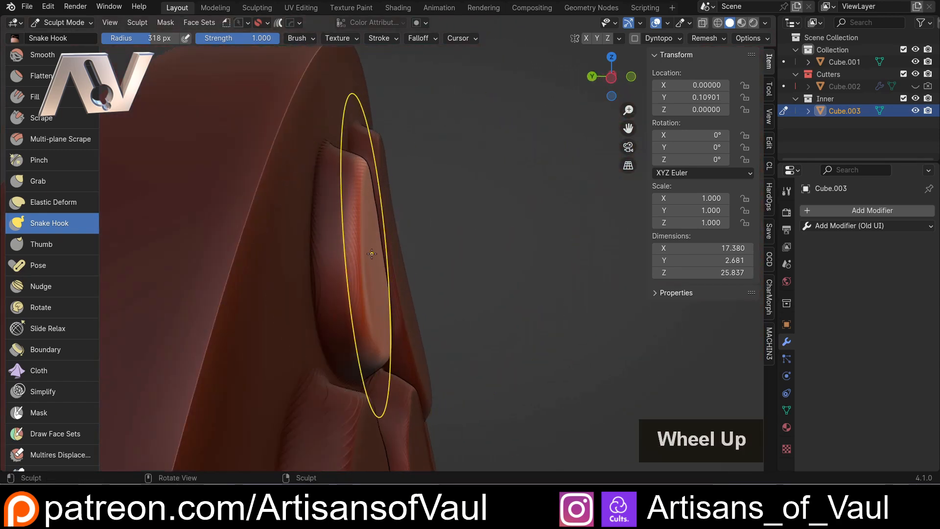
pyautogui.moveTo(372, 253)
pyautogui.mouseDown()
pyautogui.moveTo(460, 230)
pyautogui.moveTo(553, 88)
pyautogui.mouseUp()
pyautogui.scroll(-3, 466, 157)
pyautogui.moveTo(465, 157)
pyautogui.mouseDown(button='middle')
pyautogui.moveTo(371, 191)
pyautogui.moveTo(254, 186)
pyautogui.mouseUp(button='middle')
pyautogui.hotkey('ctrl', 'z')
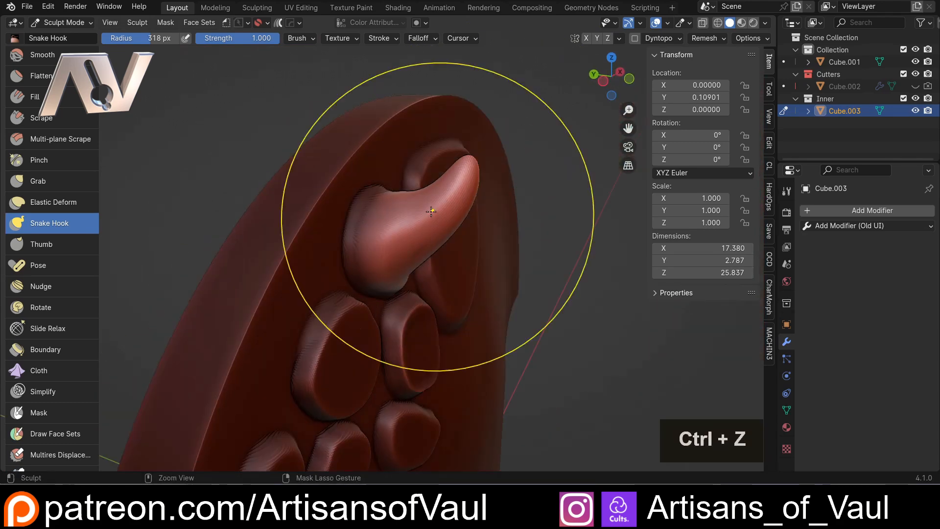
# Set the Snake Hook brush's falloff curve to Linear
pyautogui.scroll(3, 416, 225)
pyautogui.click(420, 37)
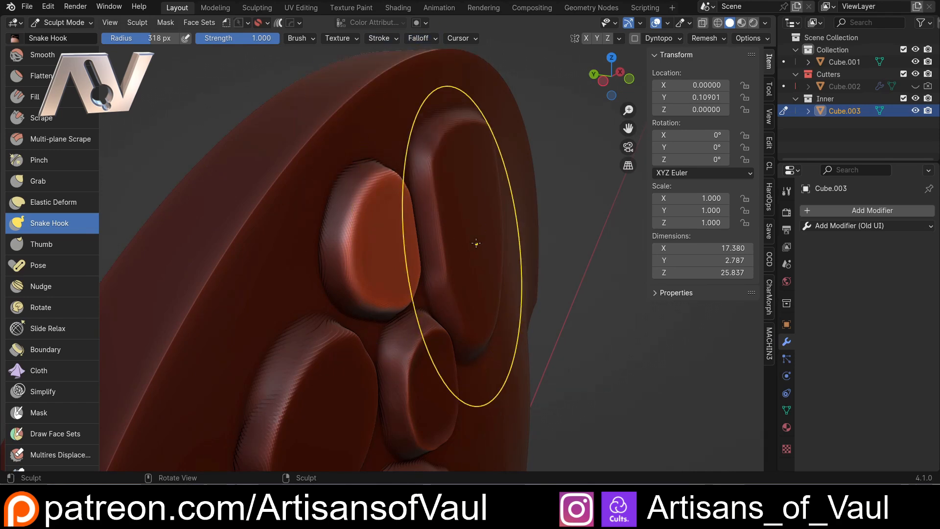
pyautogui.moveTo(476, 244); pyautogui.dragTo(325, 199, button='middle')
pyautogui.moveTo(447, 189)
pyautogui.mouseDown(button='middle')
pyautogui.moveTo(487, 167)
pyautogui.moveTo(413, 35)
pyautogui.mouseUp(button='middle')
pyautogui.click(420, 38)
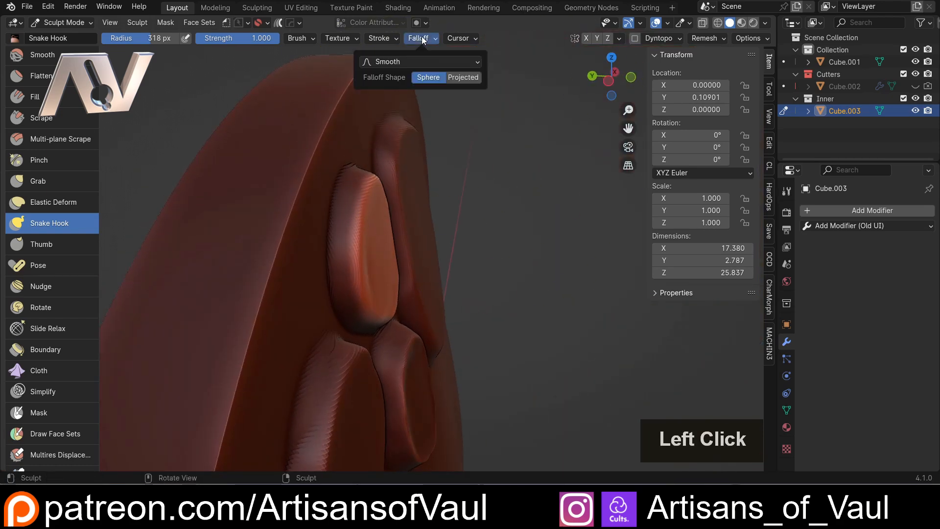
pyautogui.click(392, 62)
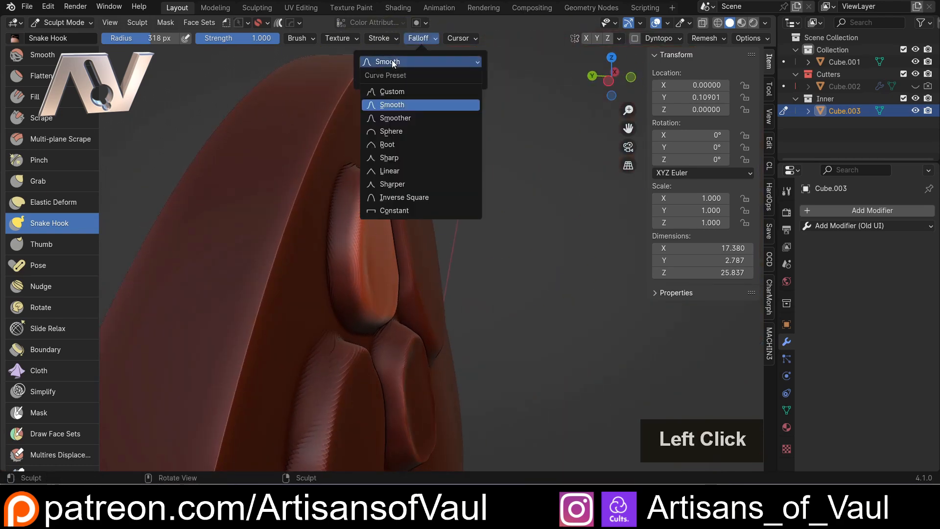
pyautogui.click(386, 171)
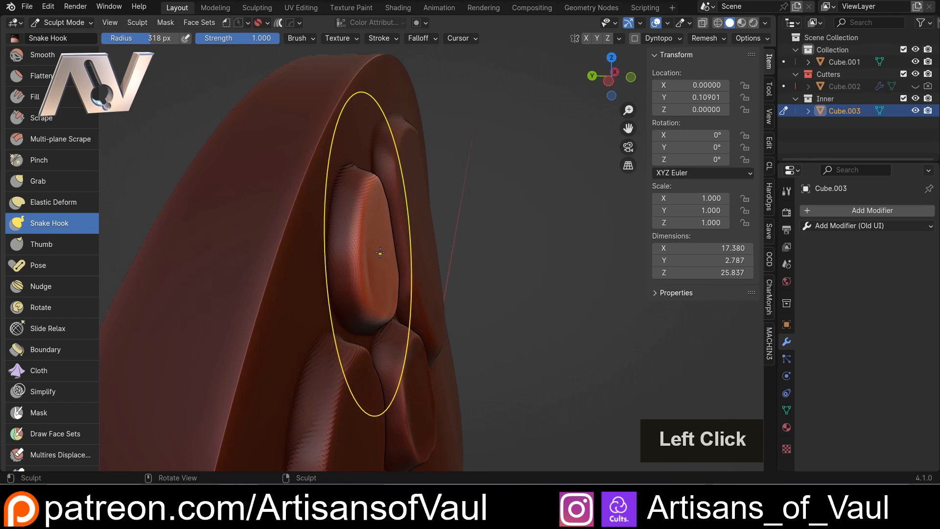
# Try to pull the stone into a sharper horn with the Linear falloff, and undo the stroke
pyautogui.moveTo(379, 248); pyautogui.dragTo(380, 259, button='middle')
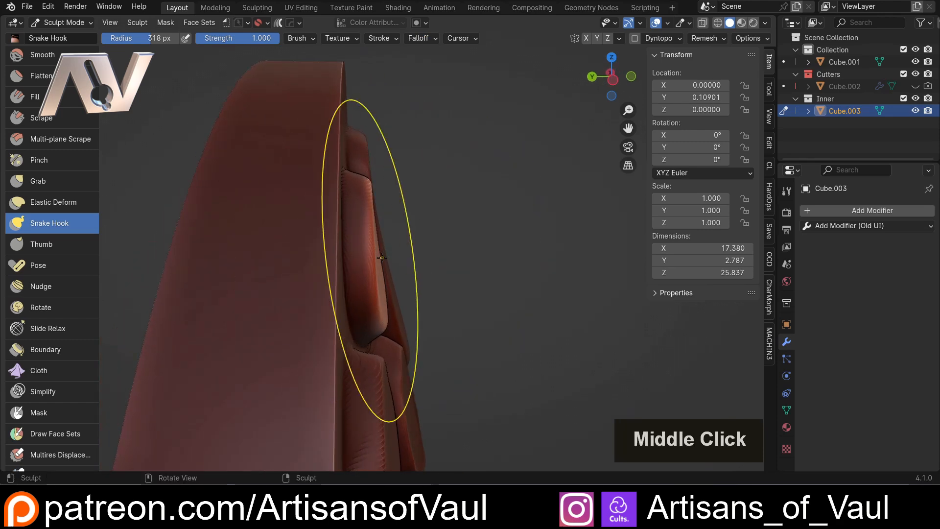
pyautogui.moveTo(380, 259)
pyautogui.mouseDown()
pyautogui.moveTo(523, 123)
pyautogui.moveTo(553, 45)
pyautogui.mouseUp()
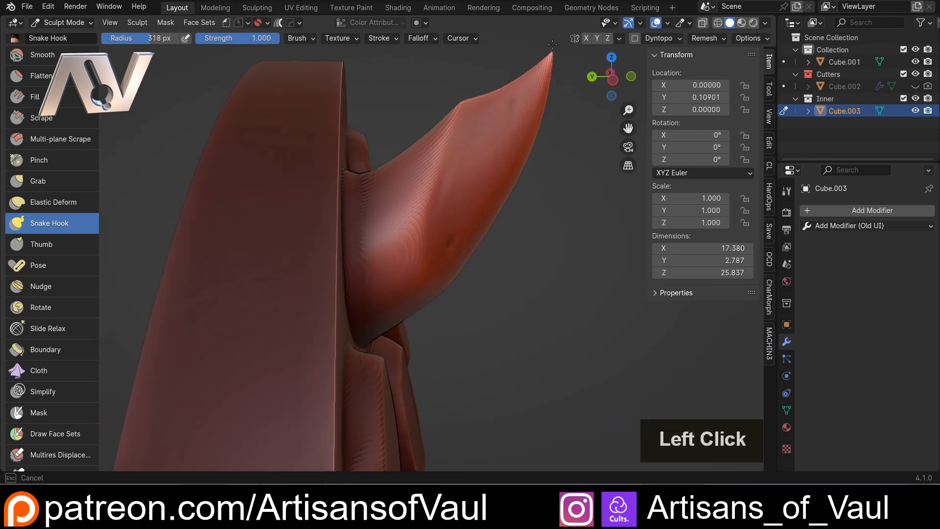
pyautogui.moveTo(517, 170)
pyautogui.mouseDown(button='middle')
pyautogui.moveTo(494, 166)
pyautogui.moveTo(507, 161)
pyautogui.mouseUp(button='middle')
pyautogui.hotkey('ctrl', 'z')
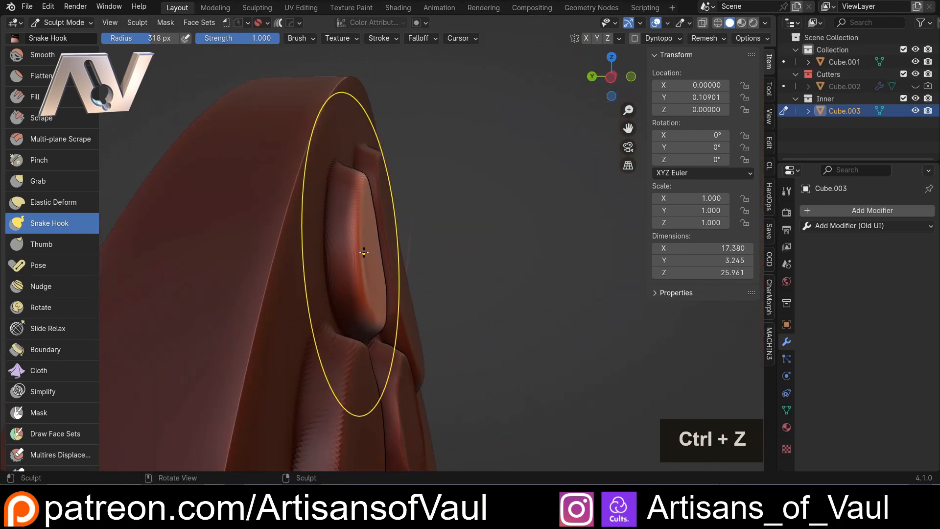
# Pull the unmasked stone outward and upward into a pointed, curved horn with the Snake Hook brush
pyautogui.moveTo(364, 253); pyautogui.dragTo(370, 250, button='middle')
pyautogui.moveTo(367, 251)
pyautogui.mouseDown()
pyautogui.moveTo(499, 191)
pyautogui.moveTo(515, 57)
pyautogui.mouseUp()
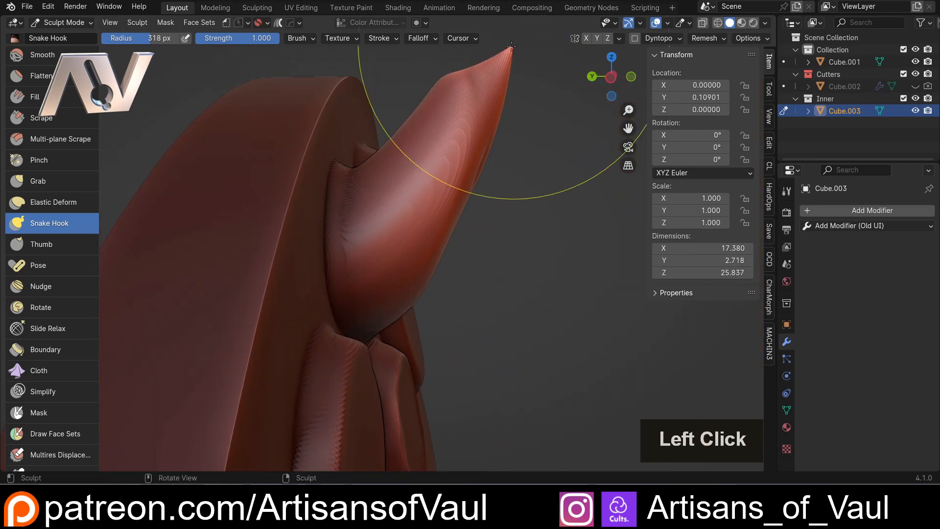
pyautogui.moveTo(514, 56)
pyautogui.mouseDown(button='middle')
pyautogui.moveTo(339, 102)
pyautogui.moveTo(372, 108)
pyautogui.moveTo(293, 112)
pyautogui.moveTo(464, 131)
pyautogui.moveTo(391, 132)
pyautogui.moveTo(628, 151)
pyautogui.mouseUp(button='middle')
pyautogui.moveTo(451, 103)
pyautogui.keyDown('shift'); pyautogui.mouseDown(button='middle')
pyautogui.moveTo(398, 205)
pyautogui.moveTo(411, 204)
pyautogui.mouseUp(button='middle'); pyautogui.keyUp('shift')
# Smooth the surface of the pulled-out horn with smoothing strokes along its body
pyautogui.keyDown('shift'); pyautogui.moveTo(411, 204); pyautogui.dragTo(410, 249); pyautogui.keyUp('shift')
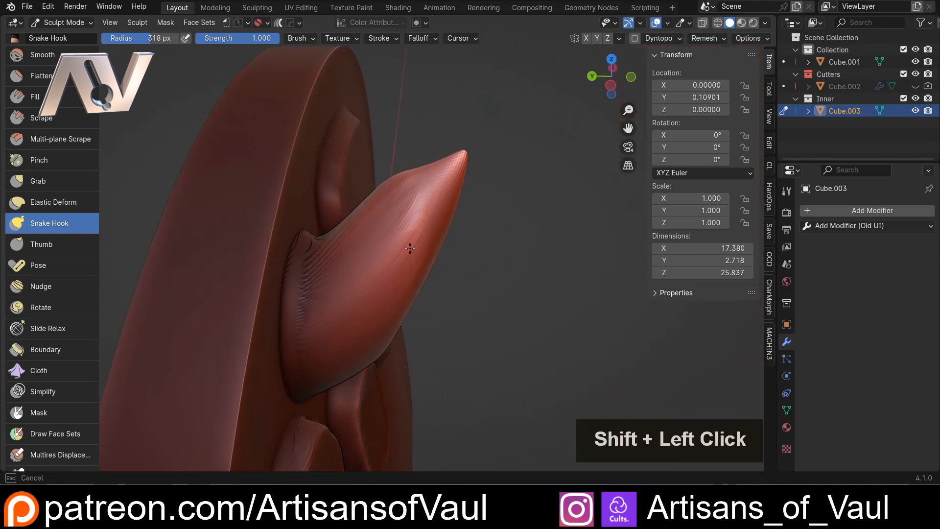
pyautogui.moveTo(421, 241); pyautogui.dragTo(302, 143, button='middle')
pyautogui.scroll(-3, 301, 143)
pyautogui.moveTo(440, 287)
pyautogui.mouseDown(button='middle')
pyautogui.moveTo(502, 281)
pyautogui.moveTo(474, 284)
pyautogui.moveTo(421, 230)
pyautogui.mouseUp(button='middle')
pyautogui.scroll(4, 487, 303)
pyautogui.scroll(2, 425, 240)
pyautogui.moveTo(430, 249)
pyautogui.keyDown('shift'); pyautogui.mouseDown()
pyautogui.moveTo(488, 303)
pyautogui.moveTo(486, 373)
pyautogui.mouseUp(); pyautogui.keyUp('shift')
# Clear the mask and switch to the Mask brush with a 45 px radius
pyautogui.scroll(-3, 486, 367)
pyautogui.moveTo(436, 294); pyautogui.dragTo(432, 174, button='middle')
pyautogui.scroll(-2, 498, 319)
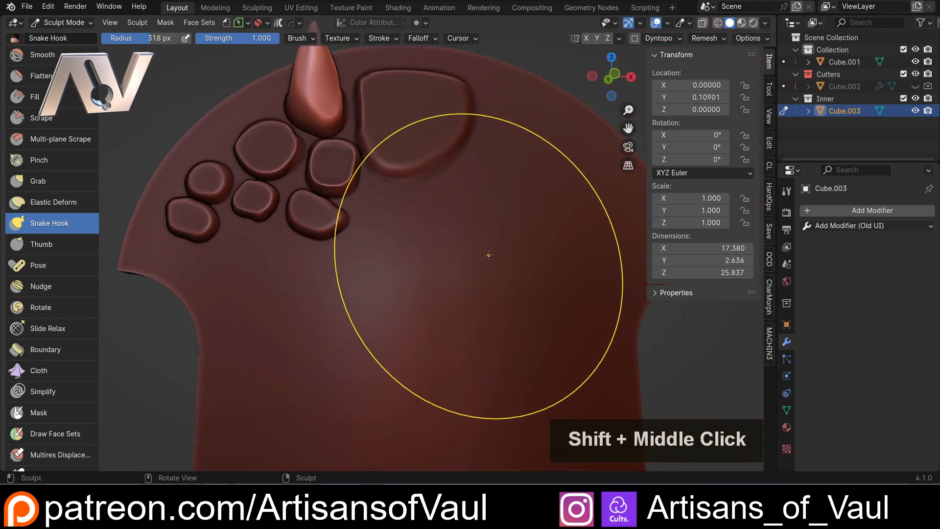
pyautogui.hotkey('alt', 'm')
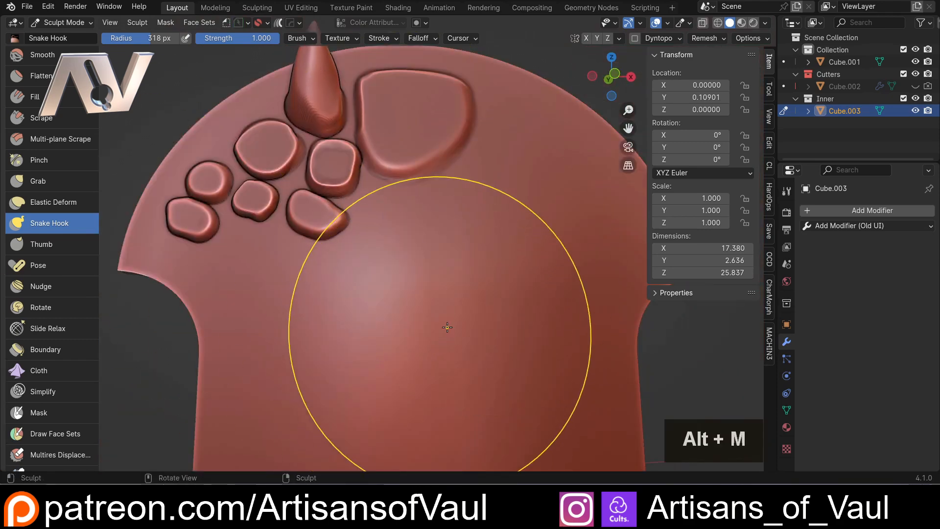
pyautogui.press('m')
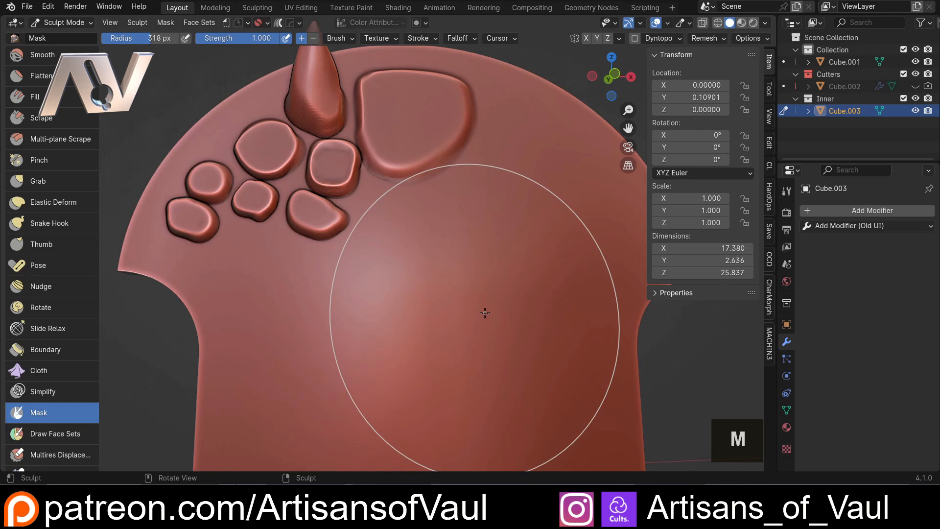
pyautogui.press('f')
pyautogui.click(351, 323)
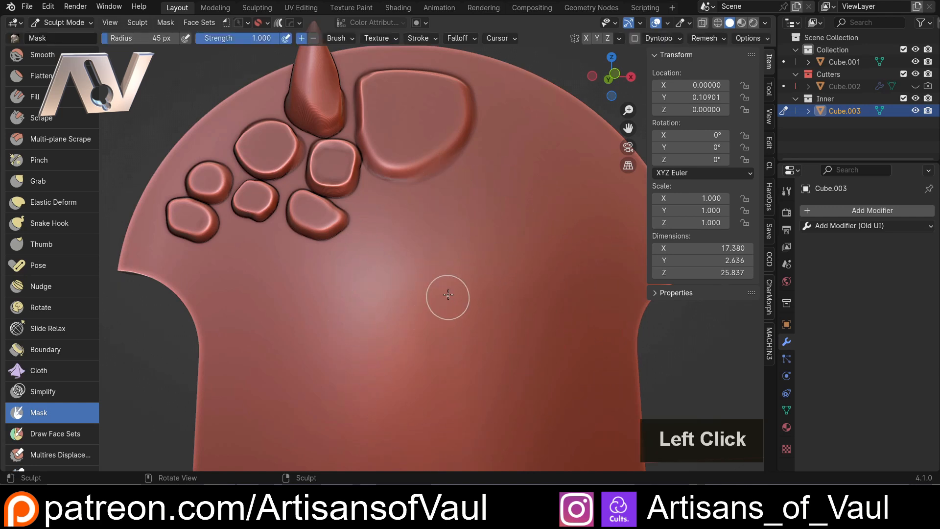
# Paint a filled, tilted four-sided mask in the empty middle area of the panel, and invert the mask
pyautogui.moveTo(378, 319); pyautogui.dragTo(454, 270)
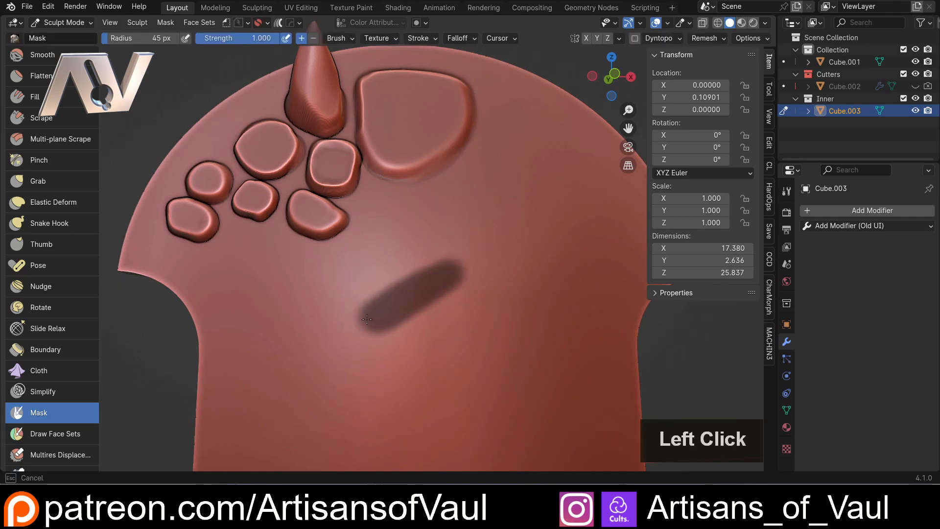
pyautogui.moveTo(424, 417); pyautogui.dragTo(533, 347)
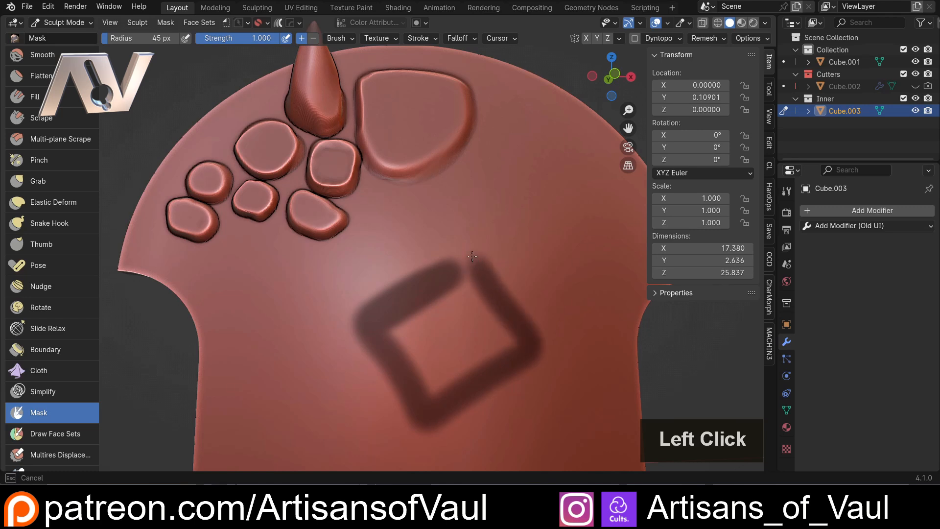
pyautogui.moveTo(459, 284); pyautogui.dragTo(497, 307)
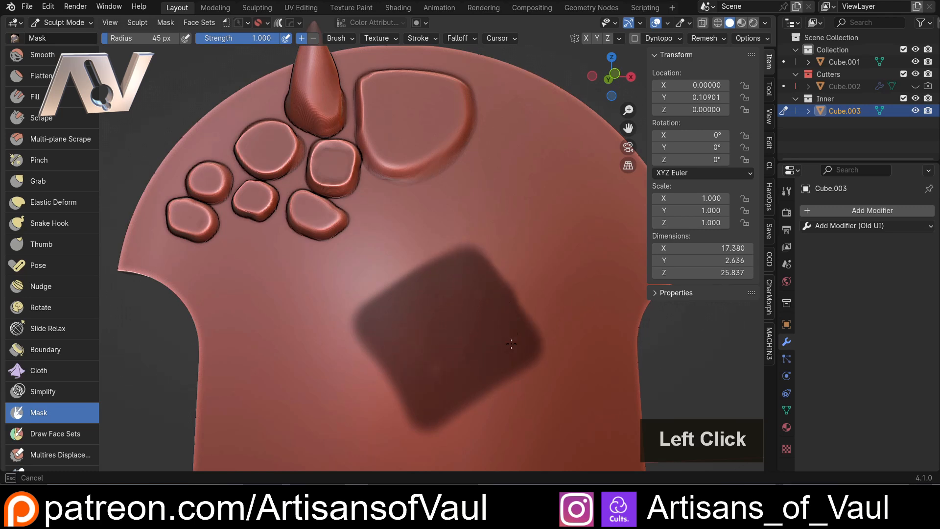
pyautogui.moveTo(428, 365); pyautogui.dragTo(436, 334)
pyautogui.hotkey('ctrl', 'i')
# Pull the unmasked four-sided area out into a large curved horn using the Snake Hook brush with a 310 px radius
pyautogui.moveTo(435, 294); pyautogui.dragTo(496, 300, button='middle')
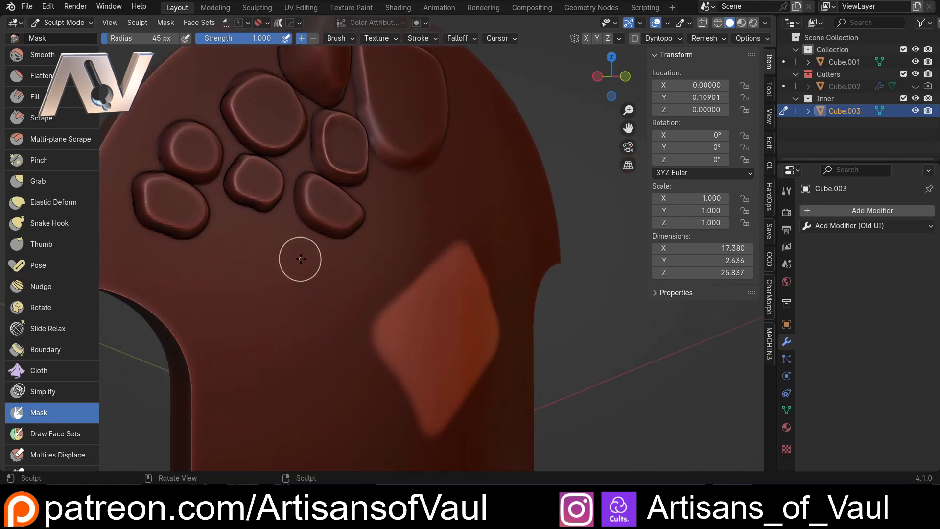
pyautogui.press('k')
pyautogui.moveTo(375, 292); pyautogui.dragTo(416, 291, button='middle')
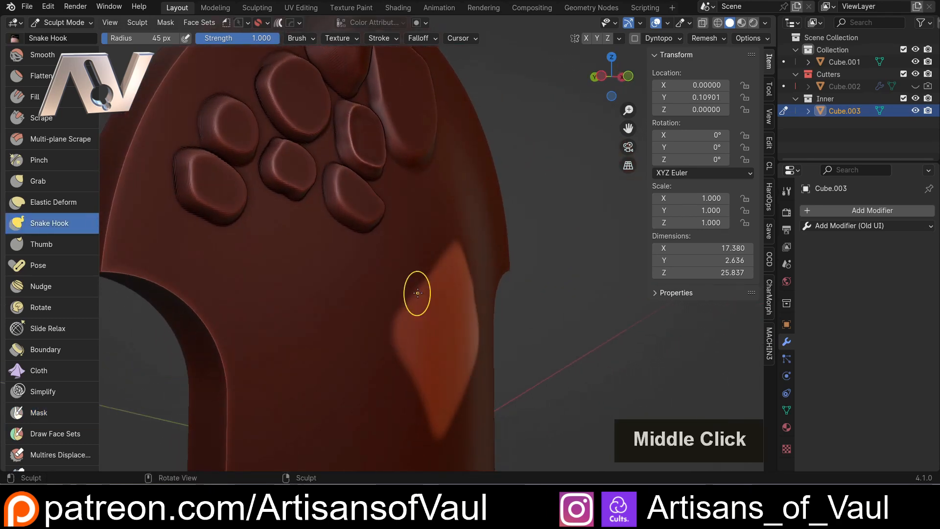
pyautogui.press('f')
pyautogui.click(543, 314)
pyautogui.moveTo(543, 314); pyautogui.dragTo(553, 322, button='middle')
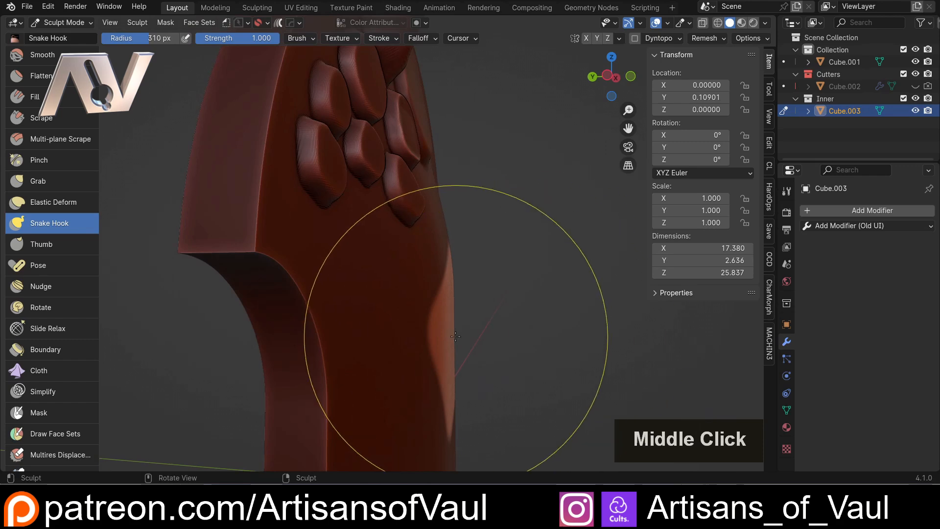
pyautogui.moveTo(454, 327)
pyautogui.mouseDown()
pyautogui.moveTo(510, 294)
pyautogui.moveTo(627, 123)
pyautogui.mouseUp()
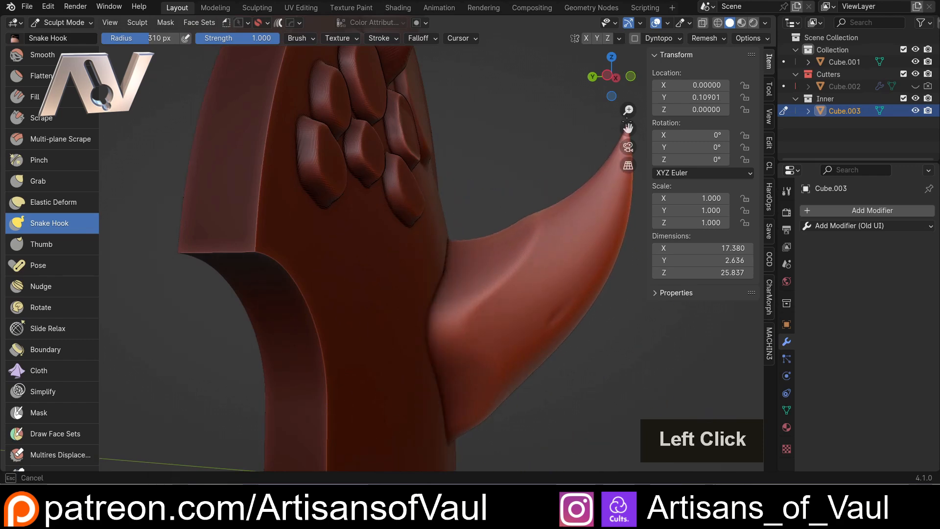
pyautogui.moveTo(542, 285)
pyautogui.mouseDown(button='middle')
pyautogui.moveTo(472, 269)
pyautogui.moveTo(431, 244)
pyautogui.mouseUp(button='middle')
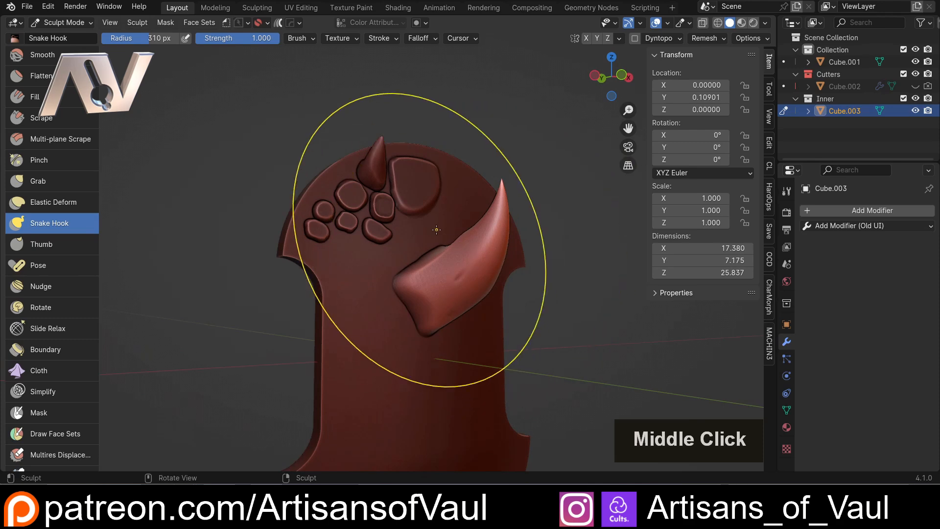
# Check the Snake Hook brush's falloff setting, and examine the shapes of the large horn and the smaller upper horn
pyautogui.scroll(4, 431, 245)
pyautogui.click(420, 38)
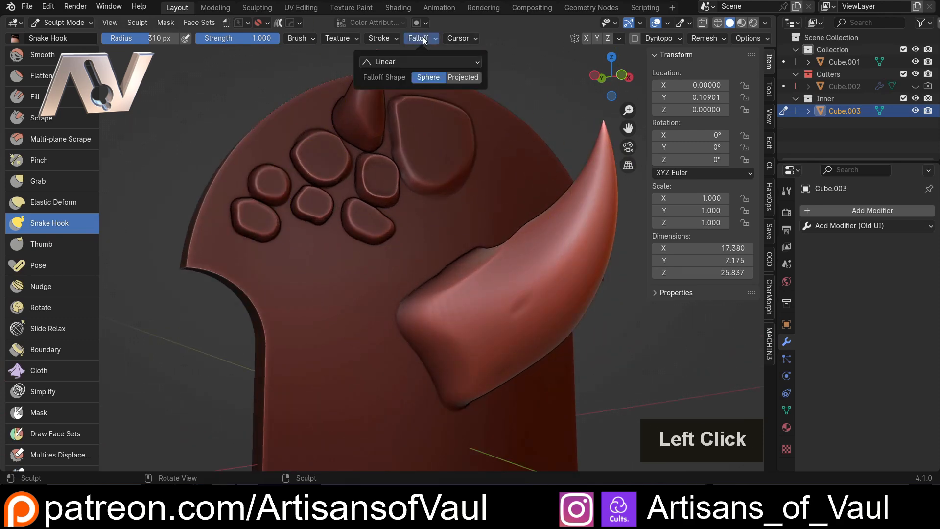
pyautogui.moveTo(441, 142); pyautogui.dragTo(470, 147, button='middle')
pyautogui.click(434, 39)
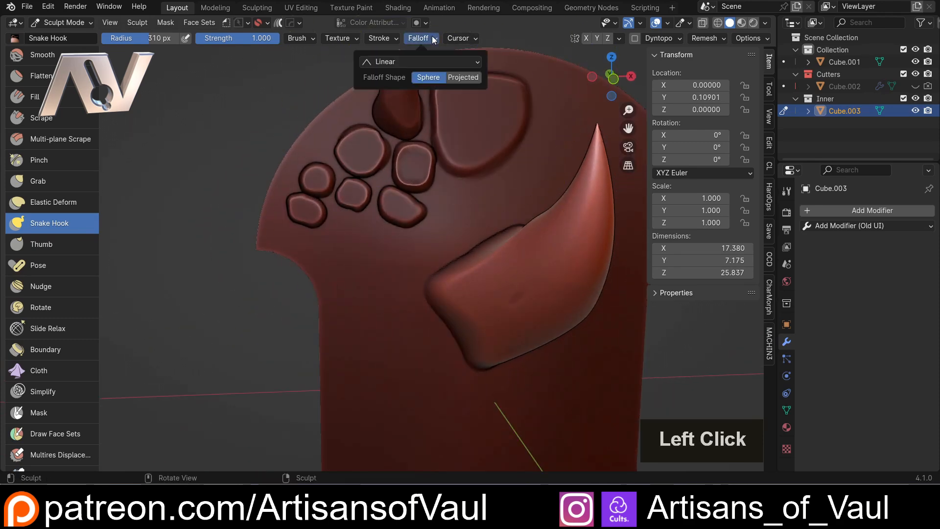
pyautogui.doubleClick(400, 60)
pyautogui.moveTo(305, 102)
pyautogui.mouseDown(button='middle')
pyautogui.moveTo(314, 168)
pyautogui.moveTo(497, 227)
pyautogui.moveTo(399, 224)
pyautogui.mouseUp(button='middle')
pyautogui.scroll(3, 430, 227)
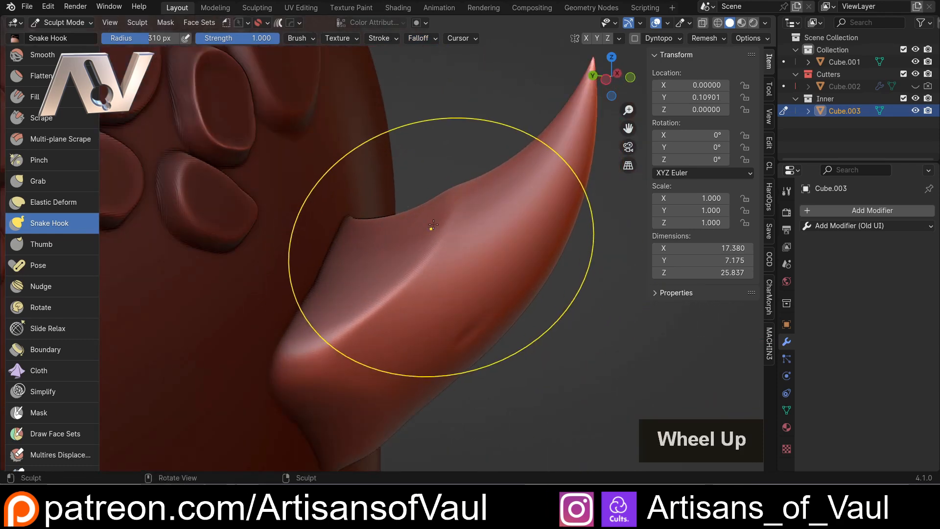
pyautogui.scroll(-5, 358, 127)
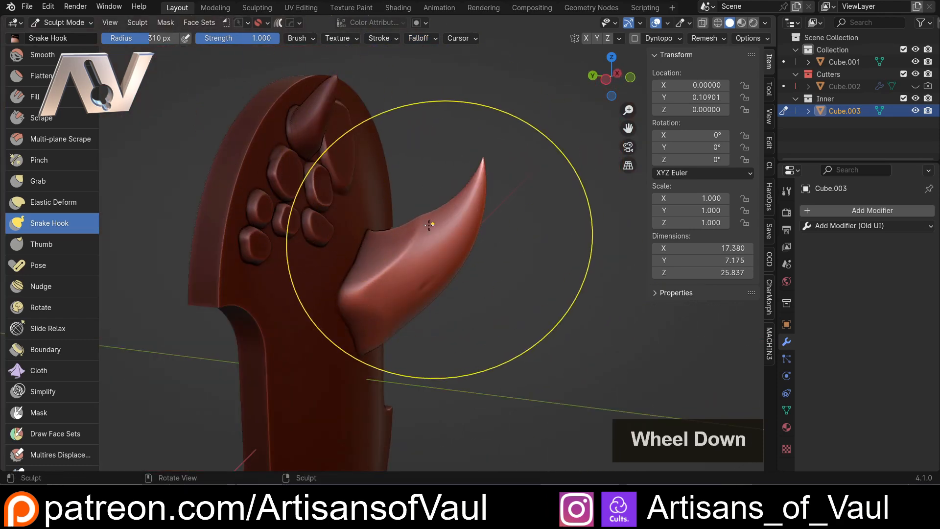
pyautogui.scroll(1, 430, 224)
pyautogui.scroll(2, 382, 273)
pyautogui.keyDown('shift'); pyautogui.moveTo(286, 91); pyautogui.dragTo(394, 201, button='middle'); pyautogui.keyUp('shift')
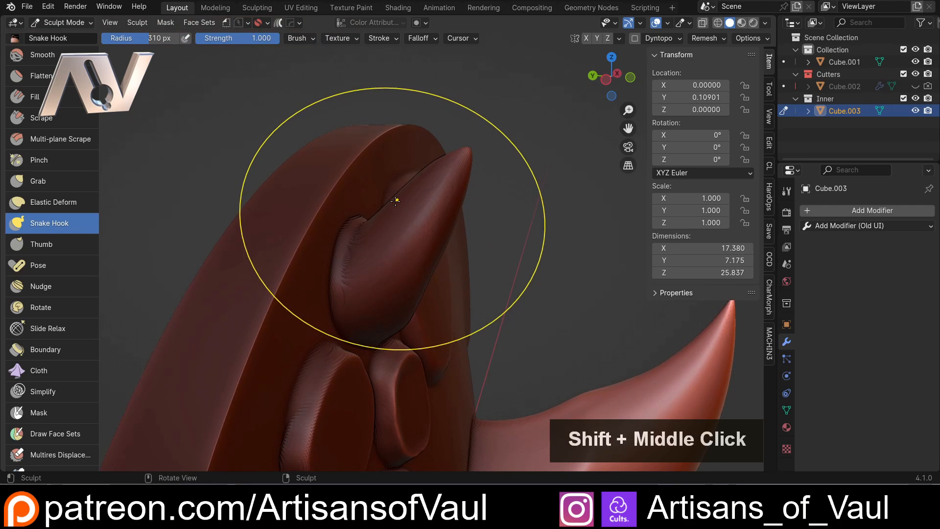
# Smooth the ridge along the upper side of the large horn, and clear the mask from the panel
pyautogui.moveTo(553, 283)
pyautogui.keyDown('shift'); pyautogui.mouseDown(button='middle')
pyautogui.moveTo(392, 122)
pyautogui.moveTo(369, 60)
pyautogui.mouseUp(button='middle'); pyautogui.keyUp('shift')
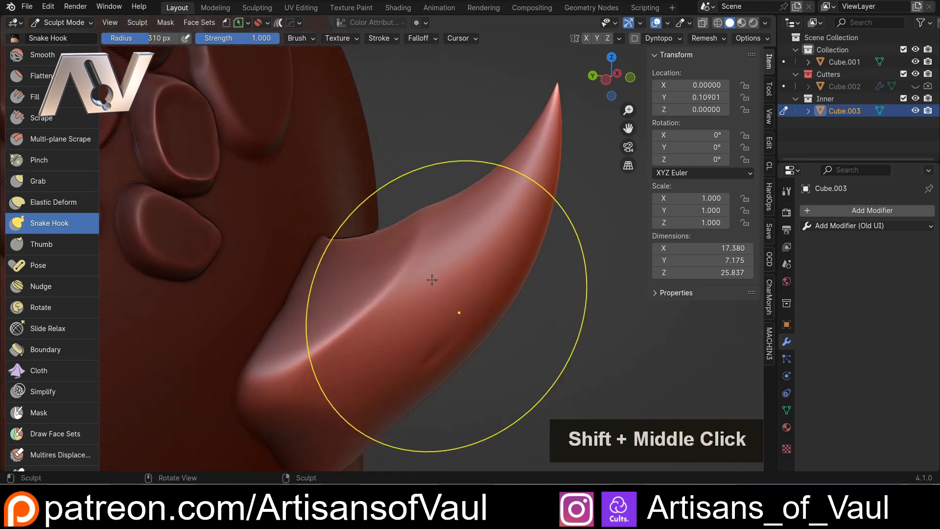
pyautogui.moveTo(400, 248)
pyautogui.keyDown('shift'); pyautogui.mouseDown()
pyautogui.moveTo(411, 231)
pyautogui.moveTo(400, 266)
pyautogui.mouseUp(); pyautogui.keyUp('shift')
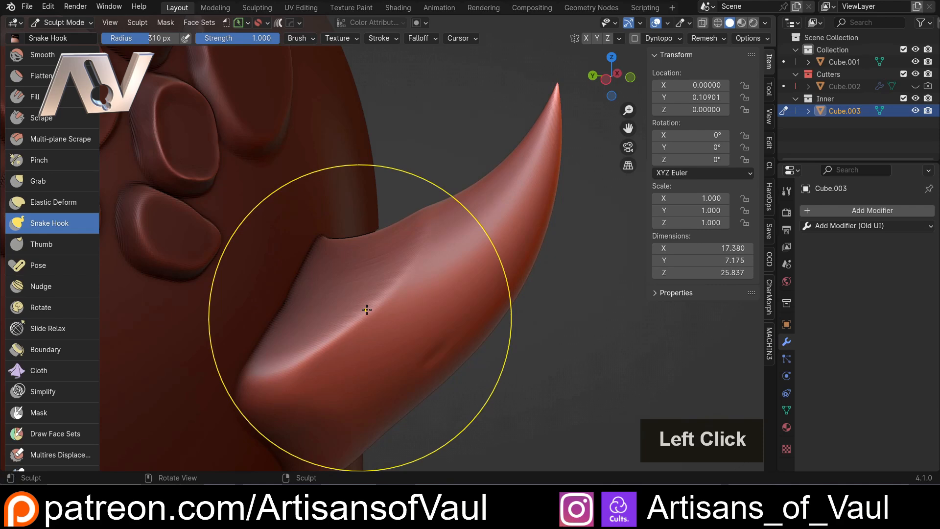
pyautogui.hotkey('alt', 'm')
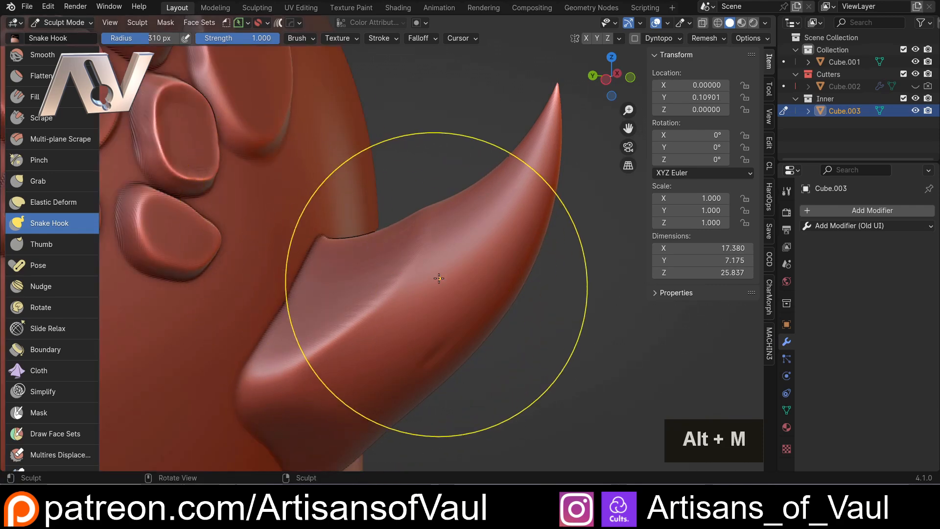
pyautogui.moveTo(441, 278); pyautogui.dragTo(357, 254, button='middle')
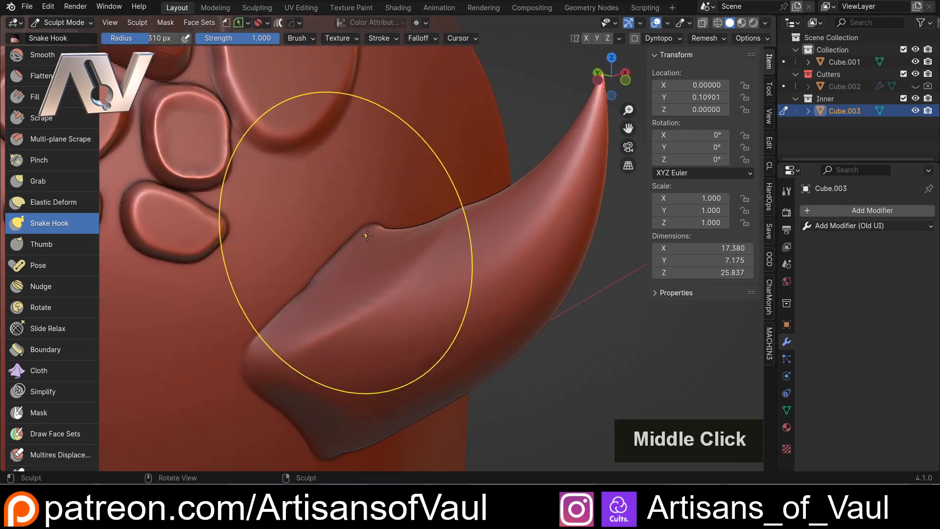
pyautogui.moveTo(239, 344); pyautogui.dragTo(311, 268, button='middle')
pyautogui.scroll(-3, 311, 284)
pyautogui.keyDown('shift'); pyautogui.moveTo(461, 326); pyautogui.dragTo(363, 242, button='middle'); pyautogui.keyUp('shift')
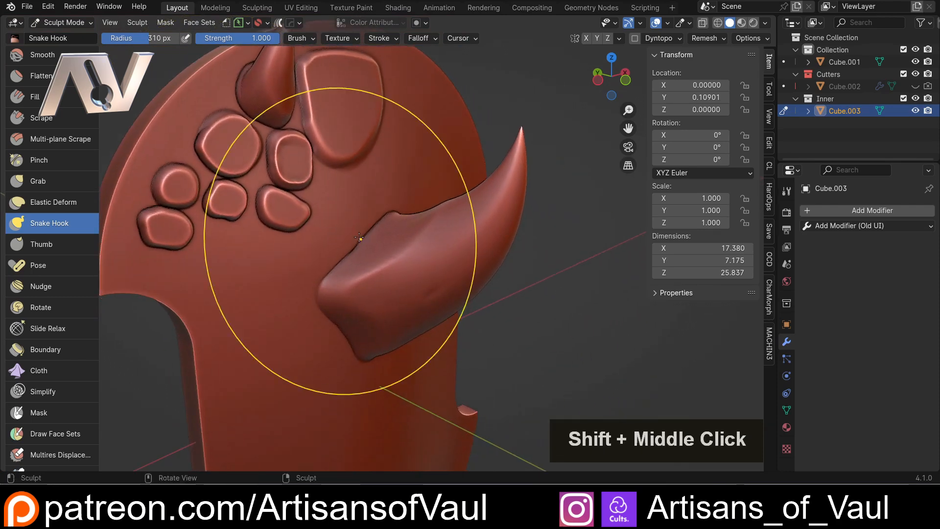
# Smooth the base and sides of the smaller upper horn where it meets the panel
pyautogui.scroll(4, 362, 236)
pyautogui.moveTo(384, 201); pyautogui.dragTo(210, 218, button='middle')
pyautogui.scroll(4, 336, 275)
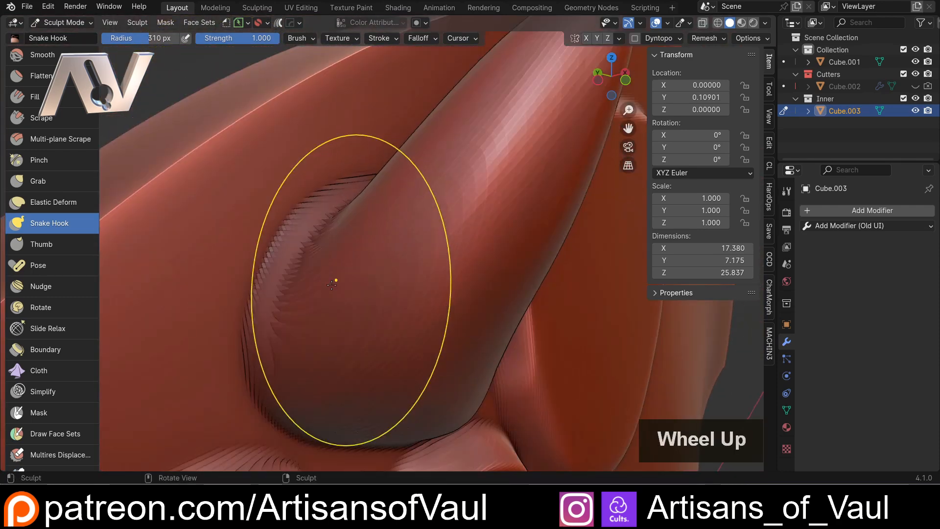
pyautogui.moveTo(336, 275); pyautogui.dragTo(391, 262, button='middle')
pyautogui.moveTo(391, 262); pyautogui.dragTo(366, 285)
pyautogui.moveTo(343, 350)
pyautogui.mouseDown()
pyautogui.moveTo(342, 361)
pyautogui.moveTo(392, 250)
pyautogui.mouseUp()
pyautogui.moveTo(392, 249); pyautogui.dragTo(361, 315, button='middle')
pyautogui.keyDown('shift'); pyautogui.moveTo(490, 227); pyautogui.dragTo(498, 213); pyautogui.keyUp('shift')
pyautogui.scroll(-5, 508, 260)
pyautogui.moveTo(508, 260)
pyautogui.mouseDown(button='middle')
pyautogui.moveTo(337, 226)
pyautogui.moveTo(431, 299)
pyautogui.mouseUp(button='middle')
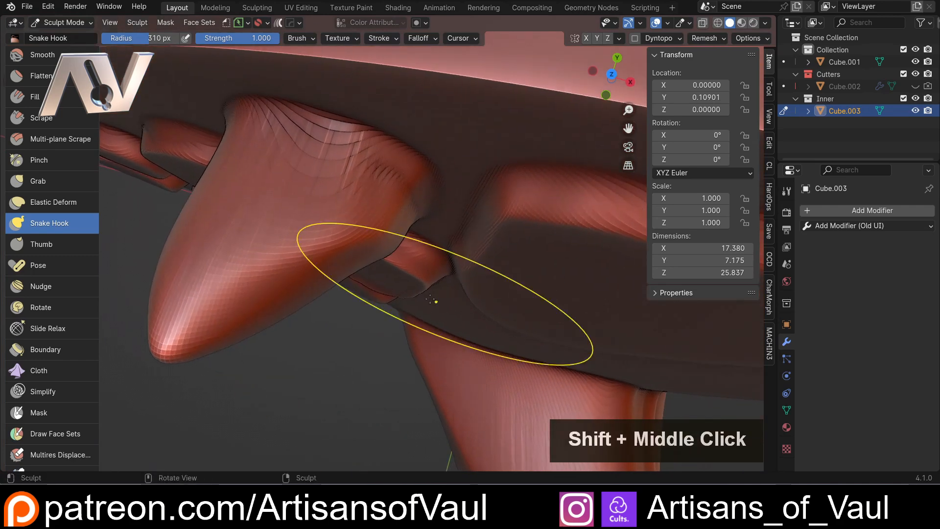
# Reshape the inner side of the smaller upper horn's base using the Grab brush with a 141 px radius
pyautogui.press('g')
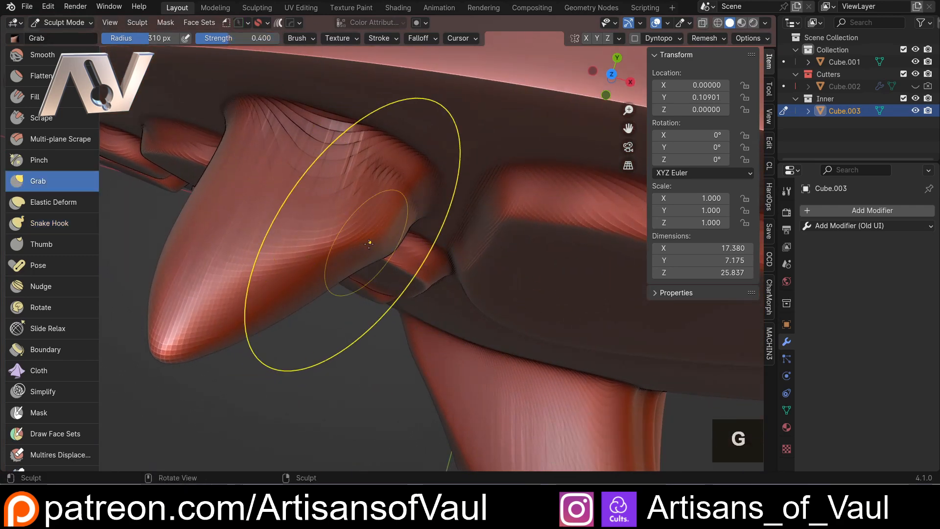
pyautogui.moveTo(369, 244)
pyautogui.mouseDown()
pyautogui.moveTo(206, 218)
pyautogui.moveTo(340, 230)
pyautogui.mouseUp()
pyautogui.press('f')
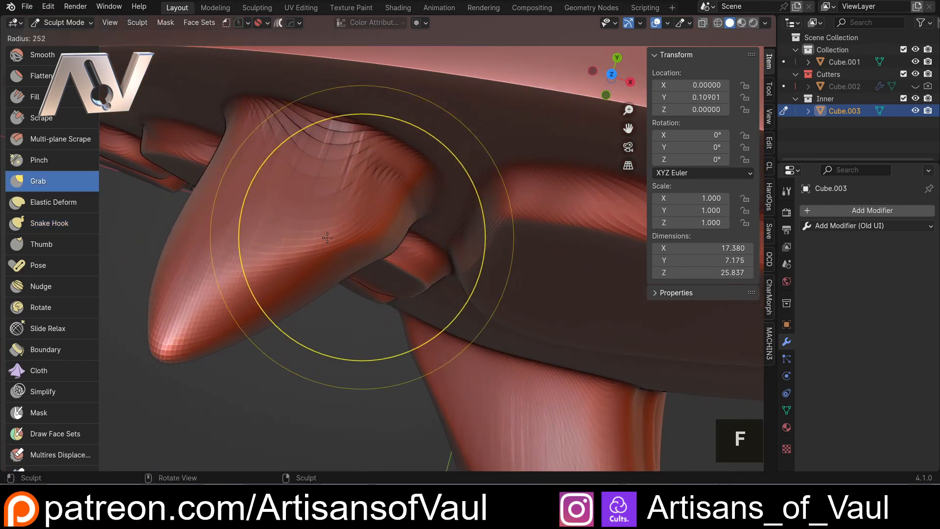
pyautogui.click(279, 243)
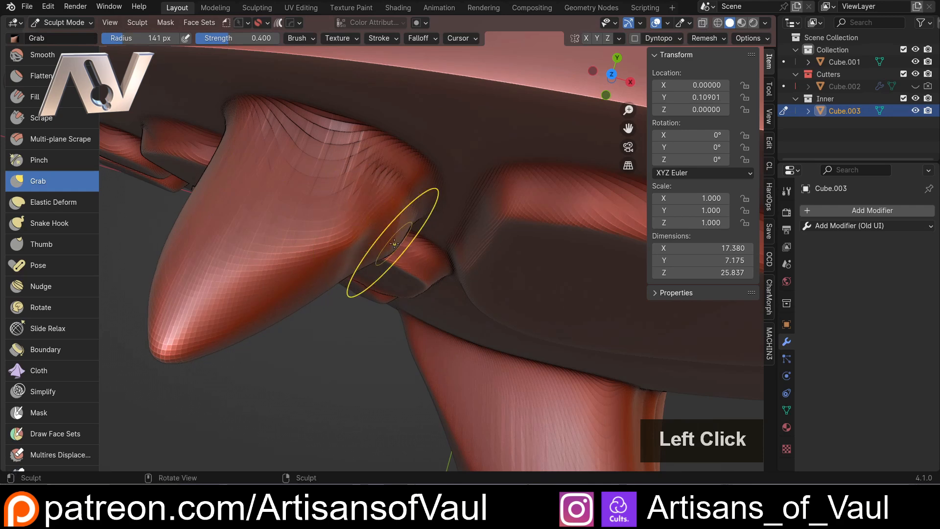
pyautogui.moveTo(389, 243); pyautogui.dragTo(399, 233, button='middle')
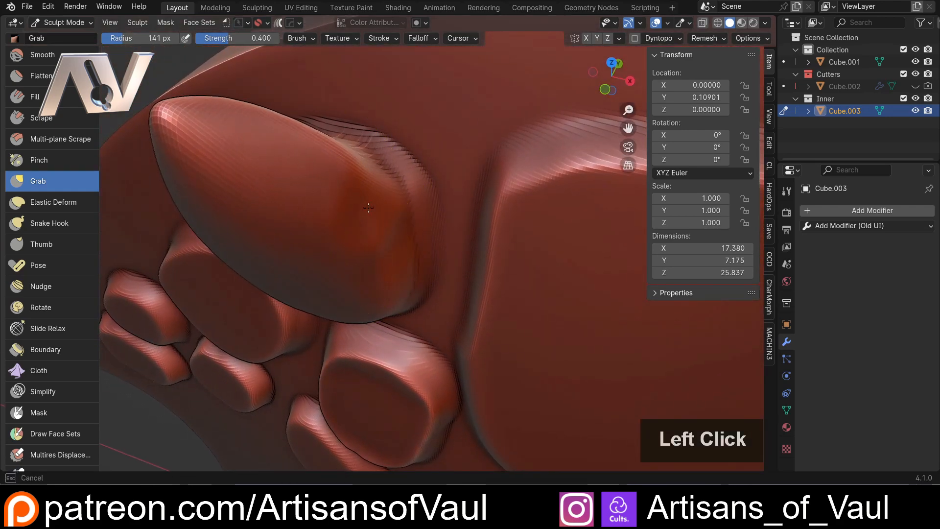
pyautogui.moveTo(392, 260); pyautogui.dragTo(394, 209, button='middle')
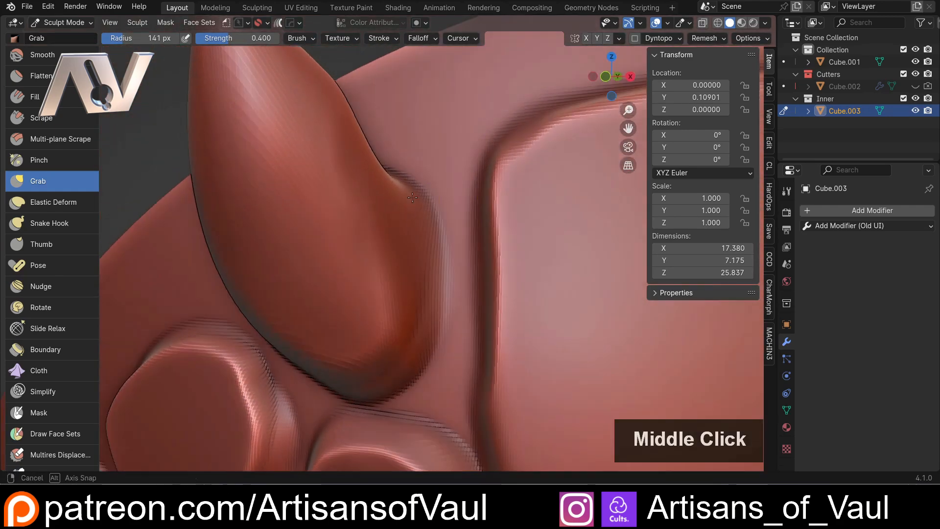
# Smooth the front and side surfaces of the smaller upper horn, and refine its base with the Grab brush
pyautogui.moveTo(374, 365)
pyautogui.keyDown('shift'); pyautogui.mouseDown()
pyautogui.moveTo(363, 344)
pyautogui.moveTo(308, 319)
pyautogui.mouseUp(); pyautogui.keyUp('shift')
pyautogui.moveTo(244, 200)
pyautogui.keyDown('shift'); pyautogui.mouseDown()
pyautogui.moveTo(237, 318)
pyautogui.moveTo(221, 201)
pyautogui.moveTo(215, 313)
pyautogui.moveTo(276, 366)
pyautogui.mouseUp(); pyautogui.keyUp('shift')
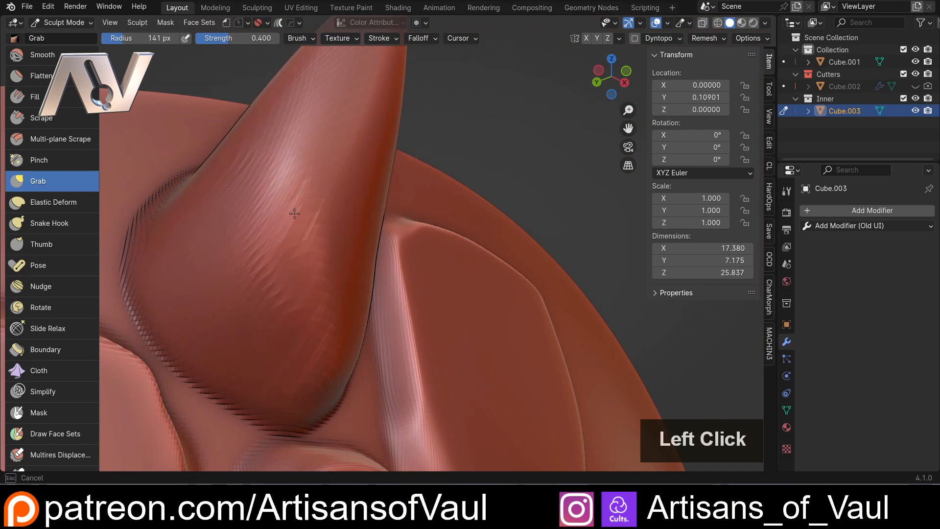
pyautogui.moveTo(294, 214)
pyautogui.keyDown('shift'); pyautogui.mouseDown()
pyautogui.moveTo(245, 248)
pyautogui.moveTo(252, 256)
pyautogui.mouseUp(); pyautogui.keyUp('shift')
pyautogui.moveTo(216, 238); pyautogui.dragTo(184, 216, button='middle')
pyautogui.keyDown('shift'); pyautogui.moveTo(183, 217); pyautogui.dragTo(324, 314, button='middle'); pyautogui.keyUp('shift')
pyautogui.moveTo(263, 242)
pyautogui.mouseDown()
pyautogui.moveTo(260, 256)
pyautogui.moveTo(293, 261)
pyautogui.mouseUp()
pyautogui.scroll(-3, 373, 249)
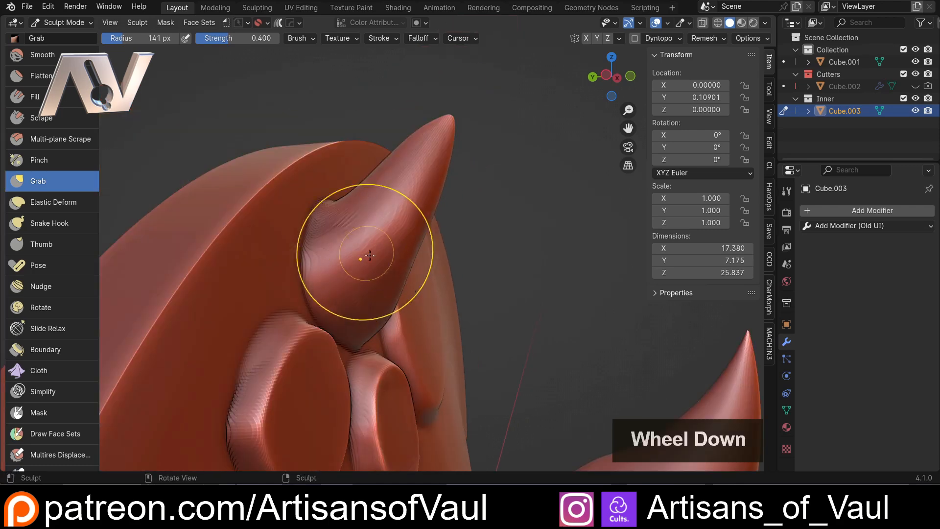
pyautogui.moveTo(369, 255); pyautogui.dragTo(311, 243, button='middle')
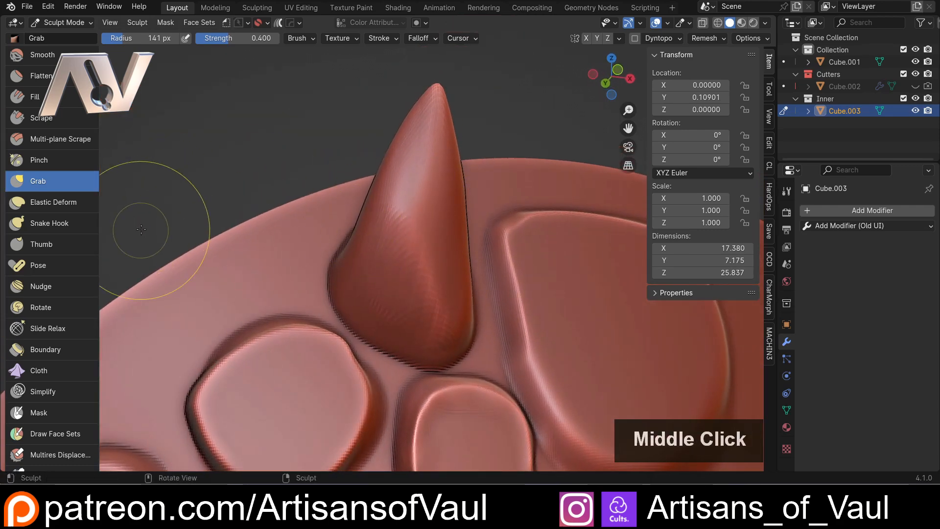
# Switch to the Crease brush and set its radius to 96 px for detailing the smaller upper horn
pyautogui.hotkey('shift', 'c')
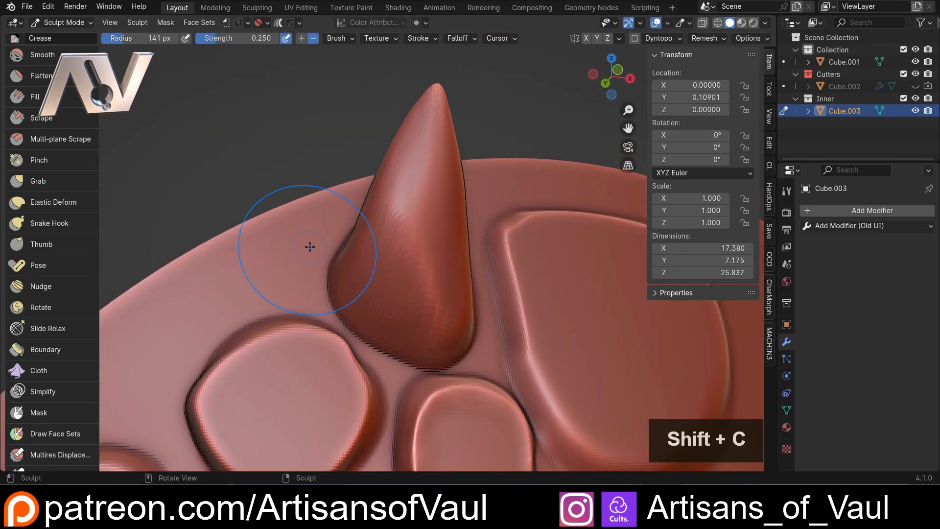
pyautogui.scroll(5, 58, 193)
pyautogui.scroll(2, 431, 284)
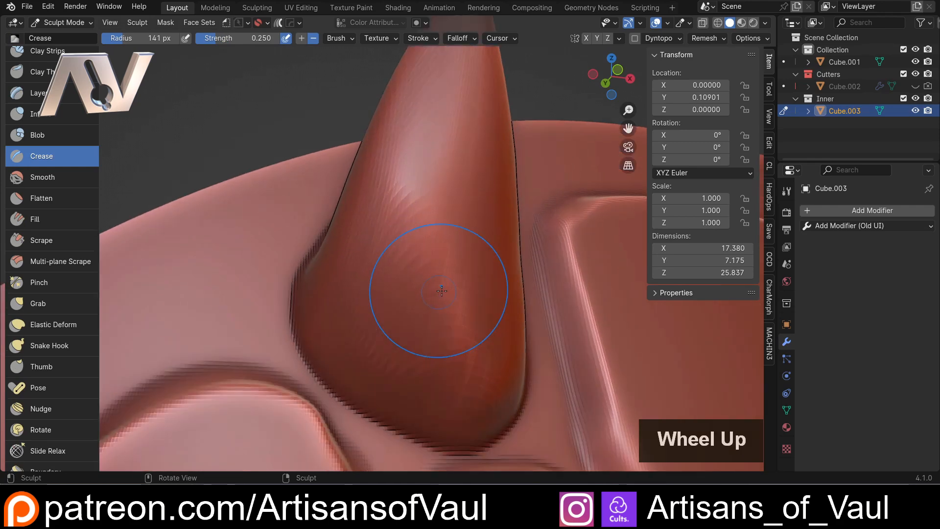
pyautogui.moveTo(431, 284)
pyautogui.mouseDown(button='middle')
pyautogui.moveTo(367, 273)
pyautogui.moveTo(375, 366)
pyautogui.moveTo(355, 333)
pyautogui.mouseUp(button='middle')
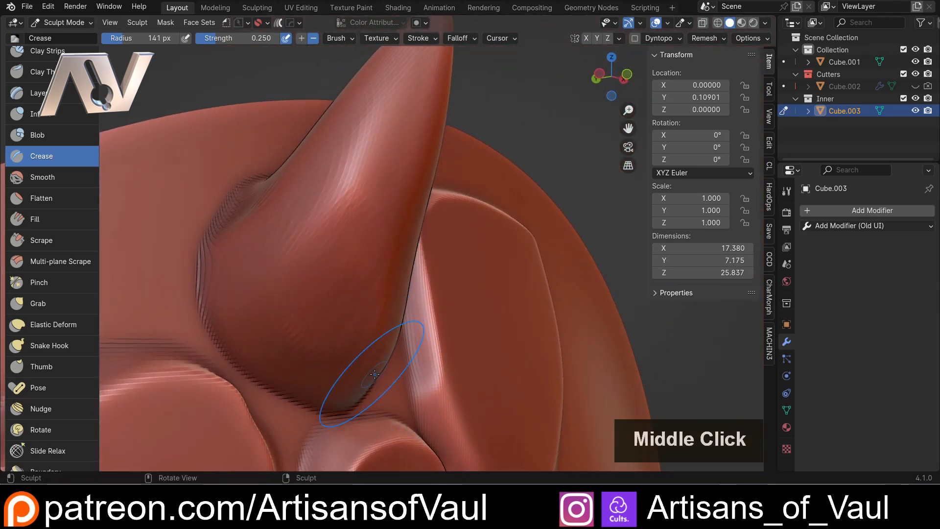
pyautogui.press('f')
pyautogui.click(406, 318)
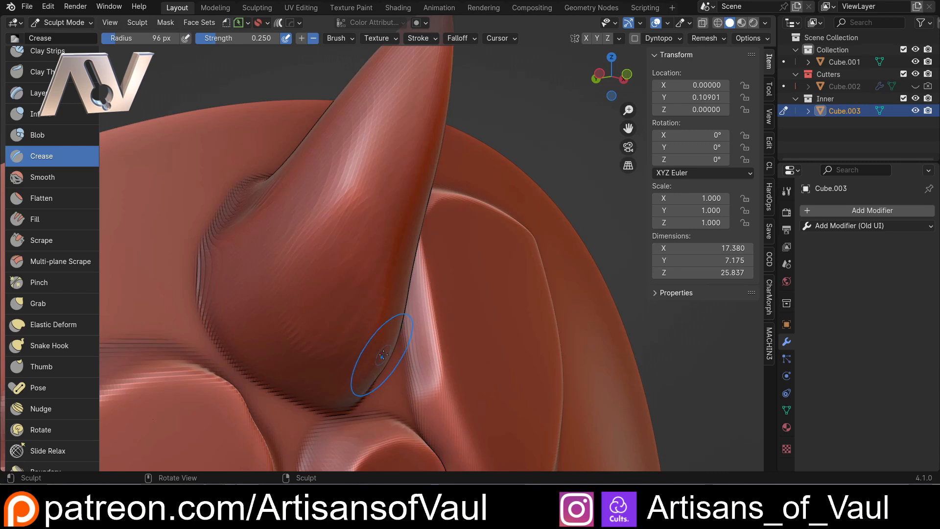
# Try raising a ridge along the front of the smaller upper horn with inverted Crease strokes, and undo the last strokes
pyautogui.moveTo(373, 365)
pyautogui.keyDown('ctrl'); pyautogui.mouseDown()
pyautogui.moveTo(418, 80)
pyautogui.moveTo(386, 340)
pyautogui.mouseUp(); pyautogui.keyUp('ctrl')
pyautogui.keyDown('shift'); pyautogui.moveTo(416, 100); pyautogui.dragTo(384, 238, button='middle'); pyautogui.keyUp('shift')
pyautogui.moveTo(356, 316)
pyautogui.keyDown('ctrl'); pyautogui.mouseDown()
pyautogui.moveTo(394, 174)
pyautogui.moveTo(367, 408)
pyautogui.moveTo(374, 216)
pyautogui.moveTo(350, 374)
pyautogui.mouseUp(); pyautogui.keyUp('ctrl')
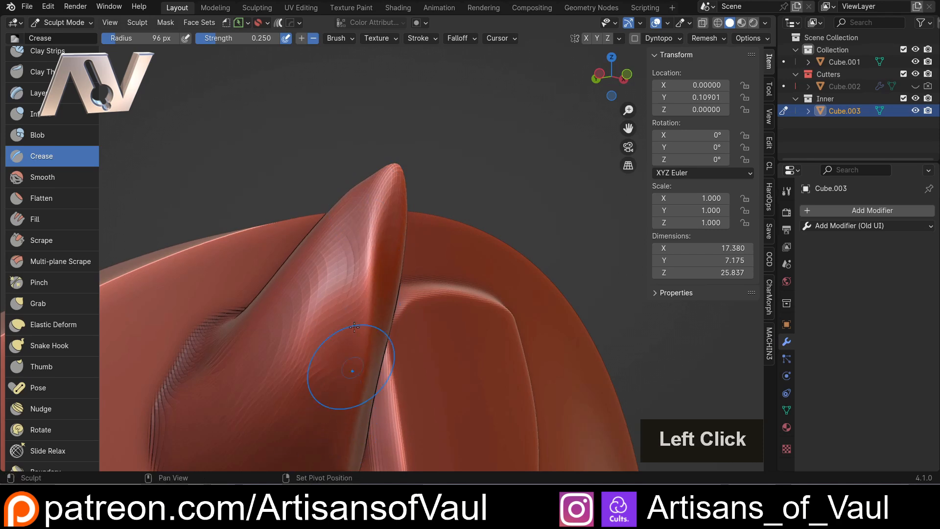
pyautogui.keyDown('shift'); pyautogui.moveTo(351, 373); pyautogui.dragTo(382, 253, button='middle'); pyautogui.keyUp('shift')
pyautogui.keyDown('ctrl'); pyautogui.moveTo(409, 160); pyautogui.dragTo(375, 388); pyautogui.keyUp('ctrl')
pyautogui.moveTo(254, 178); pyautogui.dragTo(343, 186, button='middle')
pyautogui.moveTo(338, 191)
pyautogui.mouseDown()
pyautogui.moveTo(325, 161)
pyautogui.moveTo(373, 391)
pyautogui.mouseUp()
pyautogui.scroll(-3, 345, 221)
pyautogui.moveTo(343, 206); pyautogui.dragTo(343, 174, button='middle')
pyautogui.hotkey('ctrl', 'z')
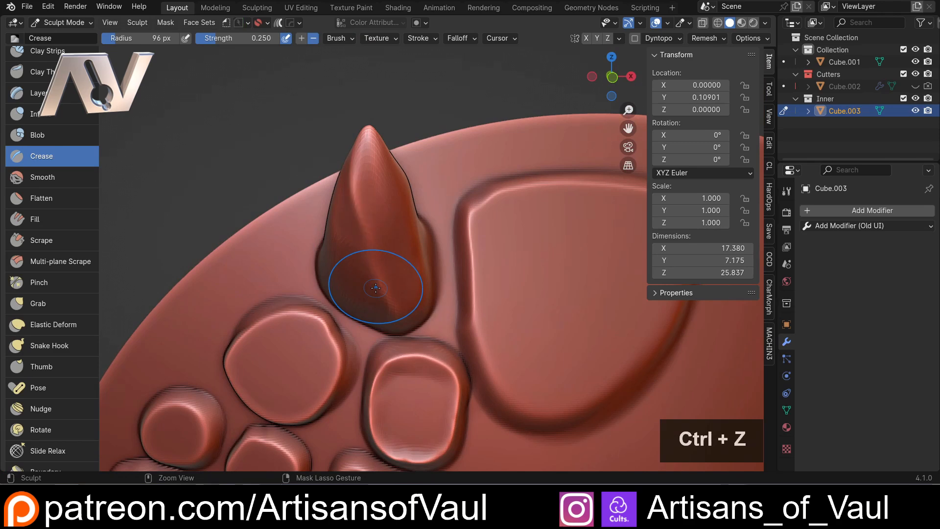
pyautogui.hotkey('ctrl', 'z')
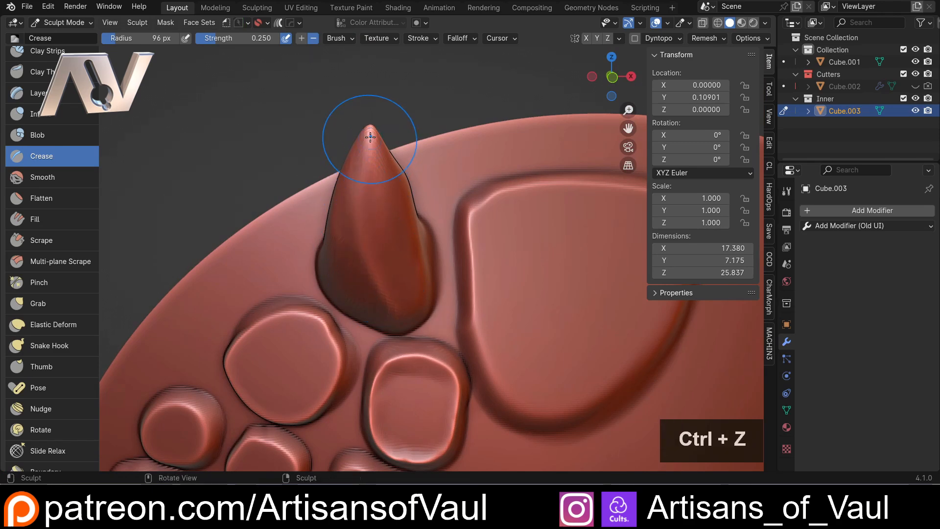
# Try inverted Crease strokes from the smaller upper horn's tip to its base to form a sharp front ridge
pyautogui.keyDown('ctrl'); pyautogui.moveTo(365, 143); pyautogui.dragTo(359, 146); pyautogui.keyUp('ctrl')
pyautogui.keyDown('ctrl'); pyautogui.moveTo(416, 297); pyautogui.dragTo(406, 318); pyautogui.keyUp('ctrl')
pyautogui.moveTo(485, 321); pyautogui.dragTo(449, 307, button='middle')
pyautogui.moveTo(449, 306); pyautogui.dragTo(367, 259)
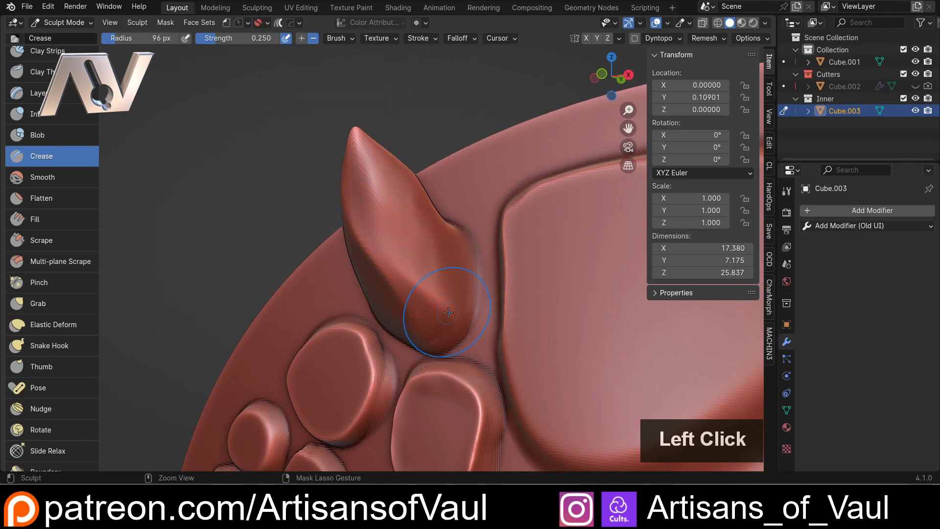
pyautogui.moveTo(344, 223); pyautogui.dragTo(403, 251, button='middle')
pyautogui.scroll(2, 403, 252)
pyautogui.keyDown('ctrl'); pyautogui.moveTo(403, 252); pyautogui.dragTo(298, 143); pyautogui.keyUp('ctrl')
pyautogui.moveTo(297, 142); pyautogui.dragTo(372, 157, button='middle')
pyautogui.moveTo(343, 196)
pyautogui.keyDown('ctrl'); pyautogui.mouseDown()
pyautogui.moveTo(310, 131)
pyautogui.moveTo(356, 268)
pyautogui.mouseUp(); pyautogui.keyUp('ctrl')
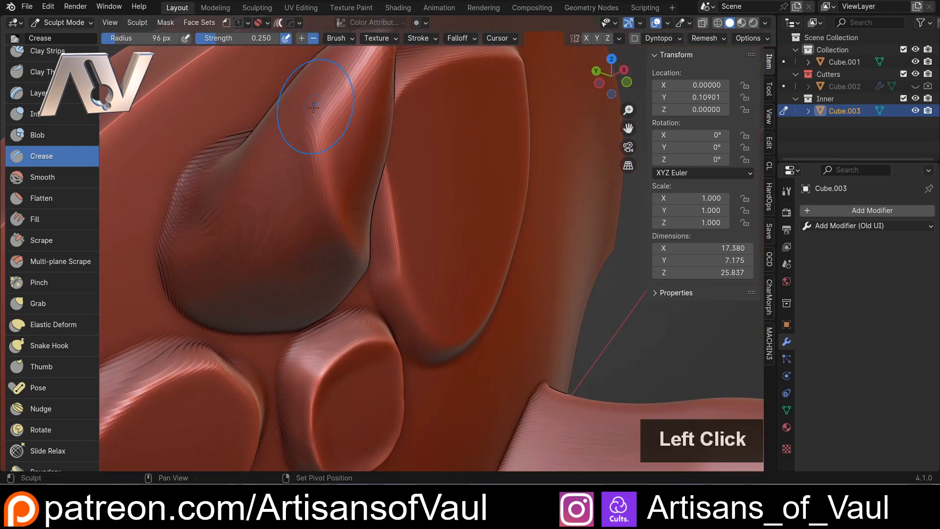
# Try creasing around the tip and down the sides of the smaller upper horn to separate its faces
pyautogui.moveTo(314, 107); pyautogui.dragTo(338, 288, button='middle')
pyautogui.keyDown('ctrl'); pyautogui.moveTo(338, 288); pyautogui.dragTo(357, 216); pyautogui.keyUp('ctrl')
pyautogui.moveTo(357, 216); pyautogui.dragTo(419, 248, button='middle')
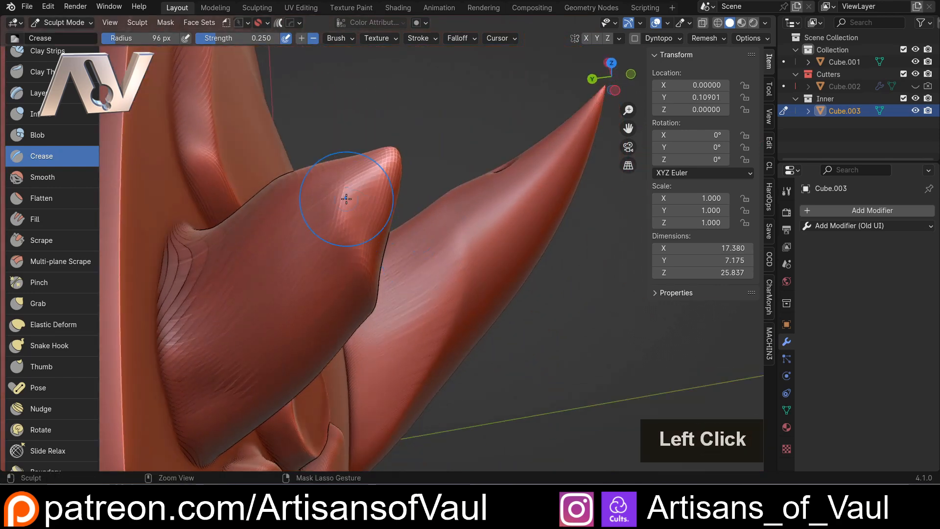
pyautogui.moveTo(347, 198); pyautogui.dragTo(362, 199)
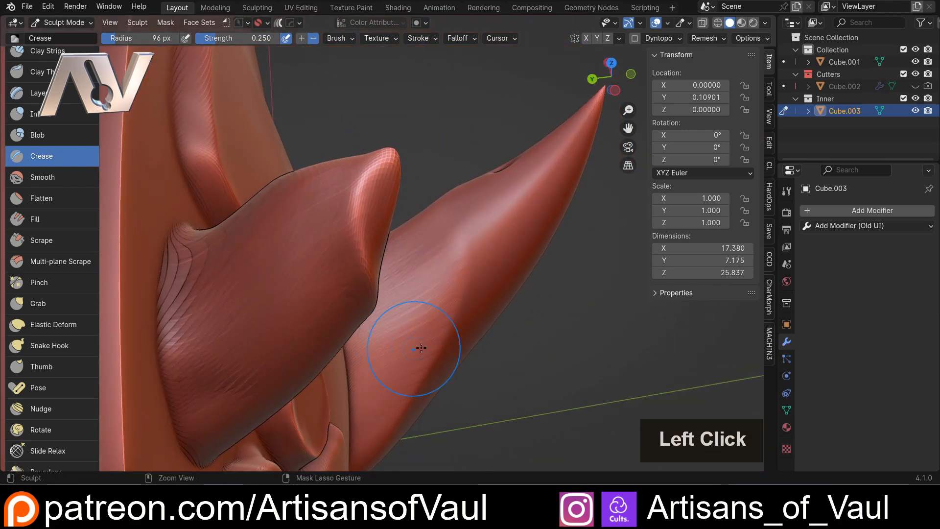
pyautogui.moveTo(421, 347)
pyautogui.mouseDown(button='middle')
pyautogui.moveTo(361, 248)
pyautogui.moveTo(329, 248)
pyautogui.moveTo(351, 227)
pyautogui.mouseUp(button='middle')
pyautogui.moveTo(360, 188); pyautogui.dragTo(411, 275)
pyautogui.moveTo(401, 231); pyautogui.dragTo(455, 289)
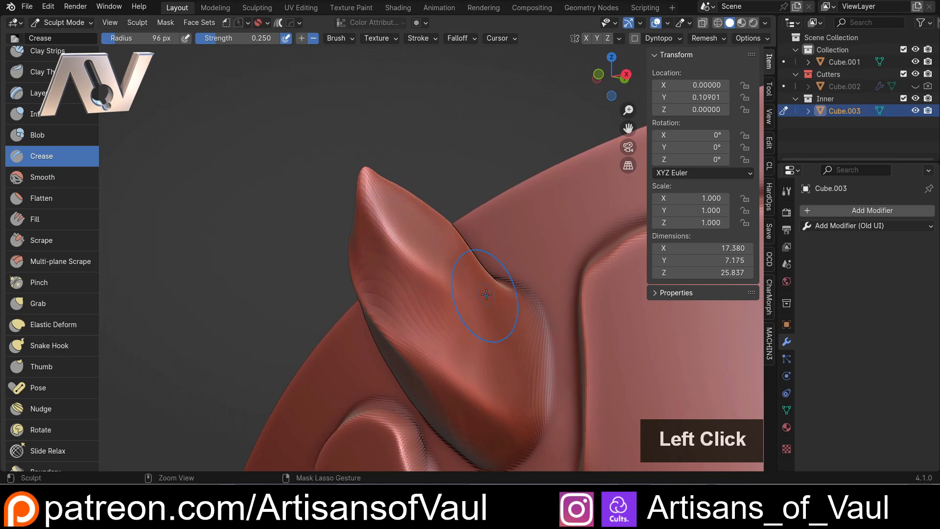
# Add test Crease strokes on the smaller upper horn, and undo all of its ridge strokes
pyautogui.moveTo(487, 297)
pyautogui.mouseDown(button='middle')
pyautogui.moveTo(434, 288)
pyautogui.moveTo(470, 289)
pyautogui.moveTo(462, 300)
pyautogui.mouseUp(button='middle')
pyautogui.scroll(-1, 434, 288)
pyautogui.keyDown('ctrl'); pyautogui.click(434, 288); pyautogui.keyUp('ctrl')
pyautogui.click(530, 281)
pyautogui.hotkey('ctrl', 'z')
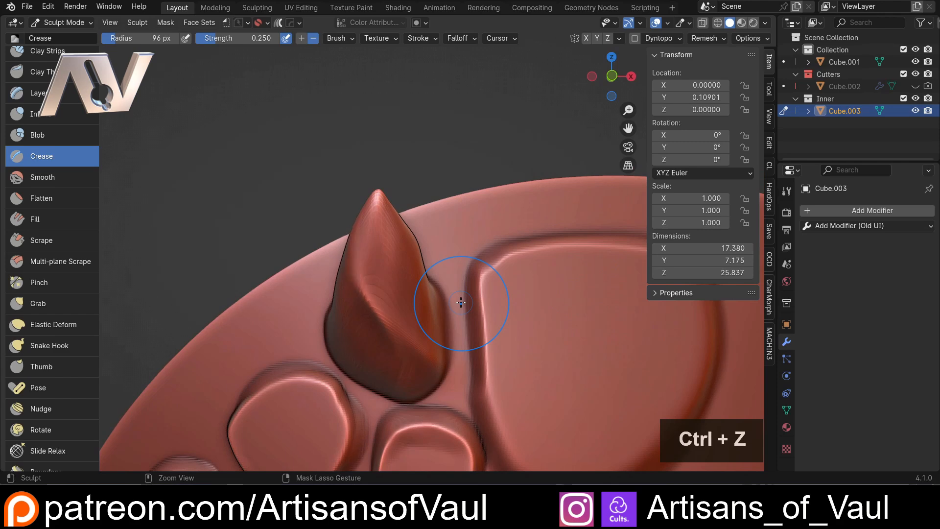
pyautogui.hotkey('ctrl', 'z')
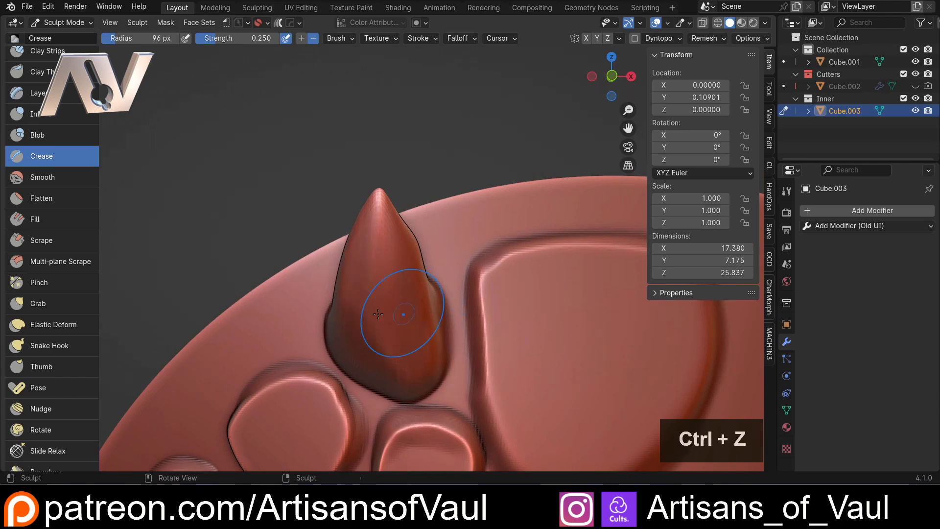
# Raise a ridge along the outer side of the smaller upper horn with the Crease brush, and soften it
pyautogui.moveTo(378, 314); pyautogui.dragTo(417, 392, button='middle')
pyautogui.scroll(2, 420, 315)
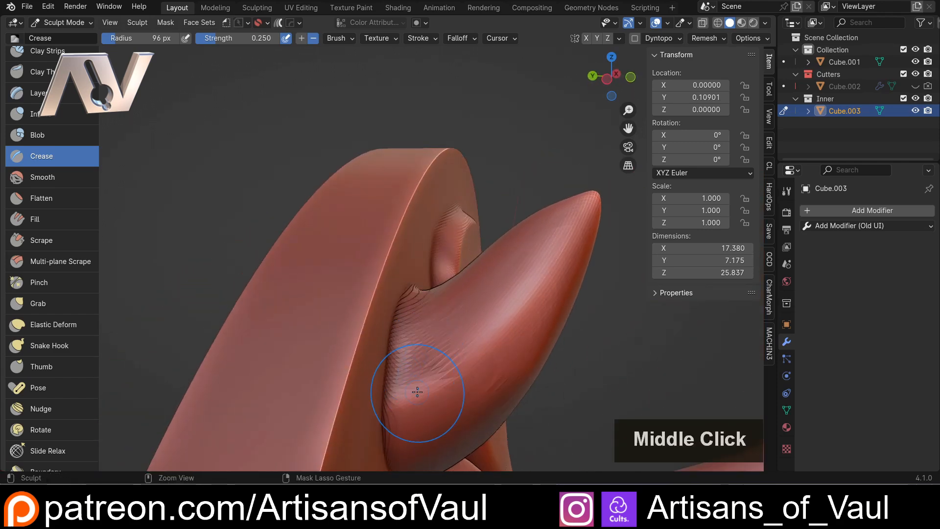
pyautogui.moveTo(418, 392)
pyautogui.mouseDown()
pyautogui.moveTo(558, 264)
pyautogui.moveTo(414, 368)
pyautogui.mouseUp()
pyautogui.moveTo(569, 213); pyautogui.dragTo(563, 210)
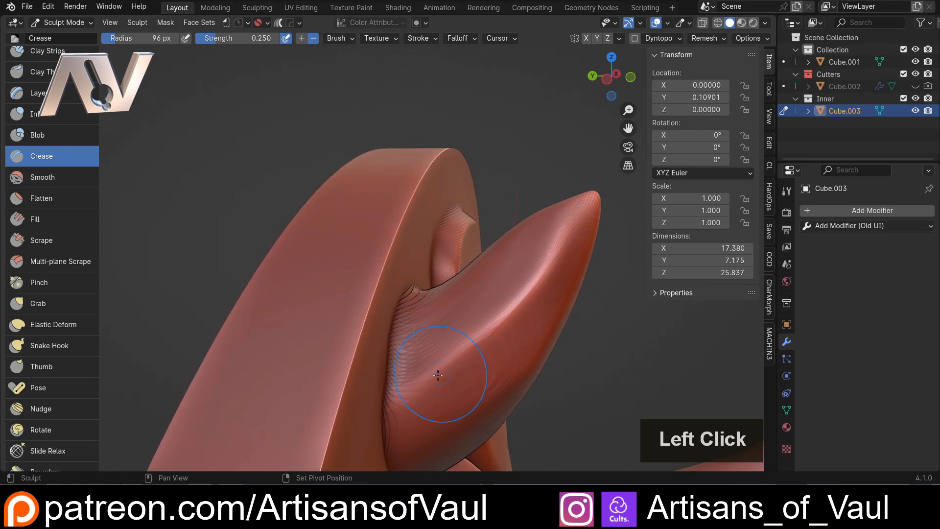
pyautogui.moveTo(568, 234)
pyautogui.mouseDown()
pyautogui.moveTo(519, 275)
pyautogui.moveTo(423, 391)
pyautogui.mouseUp()
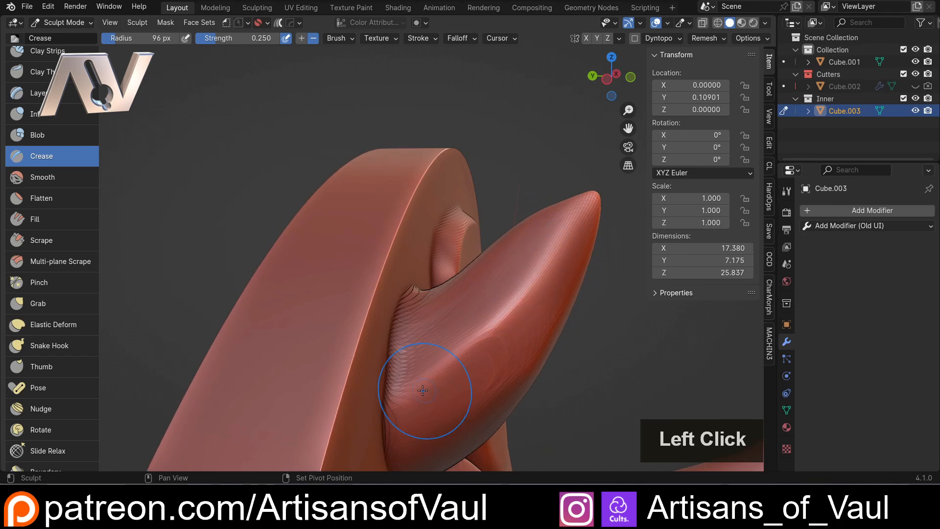
# Crease a long ridge up the front of the smaller upper horn from base towards tip, and smooth along it
pyautogui.moveTo(498, 348)
pyautogui.mouseDown(button='middle')
pyautogui.moveTo(513, 331)
pyautogui.moveTo(487, 313)
pyautogui.mouseUp(button='middle')
pyautogui.keyDown('shift'); pyautogui.moveTo(488, 314); pyautogui.dragTo(403, 173, button='middle'); pyautogui.keyUp('shift')
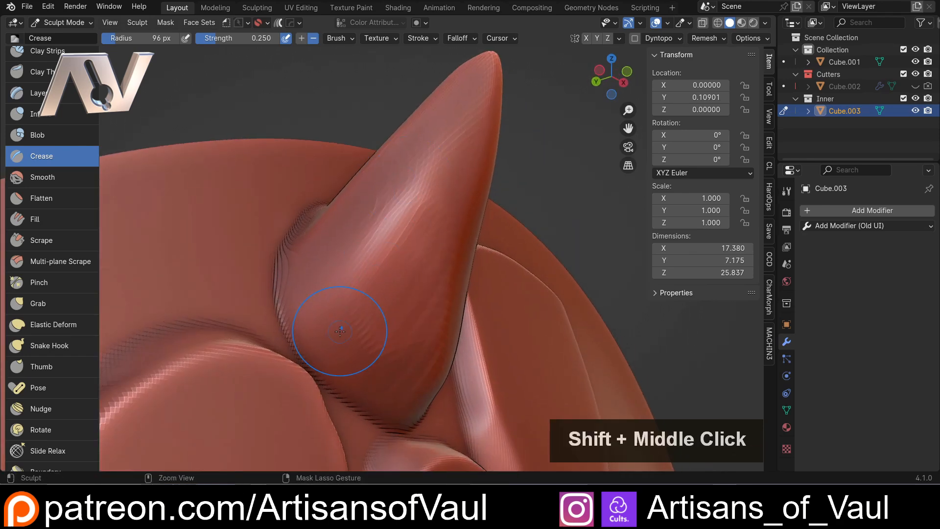
pyautogui.keyDown('ctrl'); pyautogui.moveTo(340, 324); pyautogui.dragTo(463, 133); pyautogui.keyUp('ctrl')
pyautogui.moveTo(325, 325)
pyautogui.mouseDown()
pyautogui.moveTo(472, 116)
pyautogui.moveTo(464, 145)
pyautogui.mouseUp()
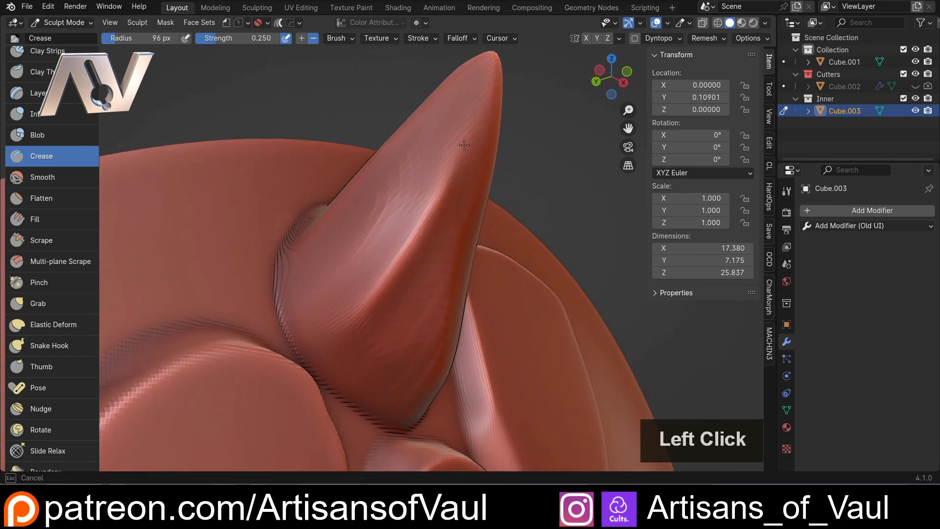
pyautogui.moveTo(410, 241); pyautogui.dragTo(462, 144)
pyautogui.moveTo(399, 284)
pyautogui.keyDown('shift'); pyautogui.mouseDown()
pyautogui.moveTo(379, 303)
pyautogui.moveTo(466, 135)
pyautogui.mouseUp(); pyautogui.keyUp('shift')
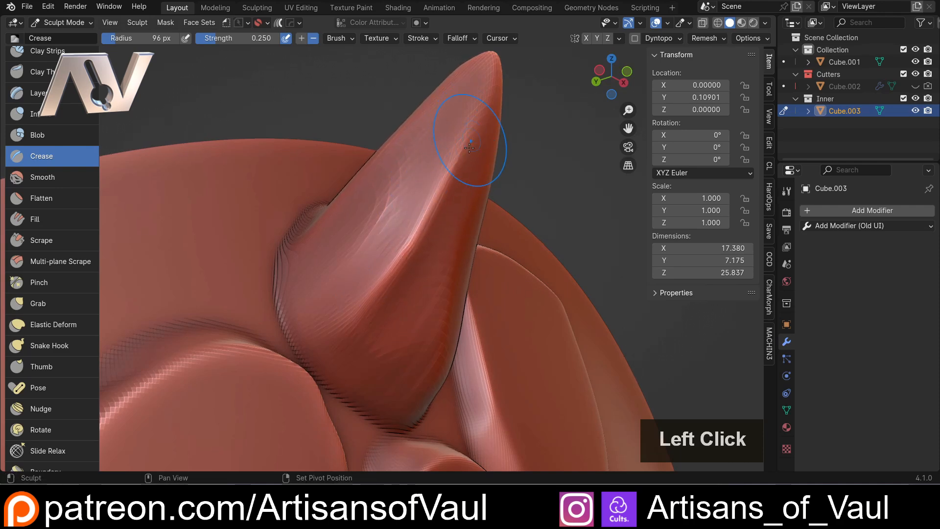
# Crease a ridge down the smaller upper horn's inner side to its base, soften its upper end, and crease back up along it
pyautogui.moveTo(506, 268); pyautogui.dragTo(411, 369, button='middle')
pyautogui.moveTo(334, 142); pyautogui.dragTo(316, 146, button='middle')
pyautogui.moveTo(399, 109)
pyautogui.mouseDown()
pyautogui.moveTo(448, 267)
pyautogui.moveTo(452, 335)
pyautogui.mouseUp()
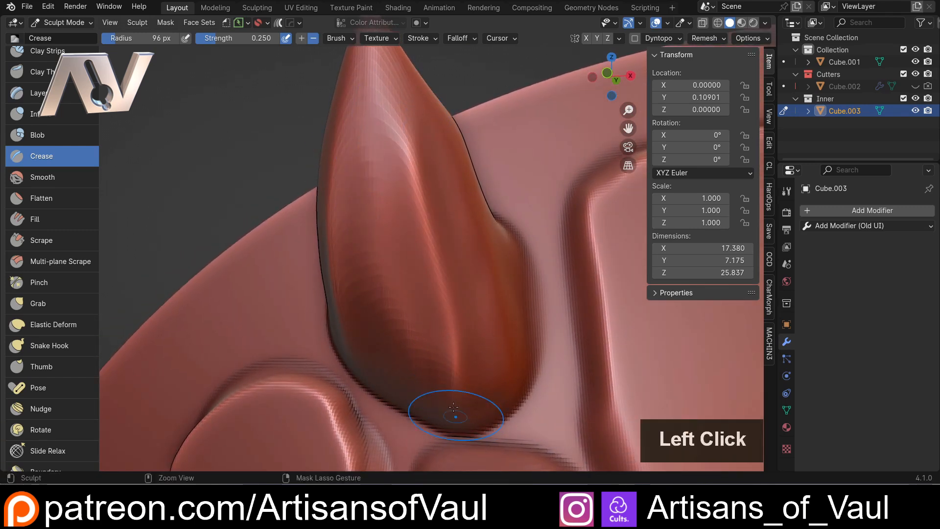
pyautogui.moveTo(397, 112)
pyautogui.keyDown('shift'); pyautogui.mouseDown()
pyautogui.moveTo(414, 210)
pyautogui.moveTo(406, 142)
pyautogui.mouseUp(); pyautogui.keyUp('shift')
pyautogui.moveTo(407, 142); pyautogui.dragTo(343, 147, button='middle')
pyautogui.keyDown('shift'); pyautogui.moveTo(437, 157); pyautogui.dragTo(357, 206, button='middle'); pyautogui.keyUp('shift')
pyautogui.keyDown('ctrl'); pyautogui.moveTo(374, 141); pyautogui.dragTo(395, 161); pyautogui.keyUp('ctrl')
pyautogui.moveTo(509, 299)
pyautogui.mouseDown()
pyautogui.moveTo(332, 97)
pyautogui.moveTo(409, 187)
pyautogui.moveTo(416, 173)
pyautogui.mouseUp()
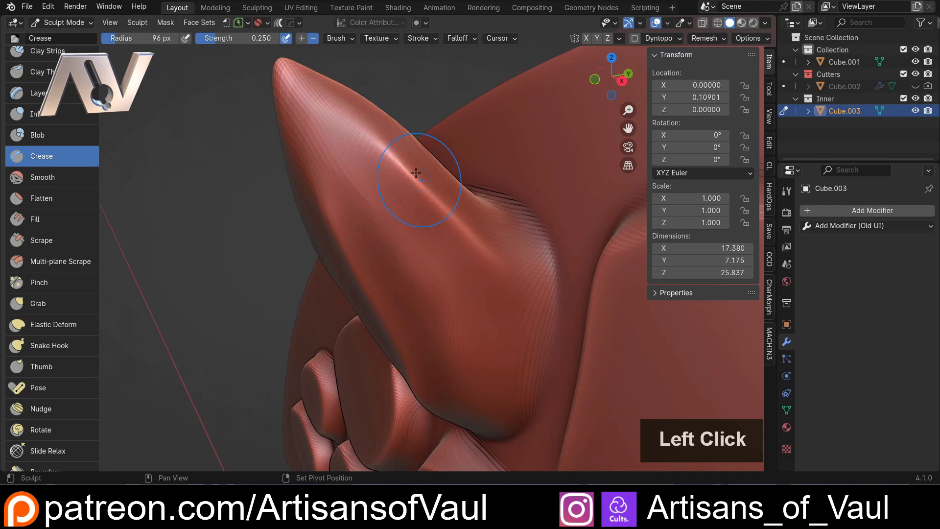
# Smooth the front of the smaller upper horn from its middle down to the base
pyautogui.scroll(-5, 461, 221)
pyautogui.moveTo(470, 216); pyautogui.dragTo(573, 177, button='middle')
pyautogui.scroll(-2, 464, 152)
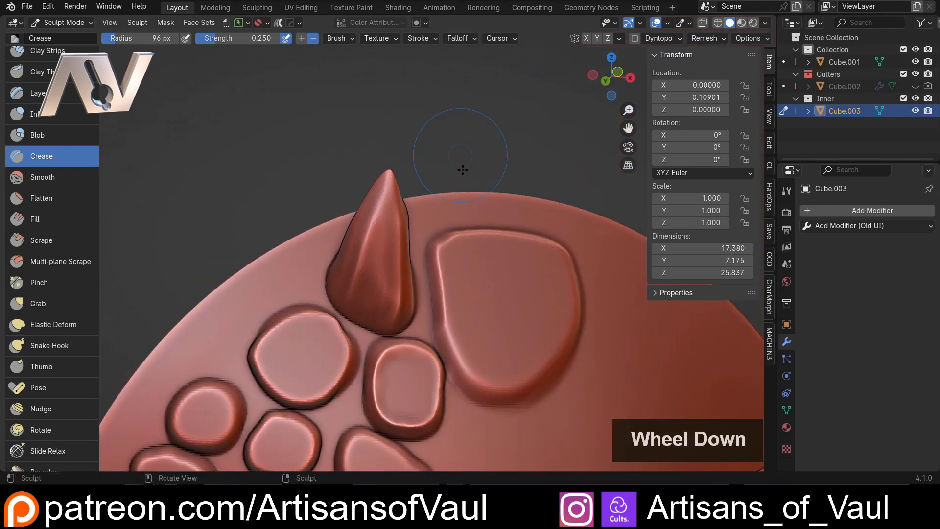
pyautogui.moveTo(355, 224); pyautogui.dragTo(504, 227, button='middle')
pyautogui.scroll(4, 367, 233)
pyautogui.keyDown('shift'); pyautogui.moveTo(367, 233); pyautogui.dragTo(345, 299); pyautogui.keyUp('shift')
pyautogui.keyDown('shift'); pyautogui.click(344, 344); pyautogui.keyUp('shift')
pyautogui.moveTo(344, 344); pyautogui.dragTo(343, 247, button='middle')
pyautogui.click(298, 265)
pyautogui.scroll(-4, 331, 252)
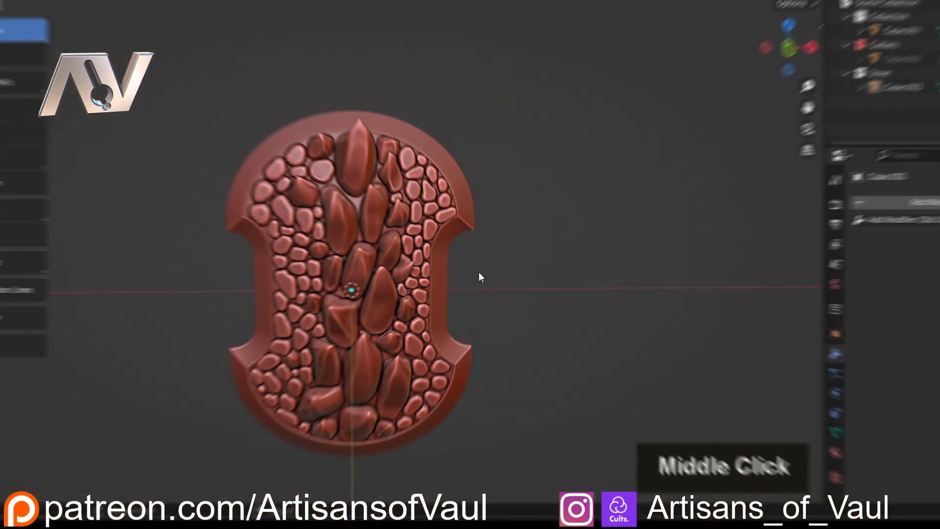
# Add a Quad Sphere at the shield's centre in Object Mode, with 5 subdivisions
pyautogui.moveTo(478, 275); pyautogui.dragTo(413, 248, button='middle')
pyautogui.scroll(2, 427, 213)
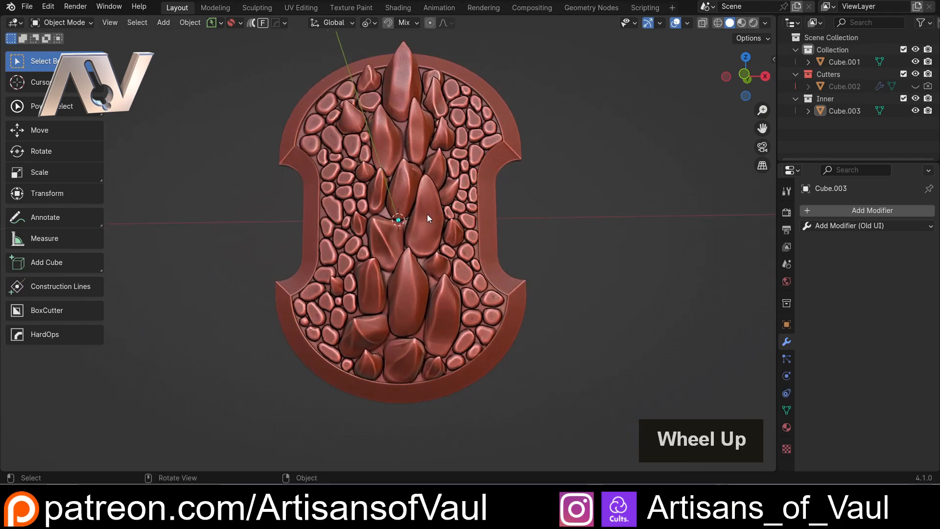
pyautogui.keyDown('shift'); pyautogui.moveTo(427, 213); pyautogui.dragTo(306, 202, button='middle'); pyautogui.keyUp('shift')
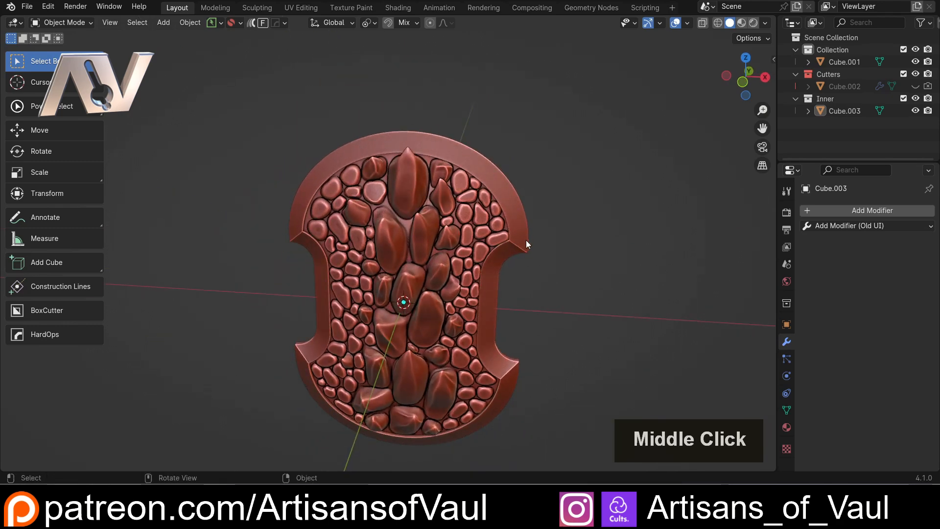
pyautogui.click(743, 82)
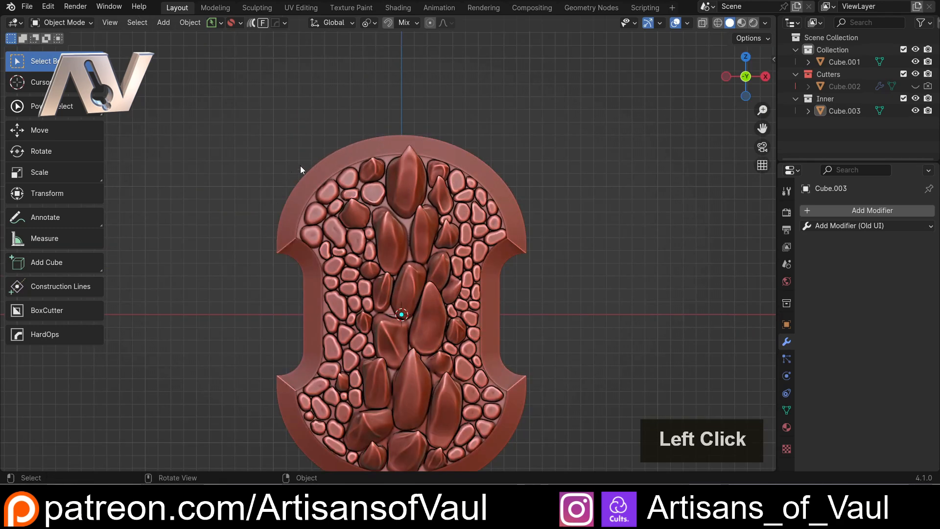
pyautogui.keyDown('shift'); pyautogui.moveTo(523, 367); pyautogui.dragTo(528, 233, button='middle'); pyautogui.keyUp('shift')
pyautogui.hotkey('shift', 'a')
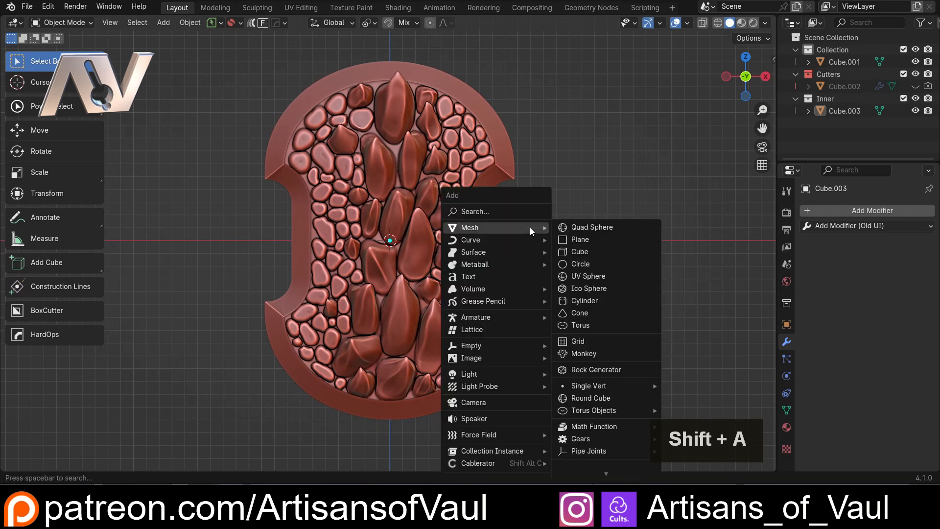
pyautogui.click(594, 226)
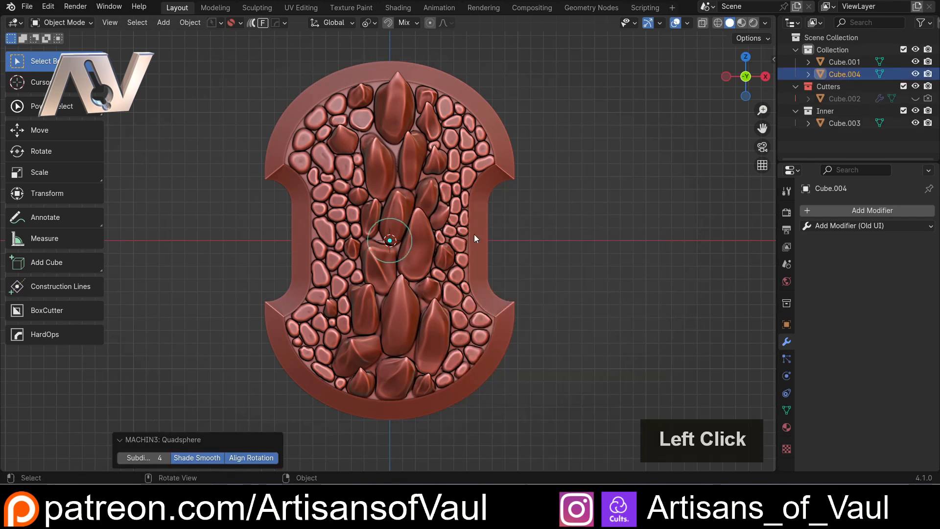
pyautogui.click(144, 457)
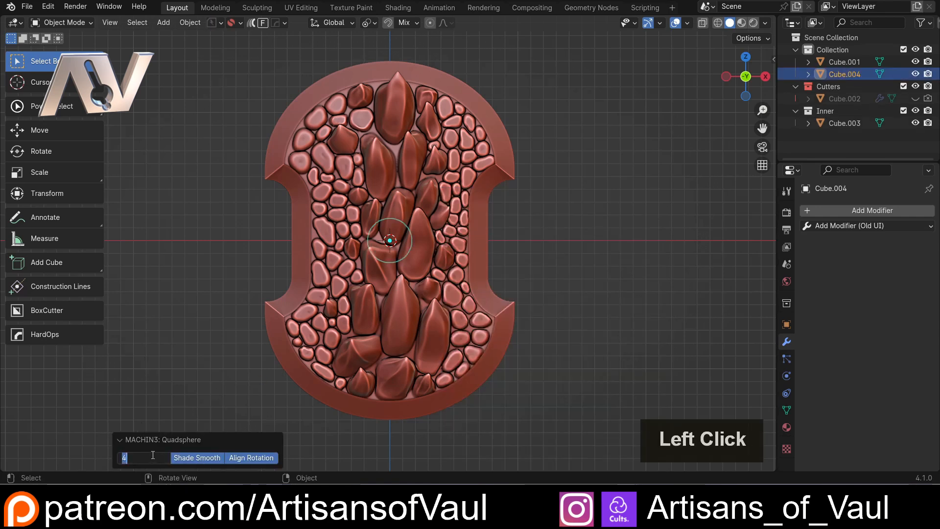
pyautogui.write('5')
pyautogui.press('Return')
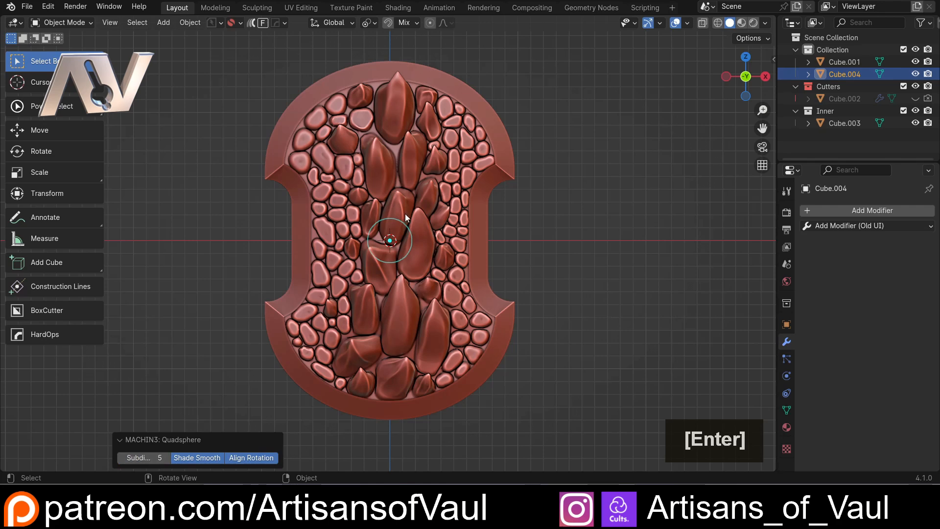
# Move the quad sphere down along Z by about 13.38 onto the shield's lower rim
pyautogui.click(745, 76)
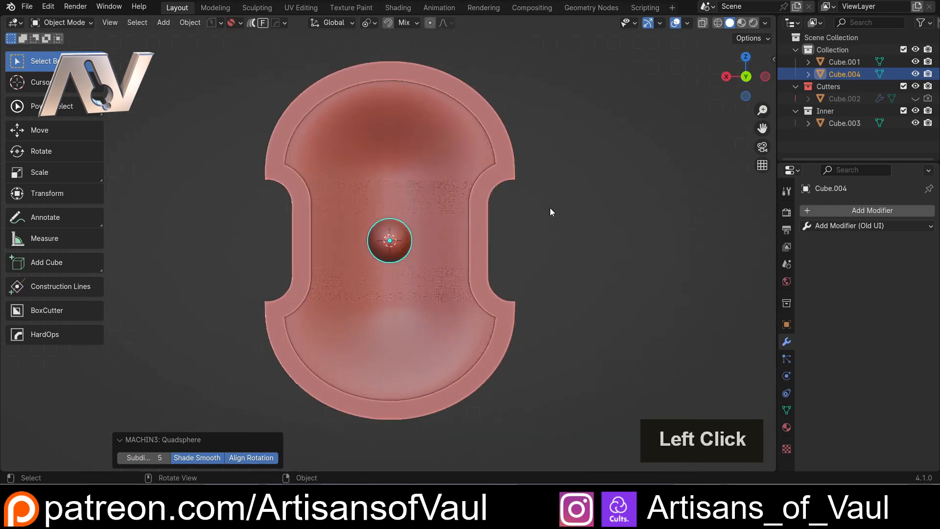
pyautogui.click(745, 77)
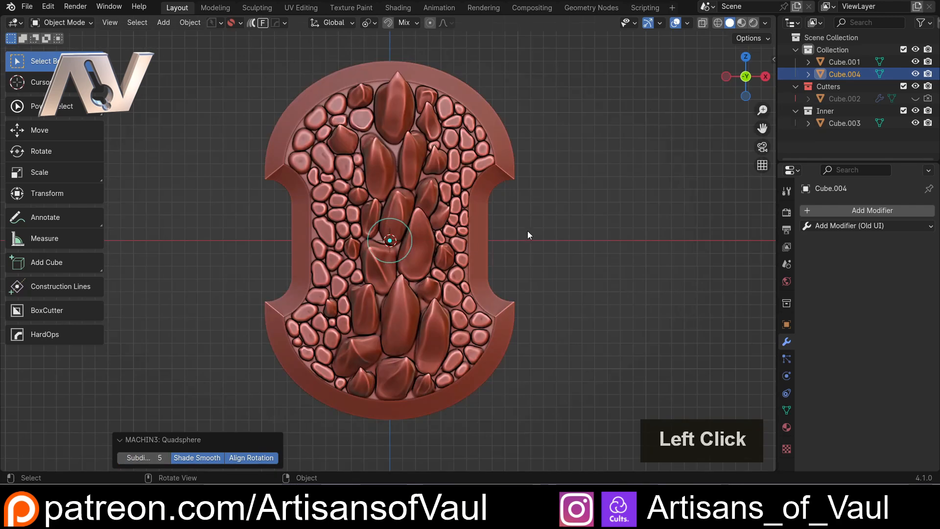
pyautogui.press('g')
pyautogui.press('z')
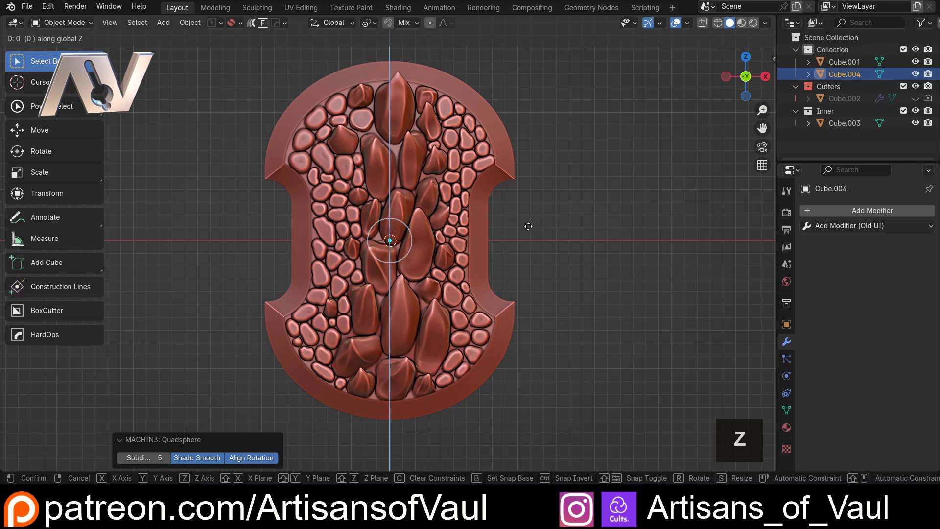
pyautogui.click(508, 402)
pyautogui.keyDown('shift'); pyautogui.moveTo(508, 402); pyautogui.dragTo(511, 223, button='middle'); pyautogui.keyUp('shift')
pyautogui.scroll(3, 642, 270)
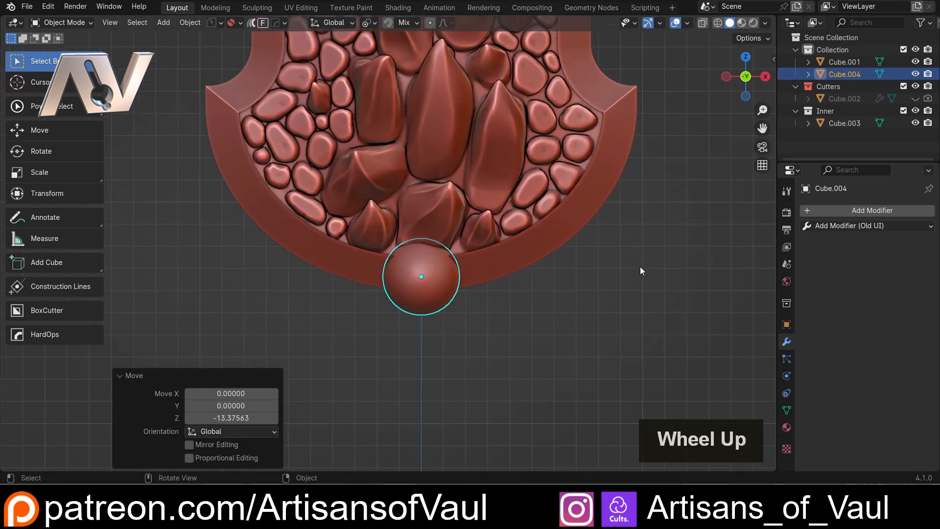
# Scale the sphere down to rivet size and set its X, Y and Z dimensions to 0.8
pyautogui.press('s')
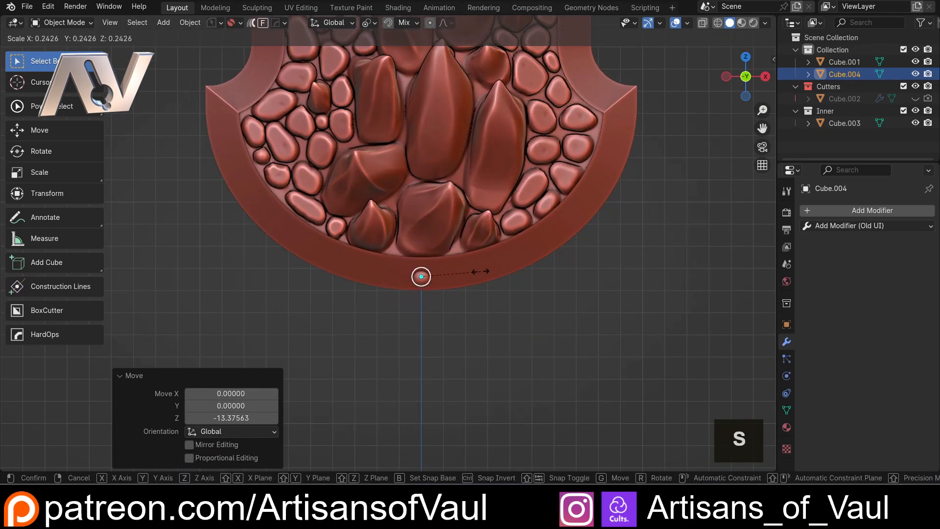
pyautogui.click(504, 271)
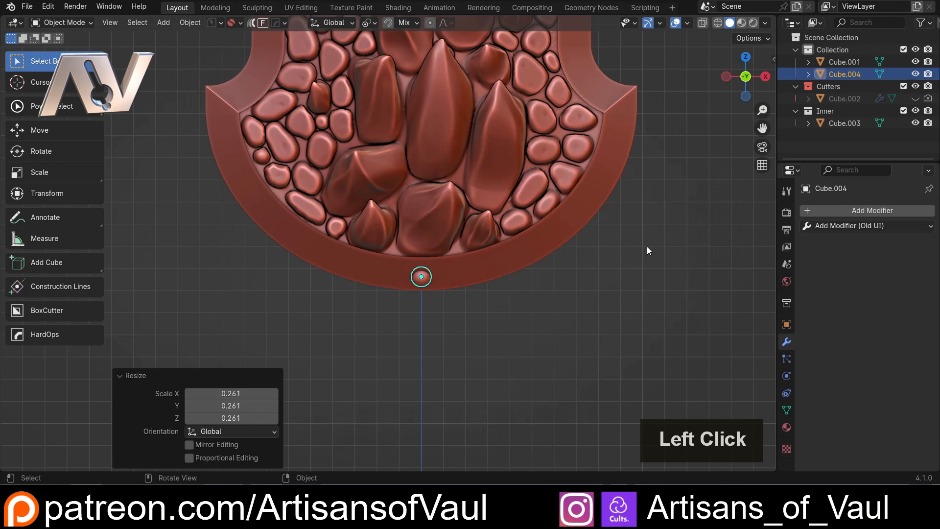
pyautogui.press('n')
pyautogui.click(768, 62)
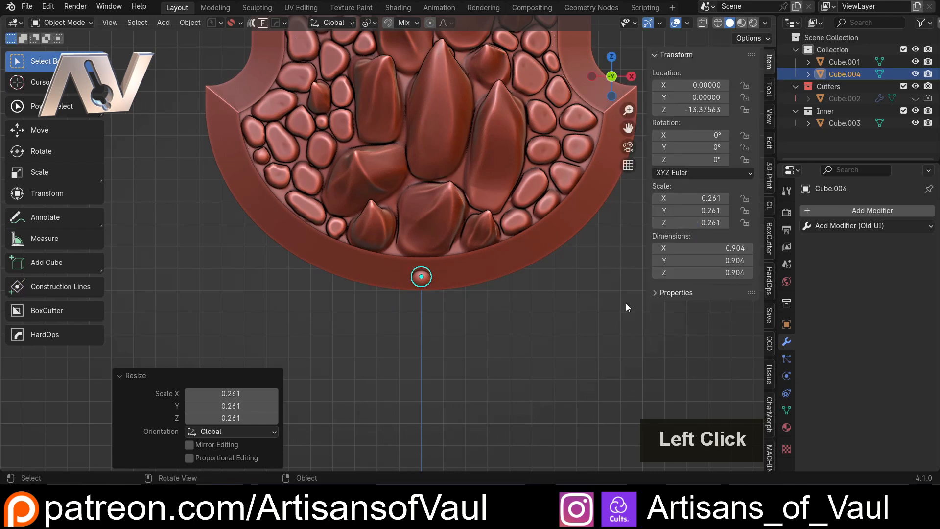
pyautogui.moveTo(700, 248); pyautogui.dragTo(700, 273)
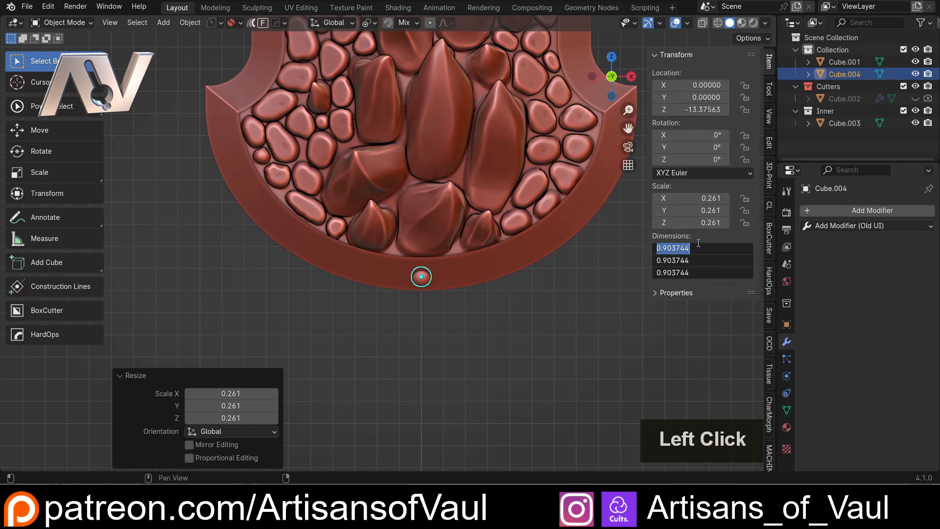
pyautogui.write('0.8')
pyautogui.press('Return')
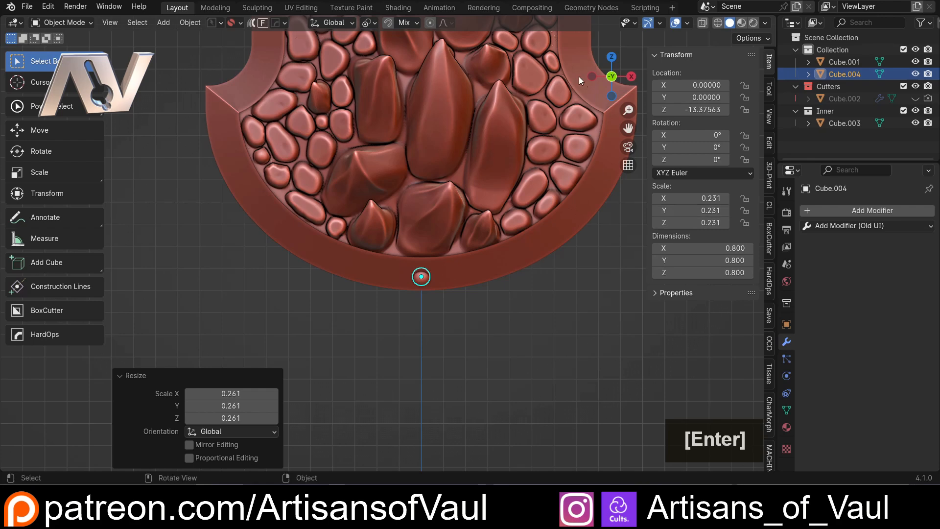
# From the side, move the rivet sphere onto the rim's sloped face, to about Y -0.31 and Z -13.19
pyautogui.click(592, 76)
pyautogui.scroll(5, 509, 280)
pyautogui.keyDown('shift'); pyautogui.moveTo(410, 263); pyautogui.dragTo(432, 283, button='middle'); pyautogui.keyUp('shift')
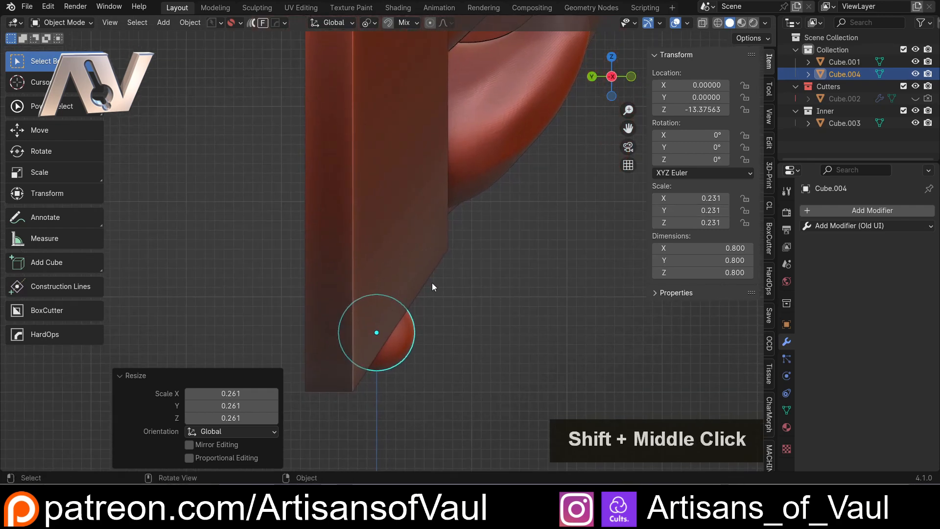
pyautogui.press('g')
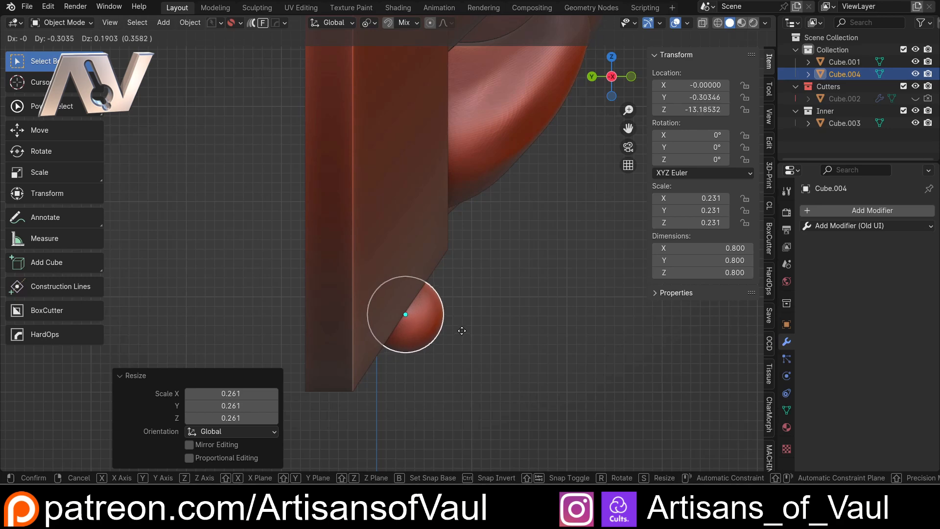
pyautogui.click(460, 326)
pyautogui.scroll(-3, 499, 306)
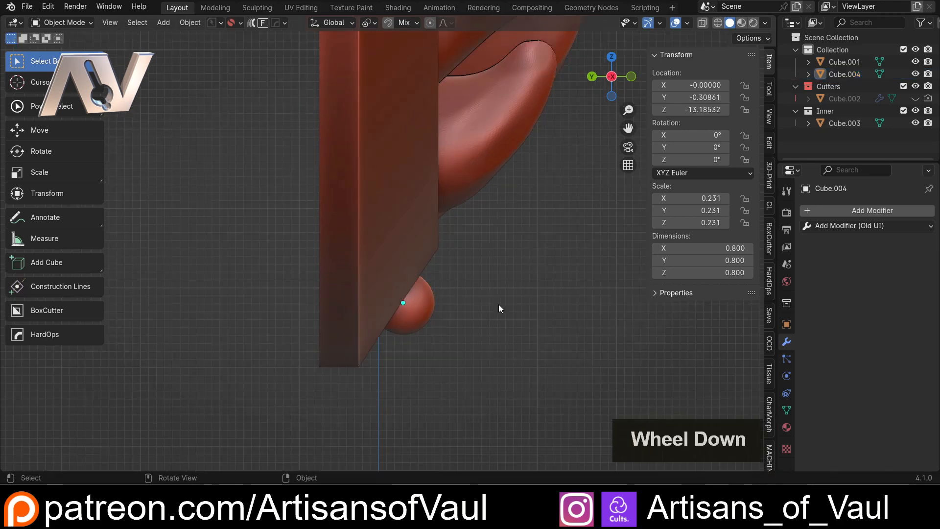
pyautogui.moveTo(499, 306); pyautogui.dragTo(487, 101, button='middle')
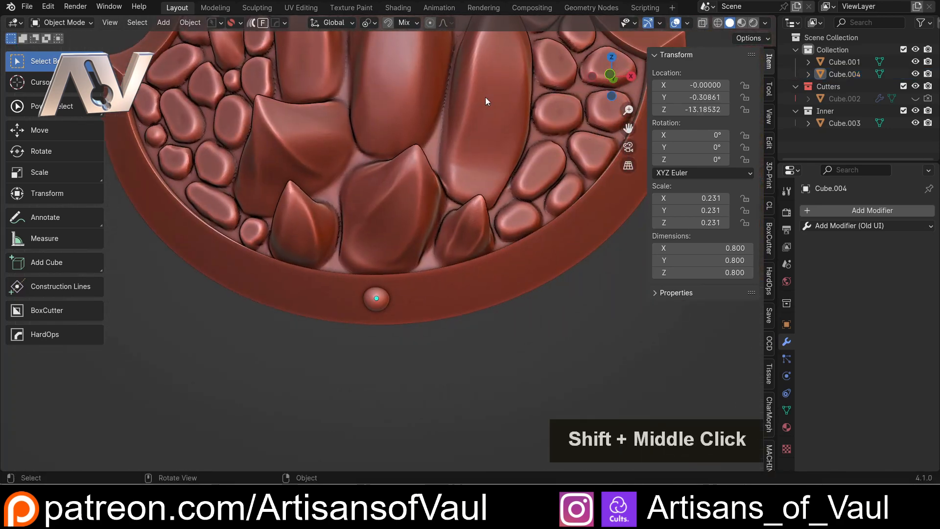
pyautogui.click(610, 75)
pyautogui.scroll(1, 384, 270)
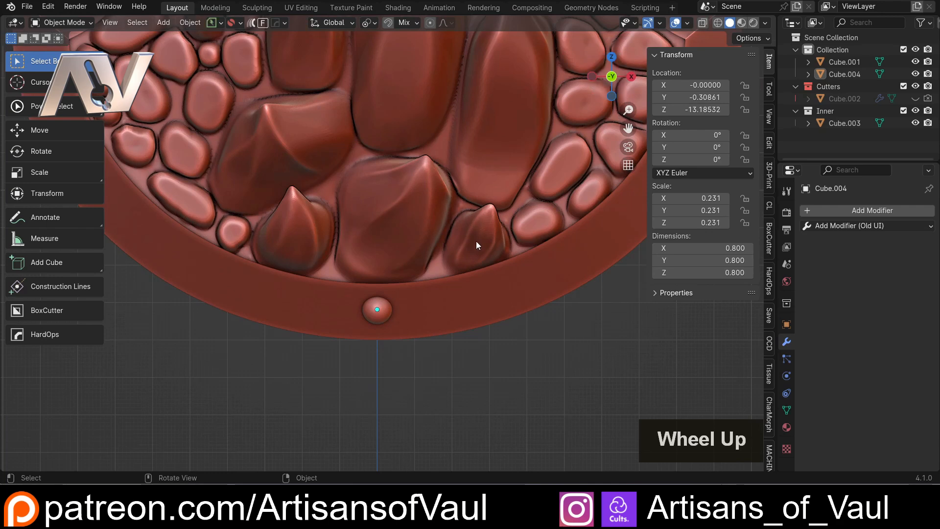
# Nudge the rivet sphere slightly down and into the sloped rim, by about 0.024 in Y and -0.036 in Z
pyautogui.moveTo(476, 241); pyautogui.dragTo(597, 148, button='middle')
pyautogui.click(601, 68)
pyautogui.scroll(2, 415, 304)
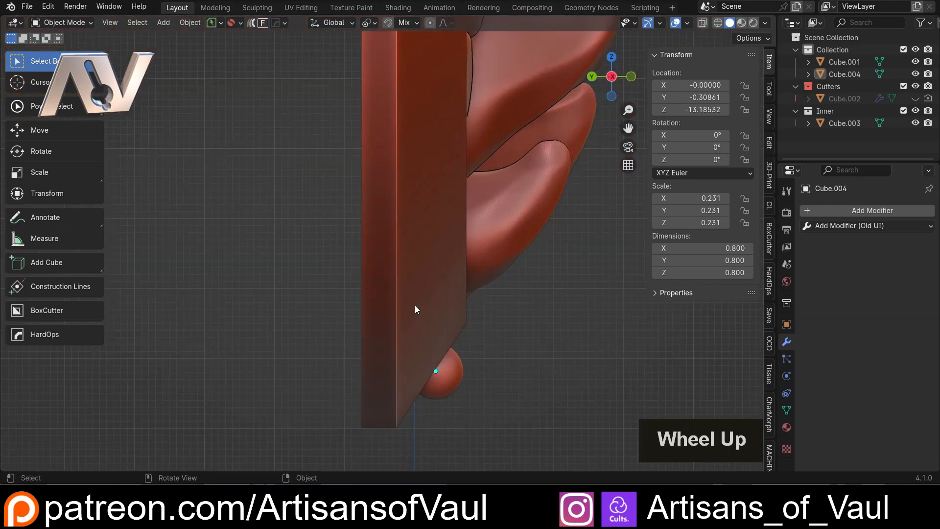
pyautogui.click(431, 357)
pyautogui.click(460, 382)
pyautogui.keyDown('shift'); pyautogui.moveTo(489, 357); pyautogui.dragTo(477, 288, button='middle'); pyautogui.keyUp('shift')
pyautogui.scroll(3, 477, 288)
pyautogui.press('g')
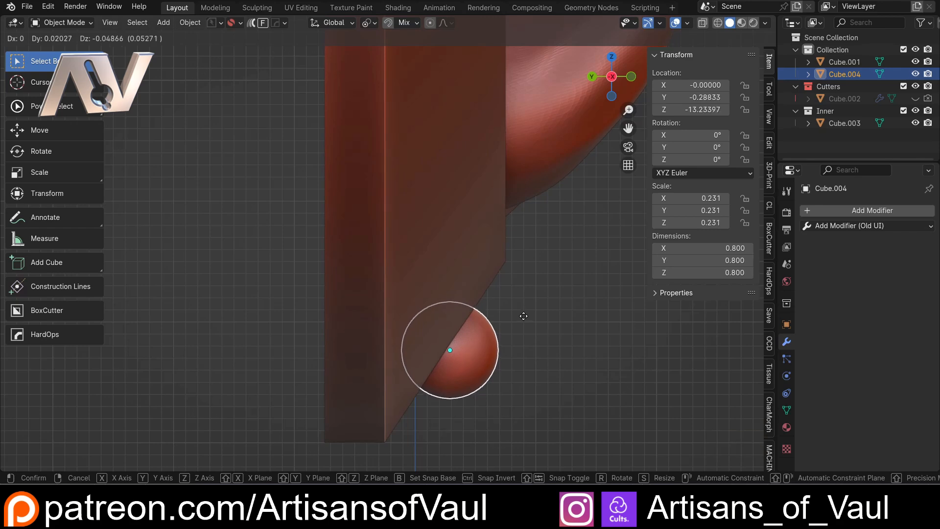
pyautogui.click(523, 314)
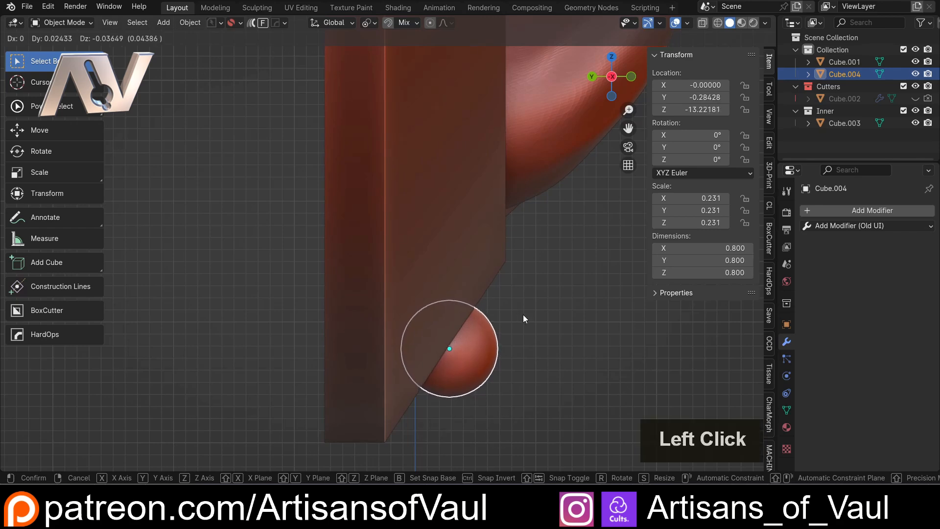
# Duplicate the bottom rivet and place the copy along the lower rim's right side, at about X 5.48 and Z -11.69
pyautogui.click(631, 76)
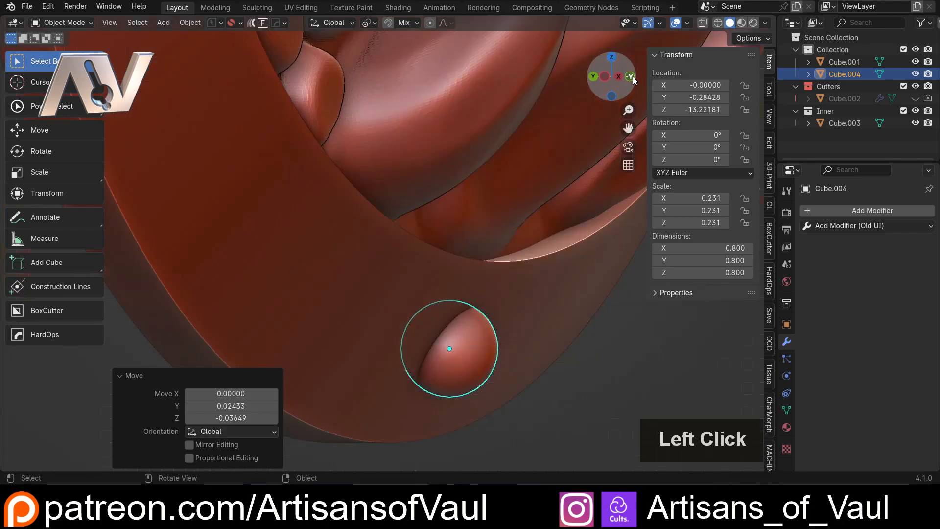
pyautogui.scroll(-8, 483, 316)
pyautogui.click(460, 324)
pyautogui.scroll(-5, 460, 325)
pyautogui.keyDown('shift'); pyautogui.moveTo(399, 257); pyautogui.dragTo(430, 193, button='middle'); pyautogui.keyUp('shift')
pyautogui.click(360, 347)
pyautogui.scroll(3, 363, 345)
pyautogui.hotkey('shift', 'd')
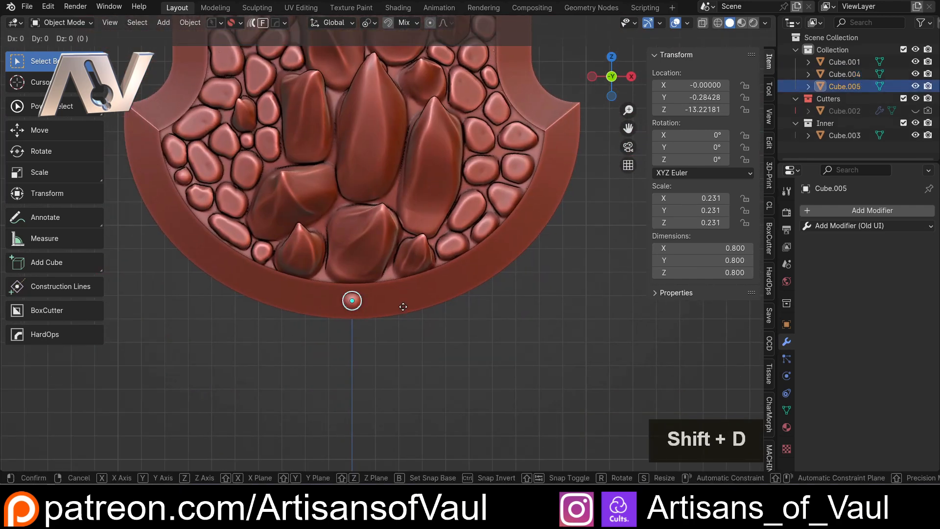
pyautogui.click(531, 272)
# Mirror the copied rivet across X about the shield's outer frame with the HardOps mirror
pyautogui.keyDown('shift'); pyautogui.click(521, 267); pyautogui.keyUp('shift')
pyautogui.hotkey('alt', 'x')
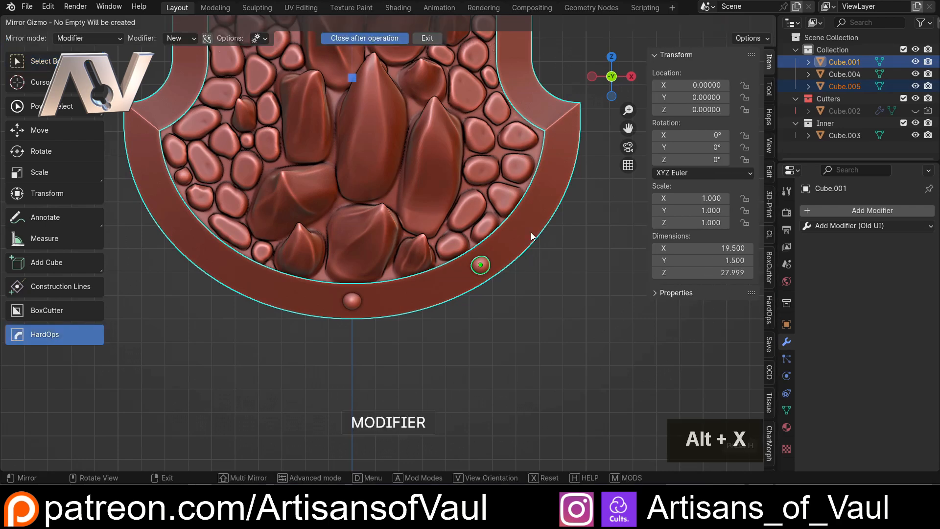
pyautogui.scroll(-2, 439, 83)
pyautogui.click(451, 67)
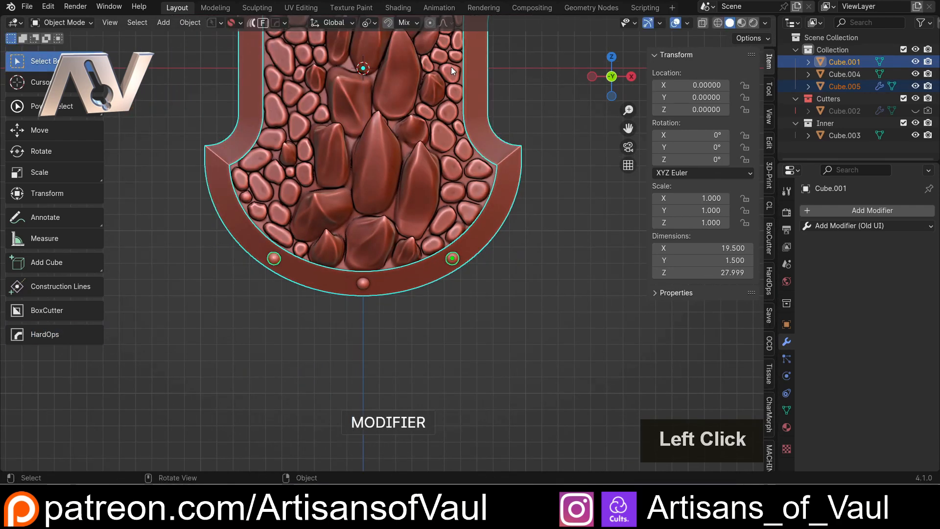
# Duplicate the mirrored rivet and place the copy near the lower rim's pointed corner, at about X 8.97 and Z -6.53
pyautogui.click(540, 311)
pyautogui.scroll(3, 531, 296)
pyautogui.keyDown('shift'); pyautogui.moveTo(530, 296); pyautogui.dragTo(421, 311, button='middle'); pyautogui.keyUp('shift')
pyautogui.click(406, 300)
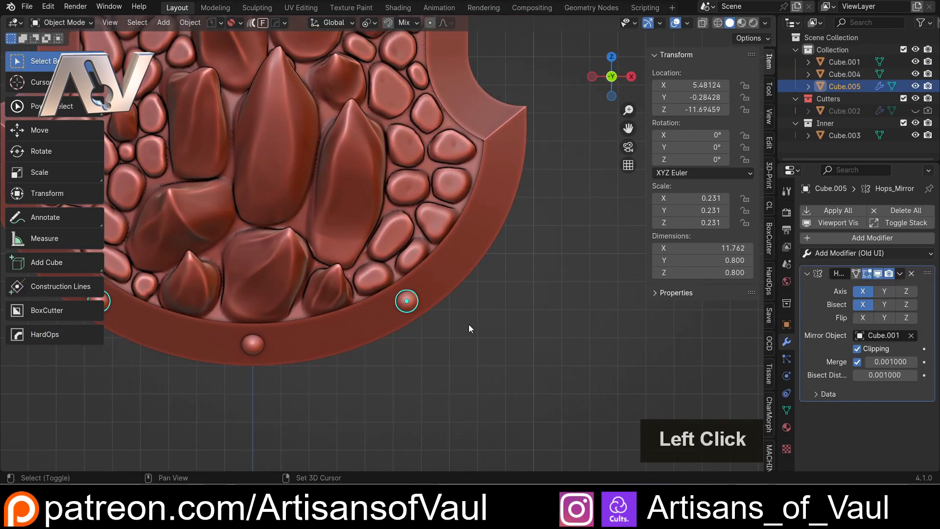
pyautogui.hotkey('shift', 'd')
pyautogui.click(568, 182)
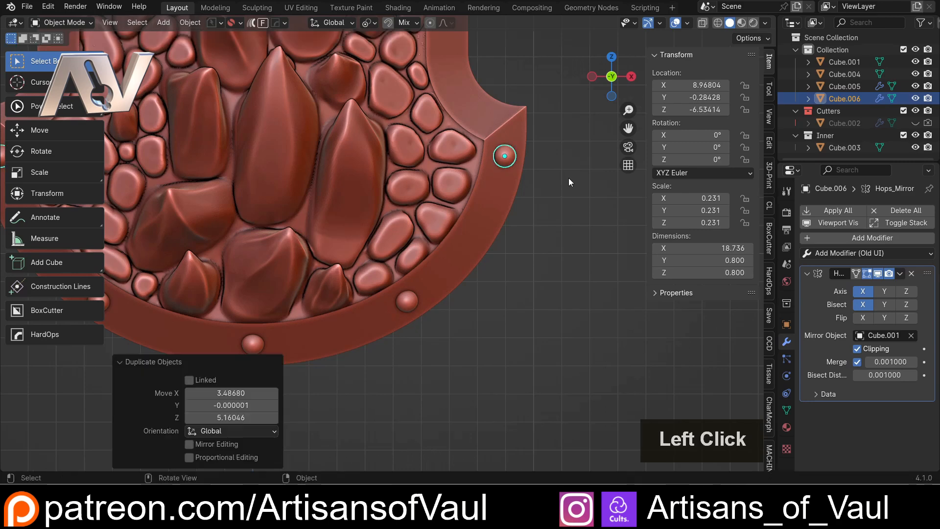
pyautogui.scroll(-3, 414, 289)
pyautogui.click(431, 283)
pyautogui.scroll(2, 430, 285)
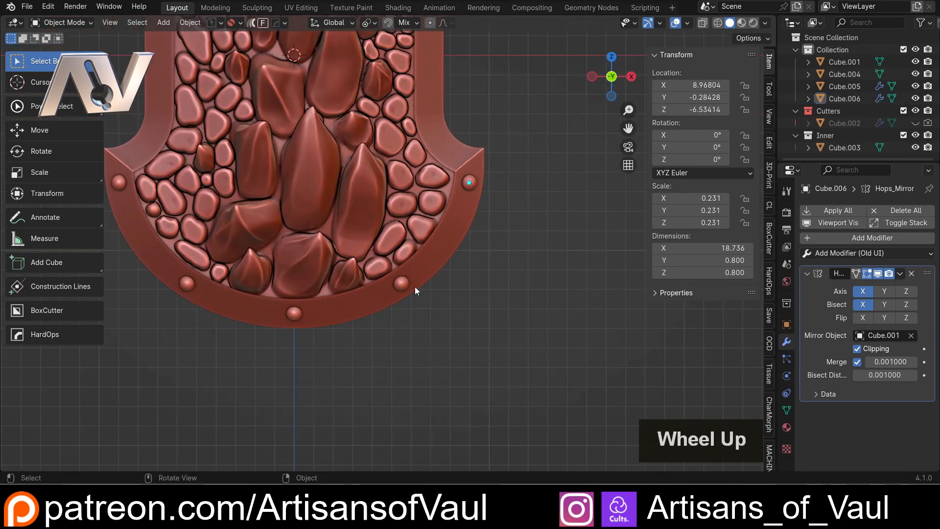
# Move the rivet on the lower rim's right side along the curve to about X 6.02 and Z -11.31
pyautogui.click(416, 287)
pyautogui.scroll(2, 441, 293)
pyautogui.press('g')
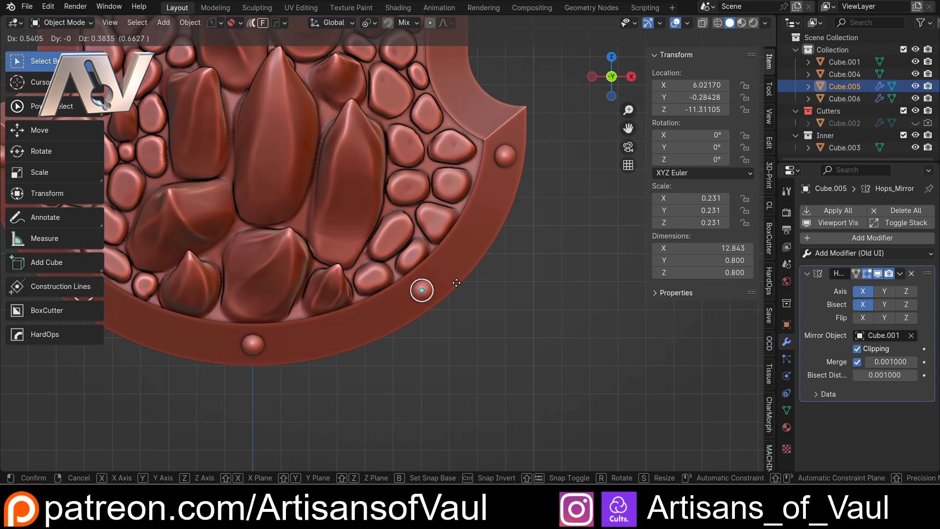
pyautogui.click(456, 283)
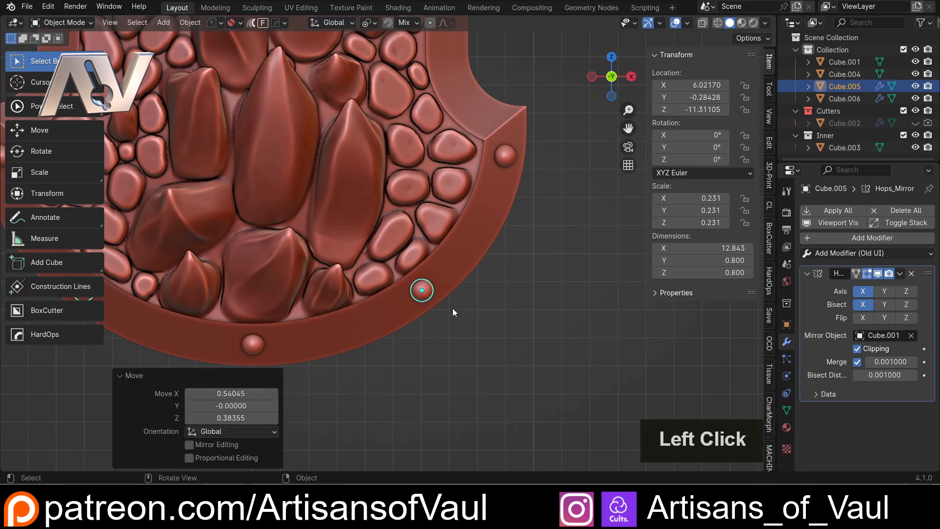
pyautogui.moveTo(484, 288); pyautogui.dragTo(304, 256, button='middle')
pyautogui.scroll(5, 468, 168)
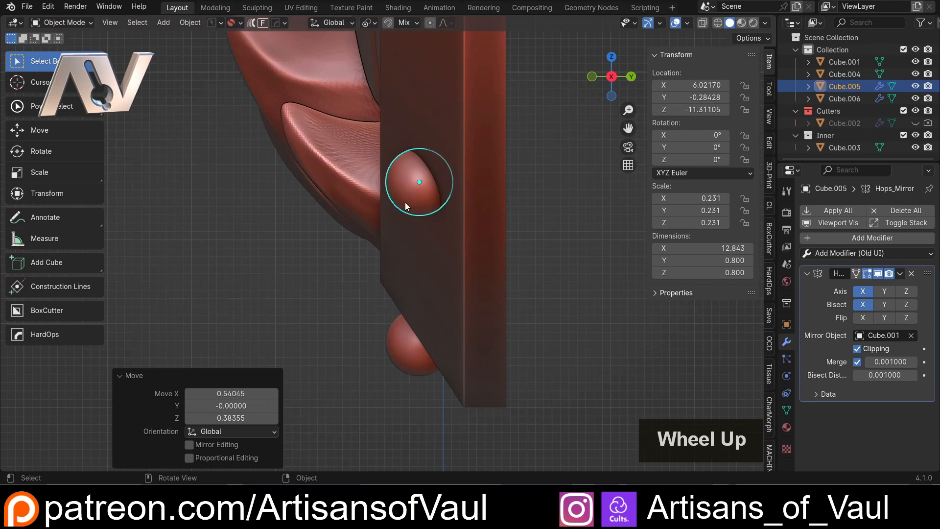
# Sink the rivet near the lower rim's right corner into the sloped face, at about X 8.91 and Y -0.26
pyautogui.moveTo(406, 206); pyautogui.dragTo(524, 181, button='middle')
pyautogui.scroll(-3, 558, 210)
pyautogui.keyDown('shift'); pyautogui.moveTo(558, 210); pyautogui.dragTo(566, 142, button='middle'); pyautogui.keyUp('shift')
pyautogui.click(525, 123)
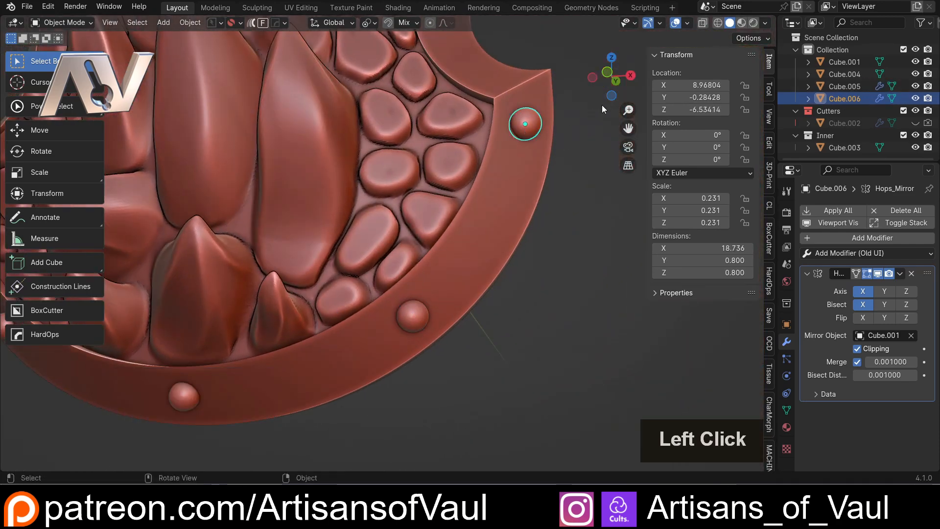
pyautogui.click(611, 98)
pyautogui.scroll(3, 460, 219)
pyautogui.keyDown('shift'); pyautogui.moveTo(459, 220); pyautogui.dragTo(443, 266, button='middle'); pyautogui.keyUp('shift')
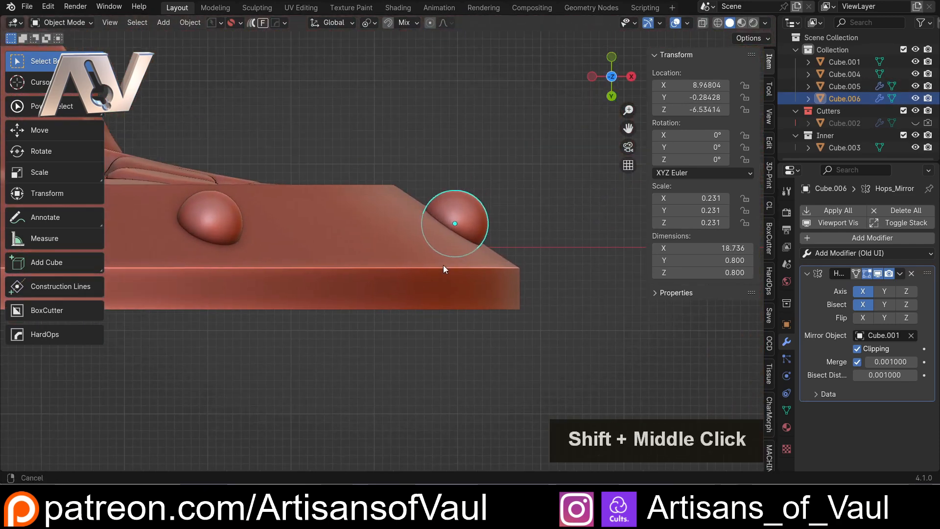
pyautogui.scroll(3, 443, 266)
pyautogui.press('g')
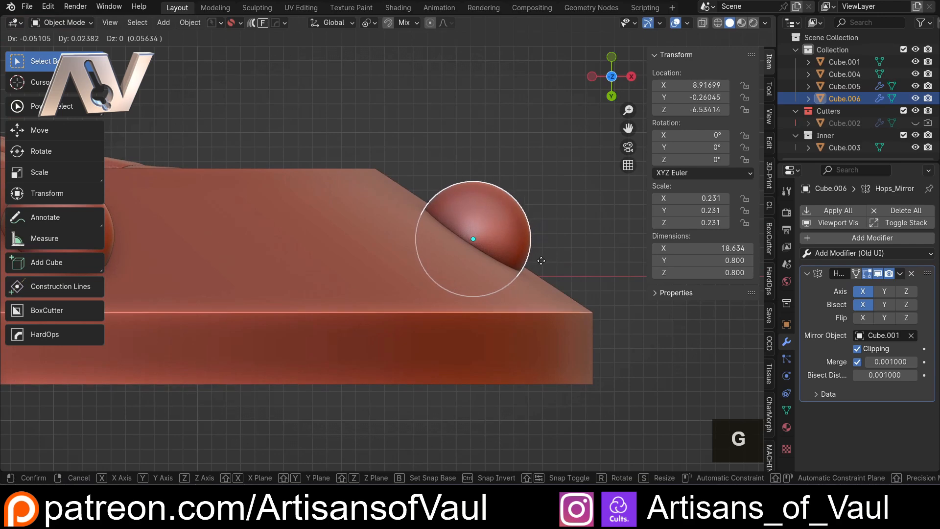
pyautogui.click(541, 260)
pyautogui.click(566, 224)
pyautogui.scroll(-3, 472, 158)
# Mirror all the lower rim rivets across Z about the shield's outer frame with the HardOps mirror
pyautogui.moveTo(472, 158); pyautogui.dragTo(402, 208, button='middle')
pyautogui.scroll(-3, 425, 254)
pyautogui.click(398, 210)
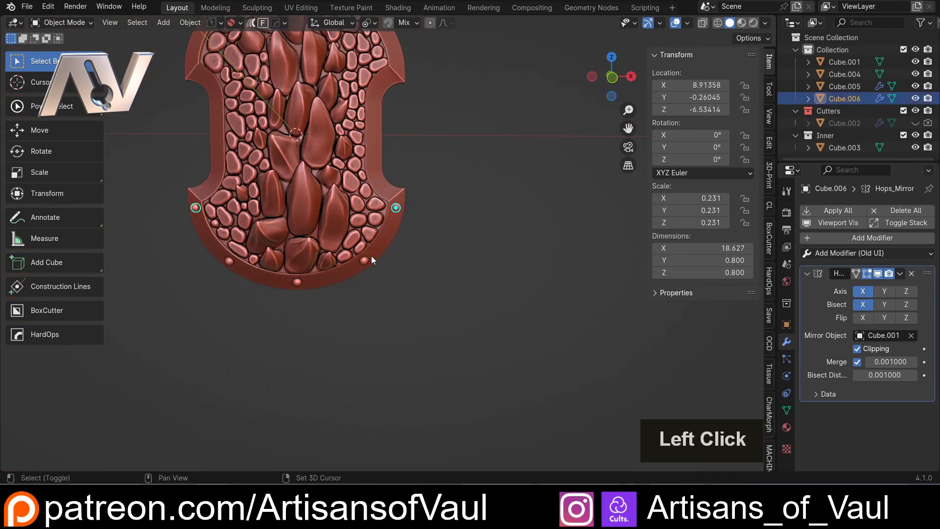
pyautogui.keyDown('shift'); pyautogui.click(364, 260); pyautogui.keyUp('shift')
pyautogui.click(299, 284)
pyautogui.keyDown('shift'); pyautogui.scroll(-3, 330, 272); pyautogui.keyUp('shift')
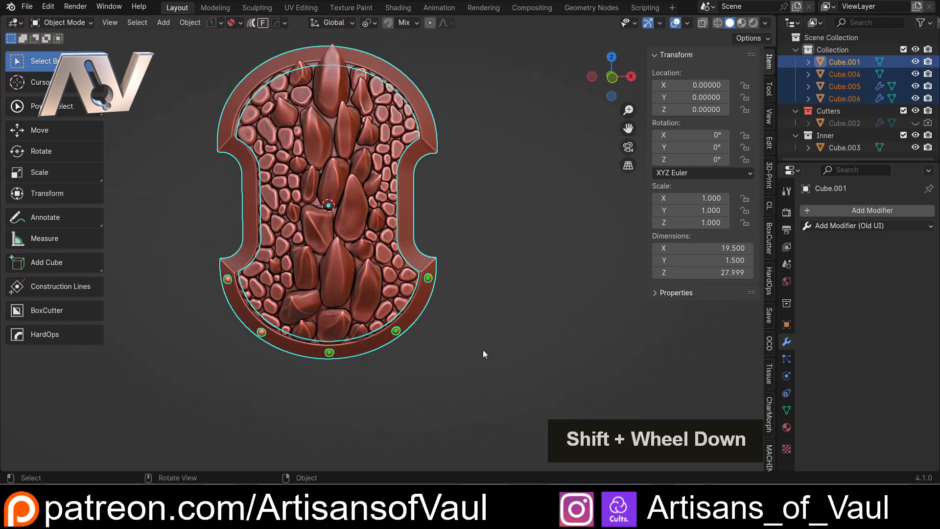
pyautogui.hotkey('alt', 'x')
pyautogui.click(329, 291)
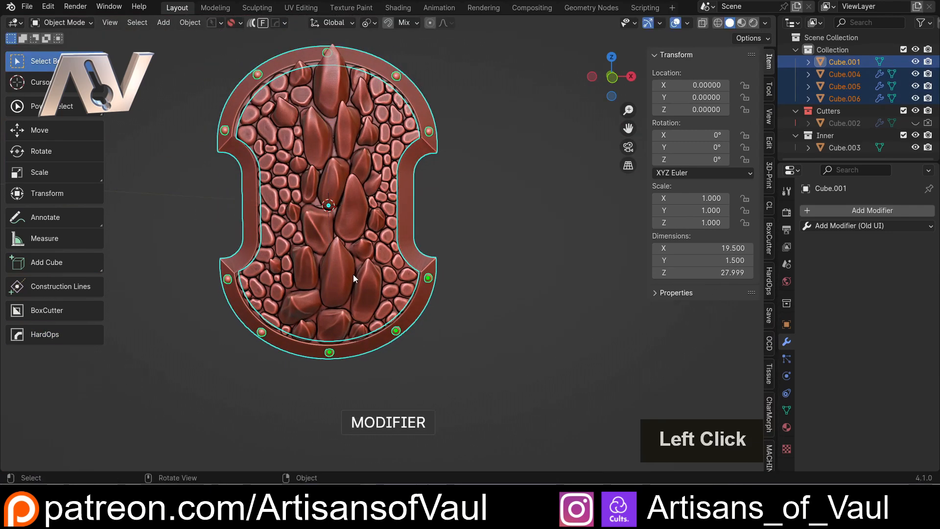
pyautogui.doubleClick(471, 173)
pyautogui.keyDown('shift'); pyautogui.moveTo(471, 172); pyautogui.dragTo(487, 312, button='middle'); pyautogui.keyUp('shift')
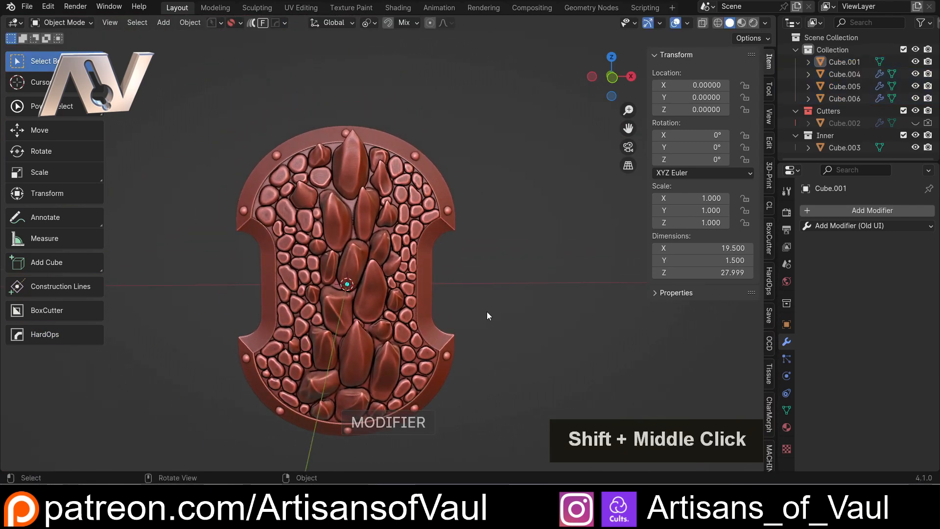
pyautogui.scroll(1, 487, 310)
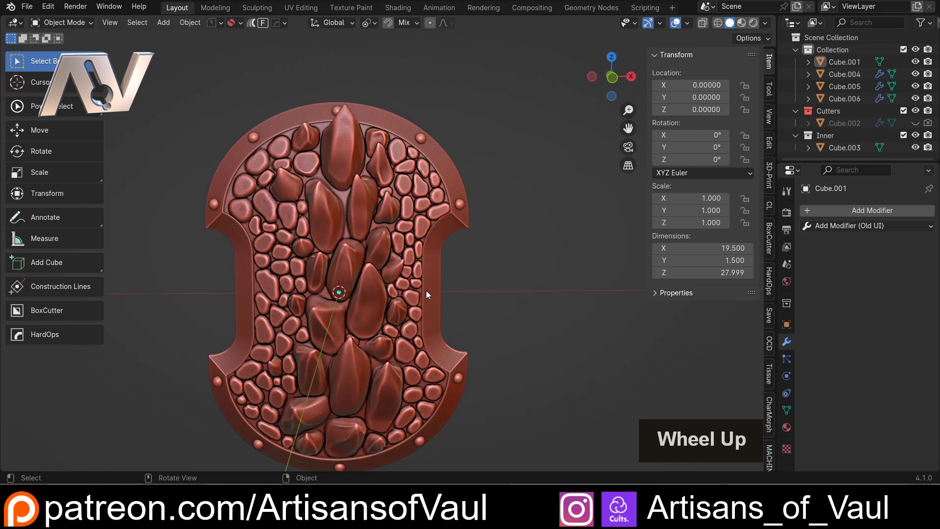
# Duplicate the lower corner rivet and place the copy beside the shield's right side, at about X 9.26 and Z -1.59
pyautogui.click(458, 381)
pyautogui.moveTo(516, 402); pyautogui.dragTo(480, 363, button='middle')
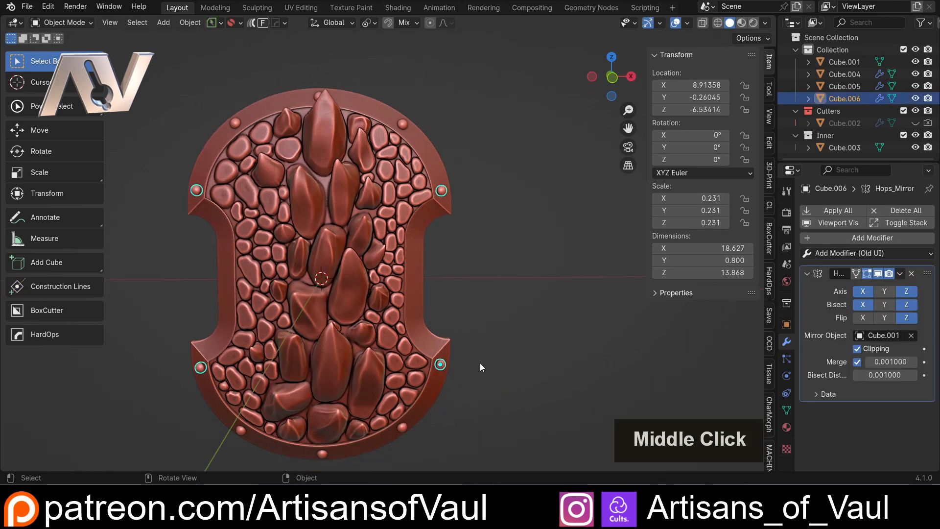
pyautogui.hotkey('shift', 'd')
pyautogui.click(524, 292)
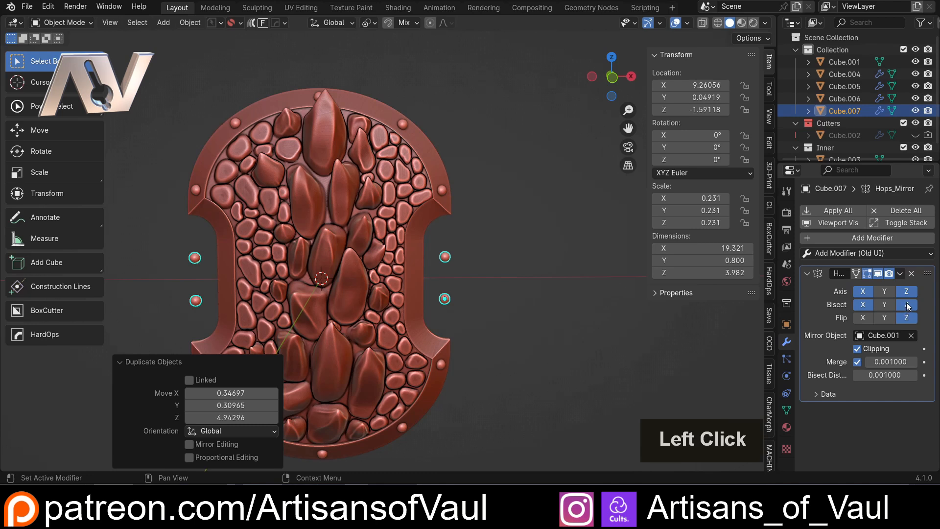
# Align the copied rivet to the outer frame with MACHIN3 Align, using location on Z only and no rotation
pyautogui.keyDown('shift'); pyautogui.click(414, 297); pyautogui.keyUp('shift')
pyautogui.hotkey('alt', 'a')
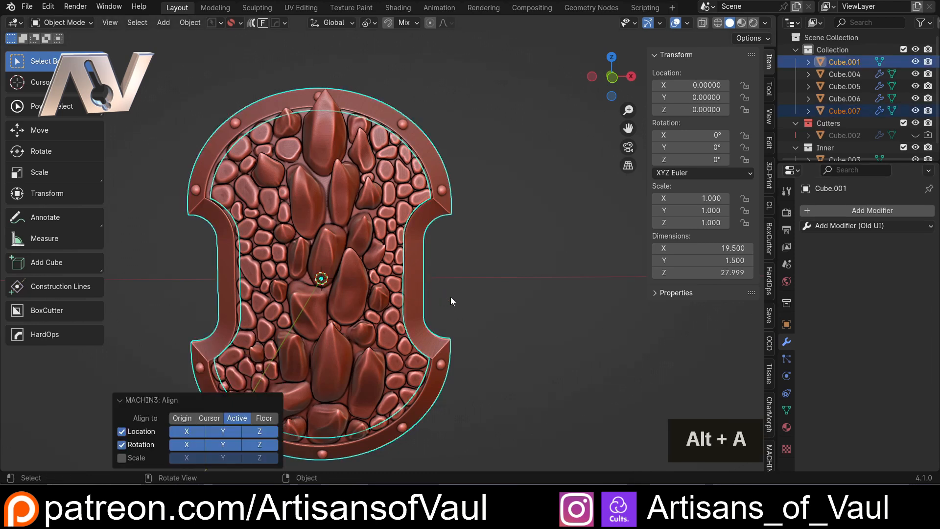
pyautogui.click(122, 445)
pyautogui.click(195, 437)
pyautogui.doubleClick(223, 435)
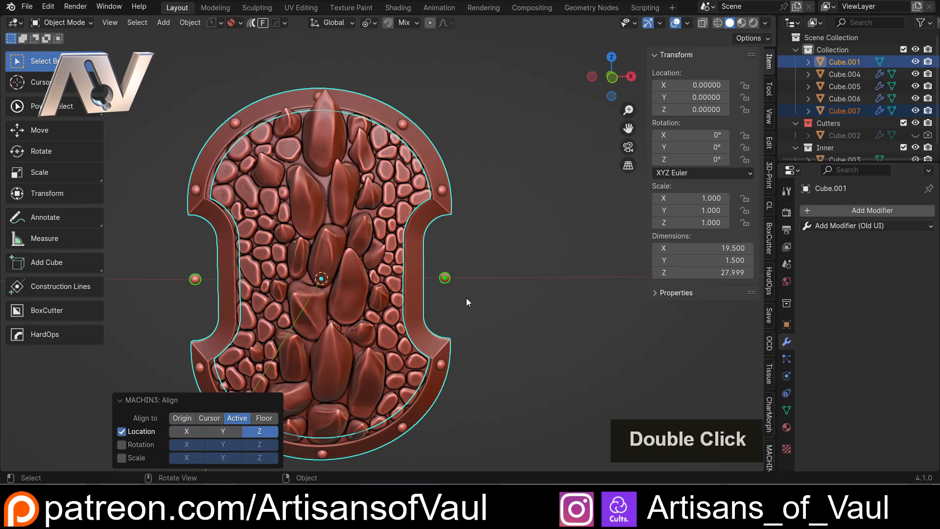
# Move the centred rivet along X onto the shield's narrow side rim, to about X 7.12
pyautogui.scroll(3, 466, 296)
pyautogui.click(471, 294)
pyautogui.scroll(2, 531, 306)
pyautogui.keyDown('shift'); pyautogui.moveTo(536, 306); pyautogui.dragTo(463, 284, button='middle'); pyautogui.keyUp('shift')
pyautogui.scroll(2, 463, 284)
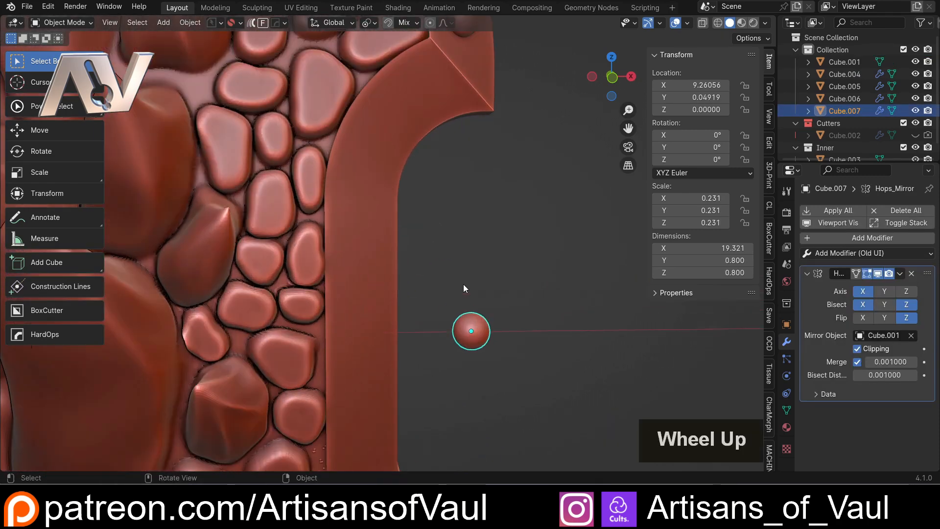
pyautogui.press('g')
pyautogui.press('x')
pyautogui.click(363, 279)
# Raise the side rivet out of the rim in the wireframe end view, to about X 7.06 and Y -0.198
pyautogui.moveTo(378, 264)
pyautogui.mouseDown(button='middle')
pyautogui.moveTo(359, 284)
pyautogui.moveTo(372, 195)
pyautogui.mouseUp(button='middle')
pyautogui.hotkey('shift', 'z')
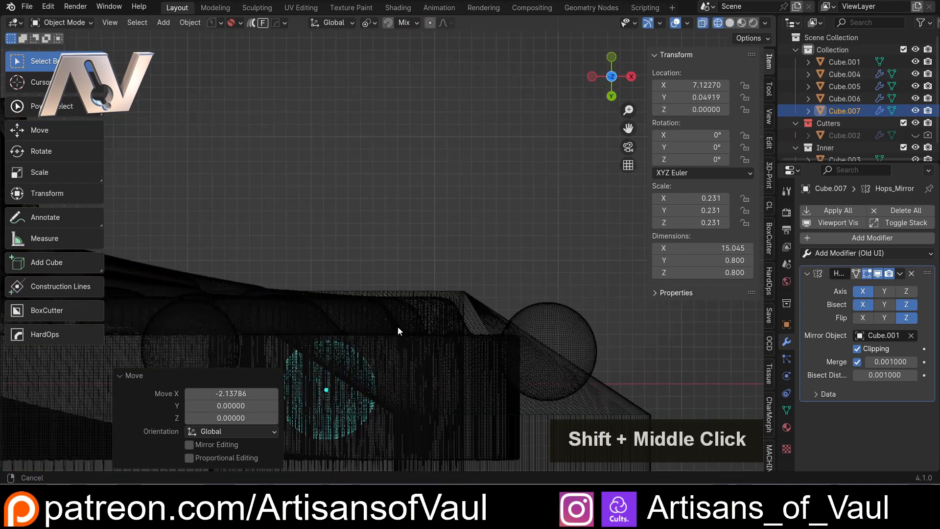
pyautogui.press('g')
pyautogui.moveTo(398, 326)
pyautogui.keyDown('shift'); pyautogui.mouseDown(button='middle')
pyautogui.moveTo(426, 270)
pyautogui.moveTo(426, 392)
pyautogui.mouseUp(button='middle'); pyautogui.keyUp('shift')
pyautogui.click(410, 292)
pyautogui.hotkey('shift', 'z')
pyautogui.click(611, 94)
pyautogui.hotkey('shift', 'z')
pyautogui.press('g')
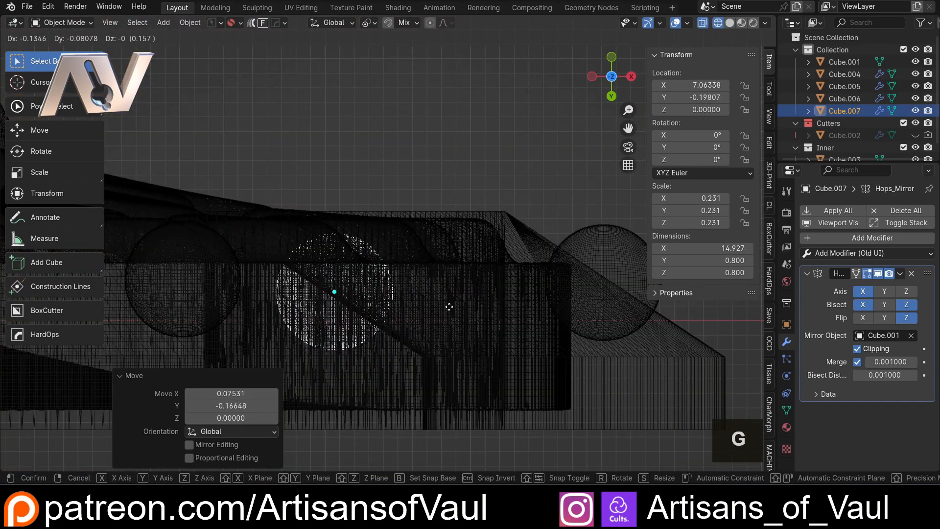
pyautogui.click(449, 307)
# Fine-tune the side rivet on the sloped rim with Z locked, to about X 6.85 and Y -0.248
pyautogui.hotkey('shift', 'z')
pyautogui.scroll(-5, 371, 225)
pyautogui.moveTo(391, 138)
pyautogui.mouseDown(button='middle')
pyautogui.moveTo(371, 225)
pyautogui.moveTo(479, 118)
pyautogui.moveTo(411, 282)
pyautogui.mouseUp(button='middle')
pyautogui.scroll(3, 410, 282)
pyautogui.press('g')
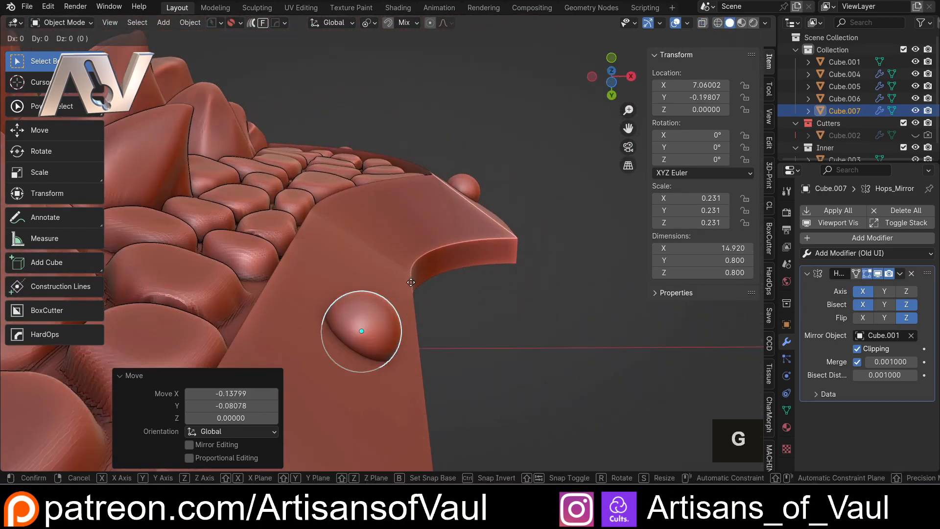
pyautogui.hotkey('shift', 'z')
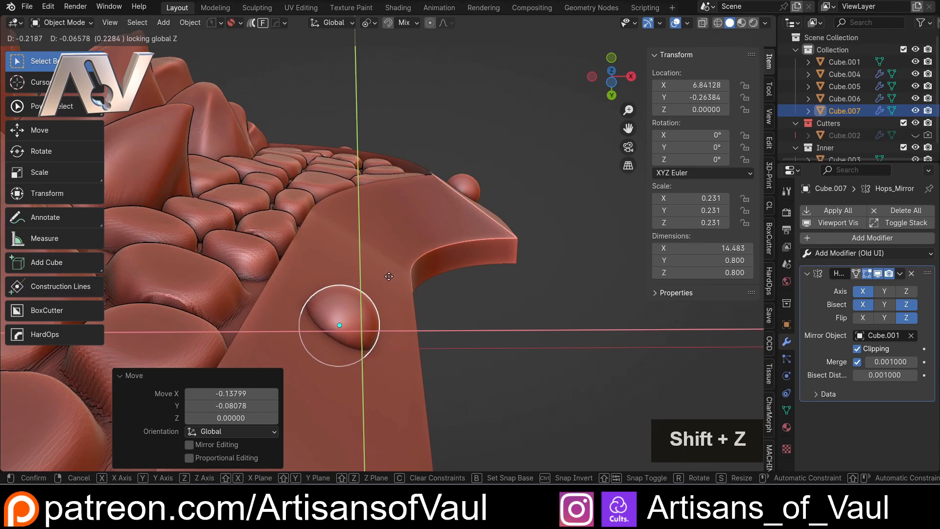
pyautogui.click(390, 277)
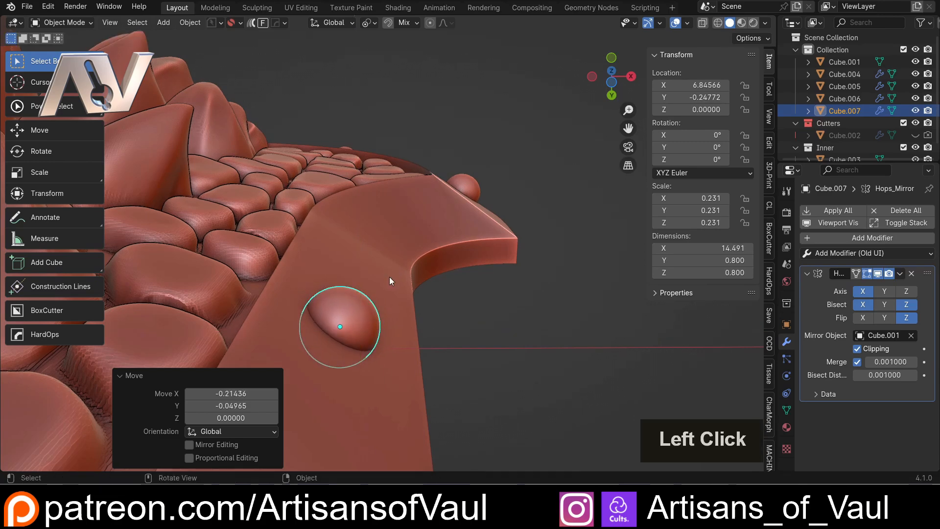
# Hide the viewport overlays and examine the riveted shield from several angles
pyautogui.moveTo(390, 278); pyautogui.dragTo(402, 236, button='middle')
pyautogui.scroll(-5, 452, 262)
pyautogui.click(608, 76)
pyautogui.click(463, 248)
pyautogui.scroll(-6, 463, 248)
pyautogui.scroll(4, 401, 286)
pyautogui.click(415, 231)
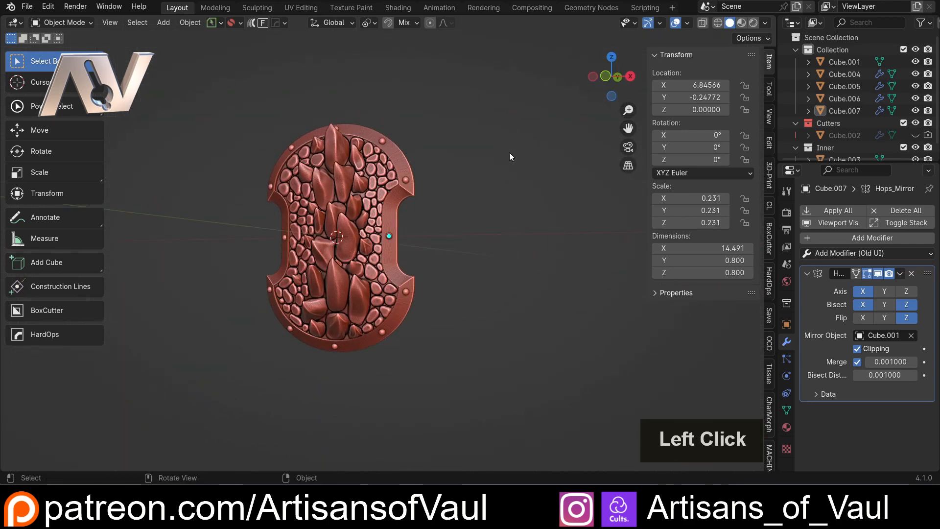
pyautogui.click(356, 125)
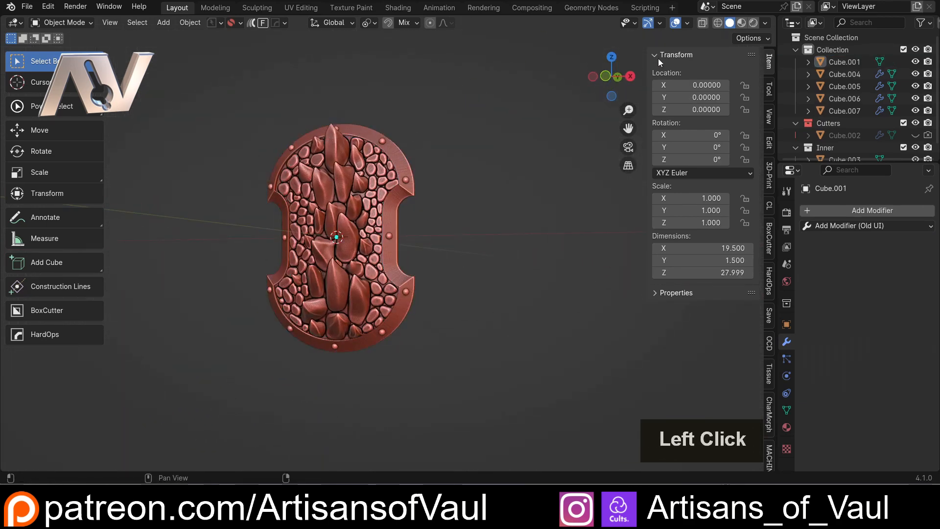
pyautogui.scroll(2, 391, 253)
pyautogui.moveTo(406, 239); pyautogui.dragTo(486, 249, button='middle')
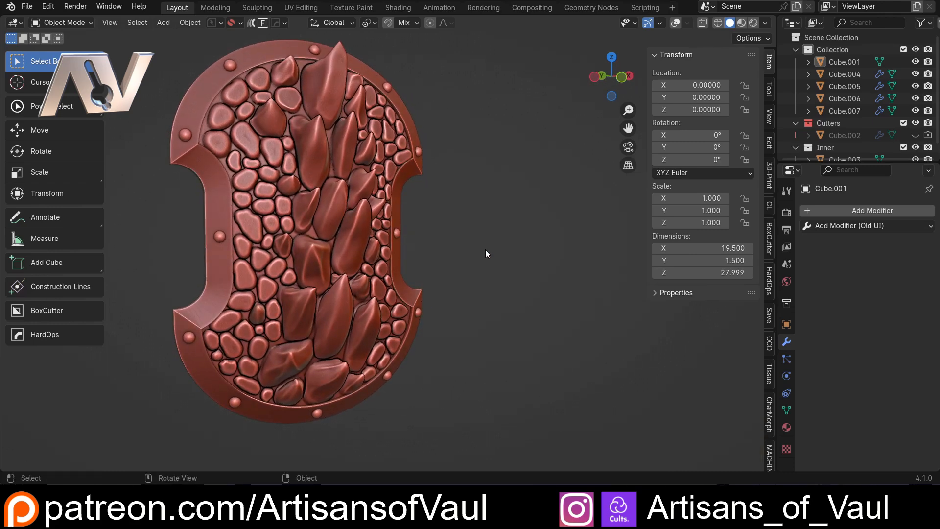
pyautogui.moveTo(481, 228); pyautogui.dragTo(455, 255, button='middle')
pyautogui.scroll(2, 402, 224)
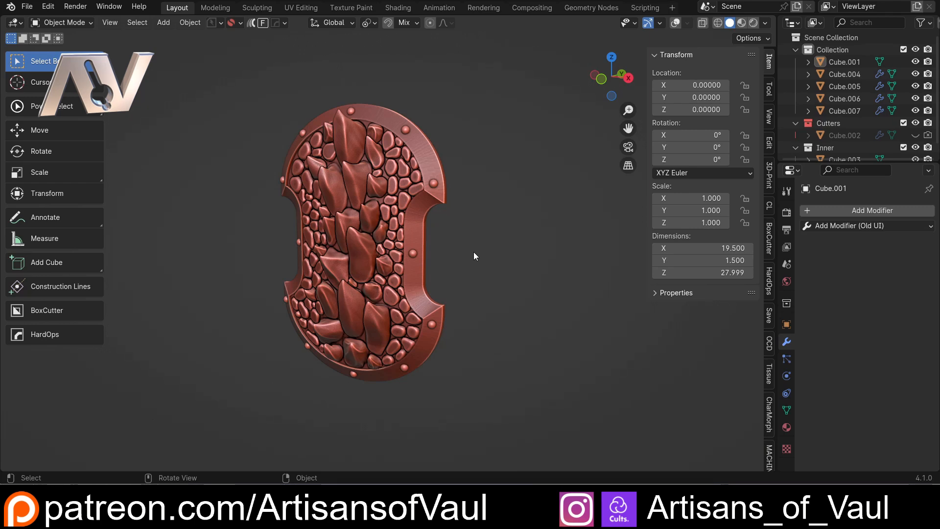
pyautogui.moveTo(460, 227); pyautogui.dragTo(504, 229, button='middle')
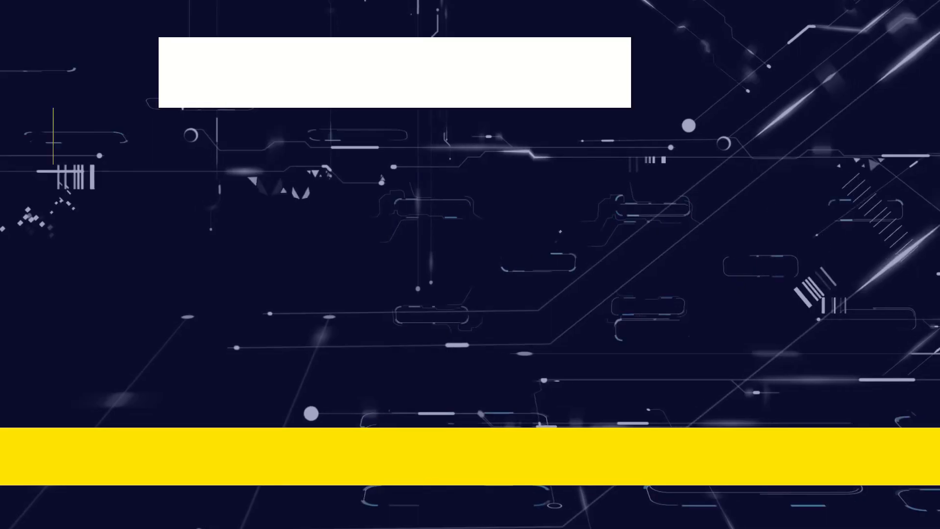